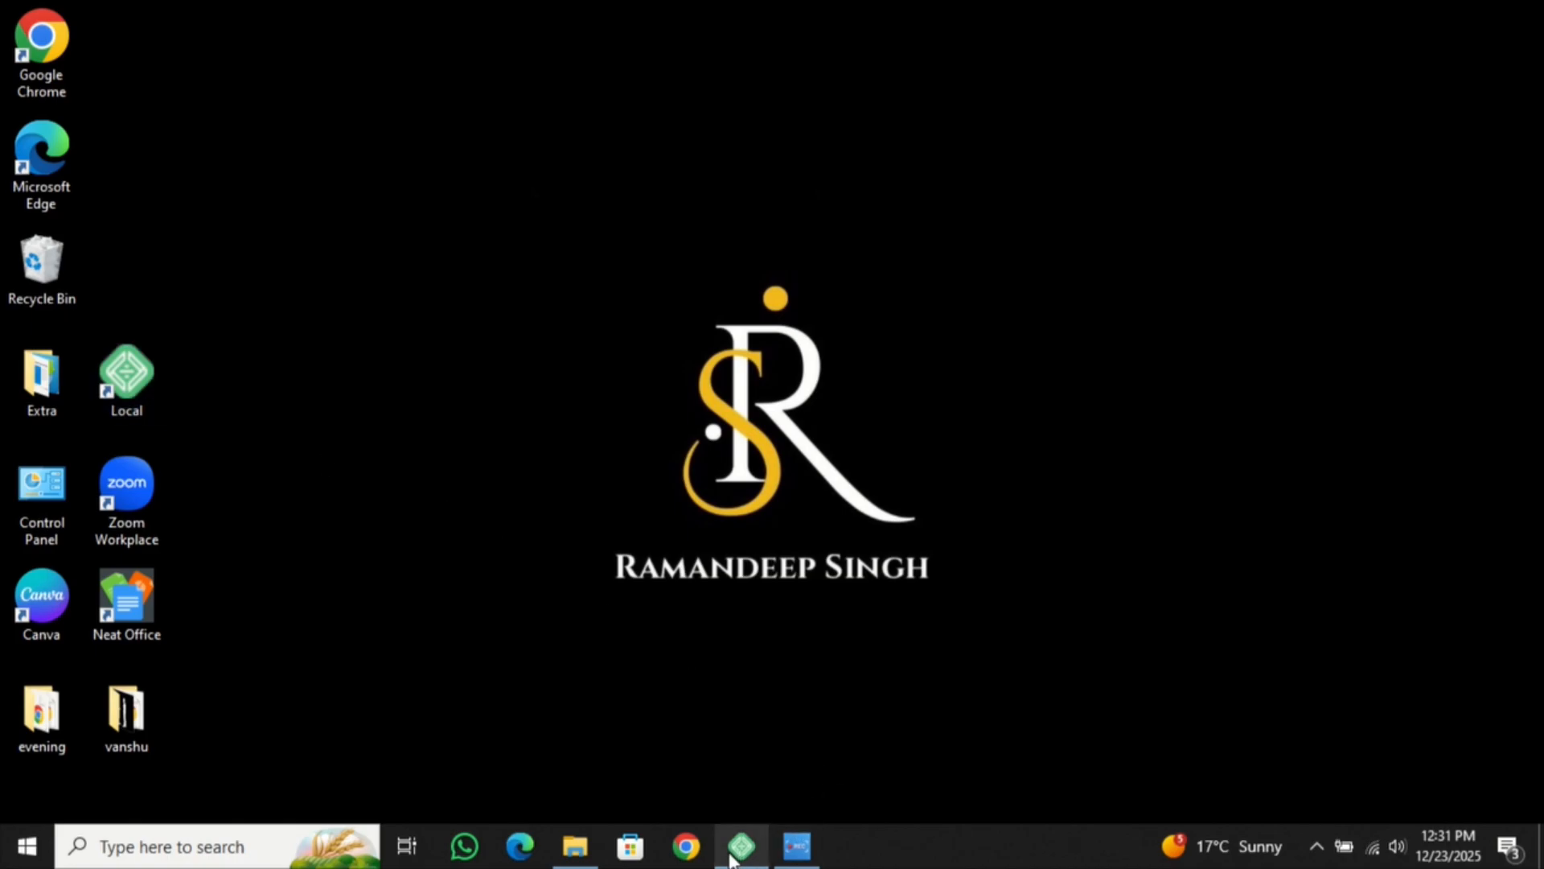
# - Restore the Local window listing the Cafe, Djvanshu, practise and world-anime2 sites
pyautogui.moveTo(740, 850)
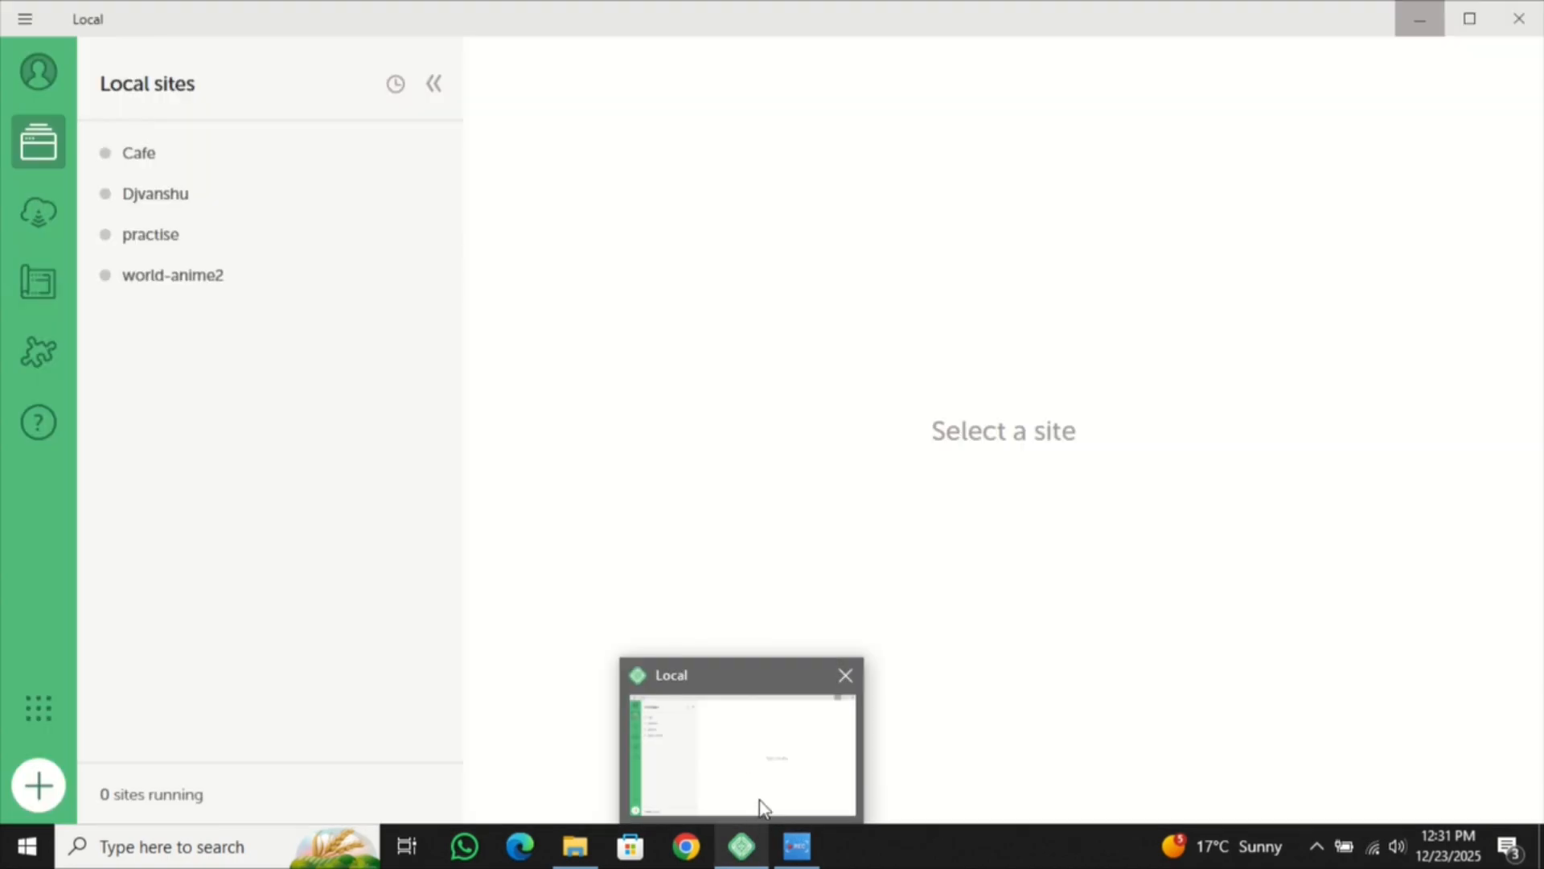
pyautogui.click(764, 809)
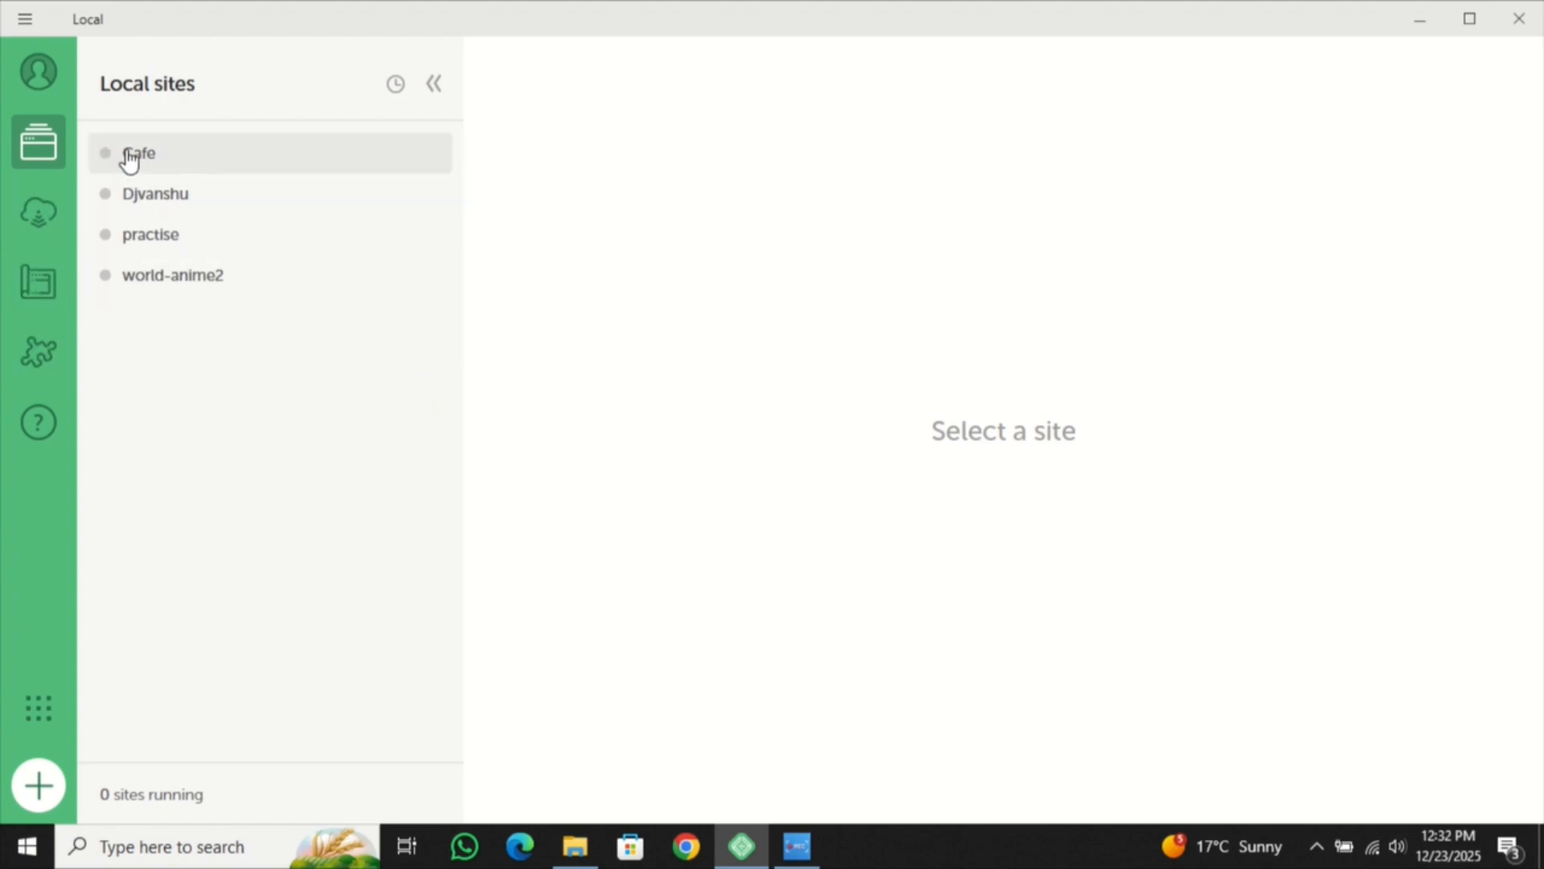
pyautogui.moveTo(105, 157)
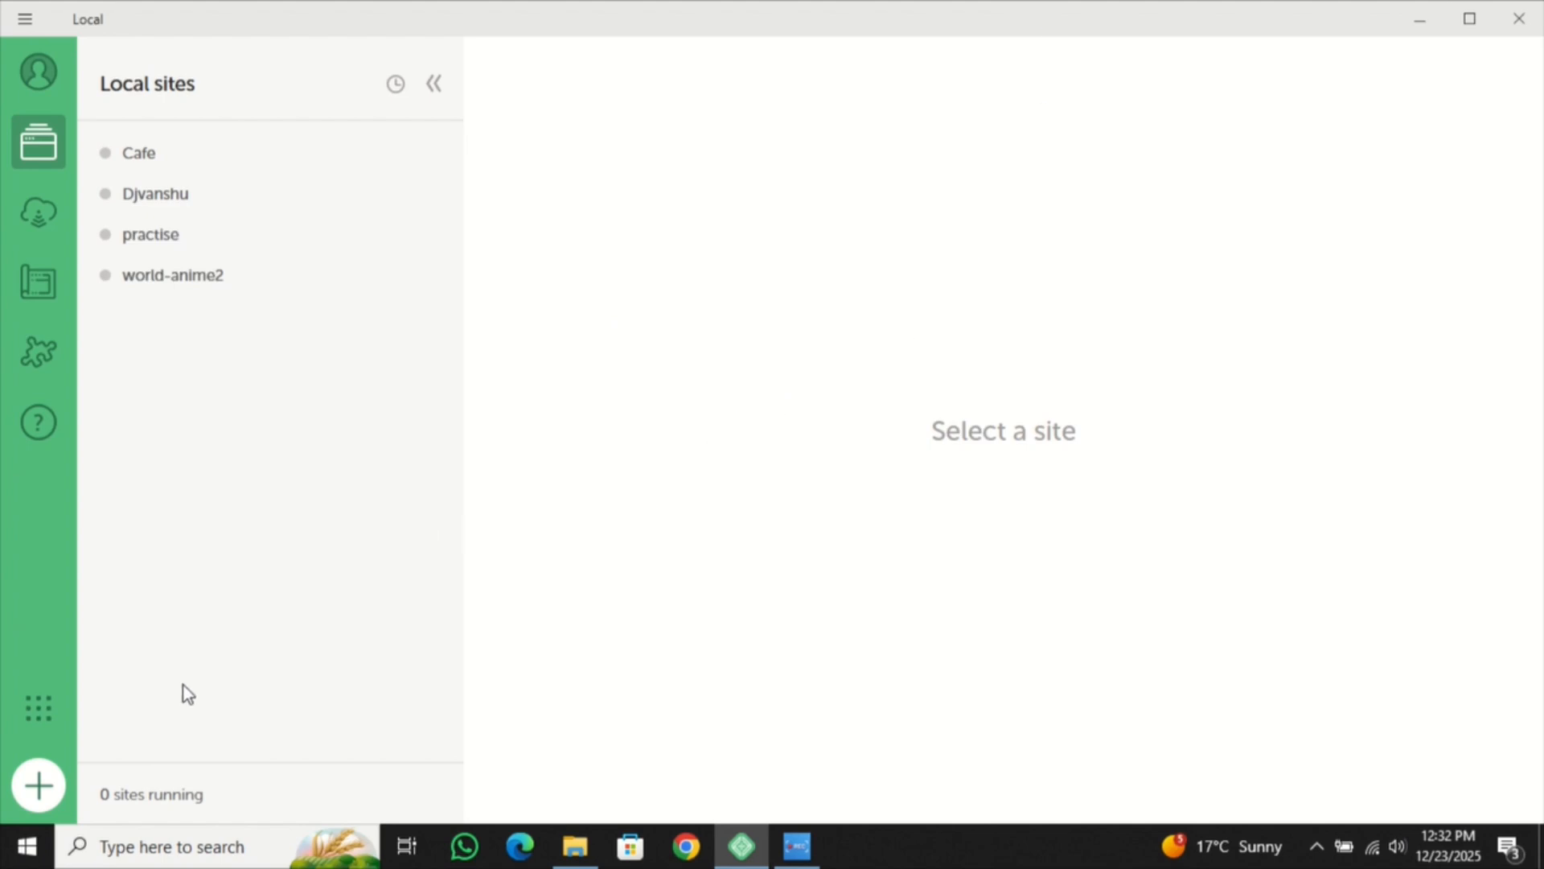
# - Create a new Local site named 'home page' and continue past the name step
pyautogui.click(41, 787)
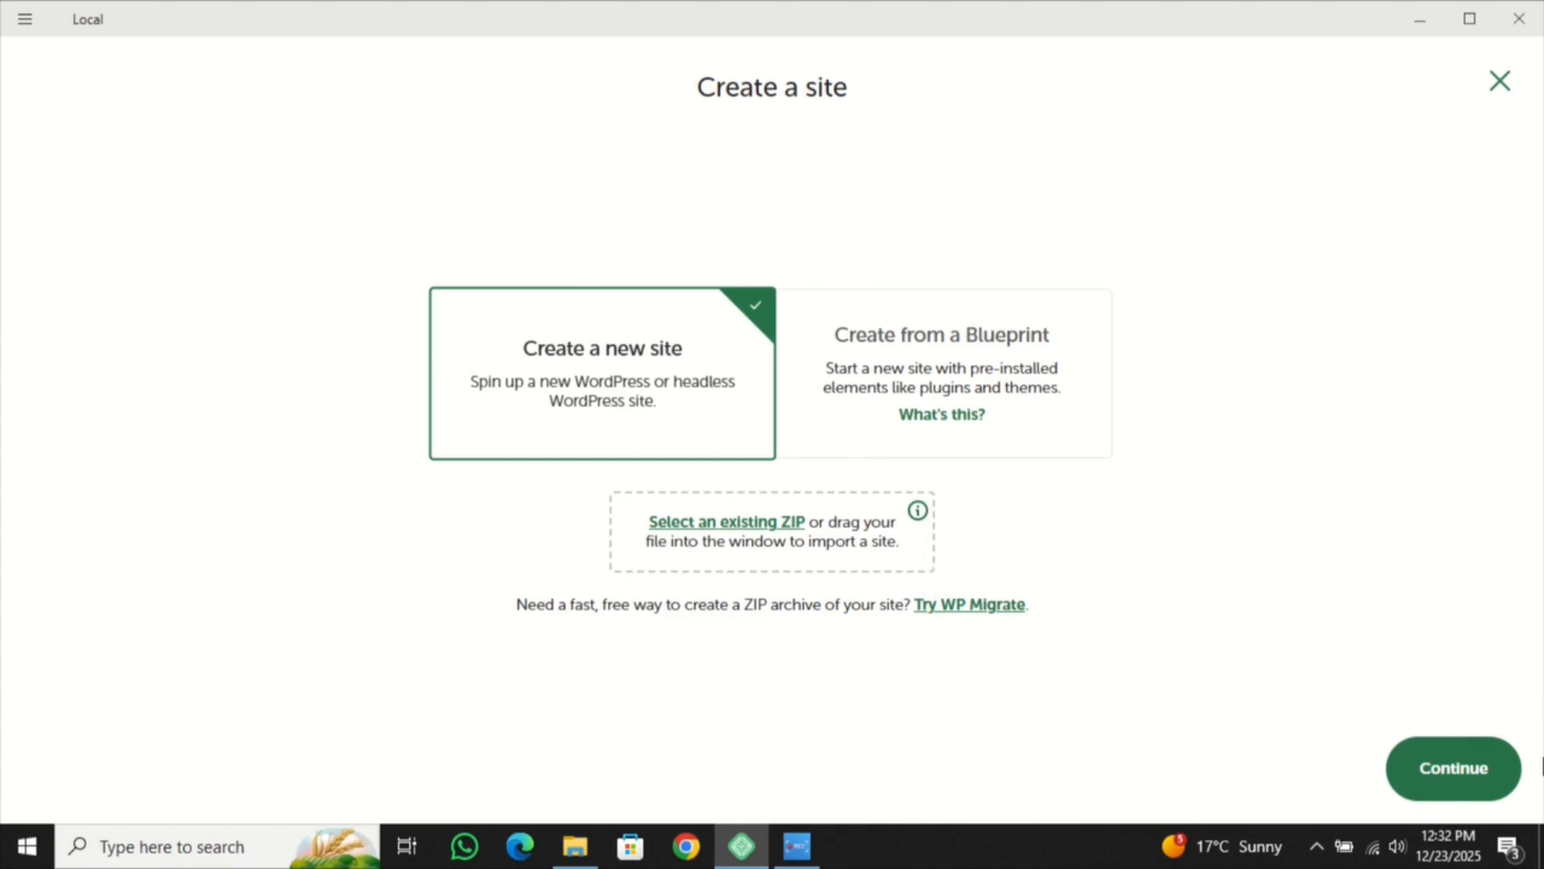
pyautogui.click(1459, 768)
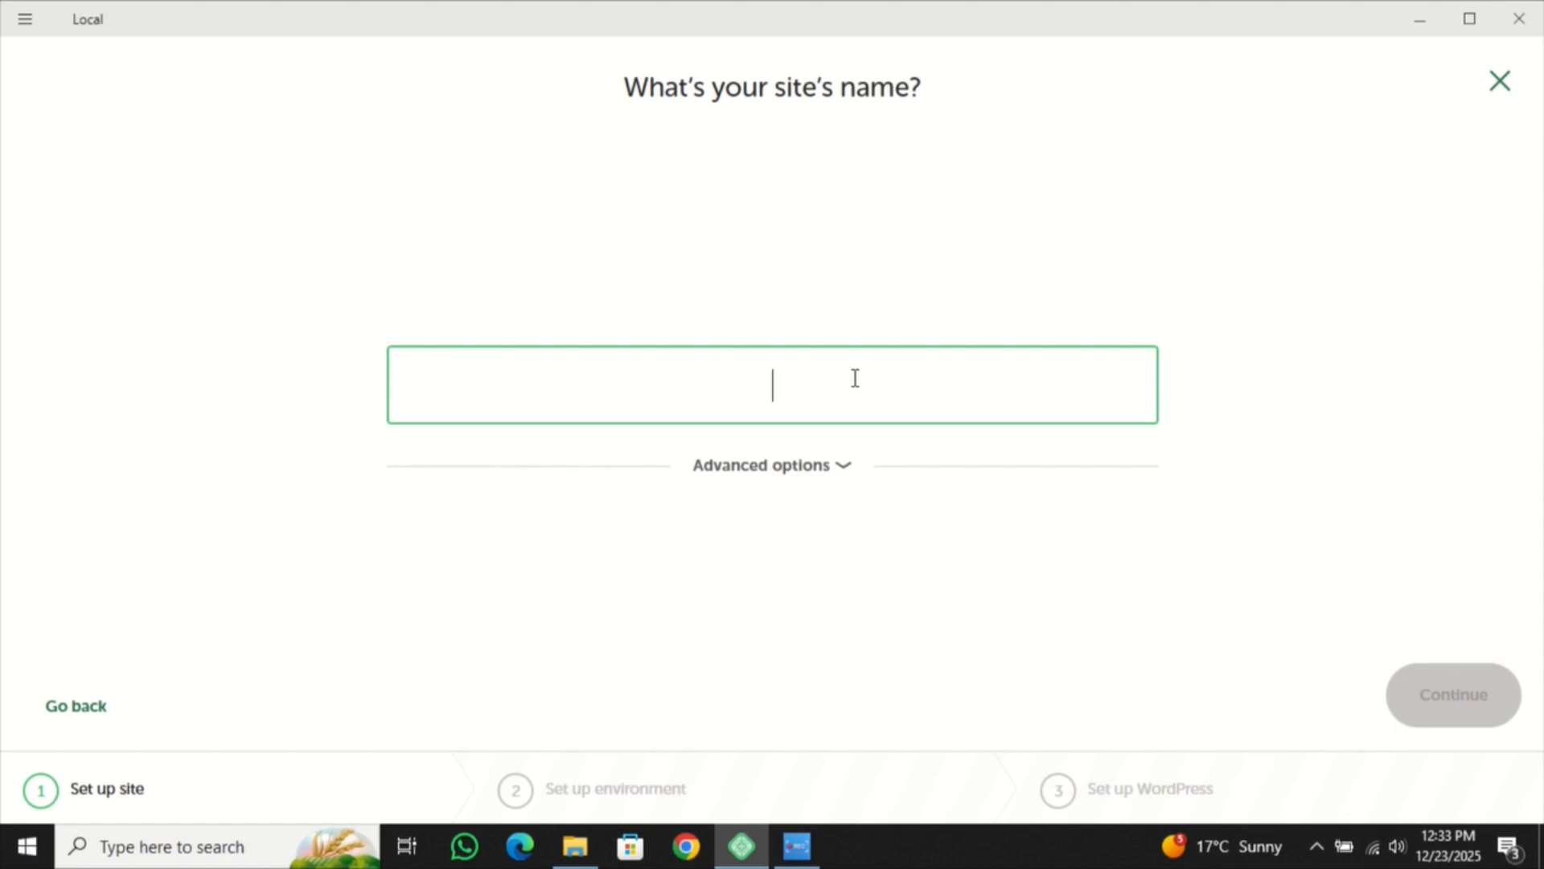
pyautogui.write('home')
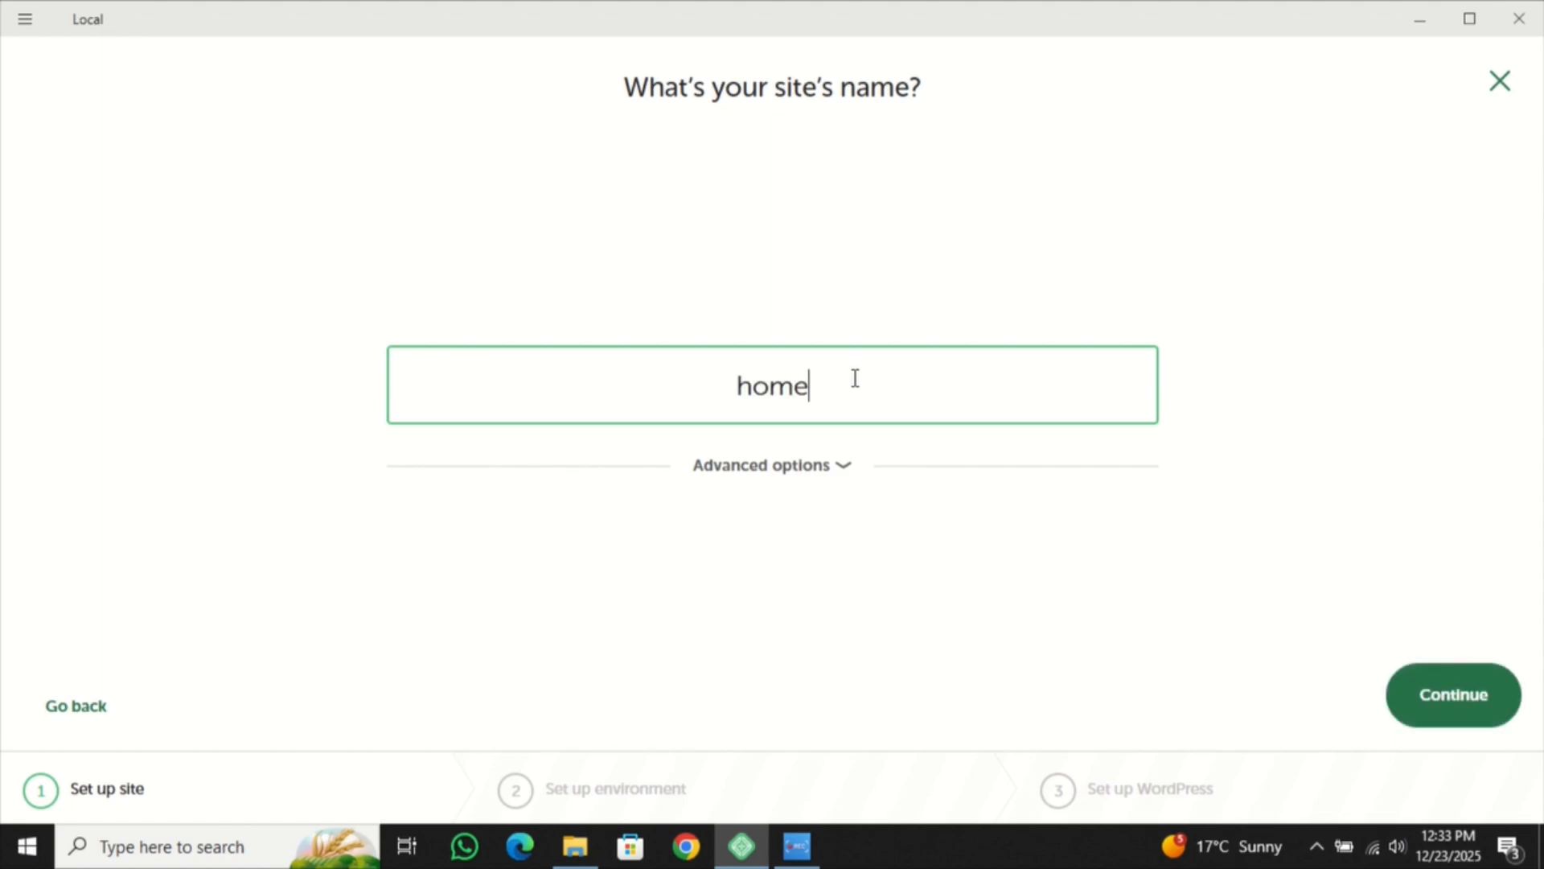
pyautogui.write(' pa')
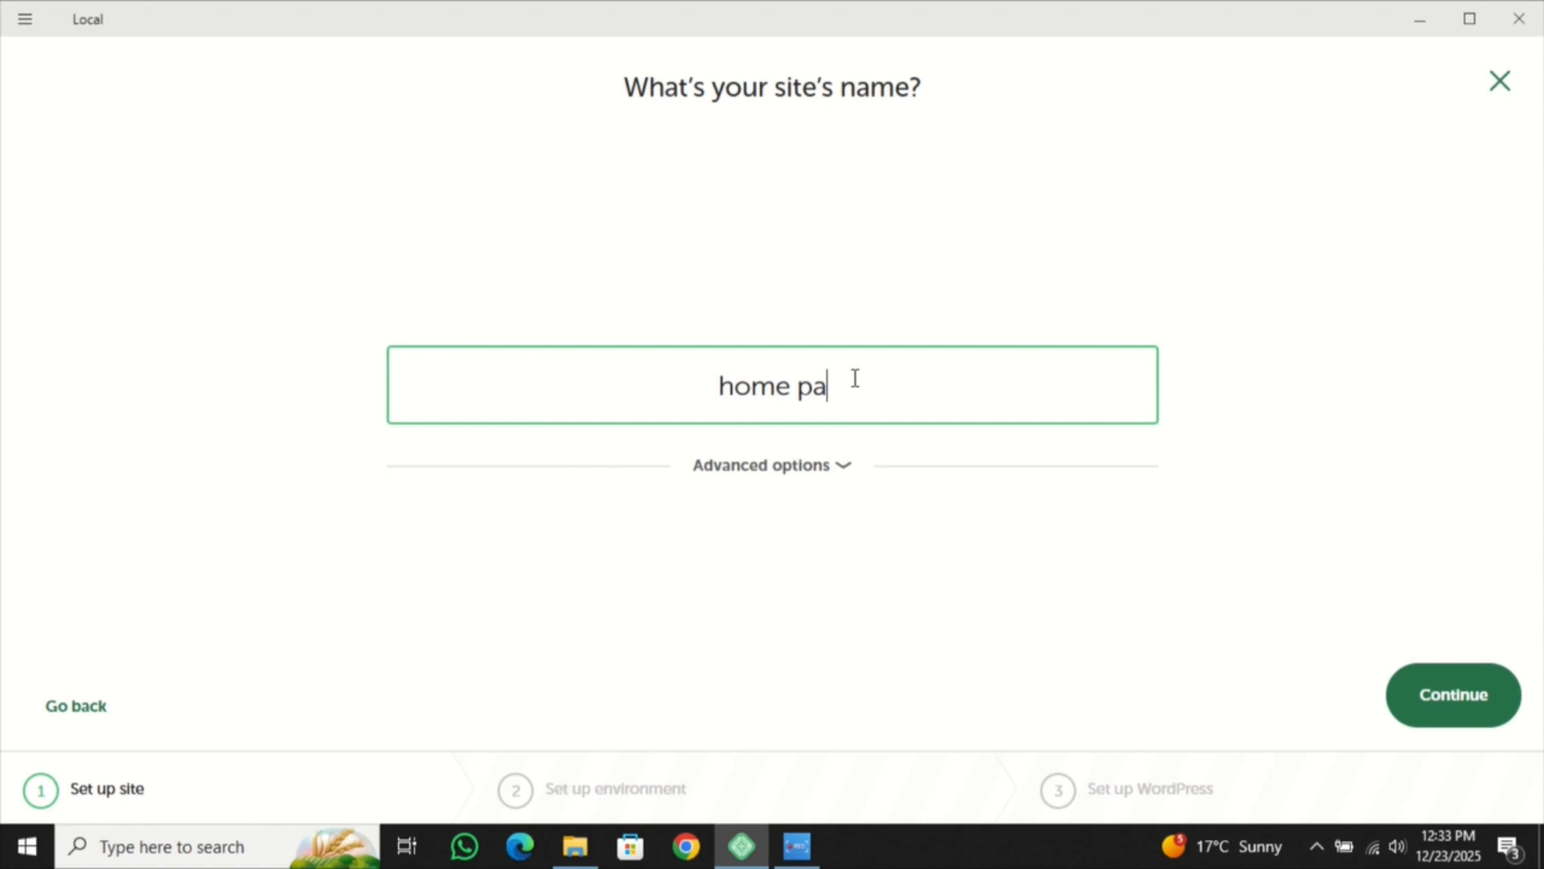
pyautogui.write('ge')
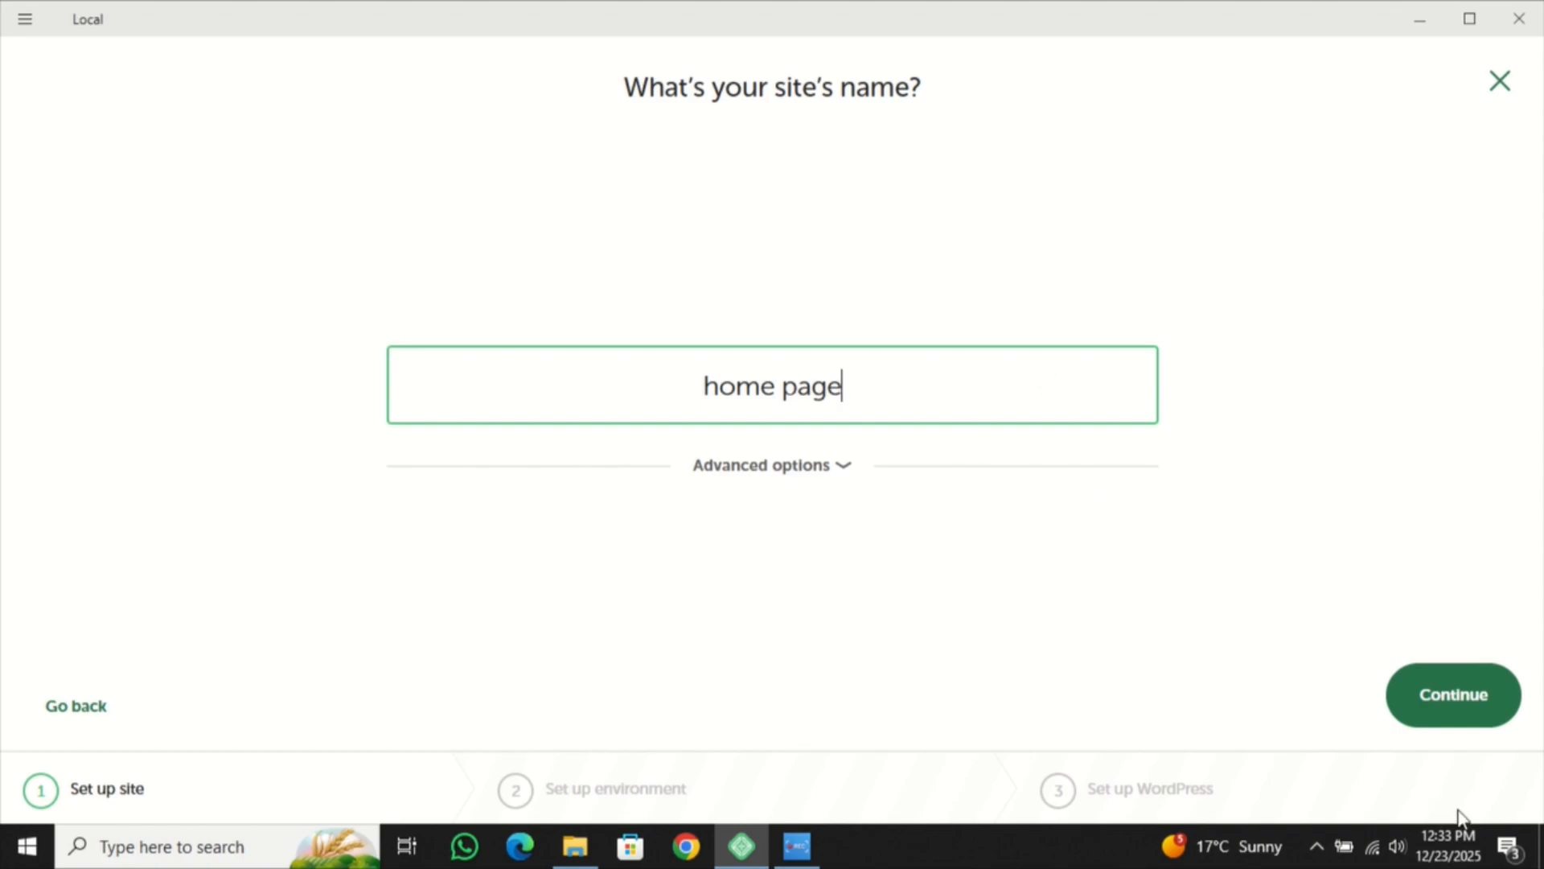
pyautogui.click(1474, 692)
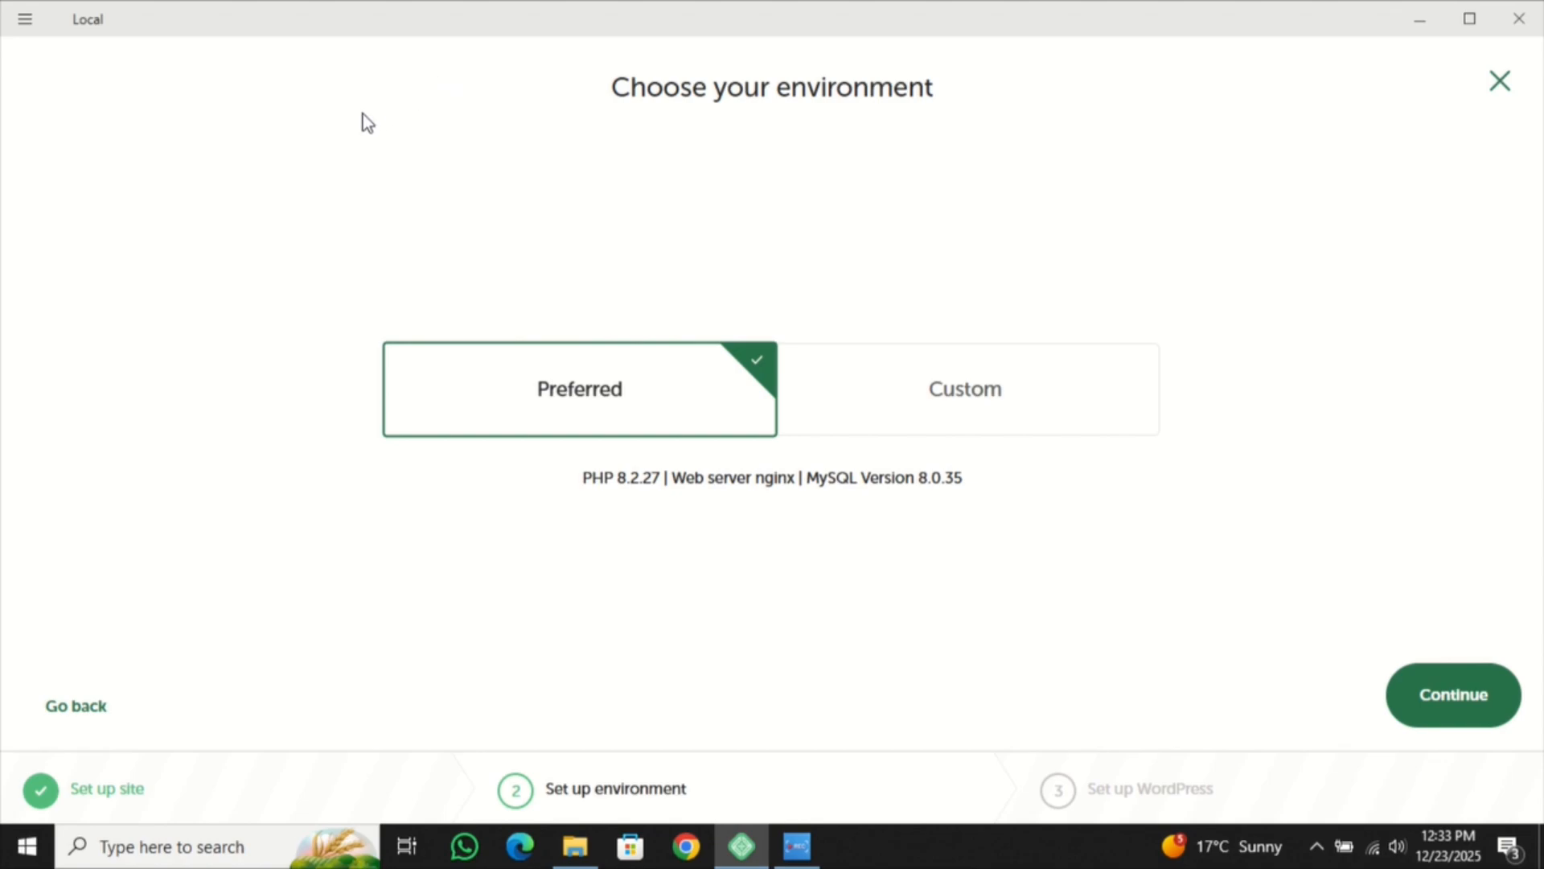
# - Review the custom PHP, web server and database options, then keep Preferred (PHP 8.2.27, nginx, MySQL 8.0.35)
pyautogui.click(842, 407)
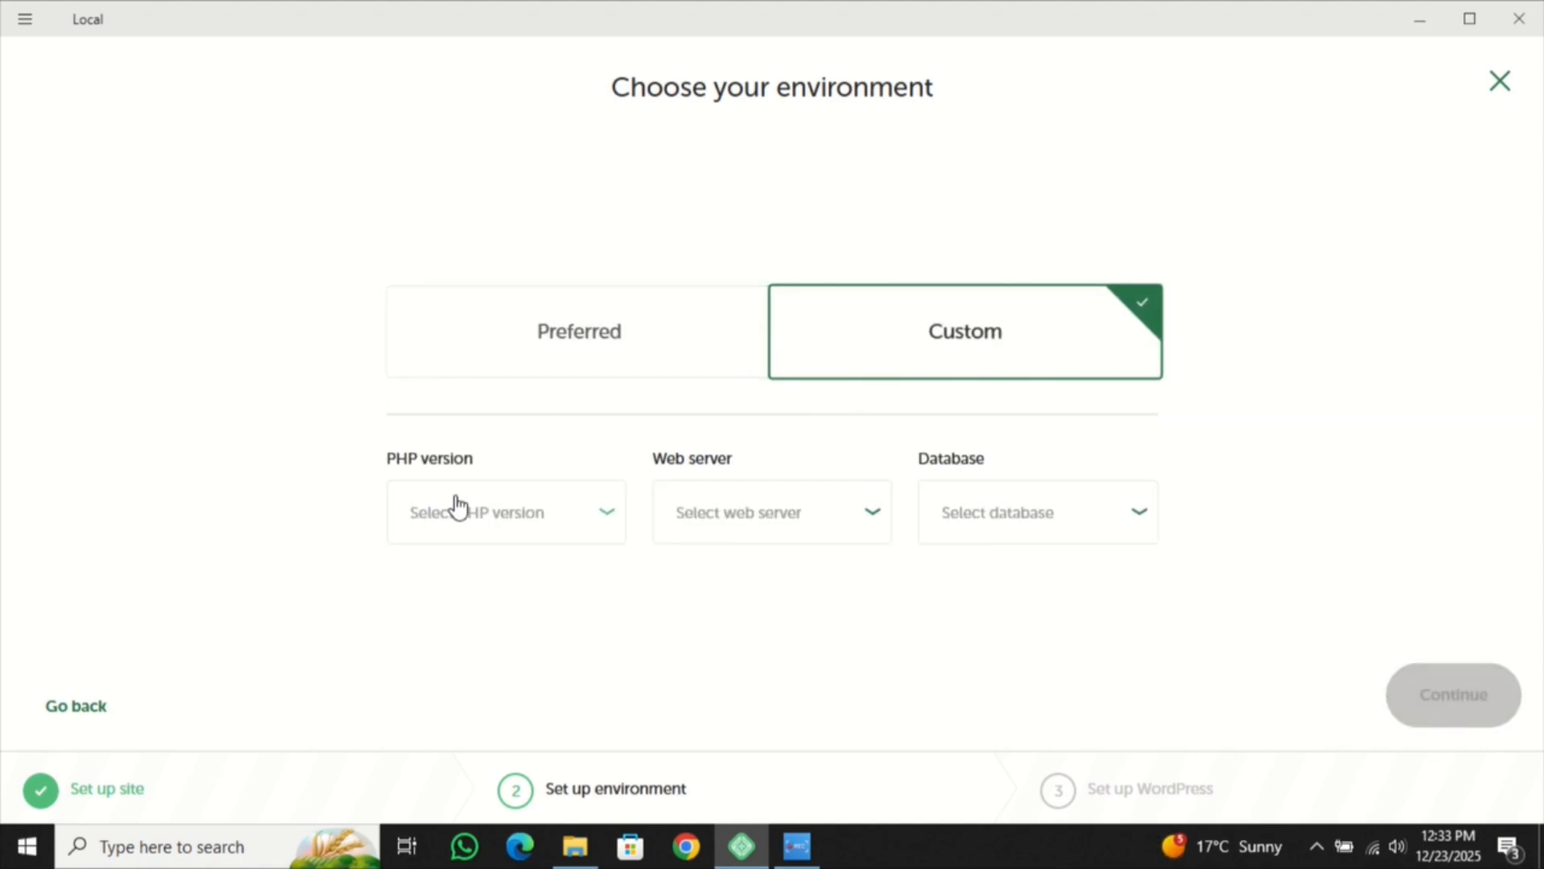
pyautogui.click(442, 508)
pyautogui.scroll(-5, 482, 627)
pyautogui.scroll(2, 519, 547)
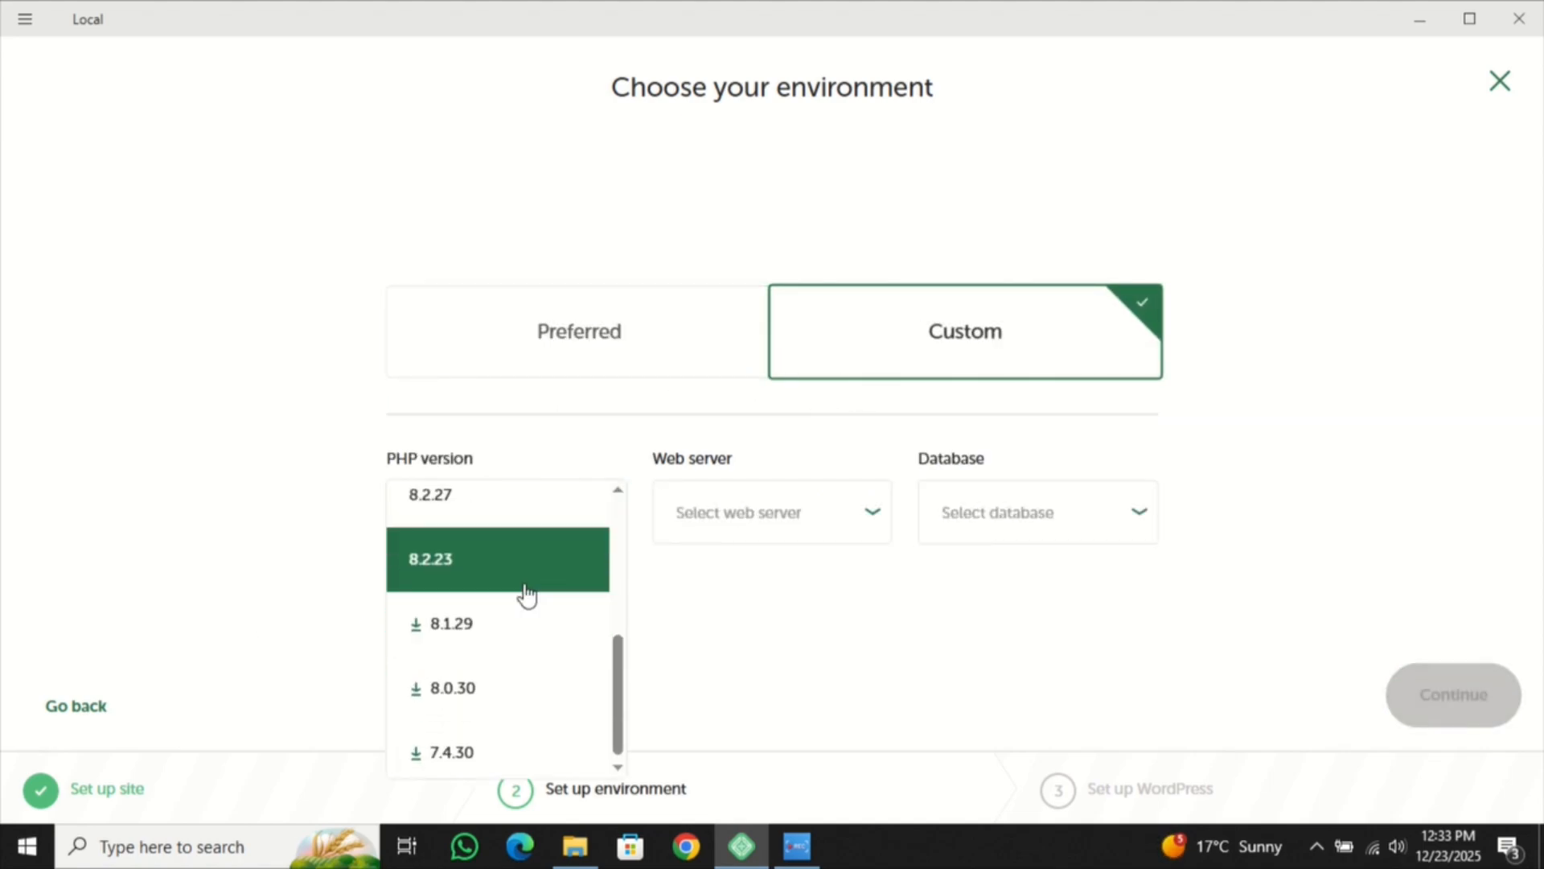
pyautogui.click(703, 528)
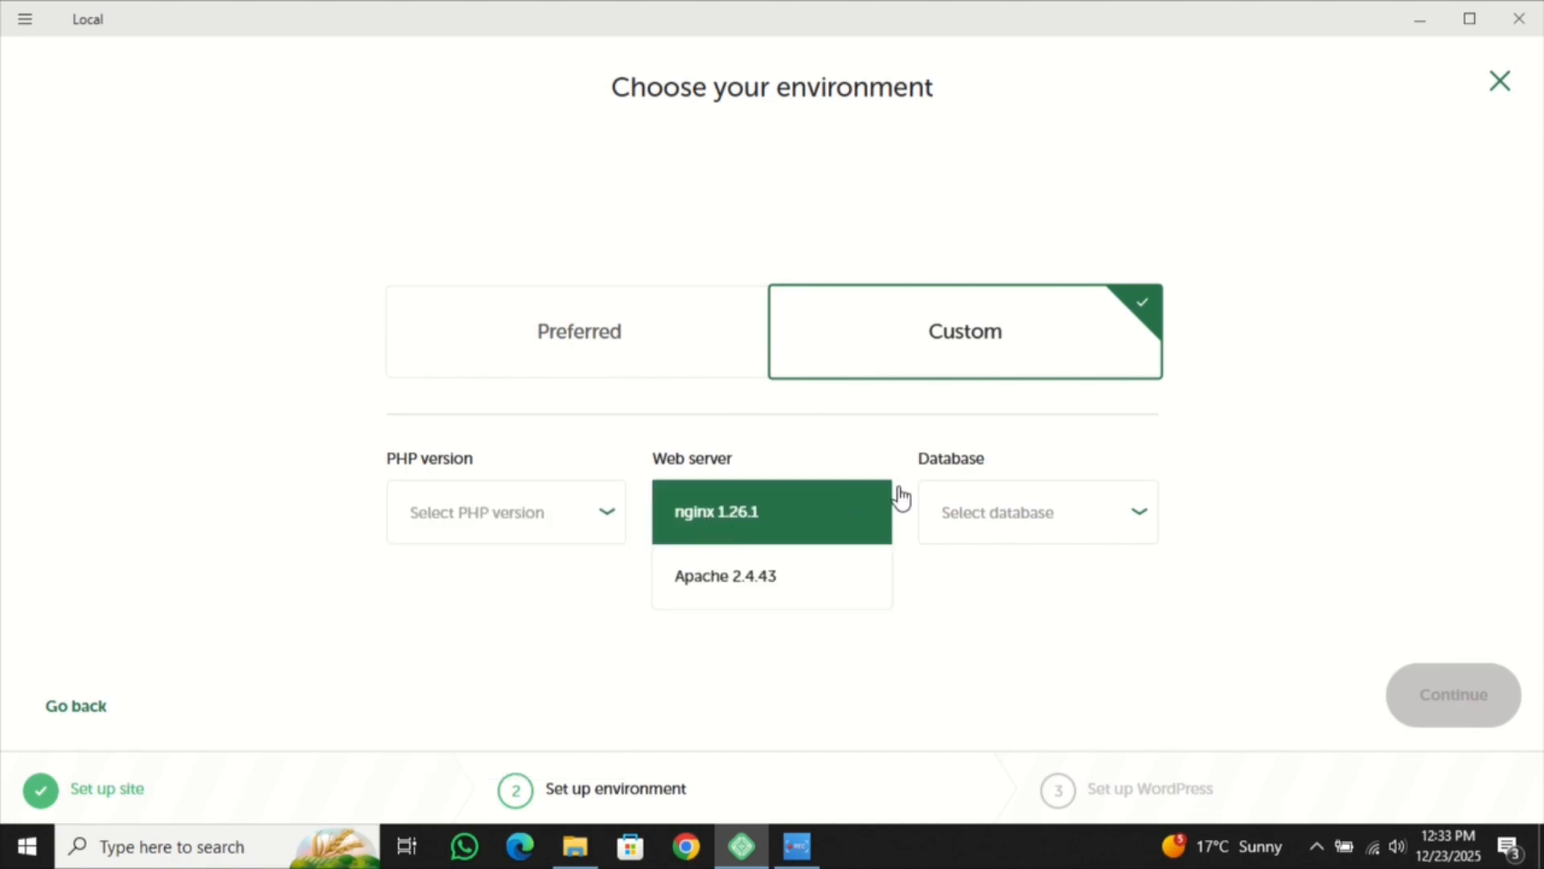
pyautogui.click(977, 523)
pyautogui.click(714, 374)
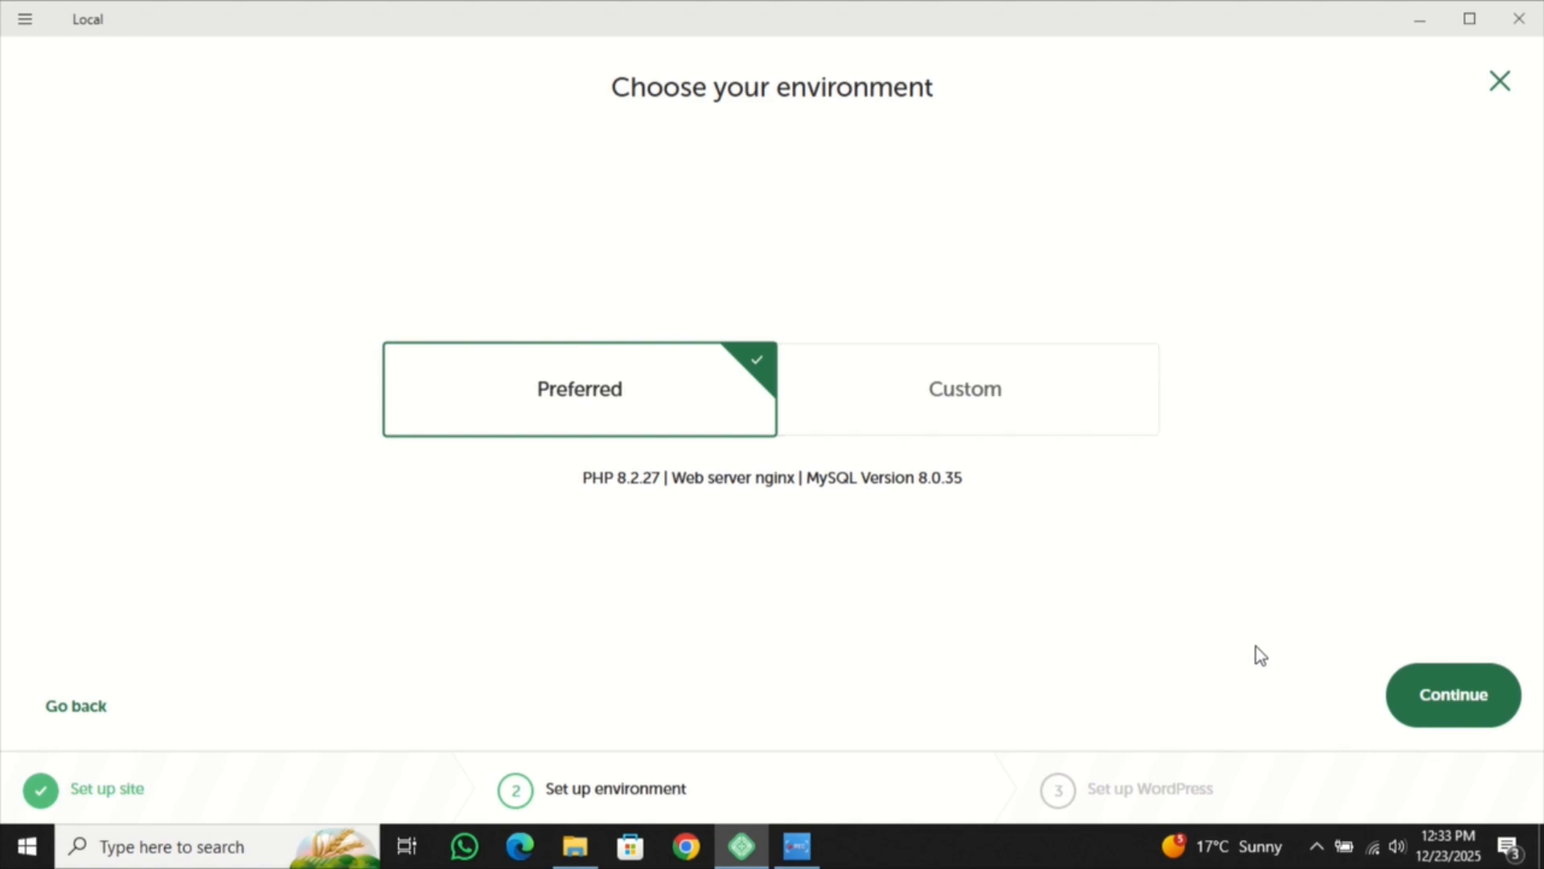
pyautogui.click(1446, 699)
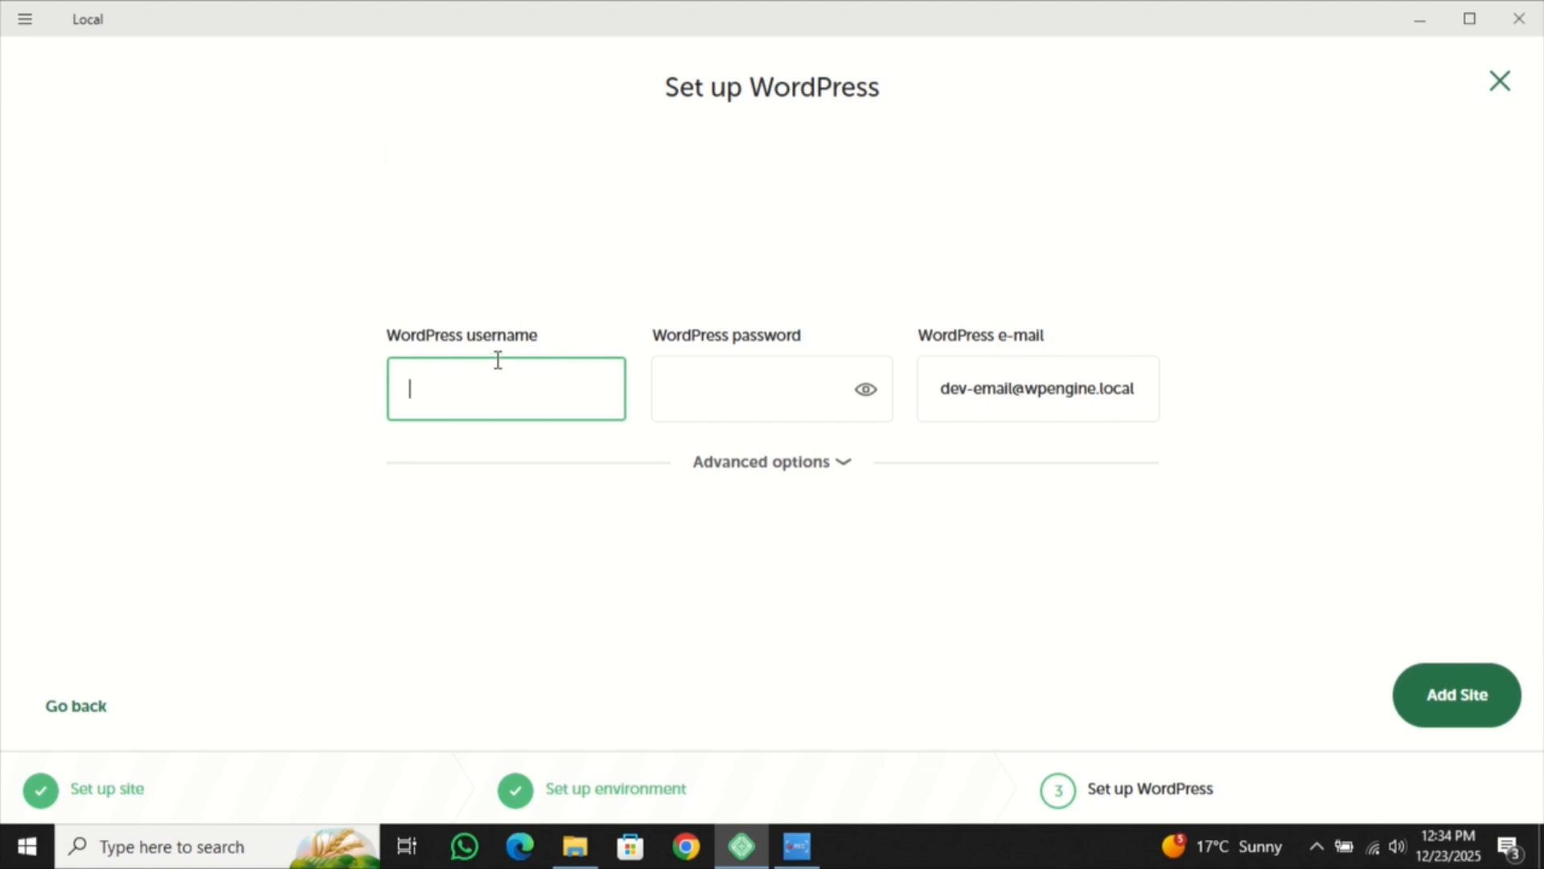
# - Enter the WordPress admin username and password, then add the home page site
pyautogui.click(716, 386)
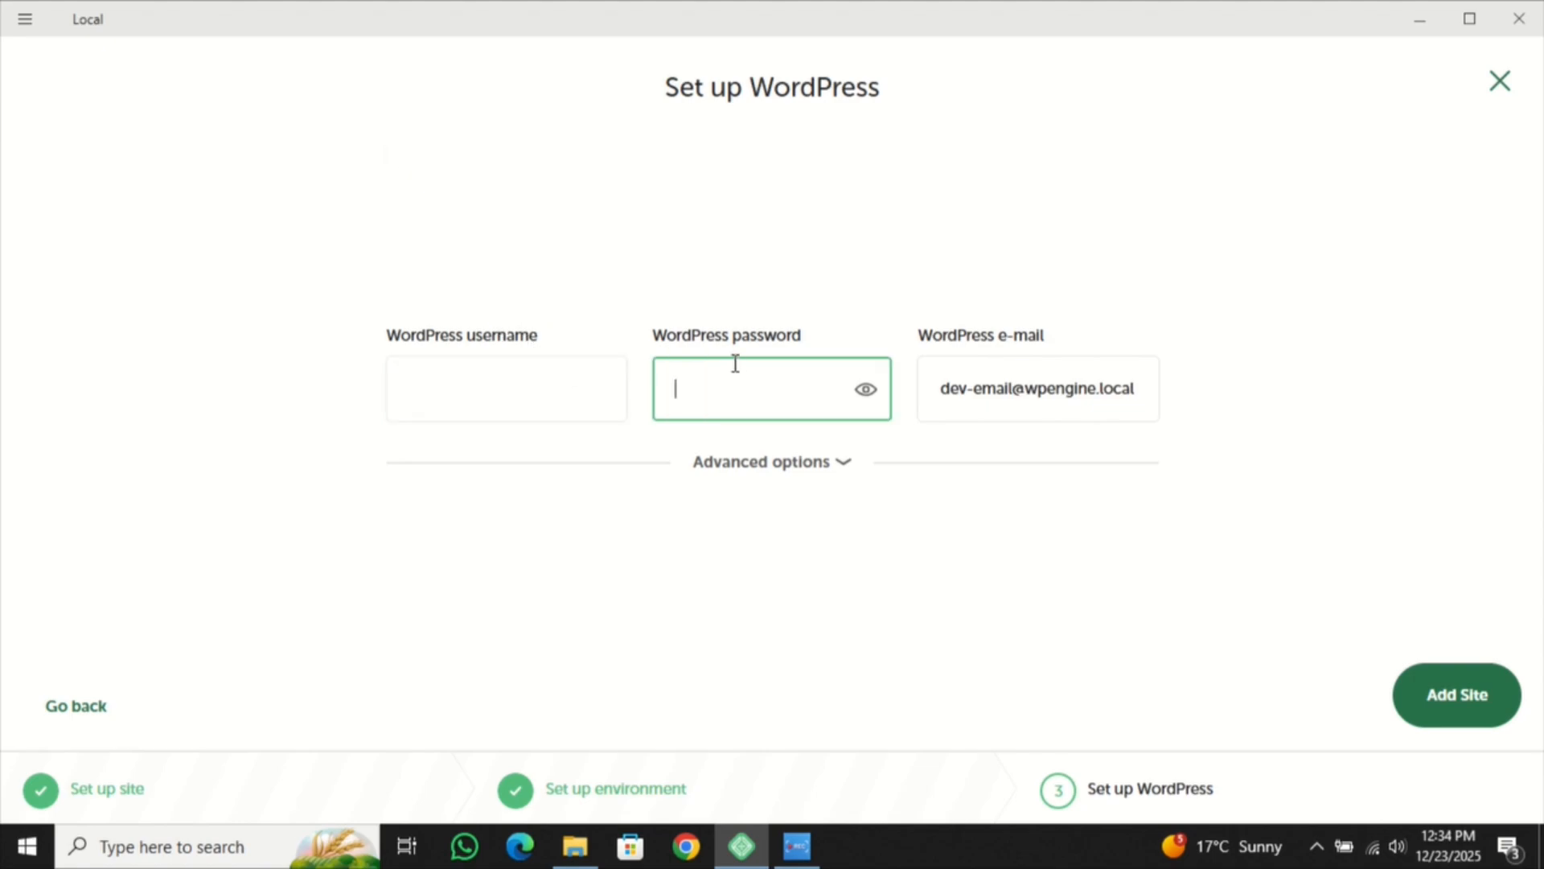
pyautogui.click(591, 396)
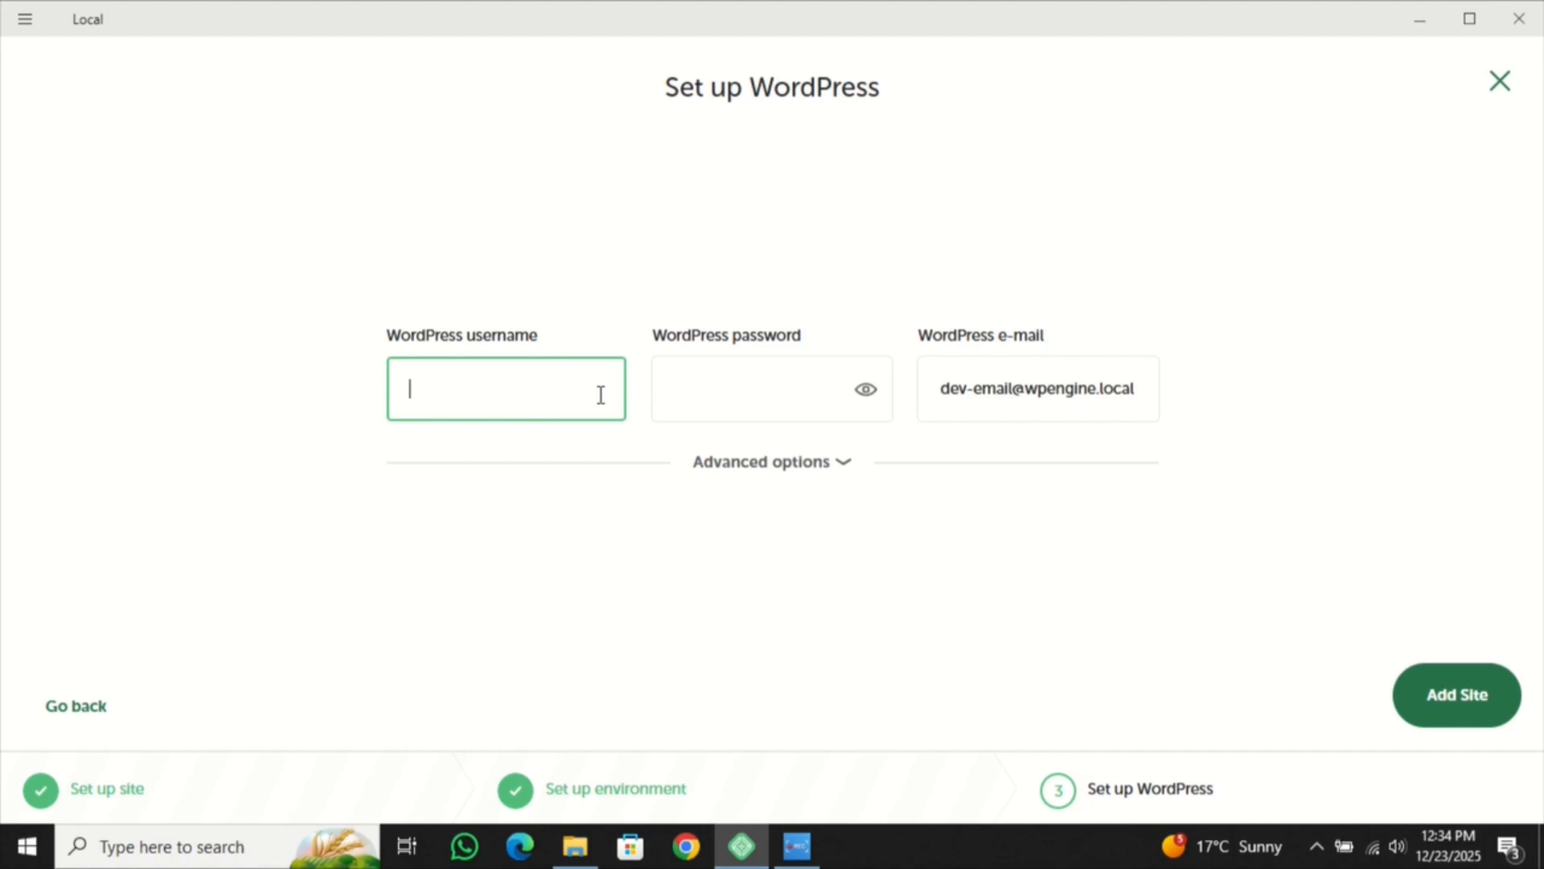
pyautogui.write('home')
pyautogui.click(833, 368)
pyautogui.write('•••••••')
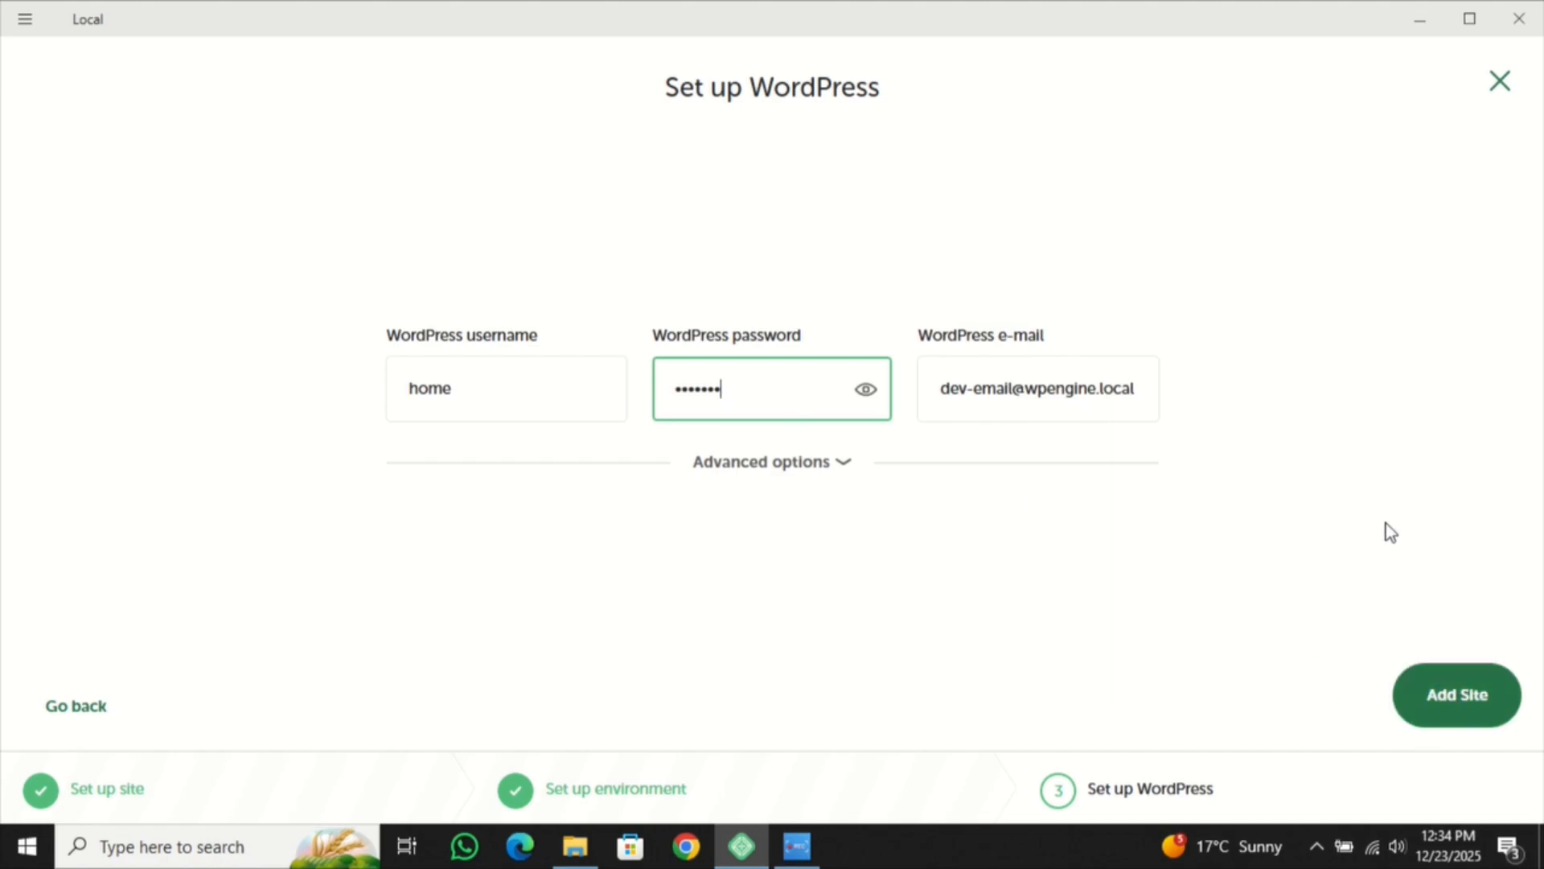
pyautogui.click(1460, 702)
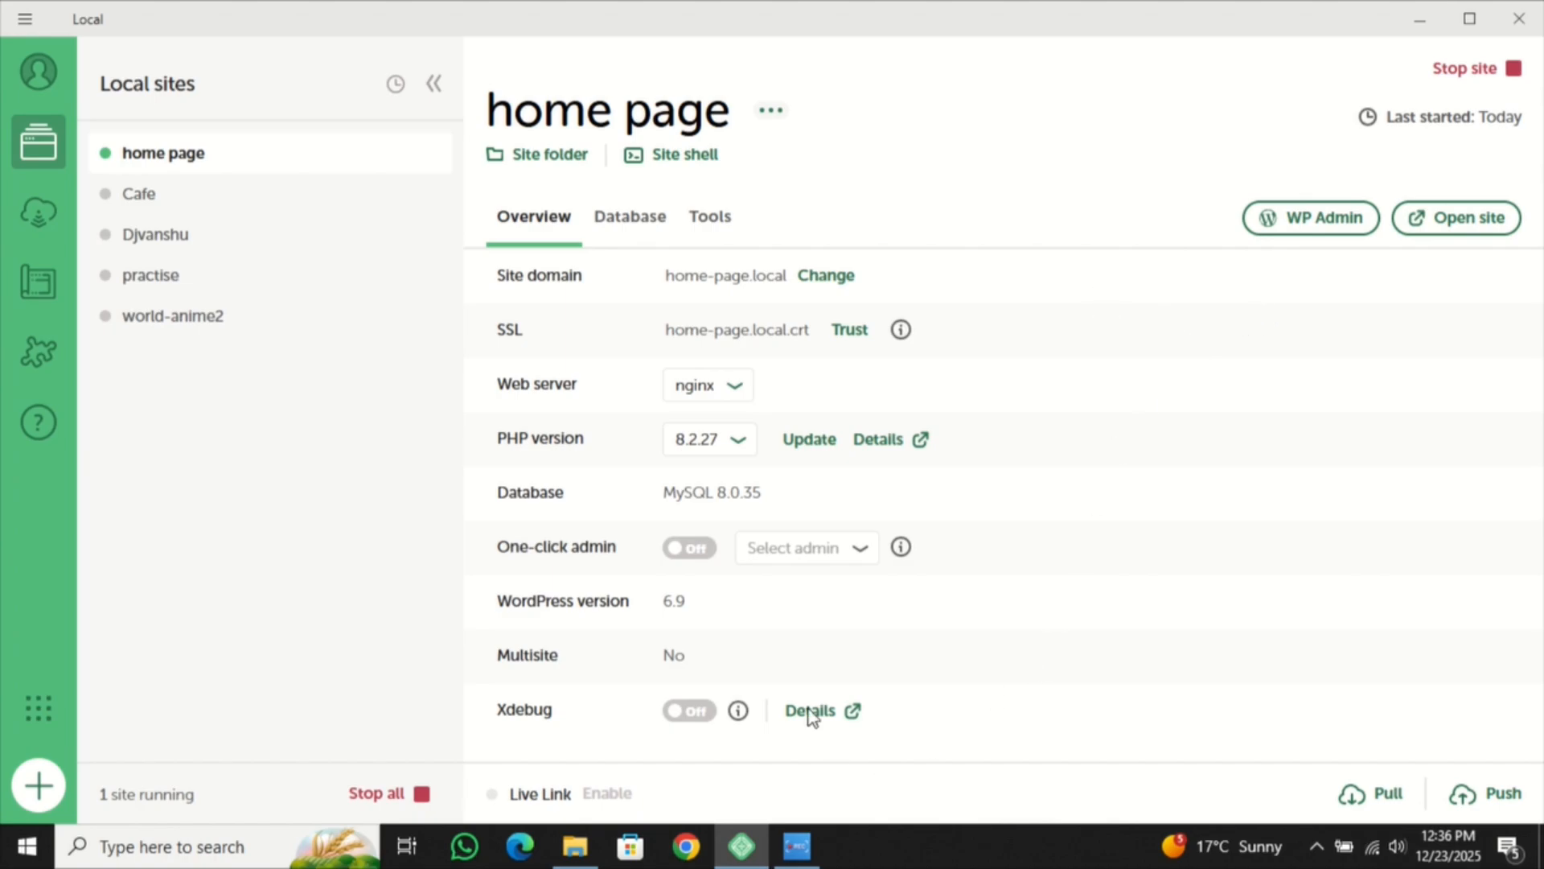
# - Open WP Admin for home-page.local from the site's Overview
pyautogui.click(1311, 229)
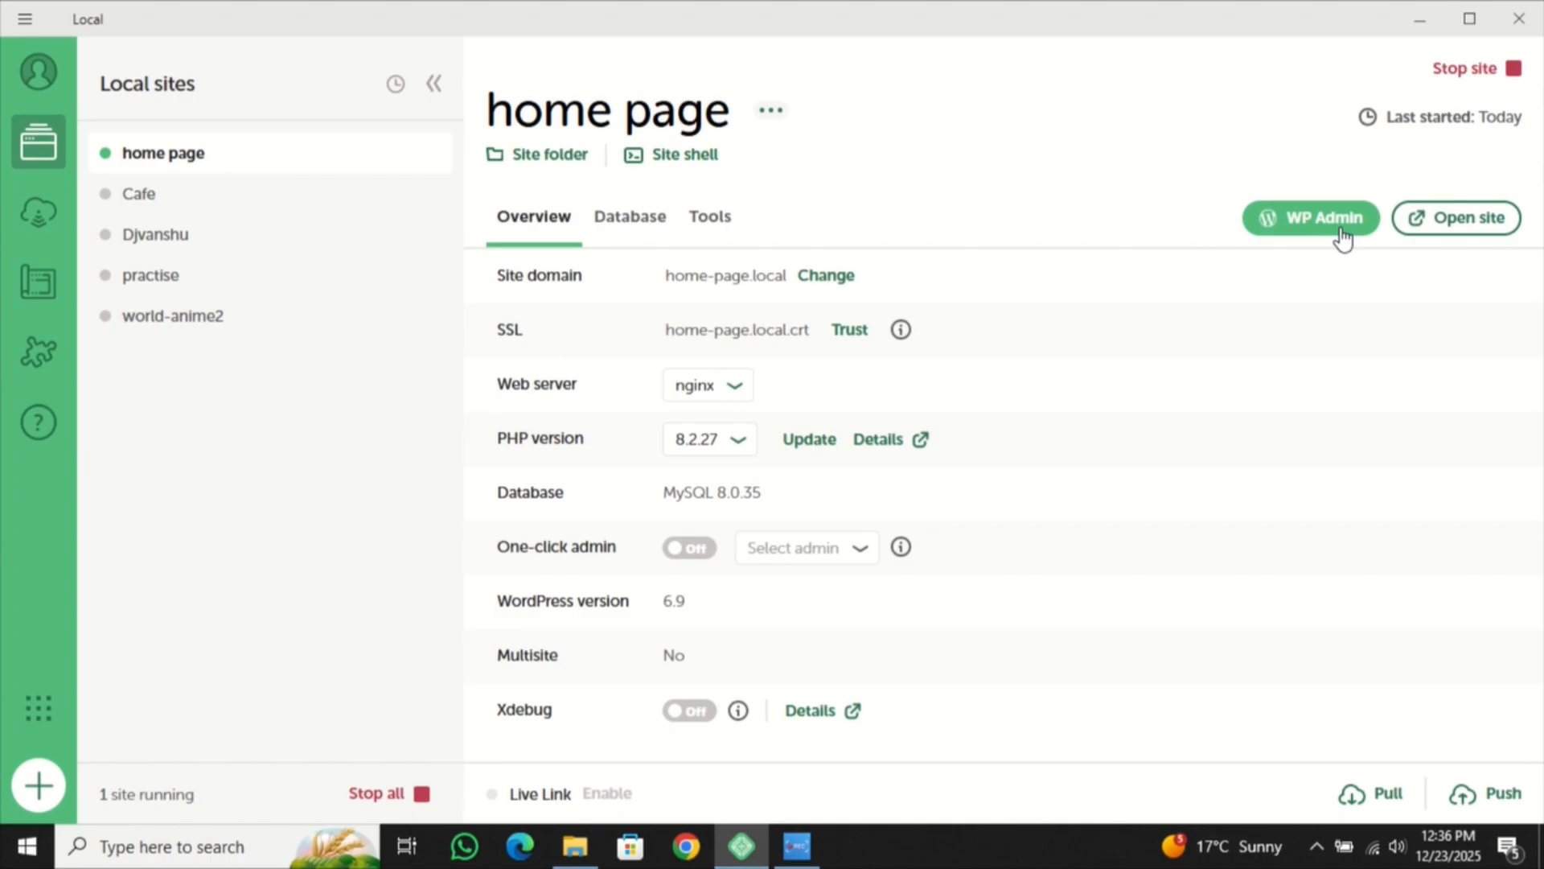
pyautogui.click(1337, 237)
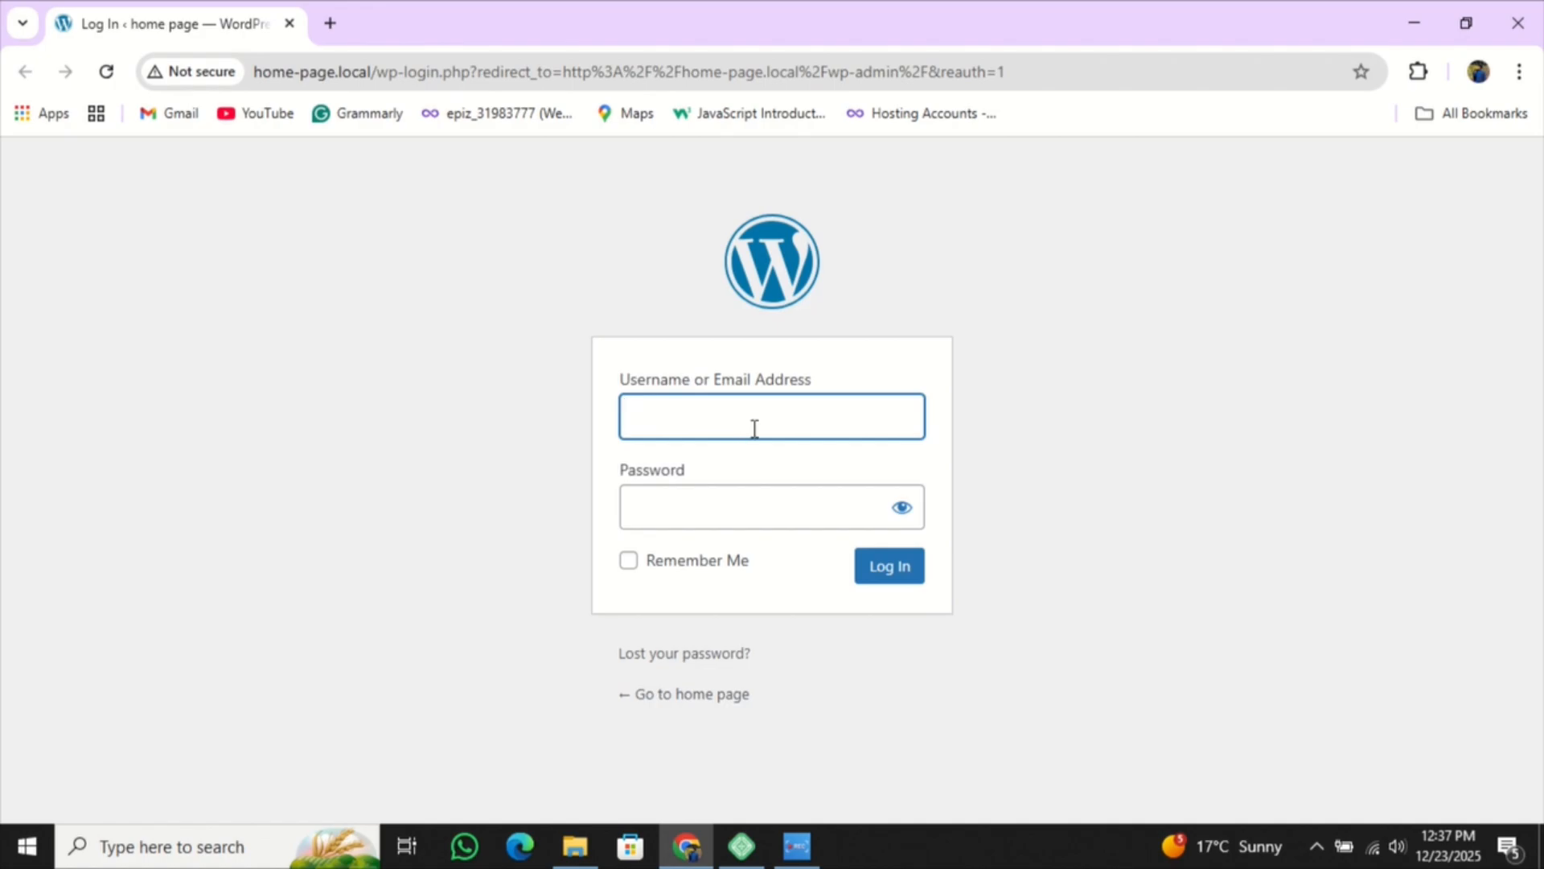
# - Log in to the home-page.local dashboard with the site's admin username and password
pyautogui.click(819, 416)
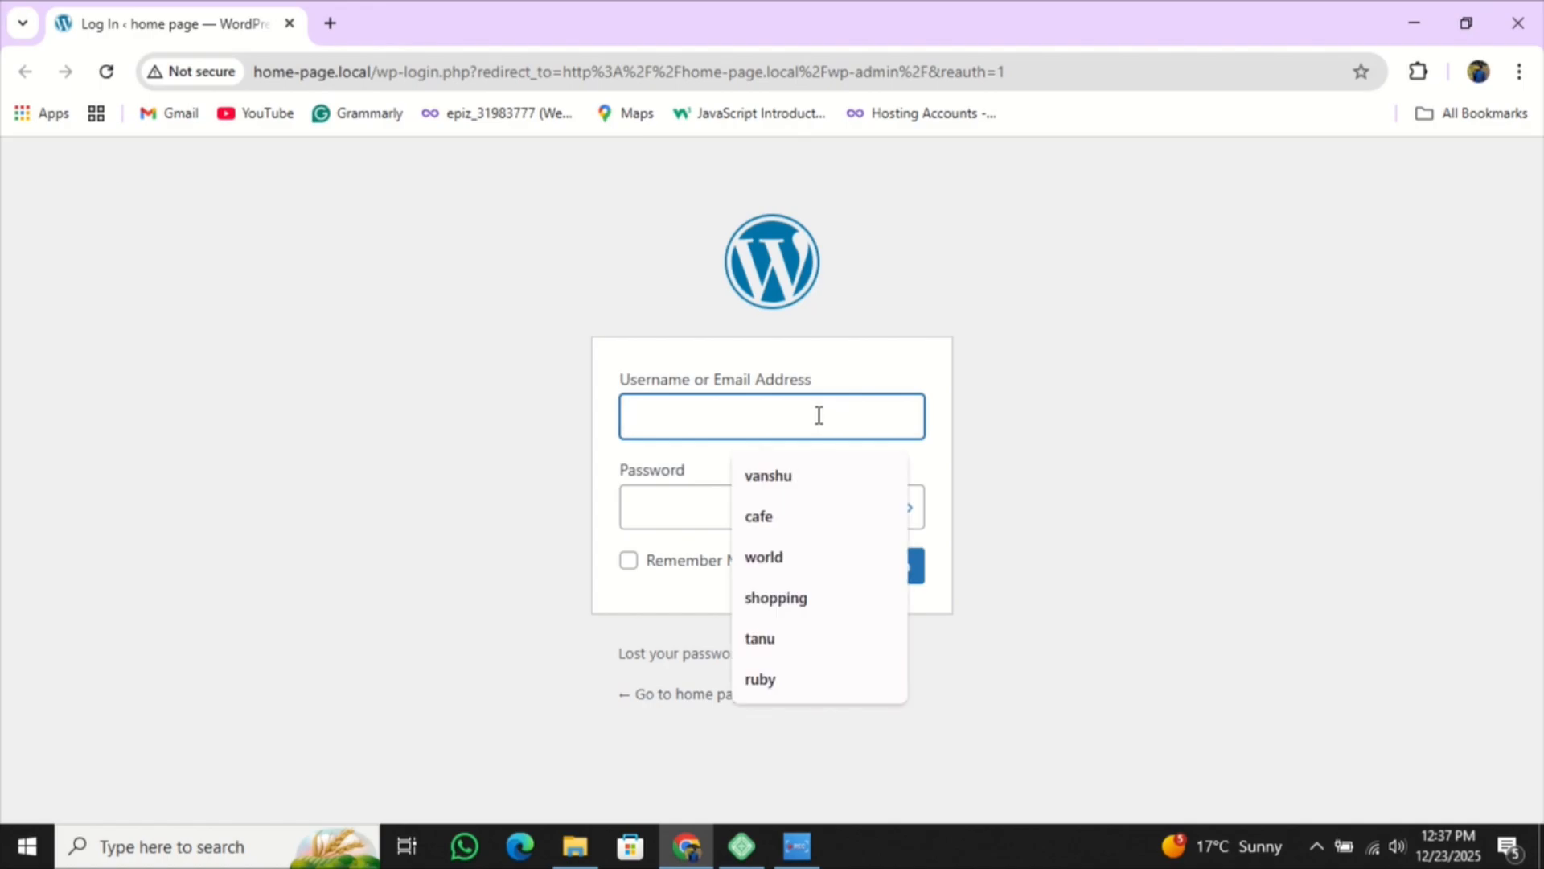
pyautogui.write('home')
pyautogui.click(719, 517)
pyautogui.click(894, 566)
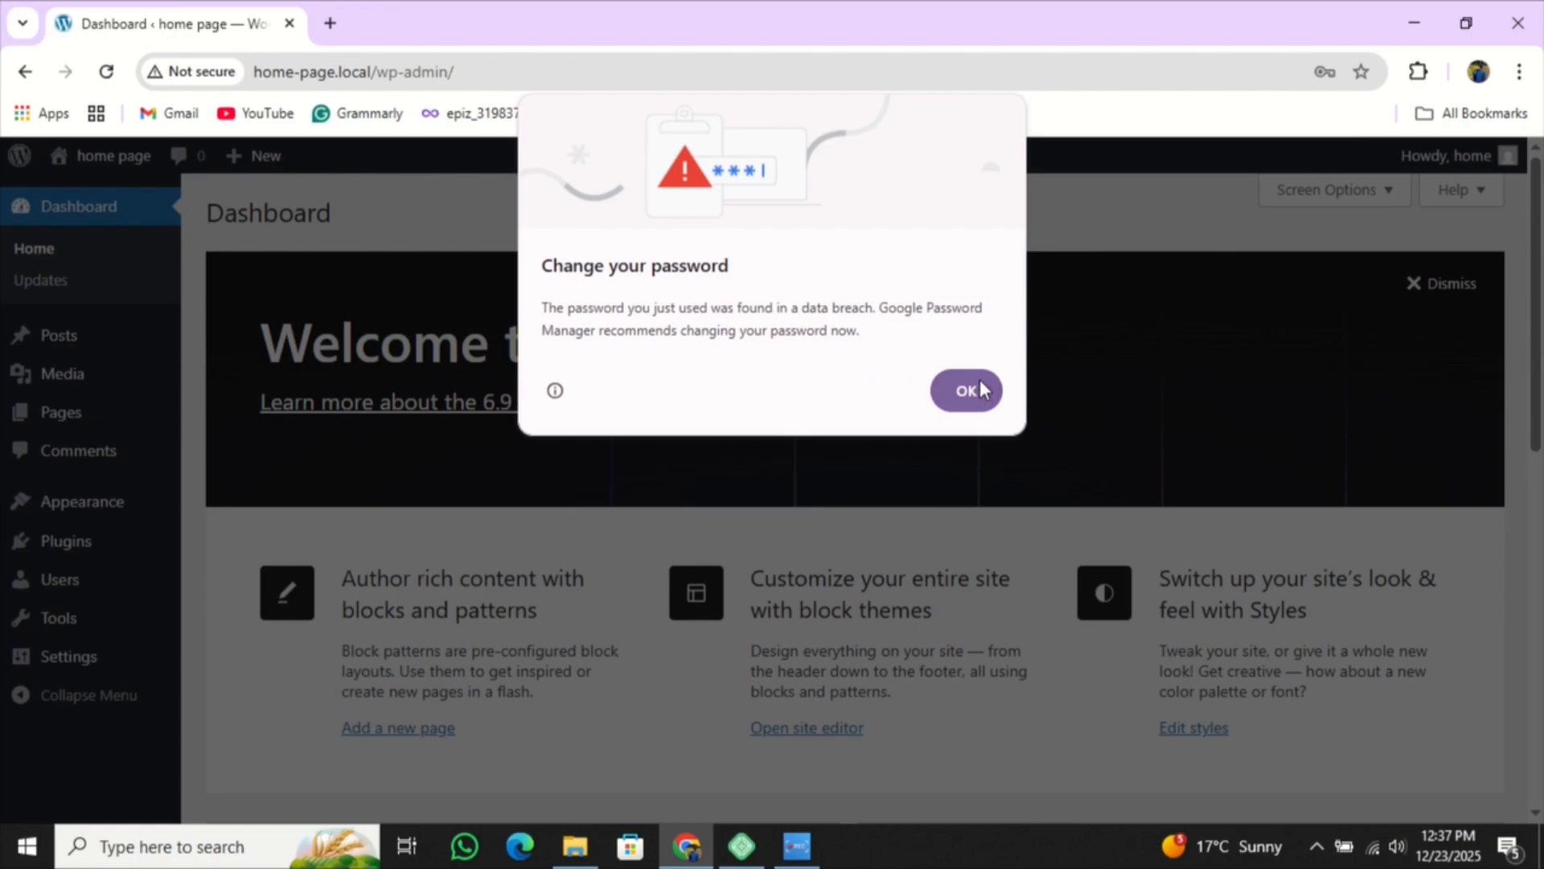
# - Dismiss the breach warning and save-password prompt, then visit home-page.local's Blog front page
pyautogui.click(966, 395)
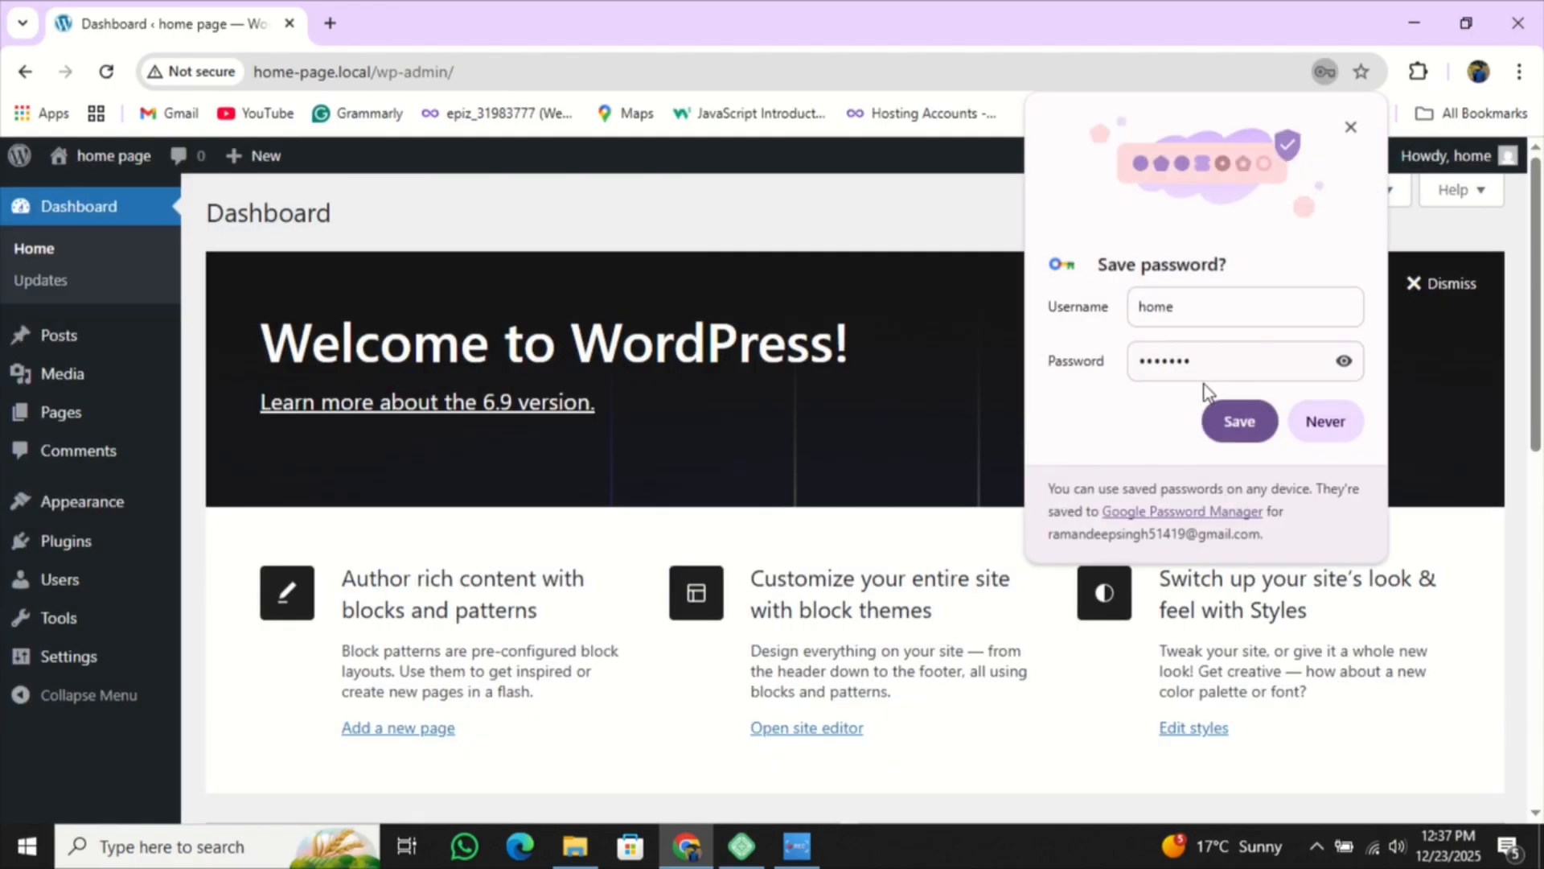
pyautogui.click(1304, 426)
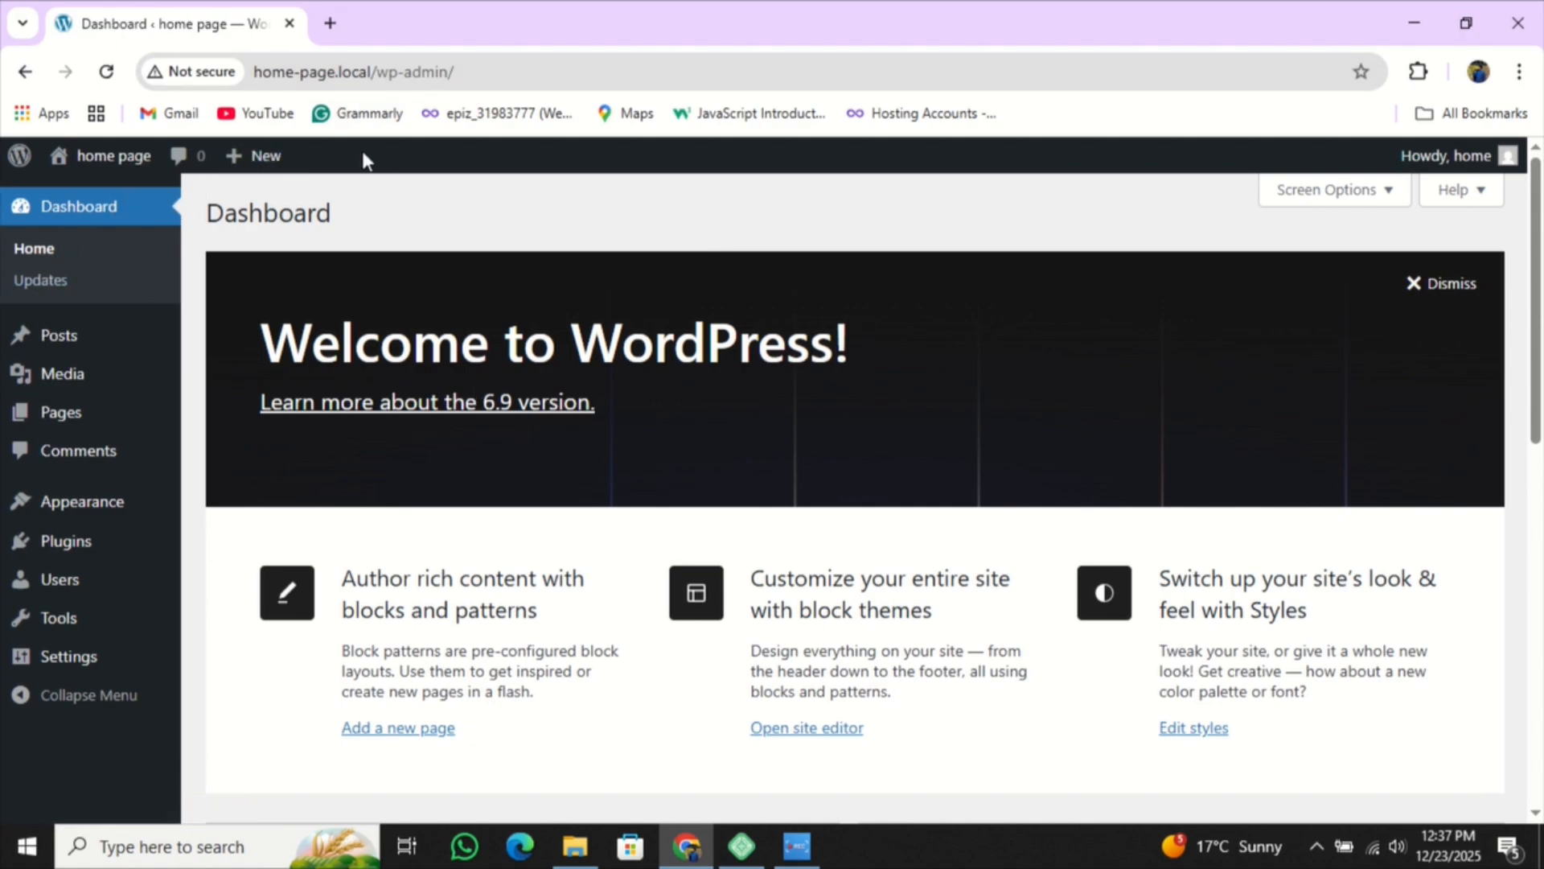
pyautogui.scroll(-8, 262, 235)
pyautogui.scroll(7, 345, 234)
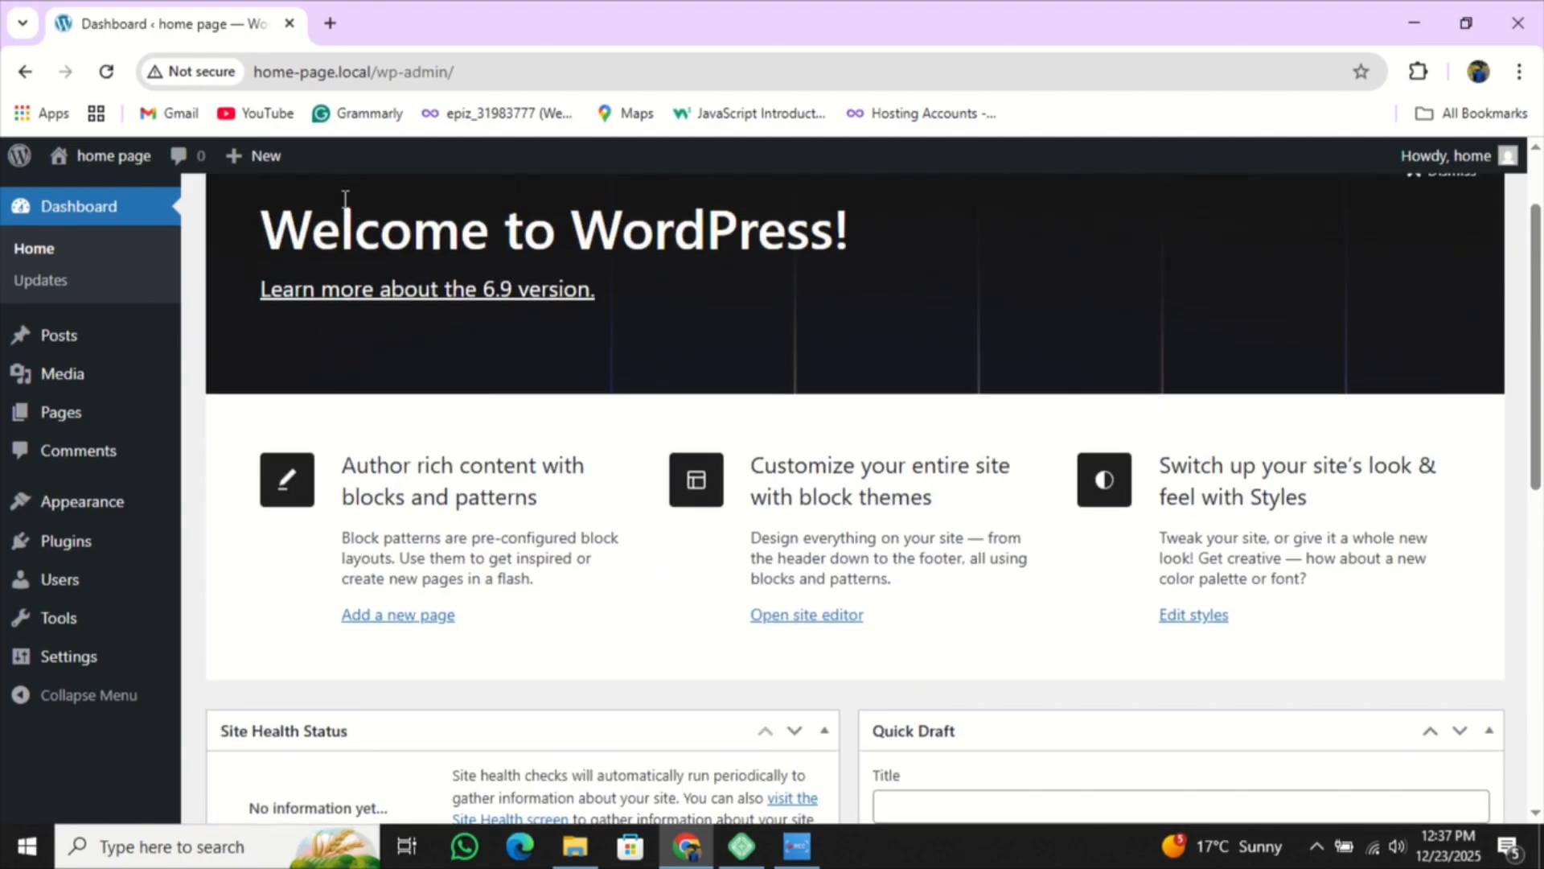
pyautogui.scroll(2, 345, 198)
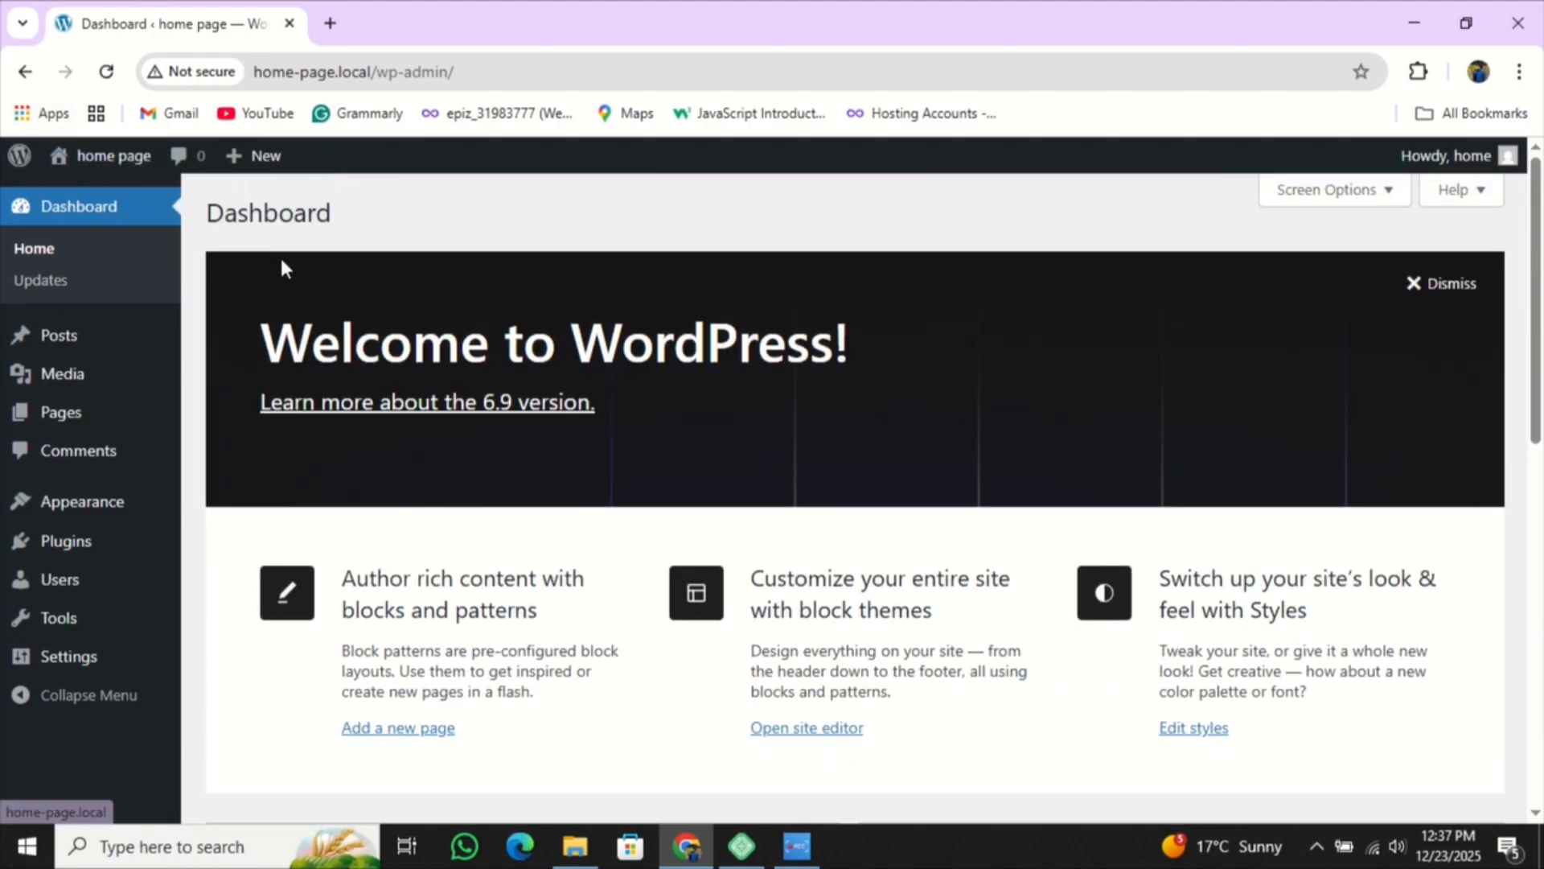
pyautogui.click(113, 156)
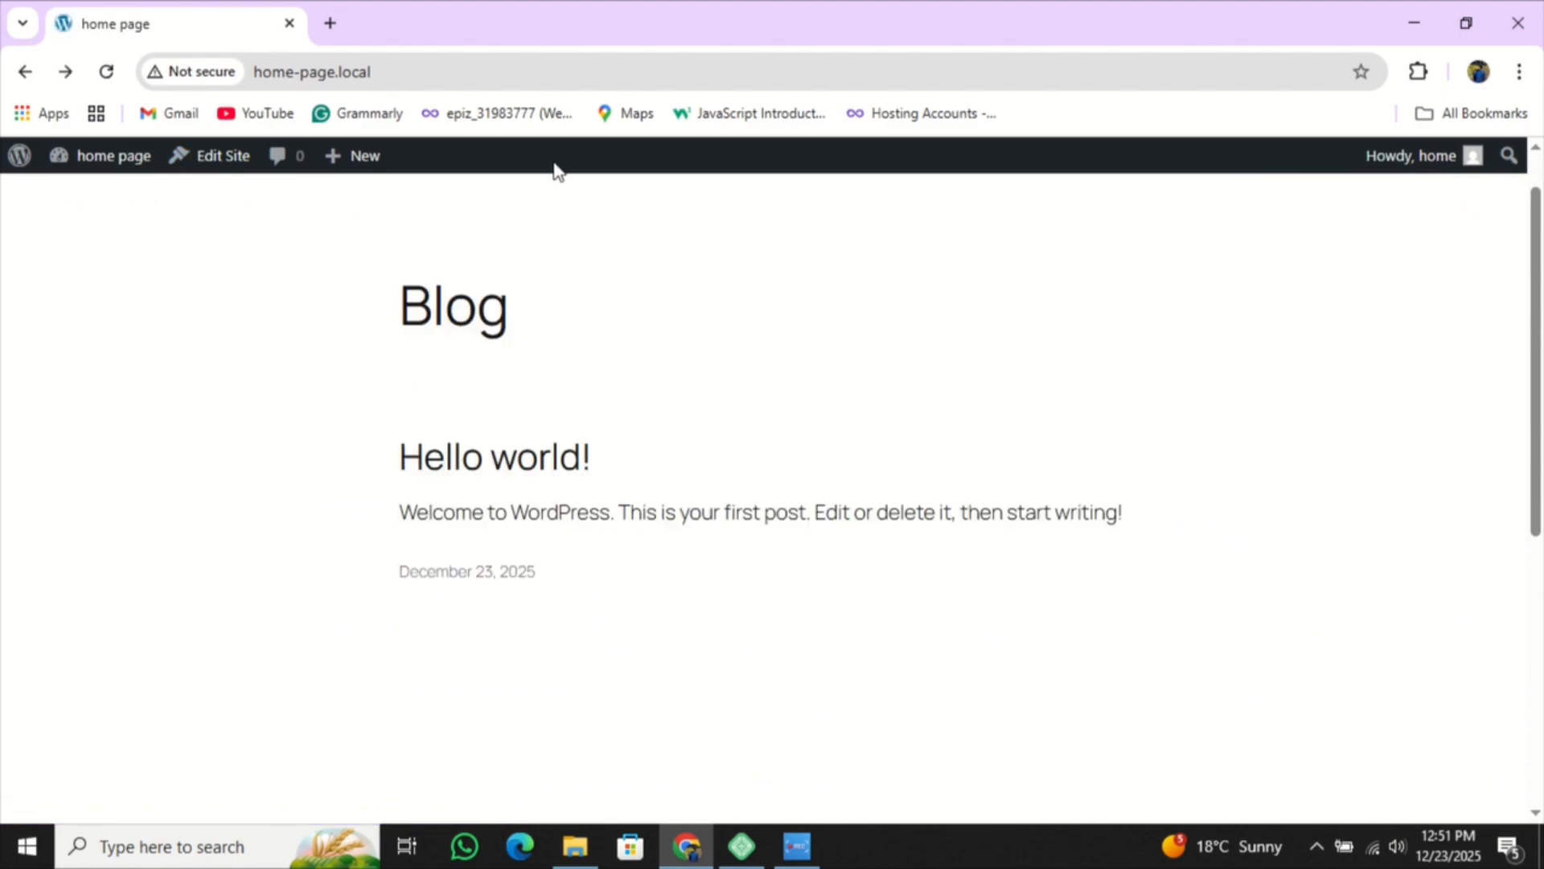
# - Select and deselect the footer theme credit and the Blog heading on the front page
pyautogui.scroll(-5, 657, 289)
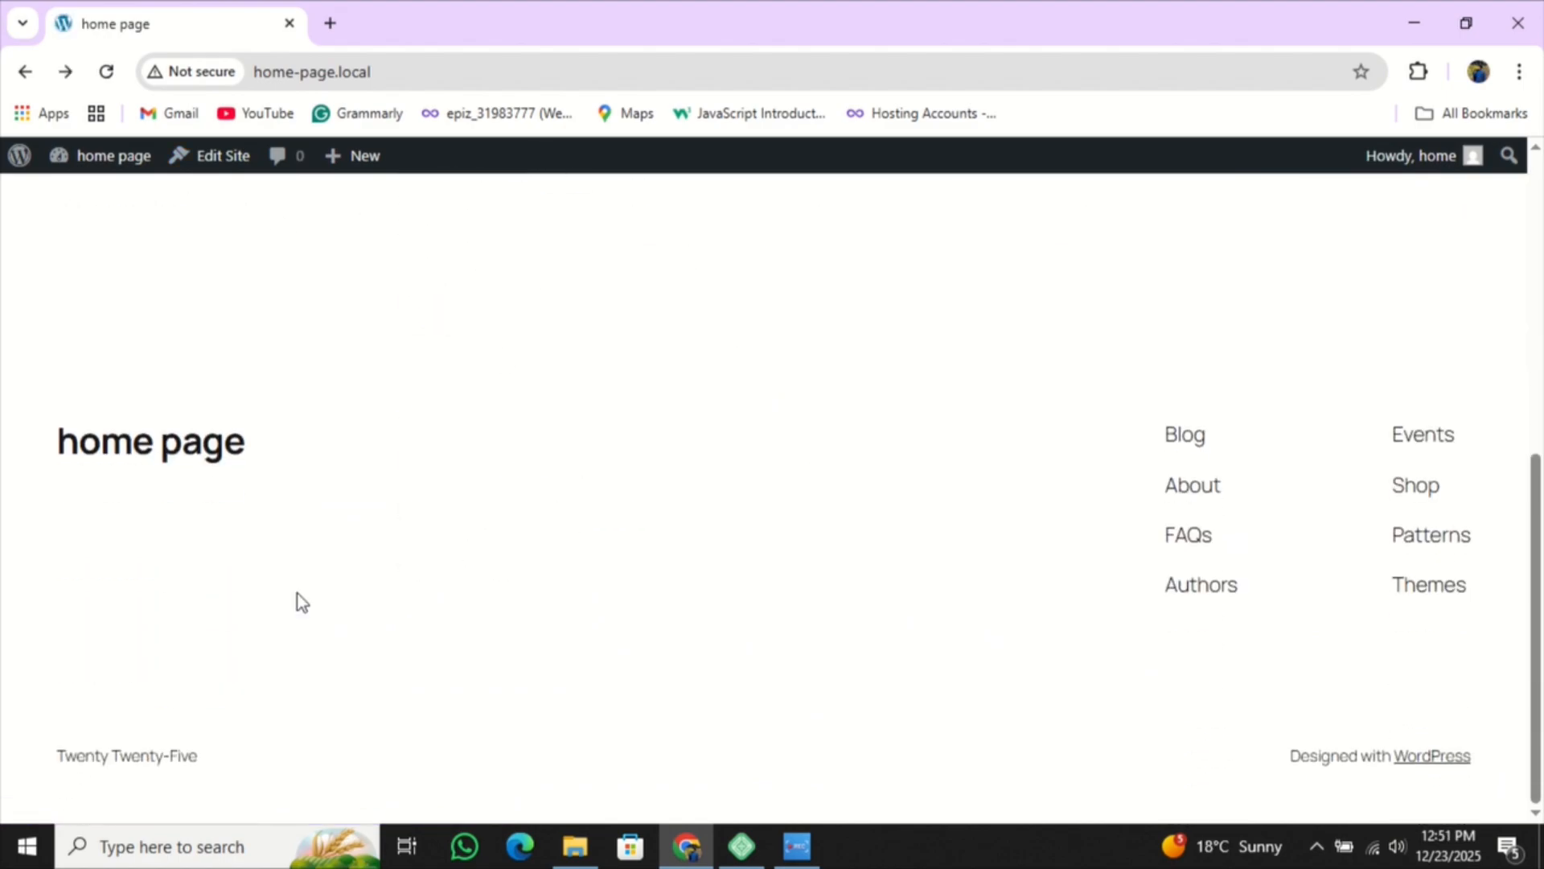
pyautogui.moveTo(233, 635); pyautogui.dragTo(1381, 686)
pyautogui.click(595, 249)
pyautogui.scroll(5, 563, 217)
pyautogui.moveTo(117, 226); pyautogui.dragTo(1148, 291)
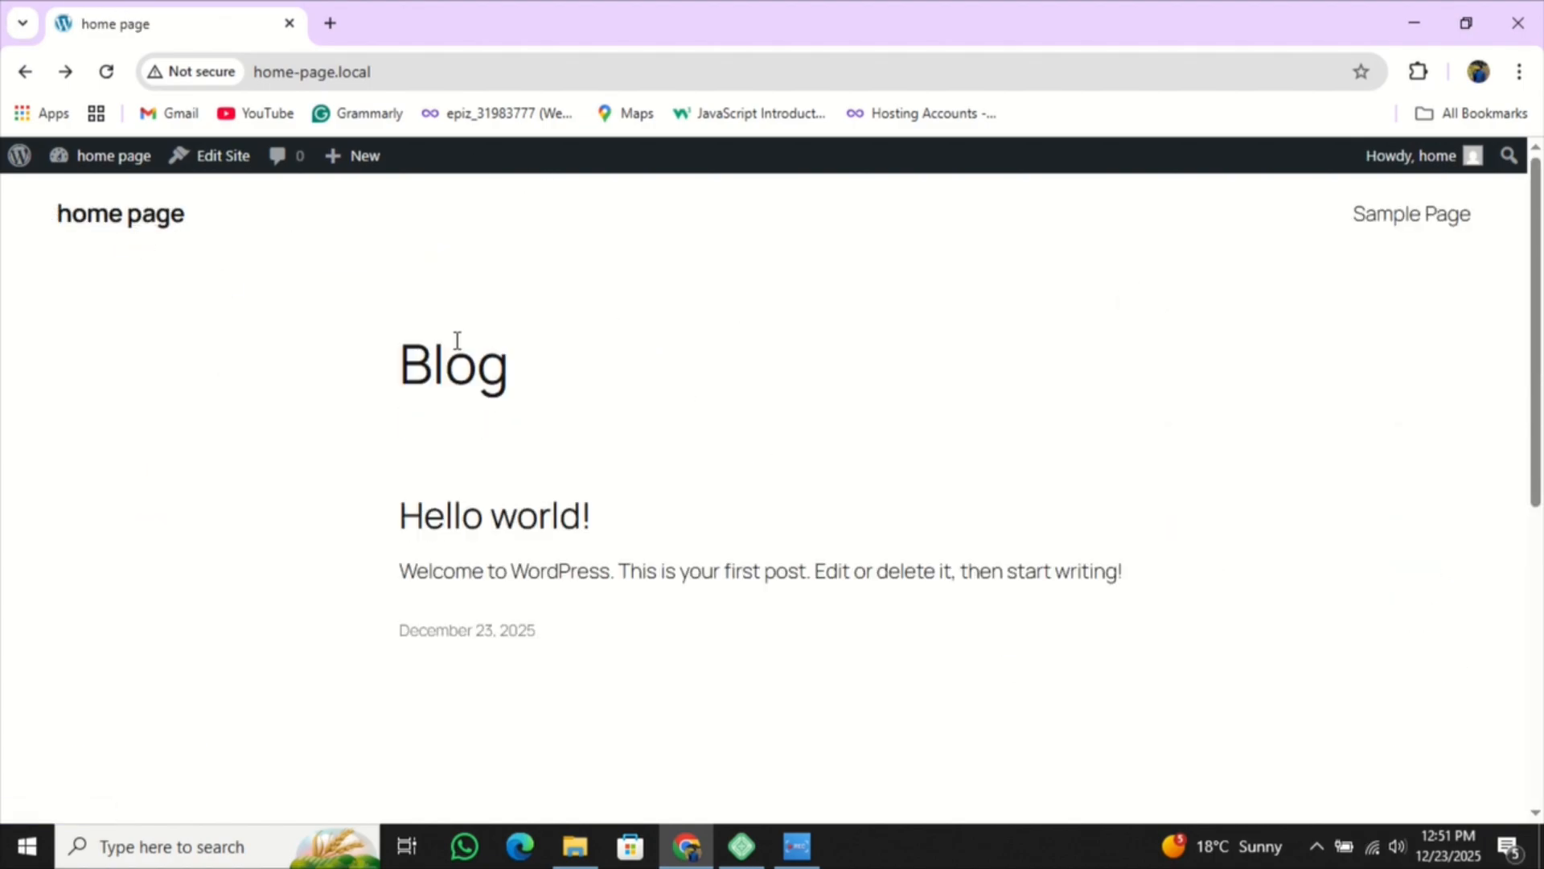
pyautogui.moveTo(366, 372); pyautogui.dragTo(563, 449)
# - Open the 'Hello world!' post, then go back to the home page's post listing
pyautogui.click(465, 518)
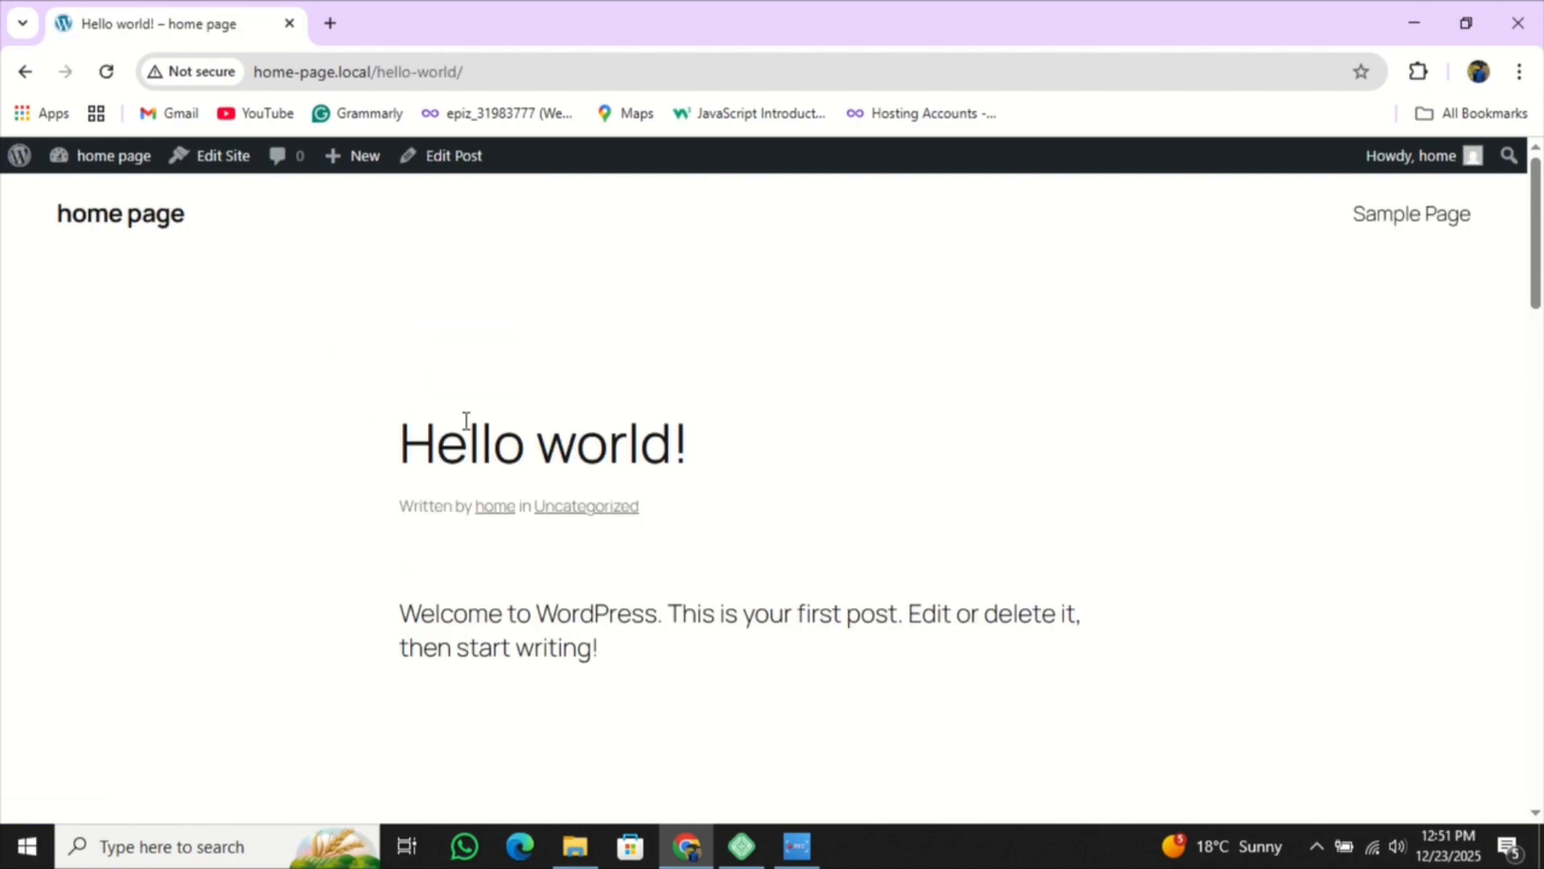
pyautogui.click(25, 72)
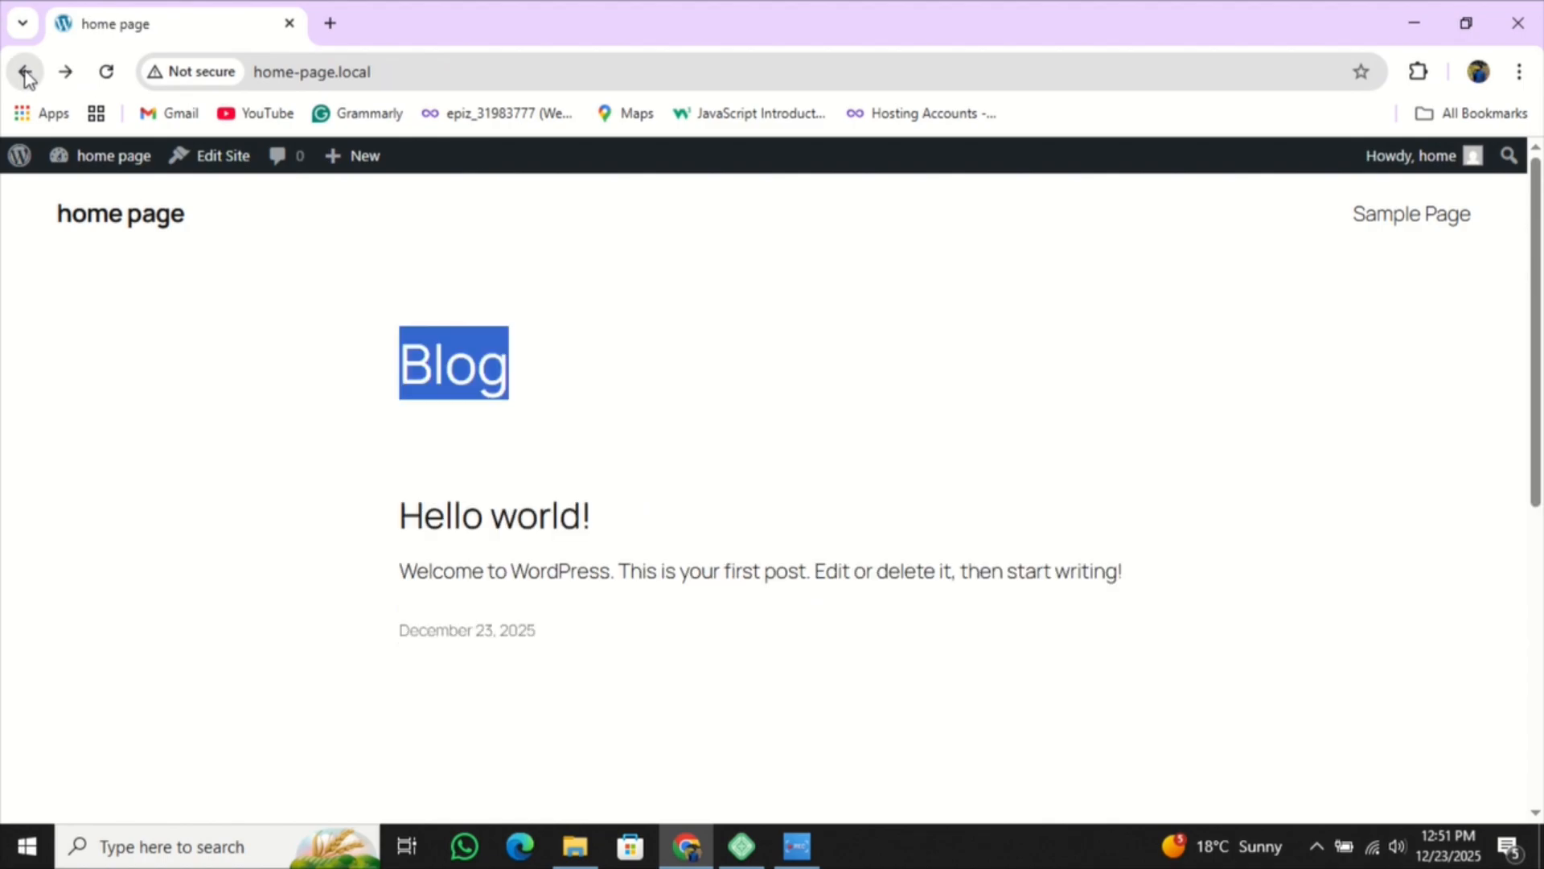
pyautogui.click(616, 384)
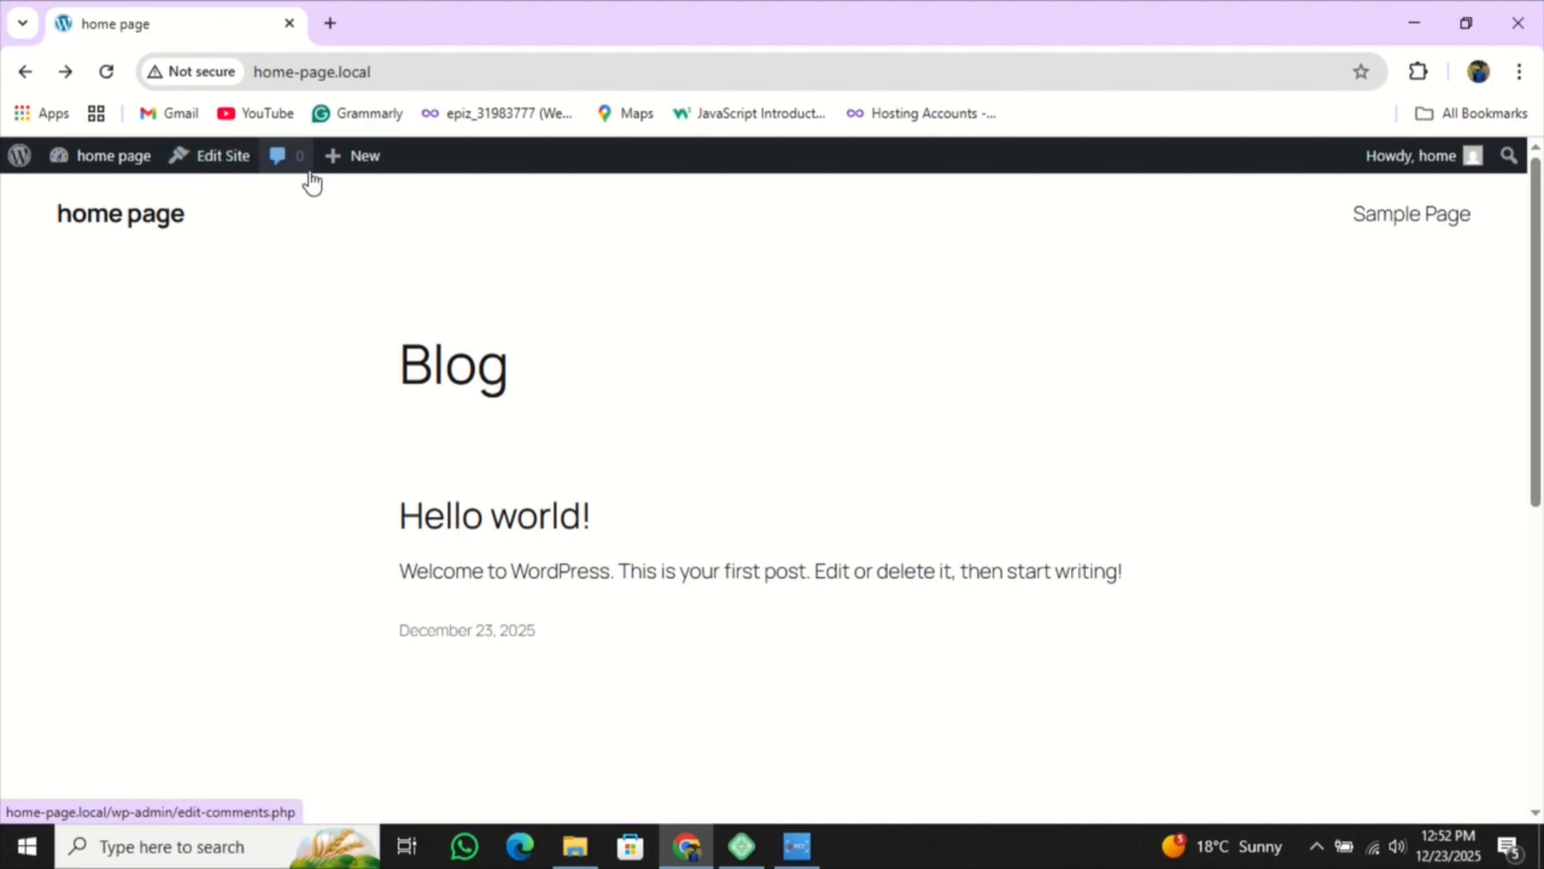
pyautogui.moveTo(355, 166)
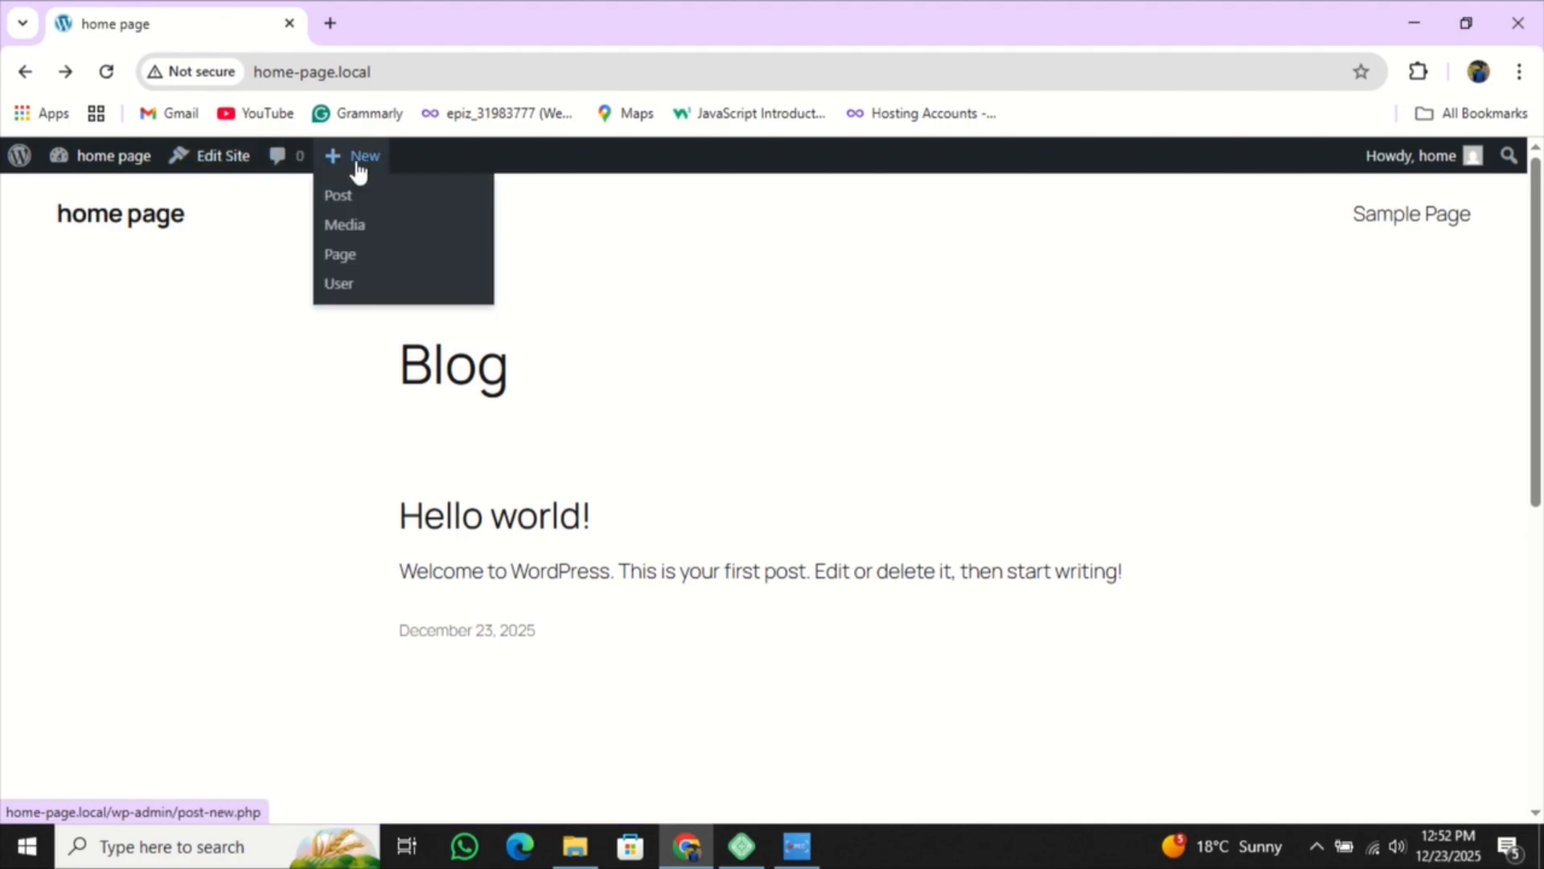
# - Open Blog Home in the site editor, hide Settings, and select the header, navigation and Blog heading
pyautogui.click(224, 163)
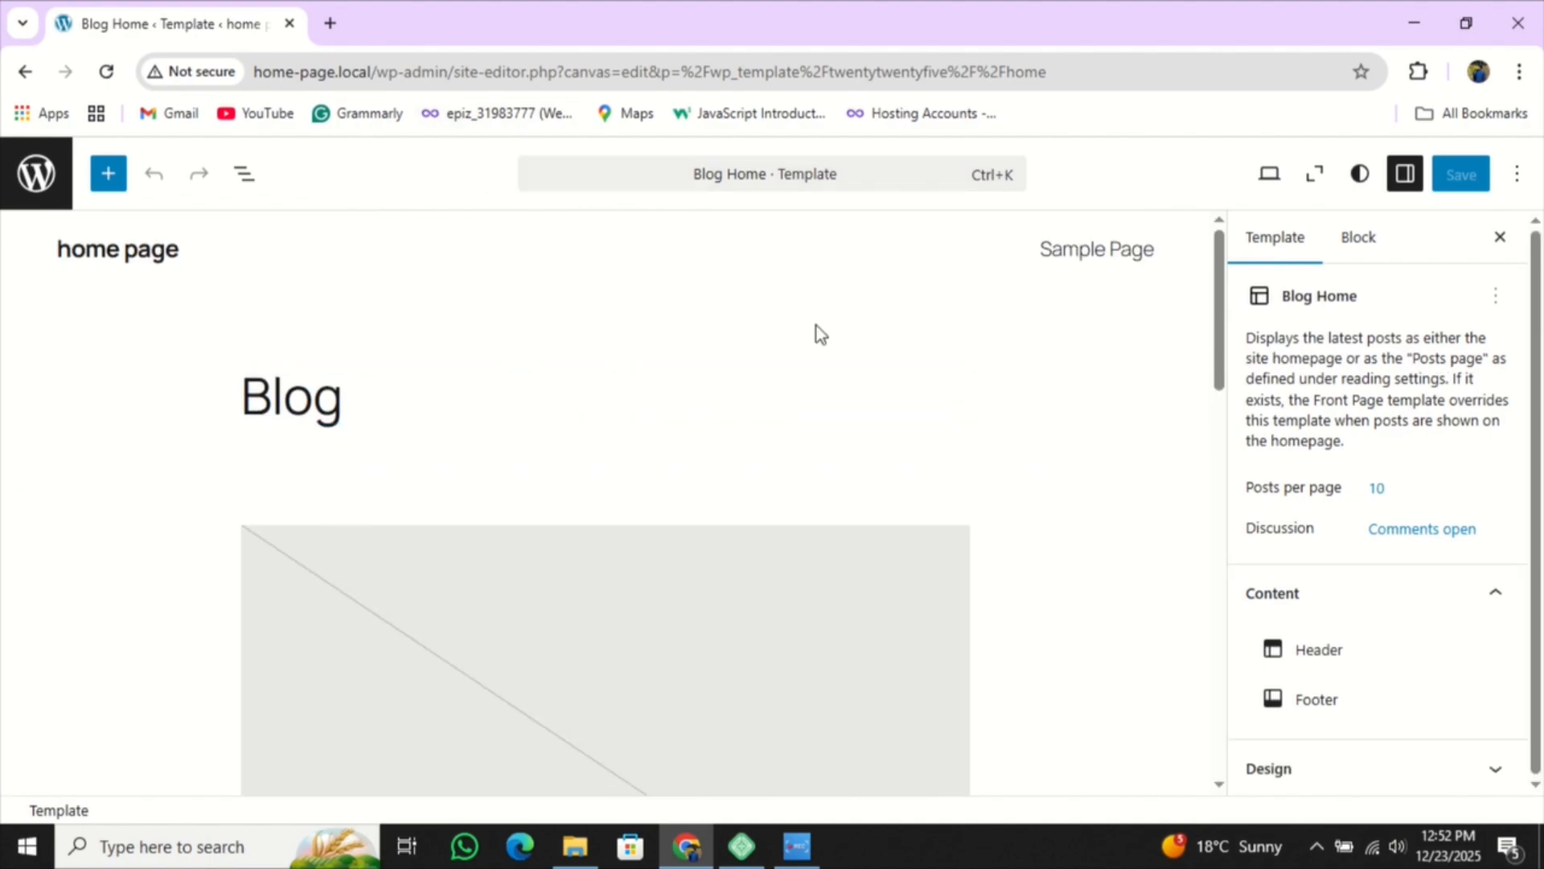
pyautogui.click(1499, 238)
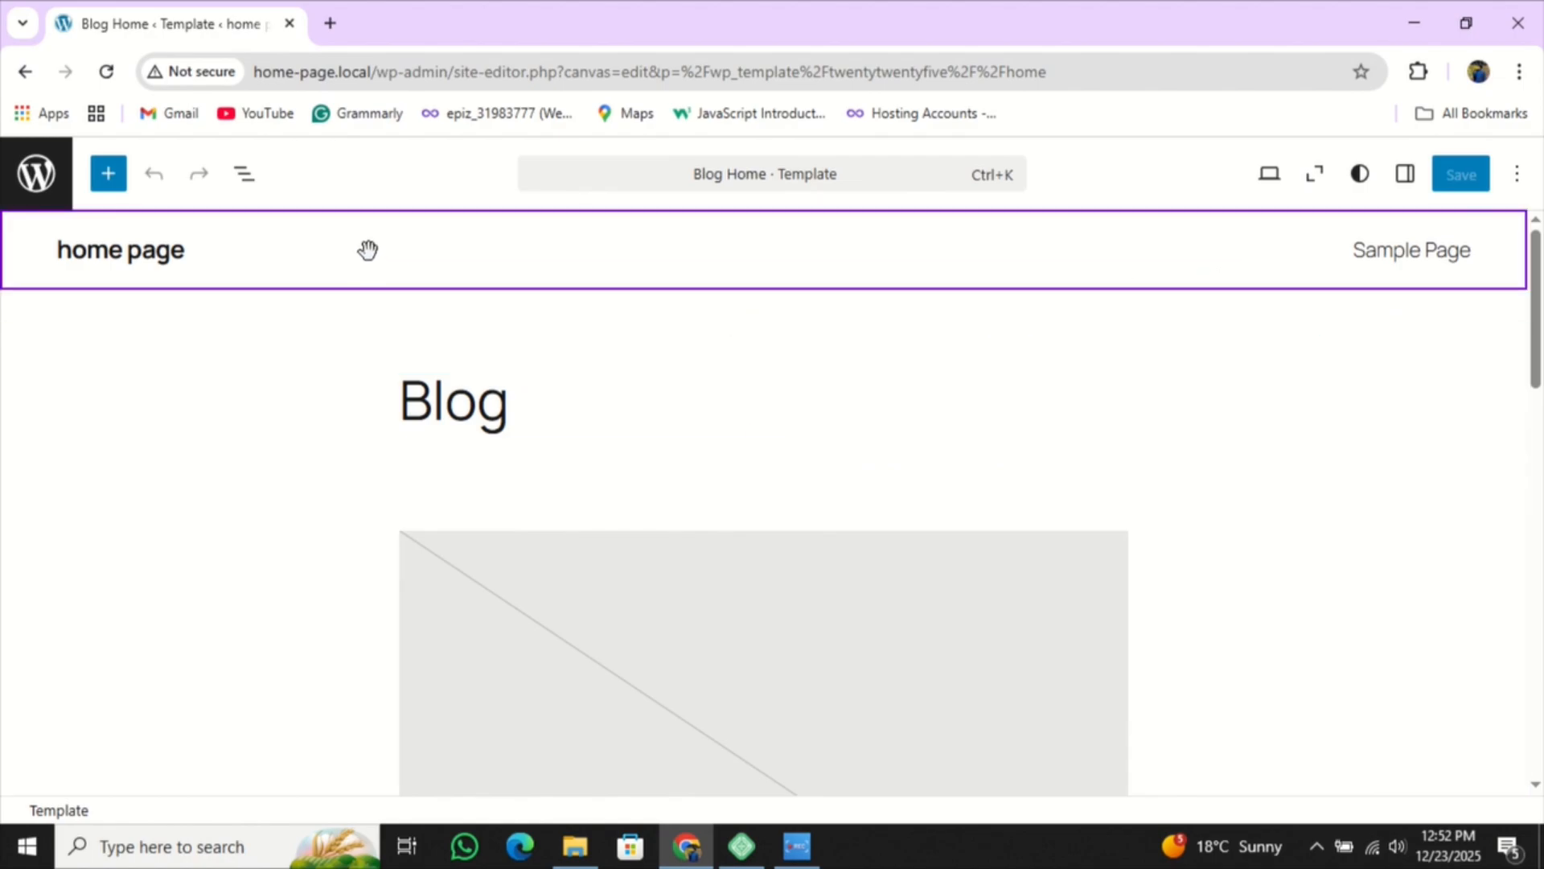
pyautogui.click(165, 252)
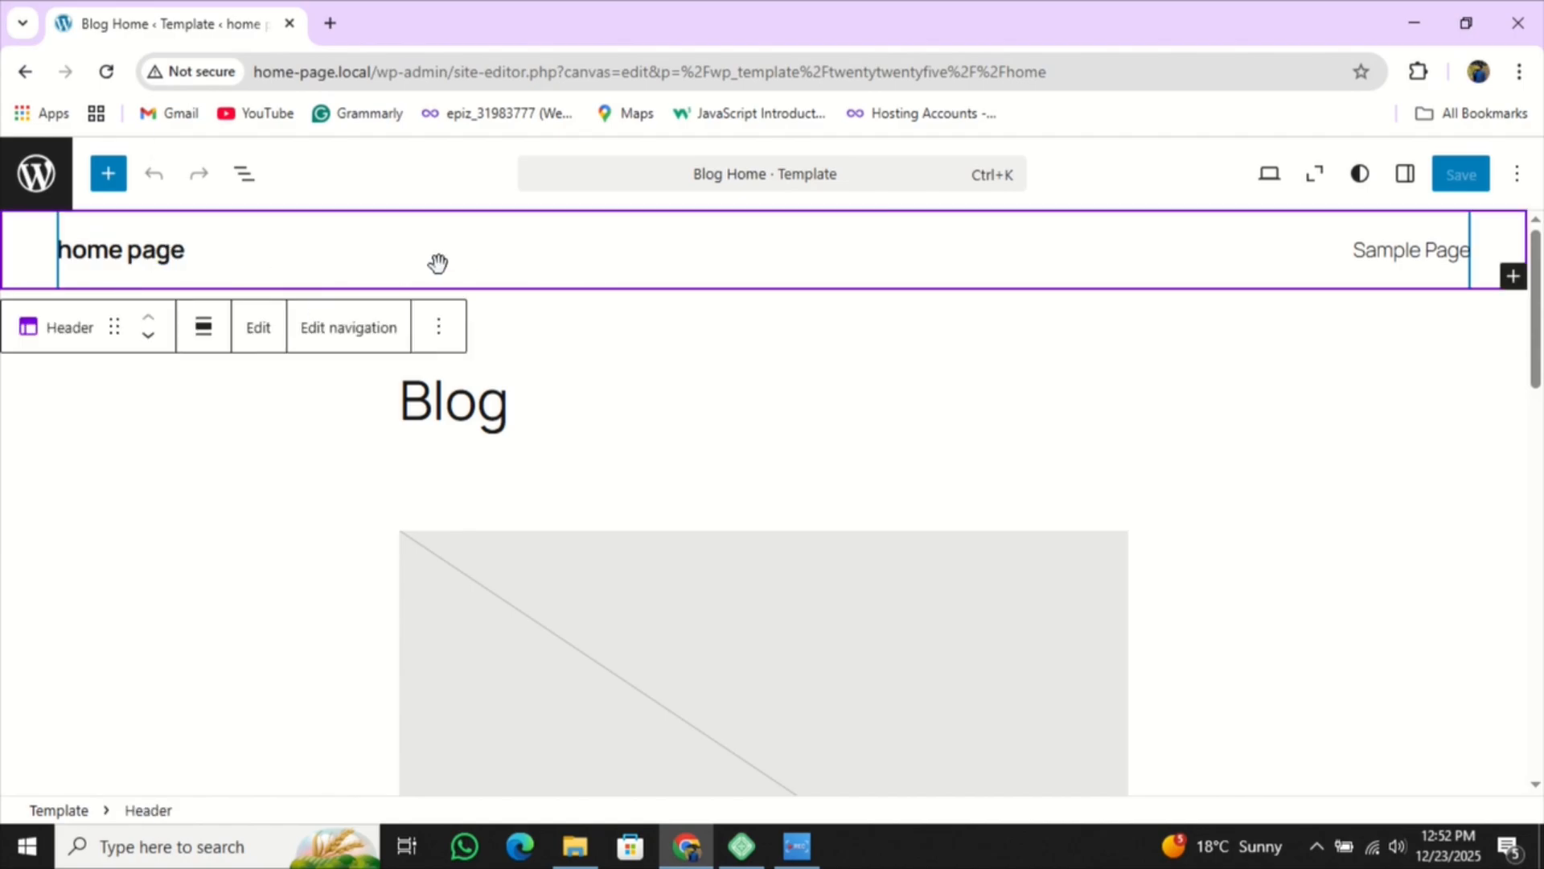
pyautogui.click(1460, 251)
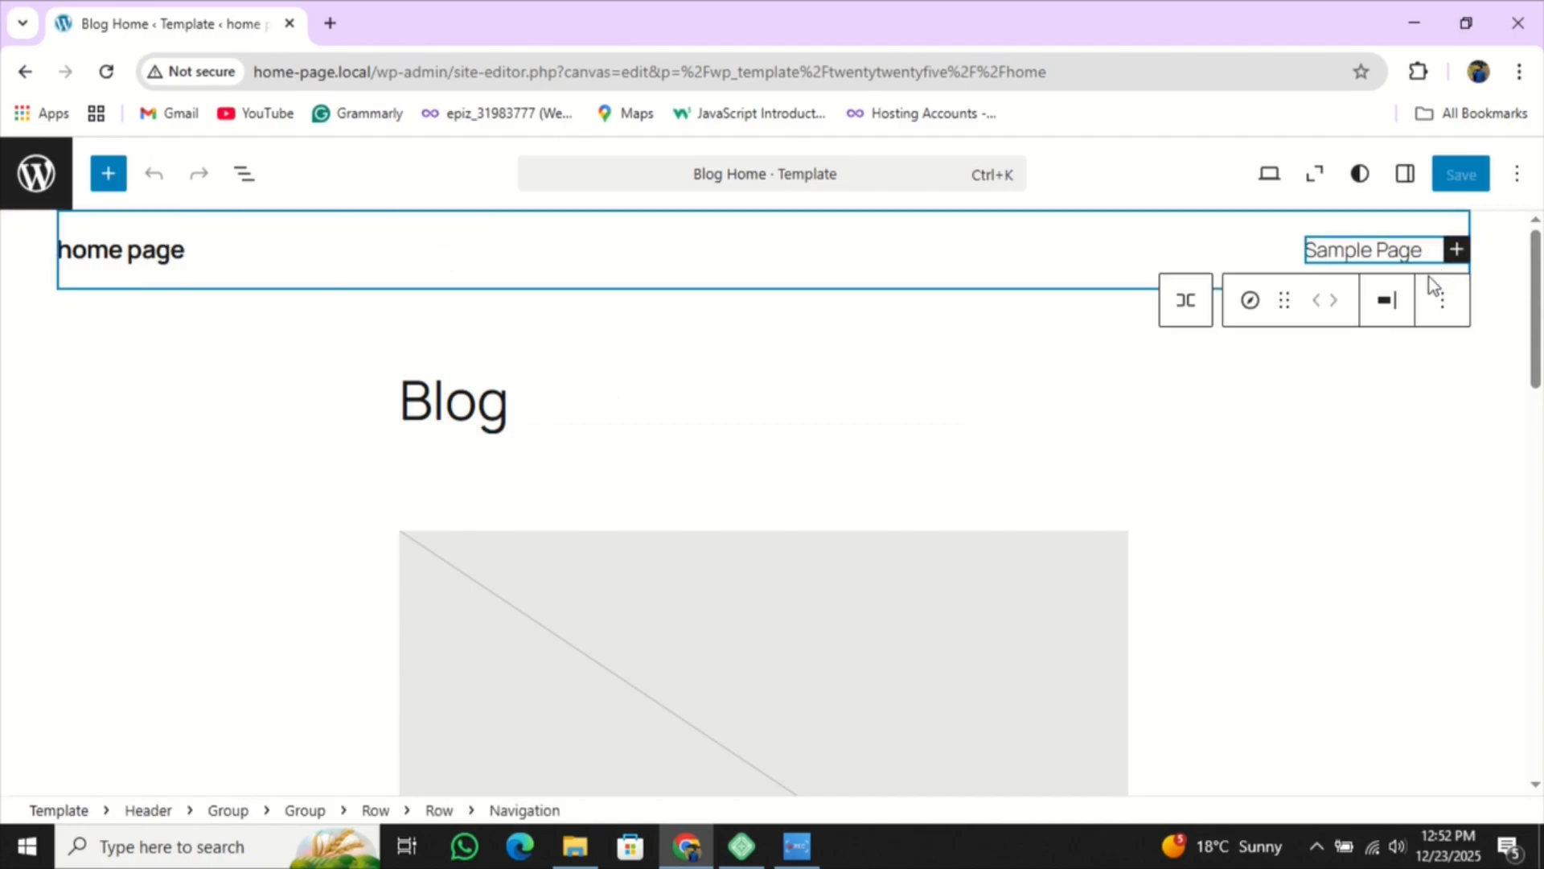
pyautogui.click(1010, 372)
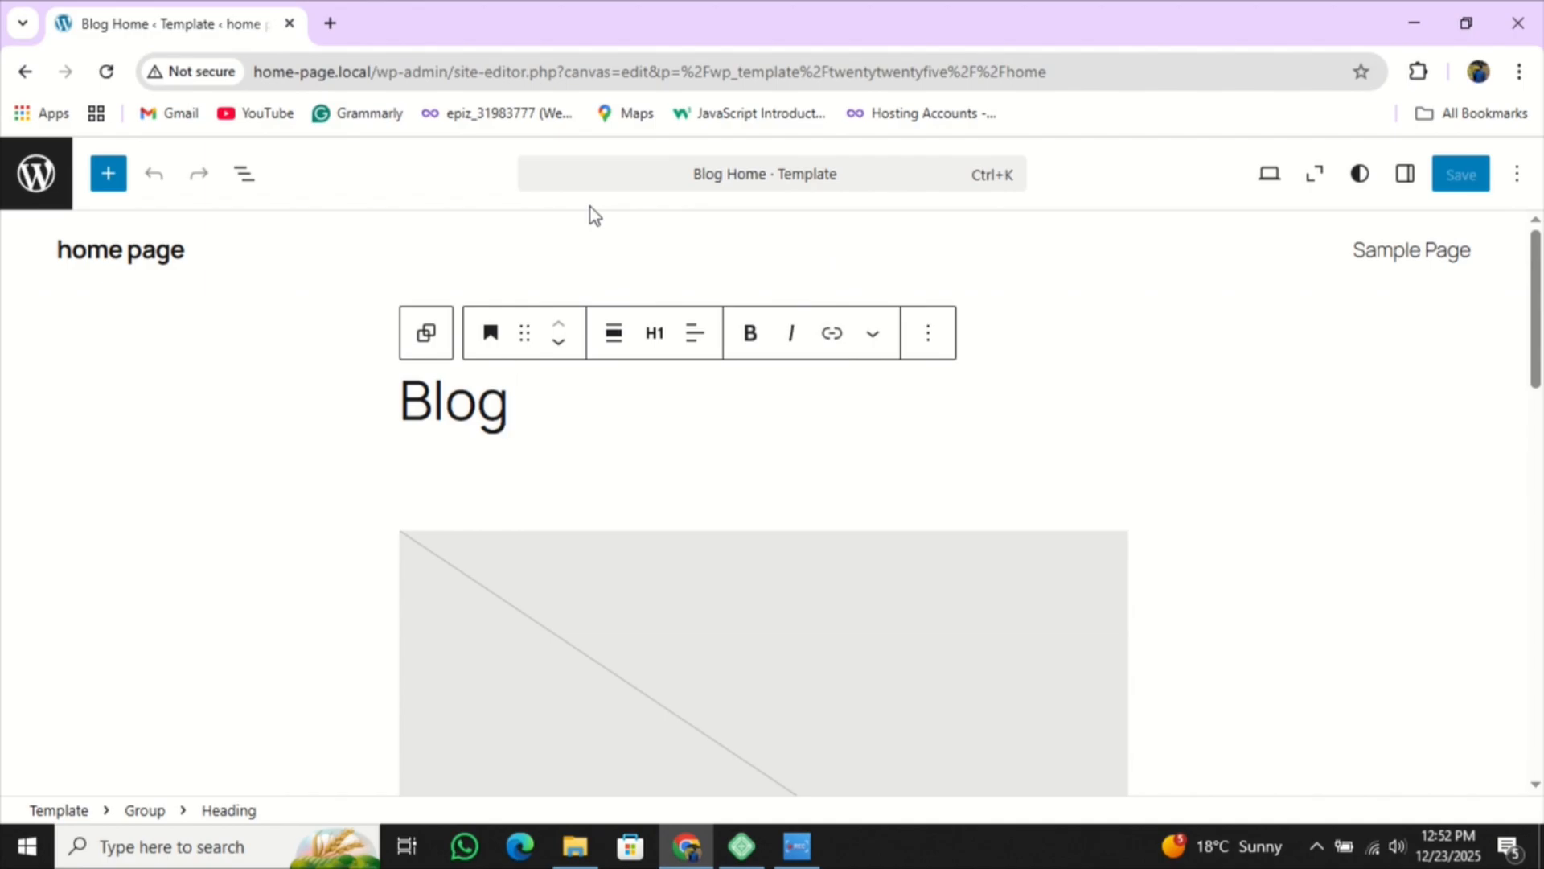
# - Delete 'Blog' from the heading and try heading levels H2, H3 and H4
pyautogui.press('BackSpace')
pyautogui.press('BackSpace')
pyautogui.press('BackSpace')
pyautogui.press('BackSpace')
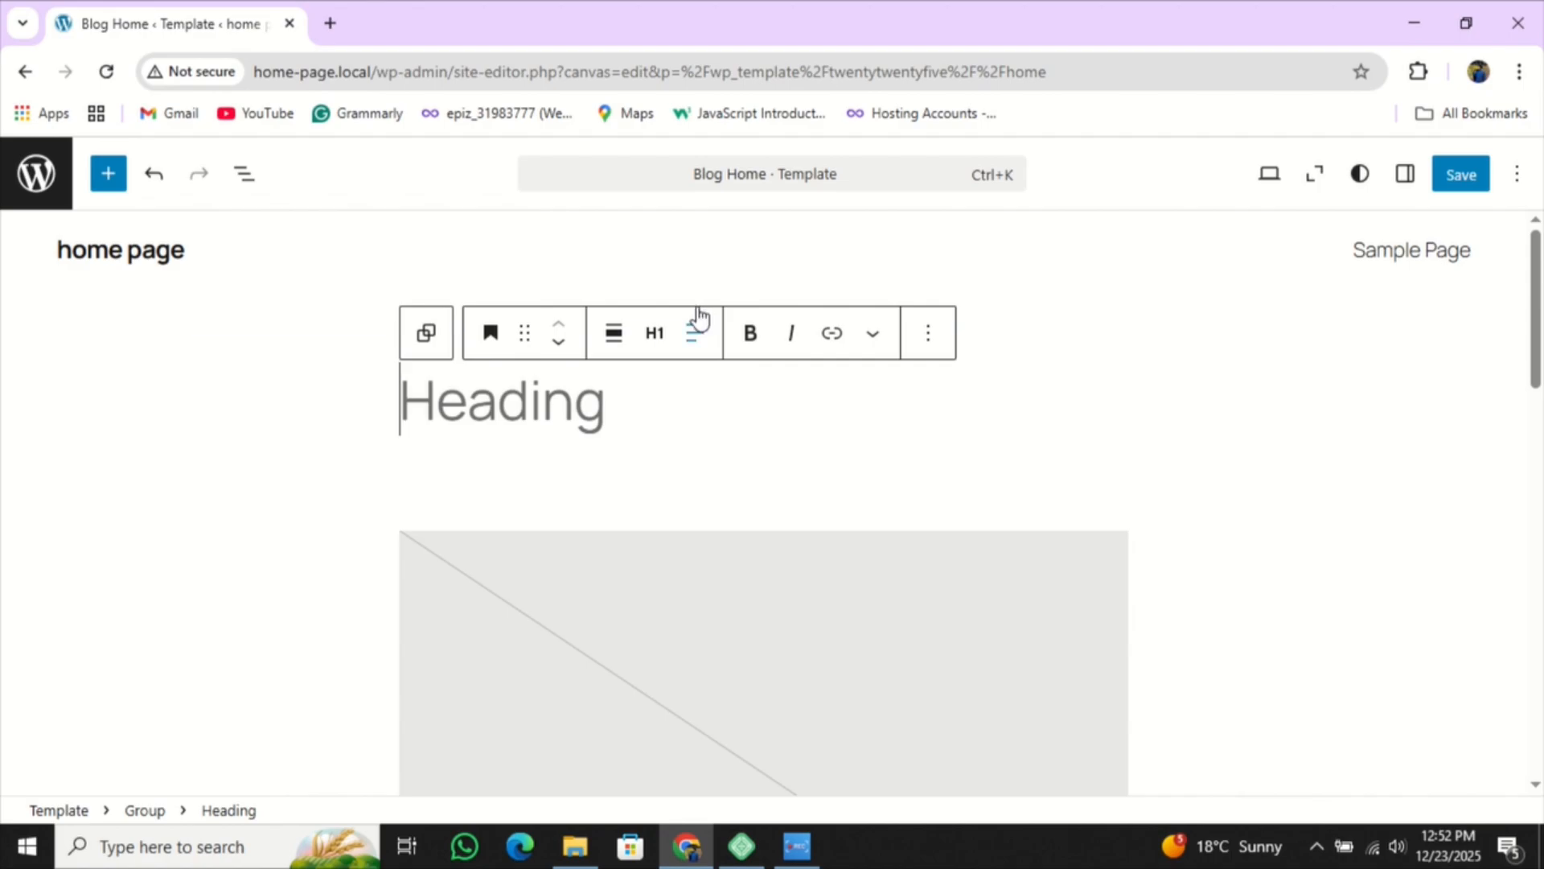
pyautogui.click(658, 341)
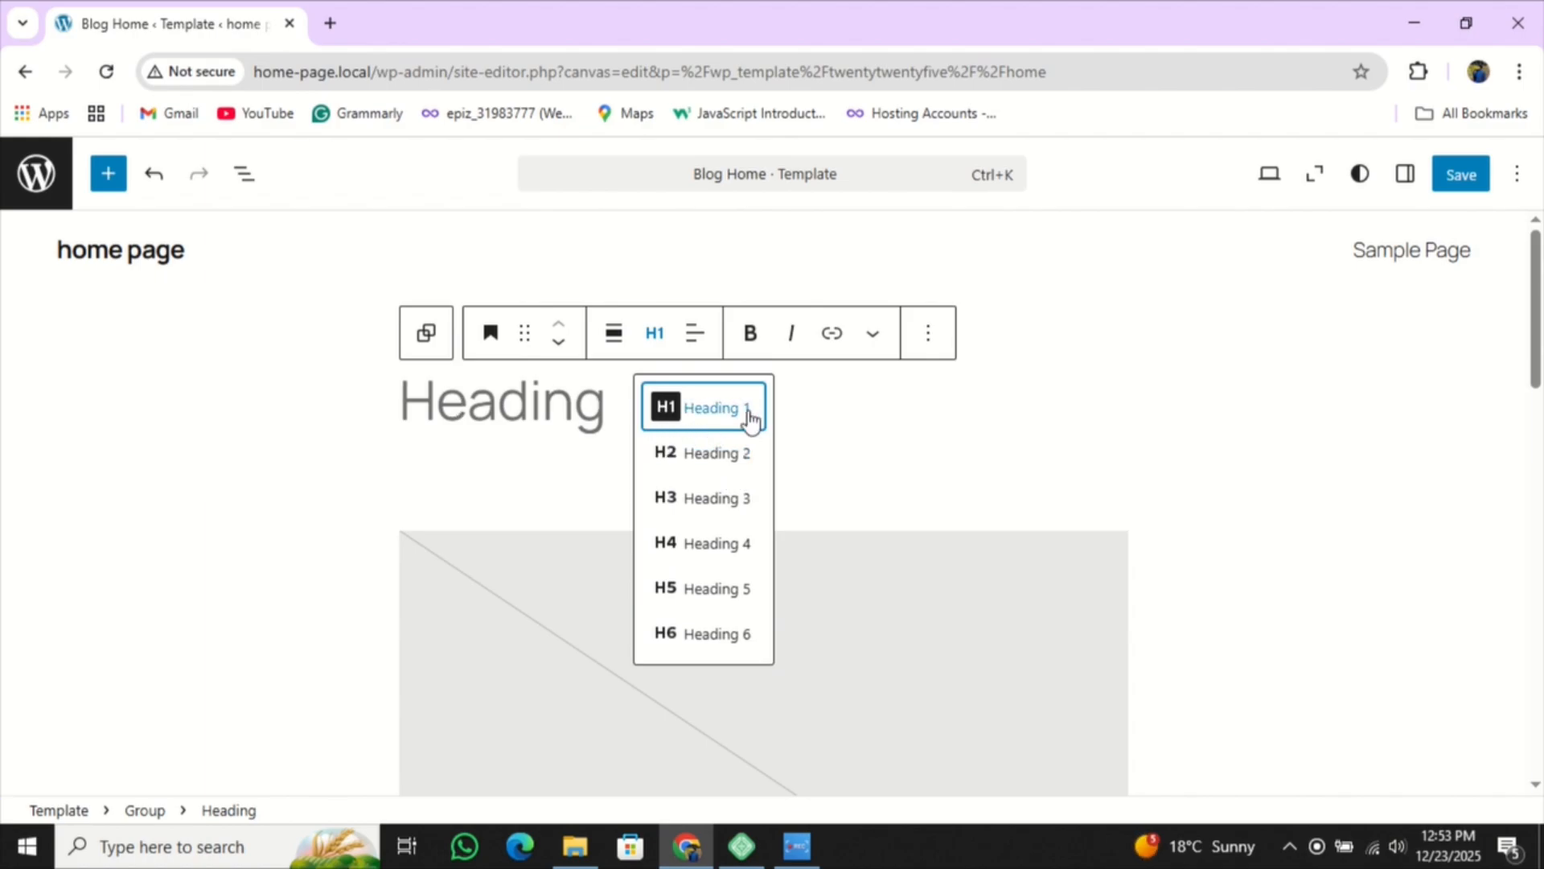
pyautogui.click(734, 462)
pyautogui.click(658, 332)
pyautogui.click(680, 495)
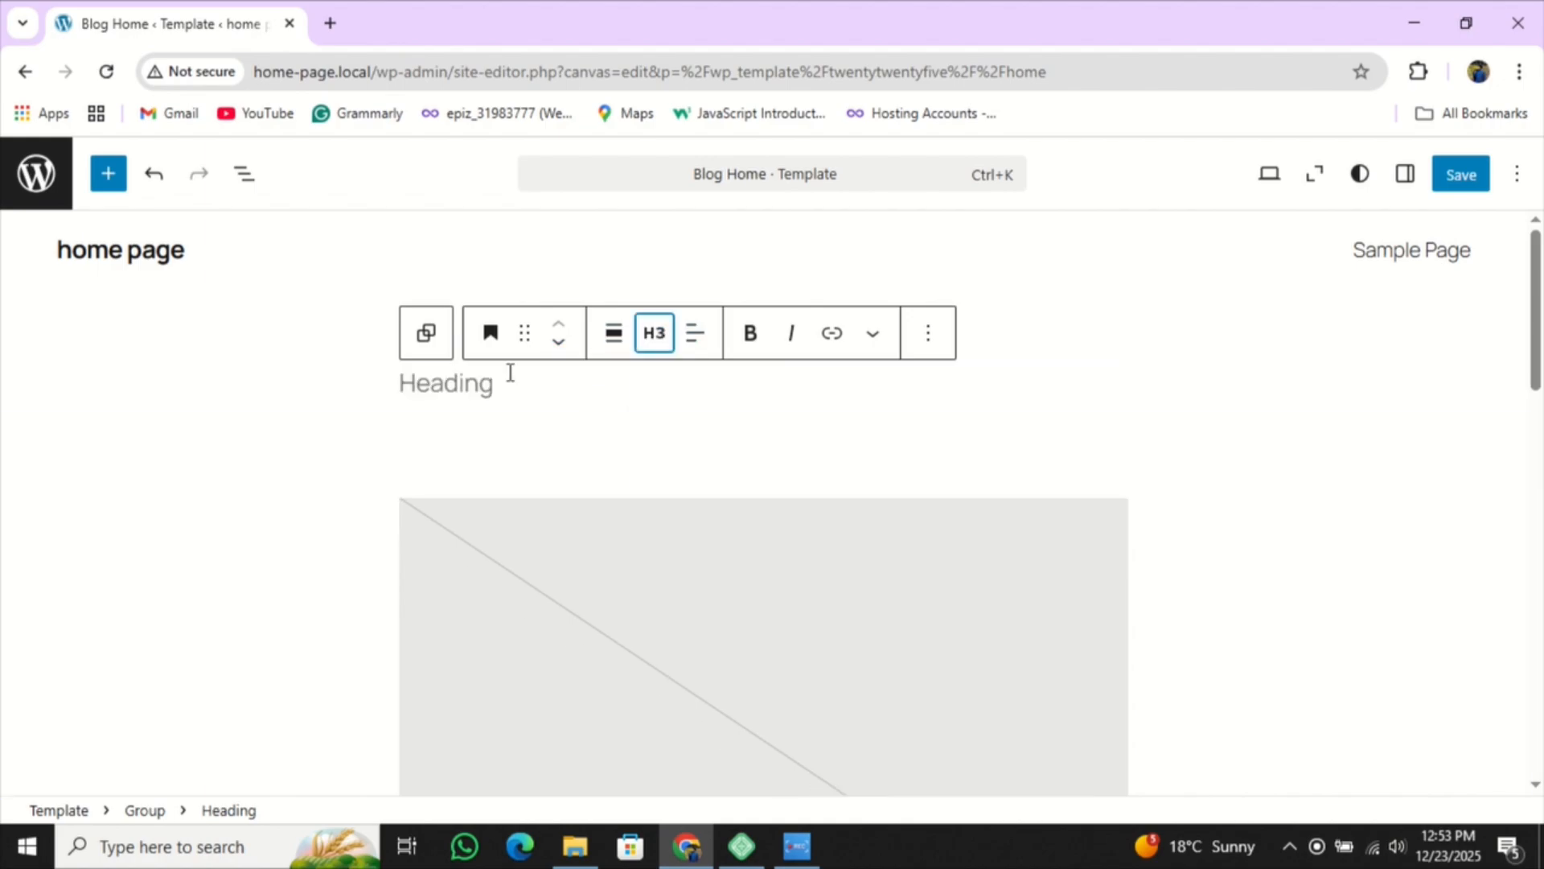
pyautogui.click(655, 334)
pyautogui.click(683, 541)
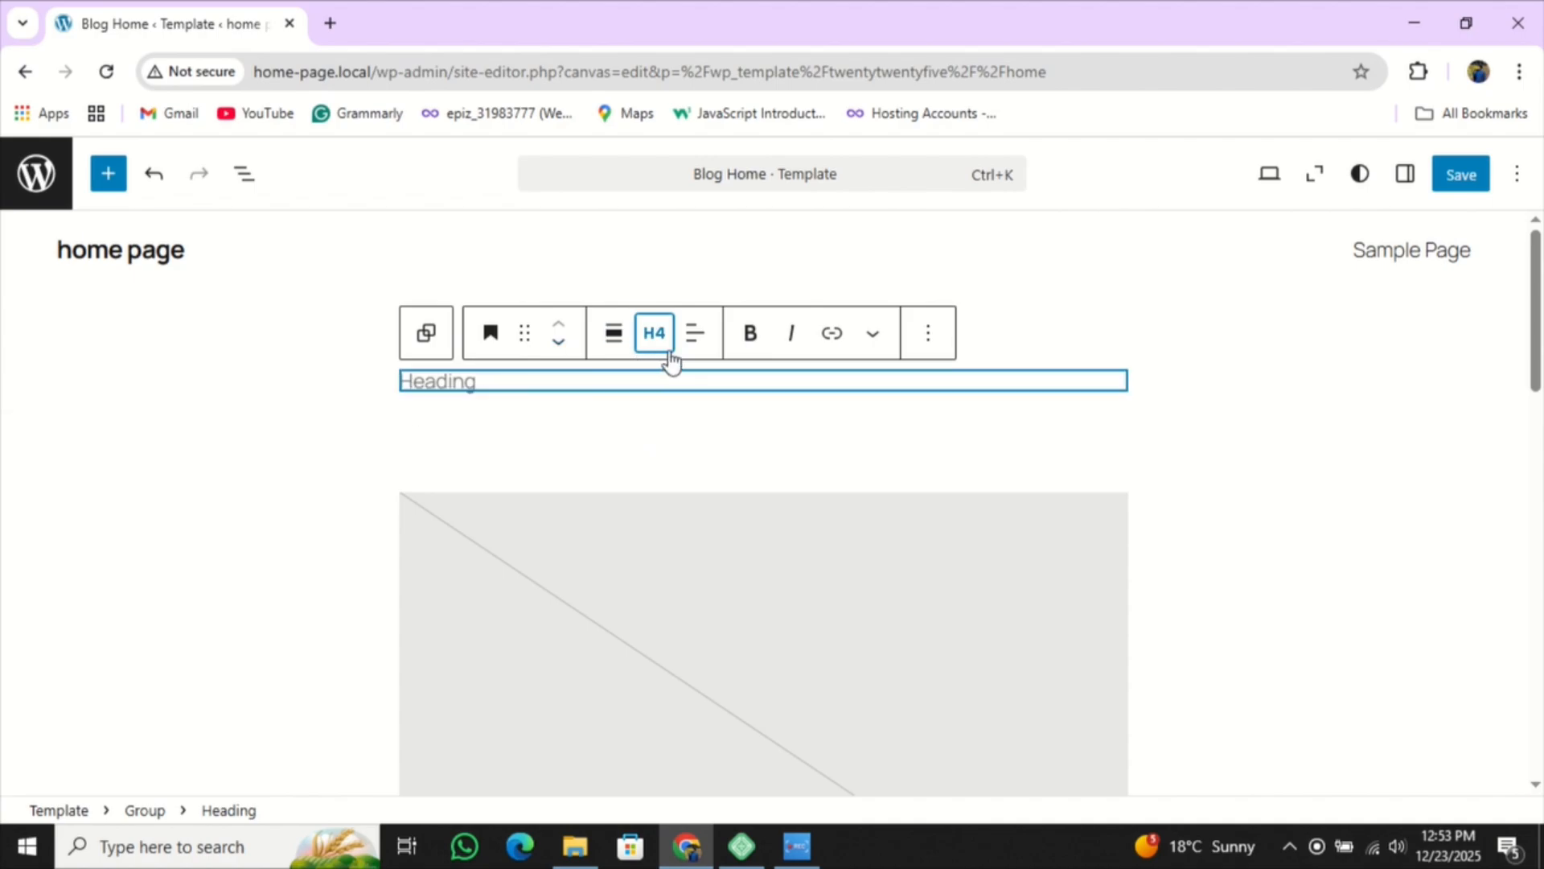
# - Try levels H5 and H6, then set the empty heading back to Heading 1
pyautogui.click(654, 332)
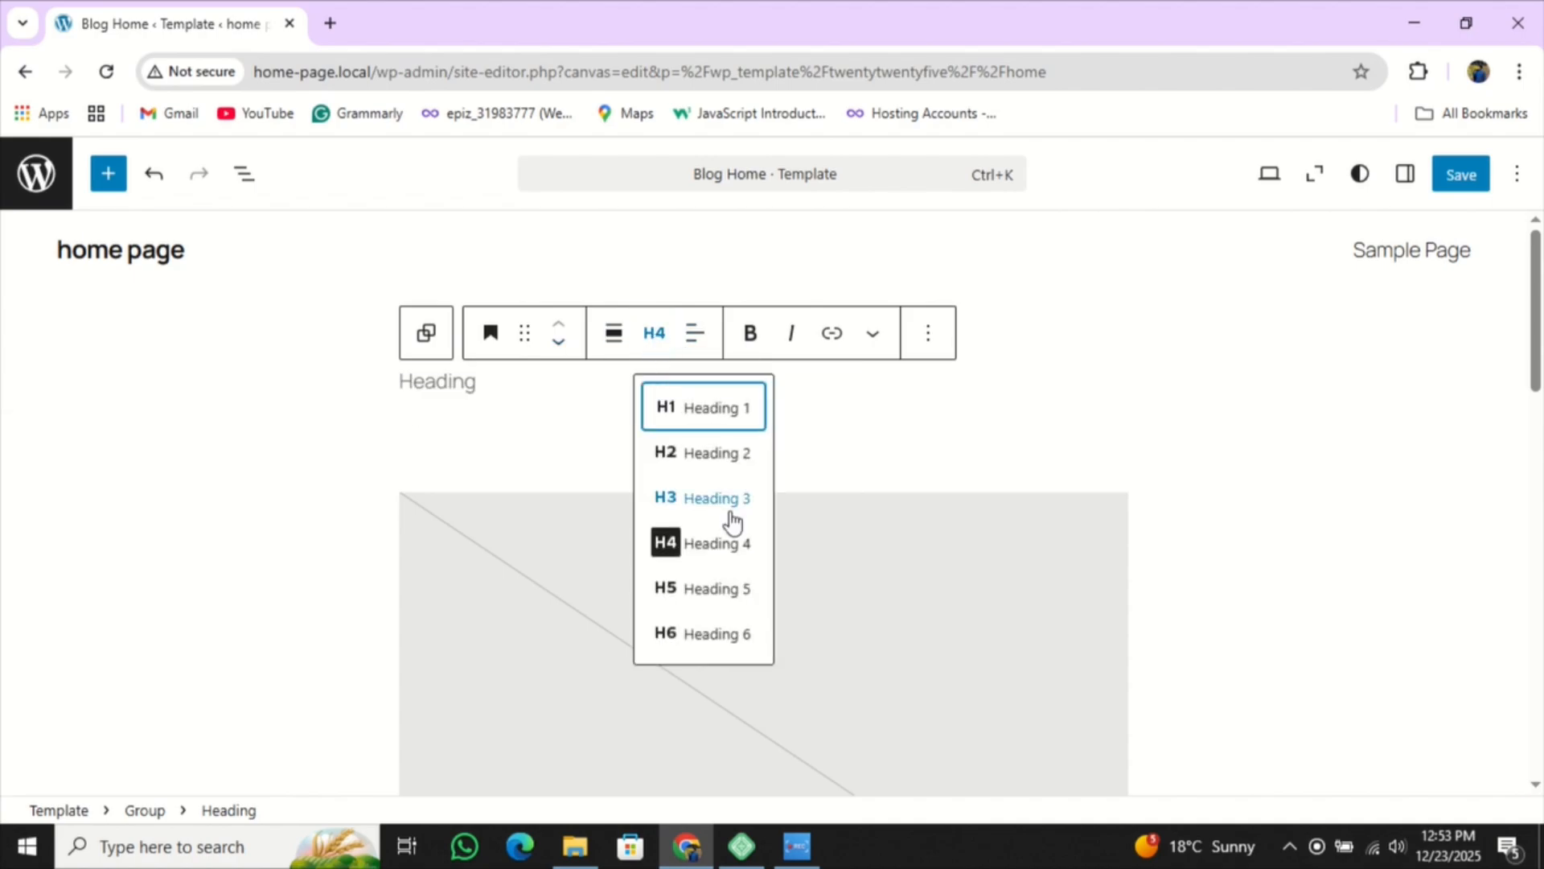
pyautogui.click(733, 589)
pyautogui.click(671, 334)
pyautogui.click(680, 636)
pyautogui.click(655, 336)
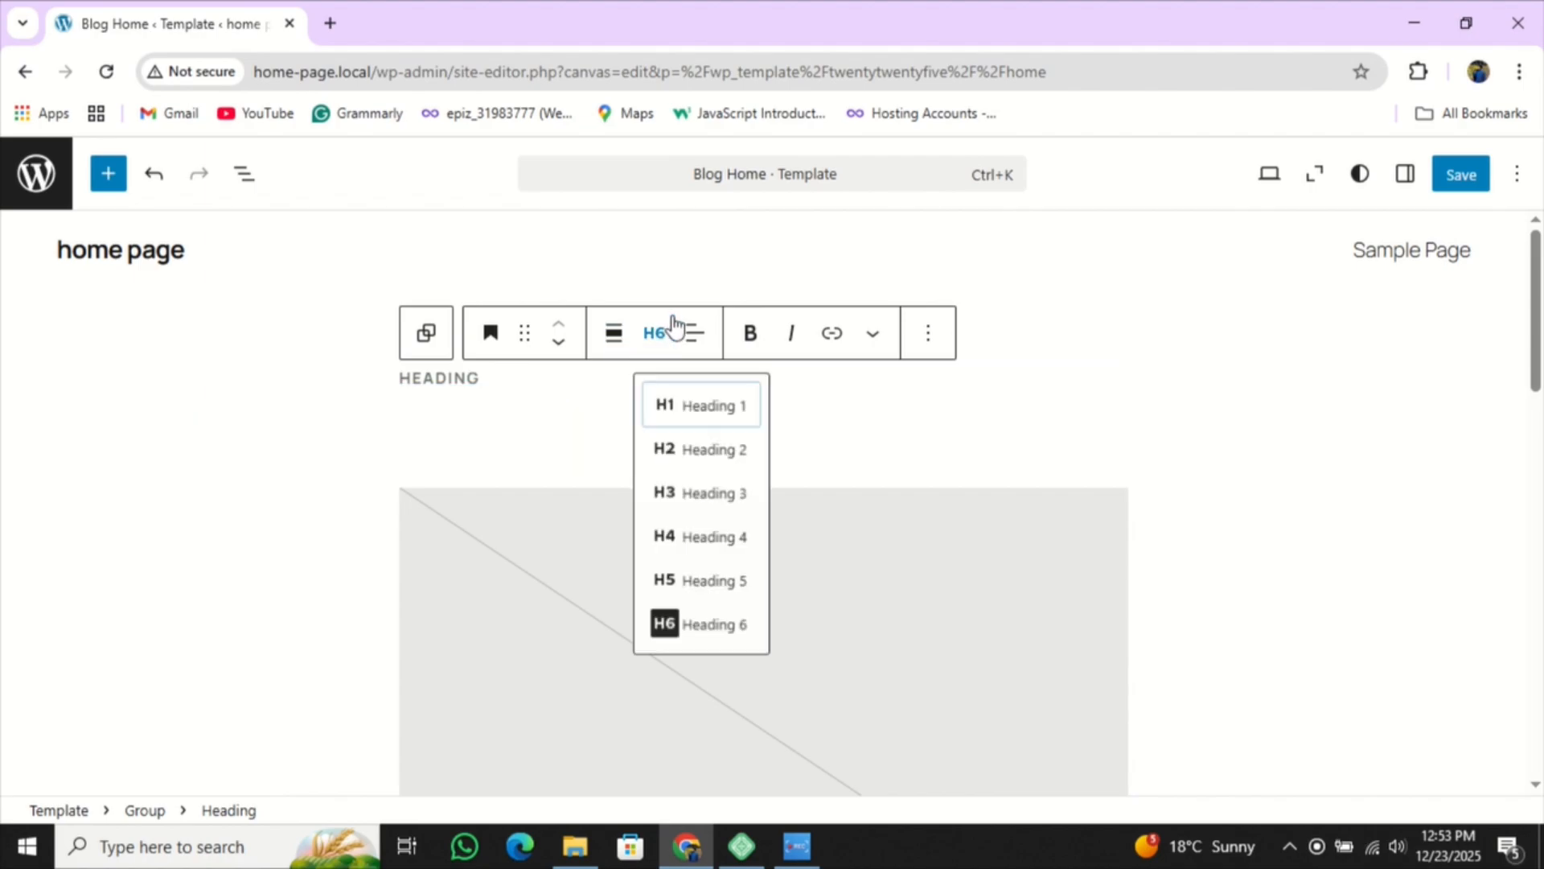
pyautogui.click(690, 410)
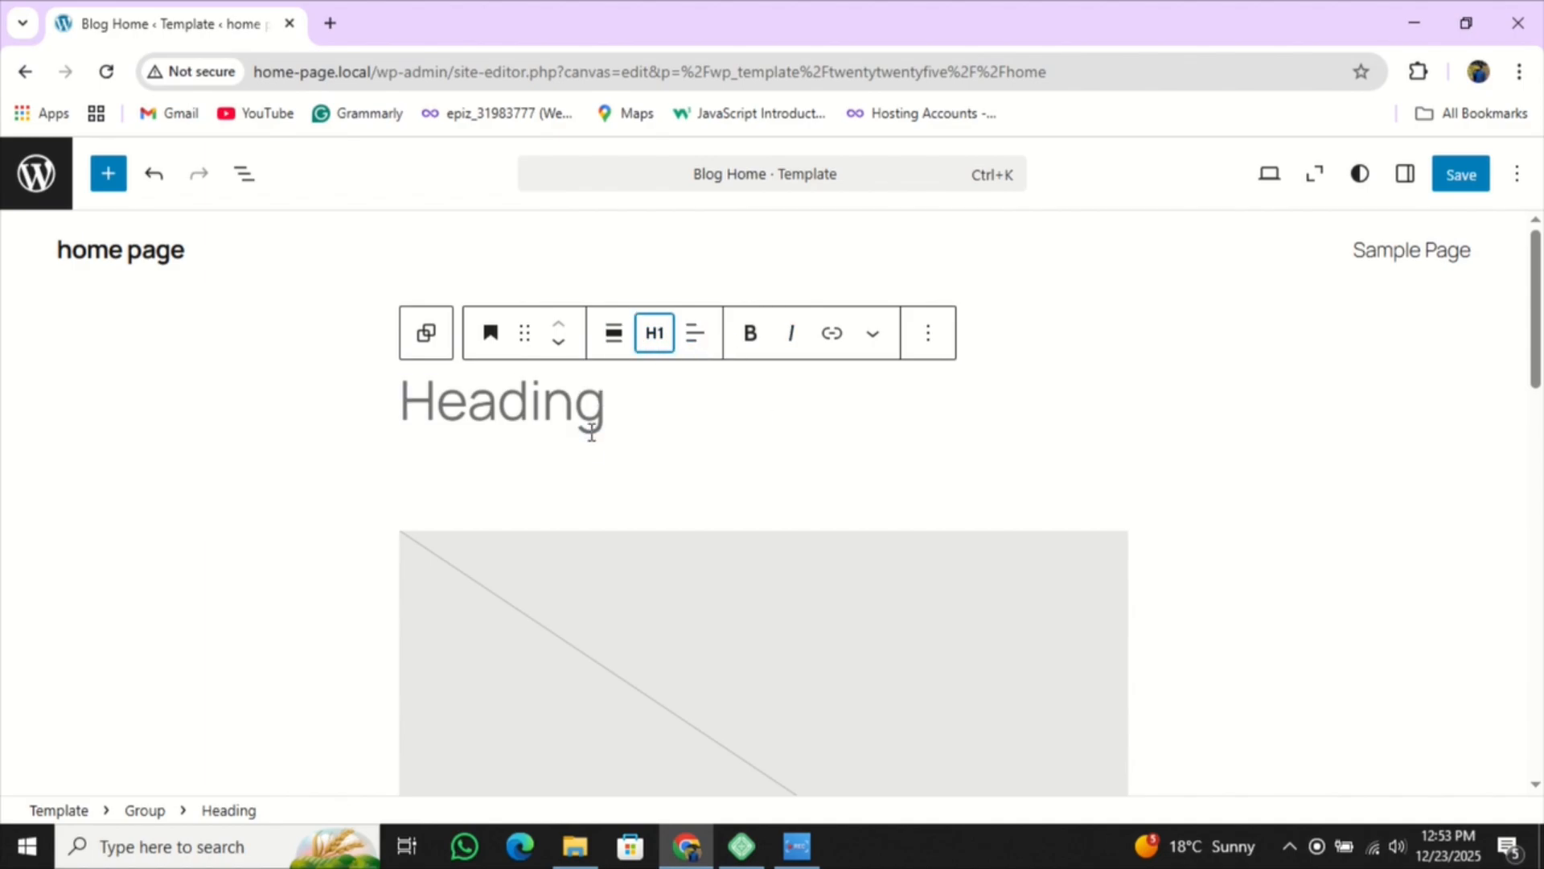
# - Centre-align the empty Heading 1 block and switch on bold
pyautogui.click(707, 342)
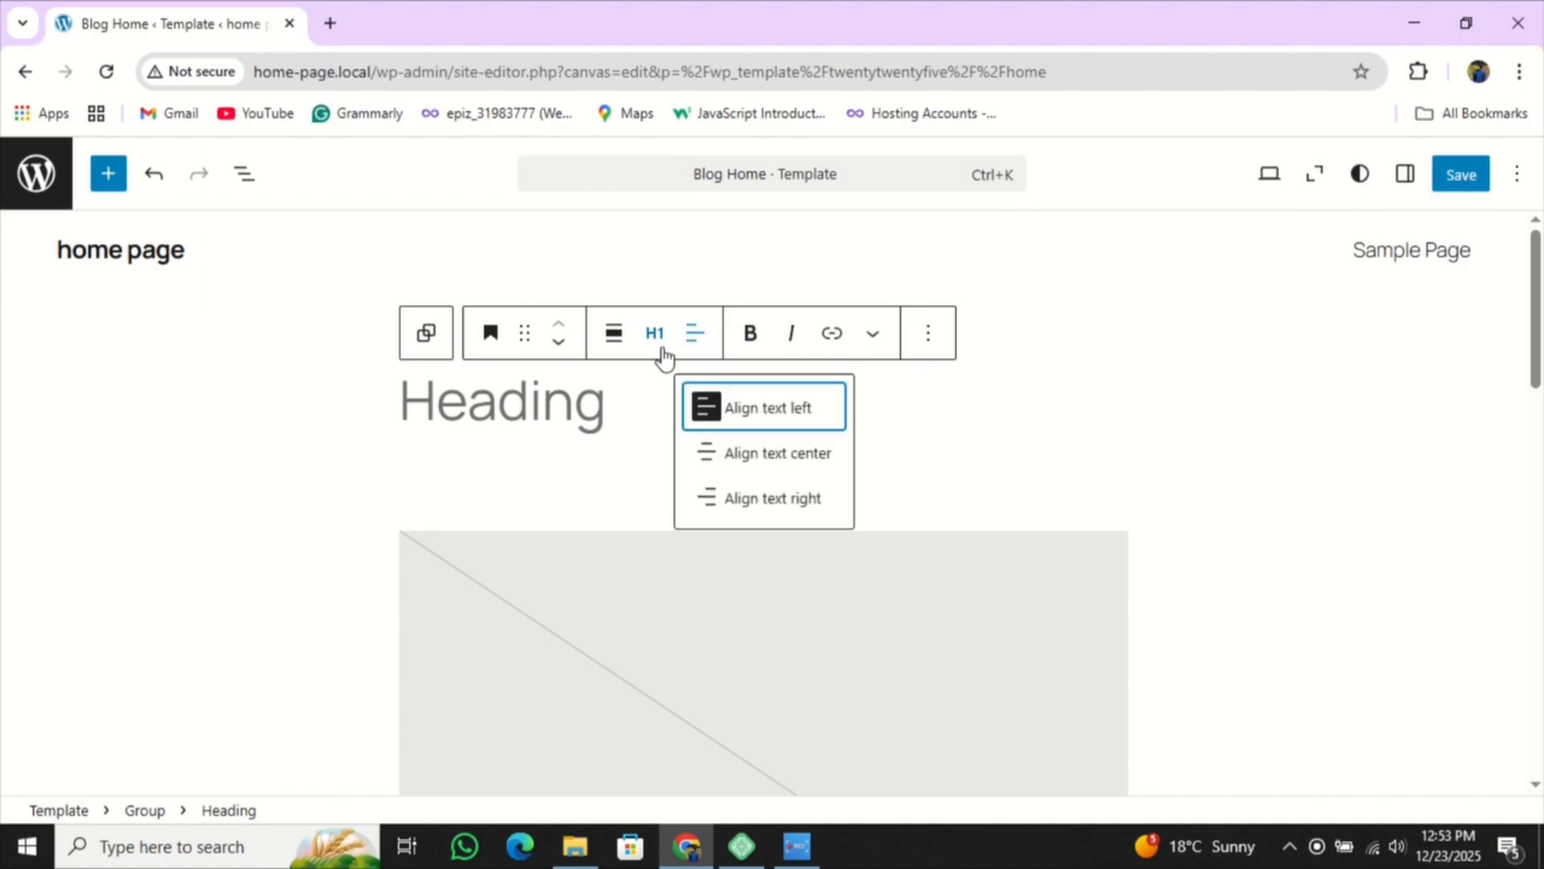
pyautogui.click(775, 455)
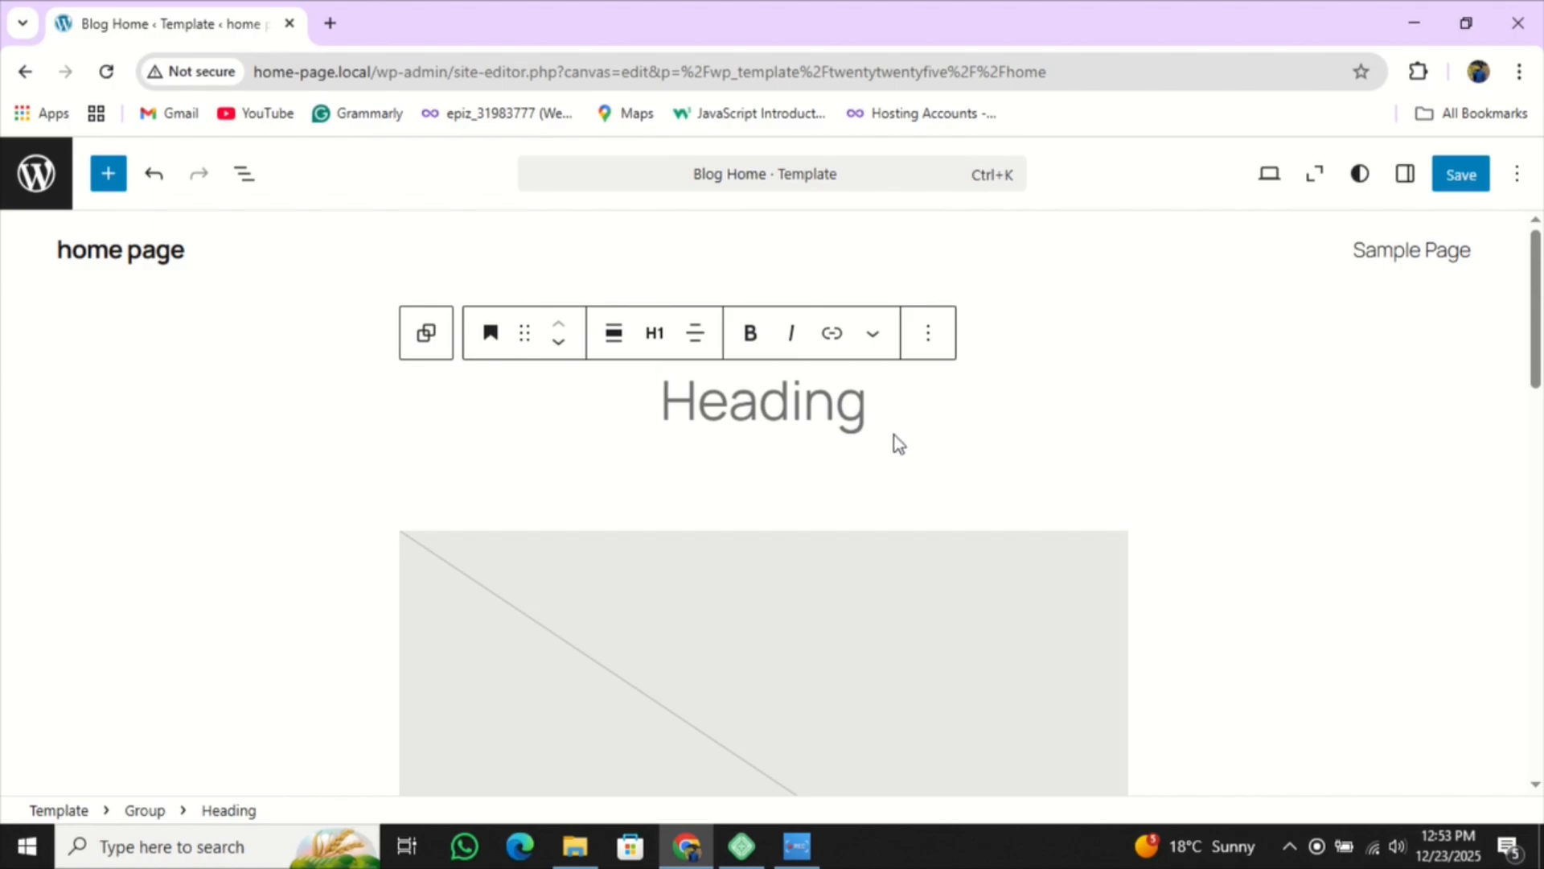
pyautogui.click(754, 334)
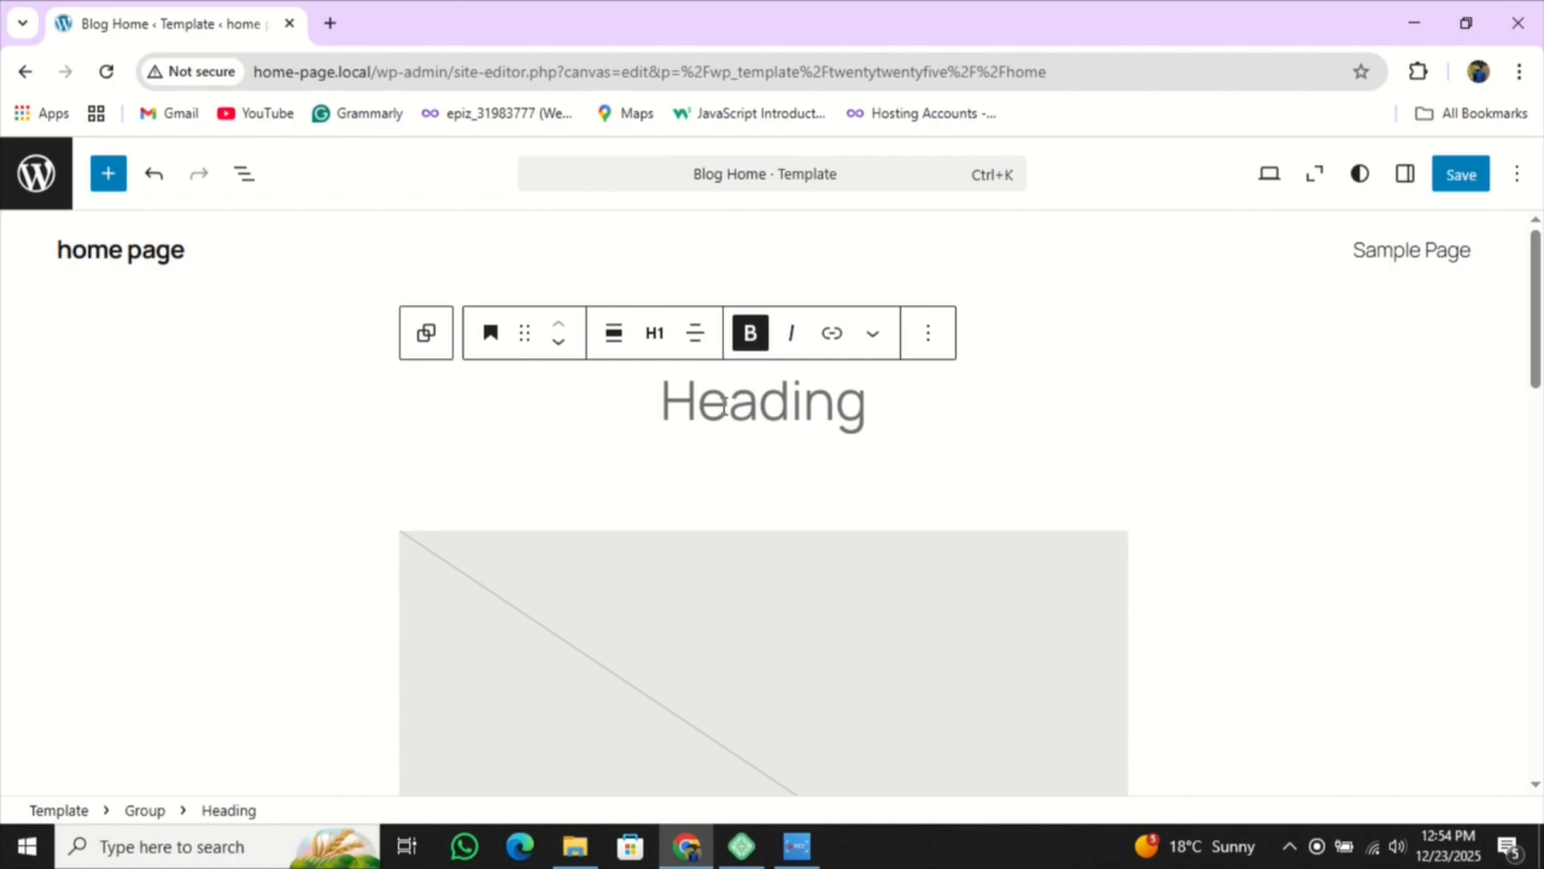
# - Type HOME as the heading text, briefly adding then deleting 'my' before it
pyautogui.write('HOME')
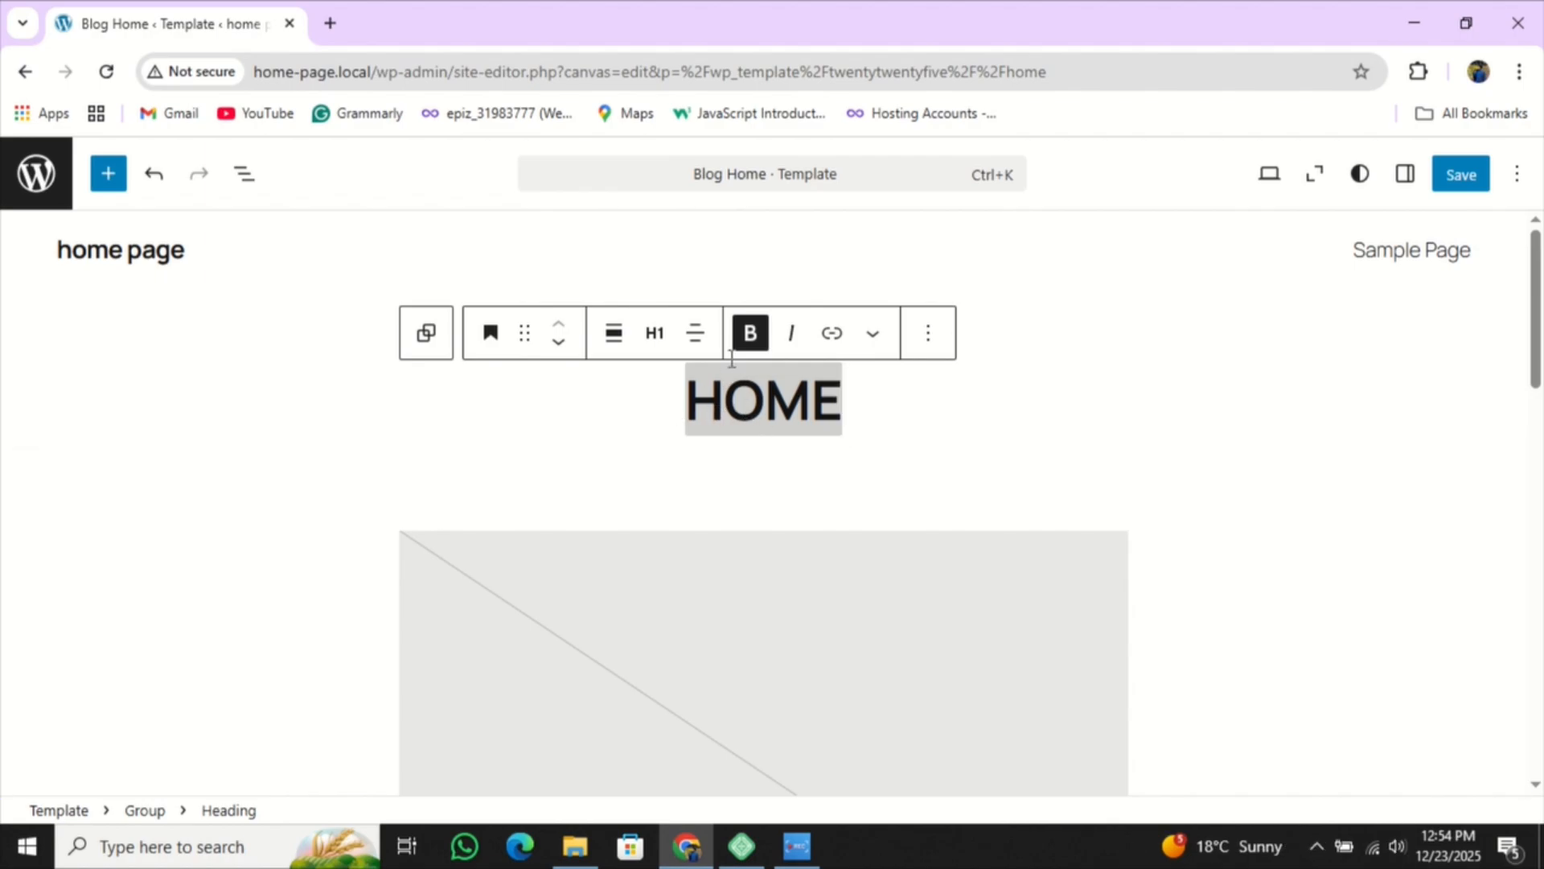
pyautogui.click(794, 335)
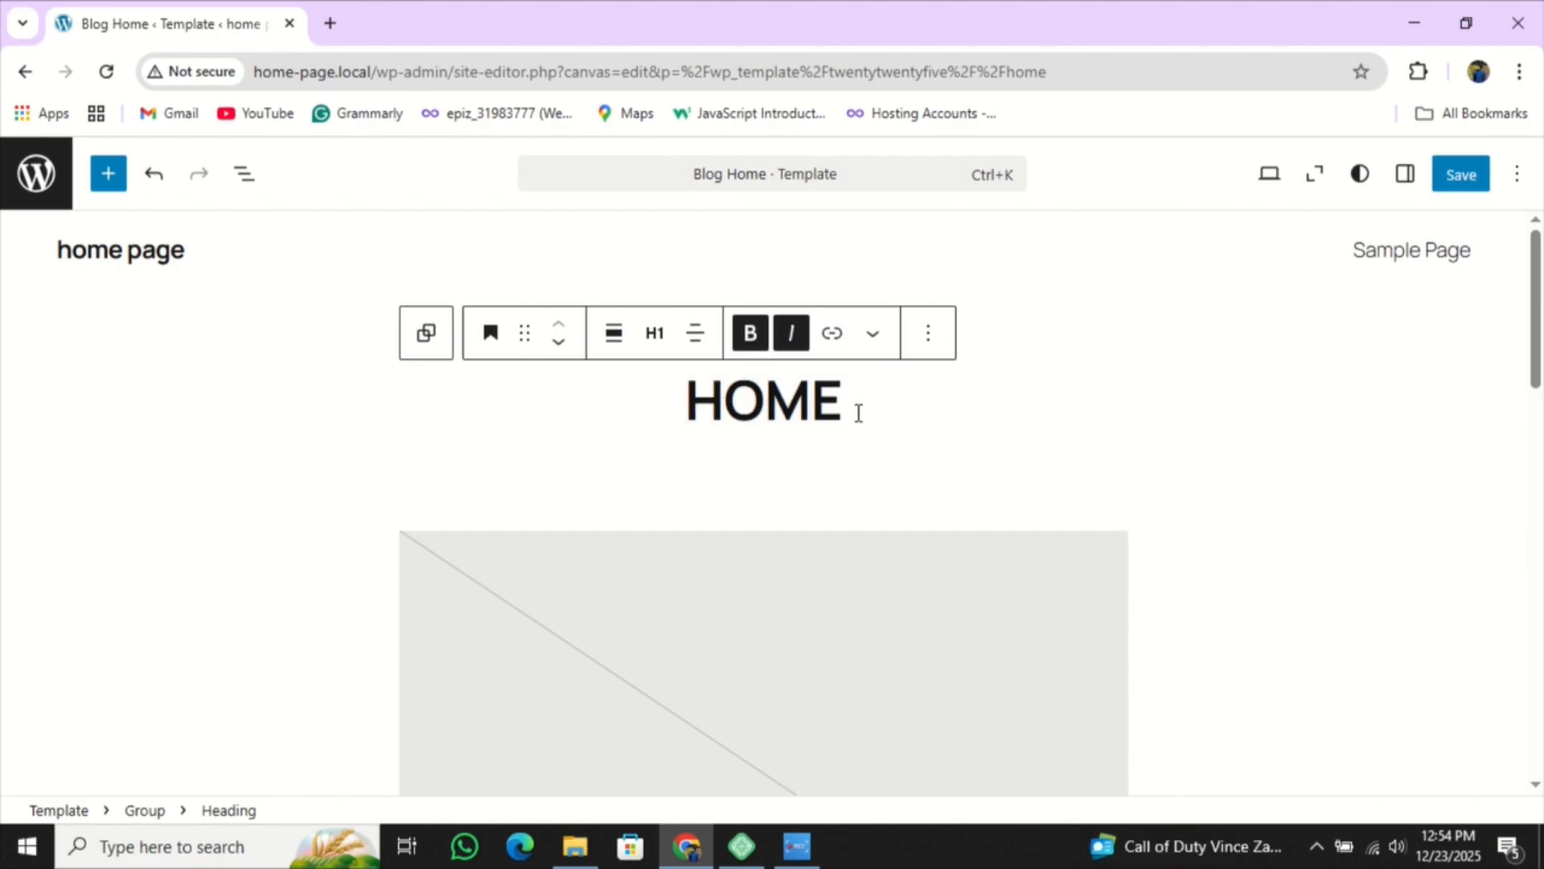
pyautogui.hotkey('shift', 'Left')
pyautogui.hotkey('shift', 'Left')
pyautogui.hotkey('shift', 'Left')
pyautogui.hotkey('shift', 'Left')
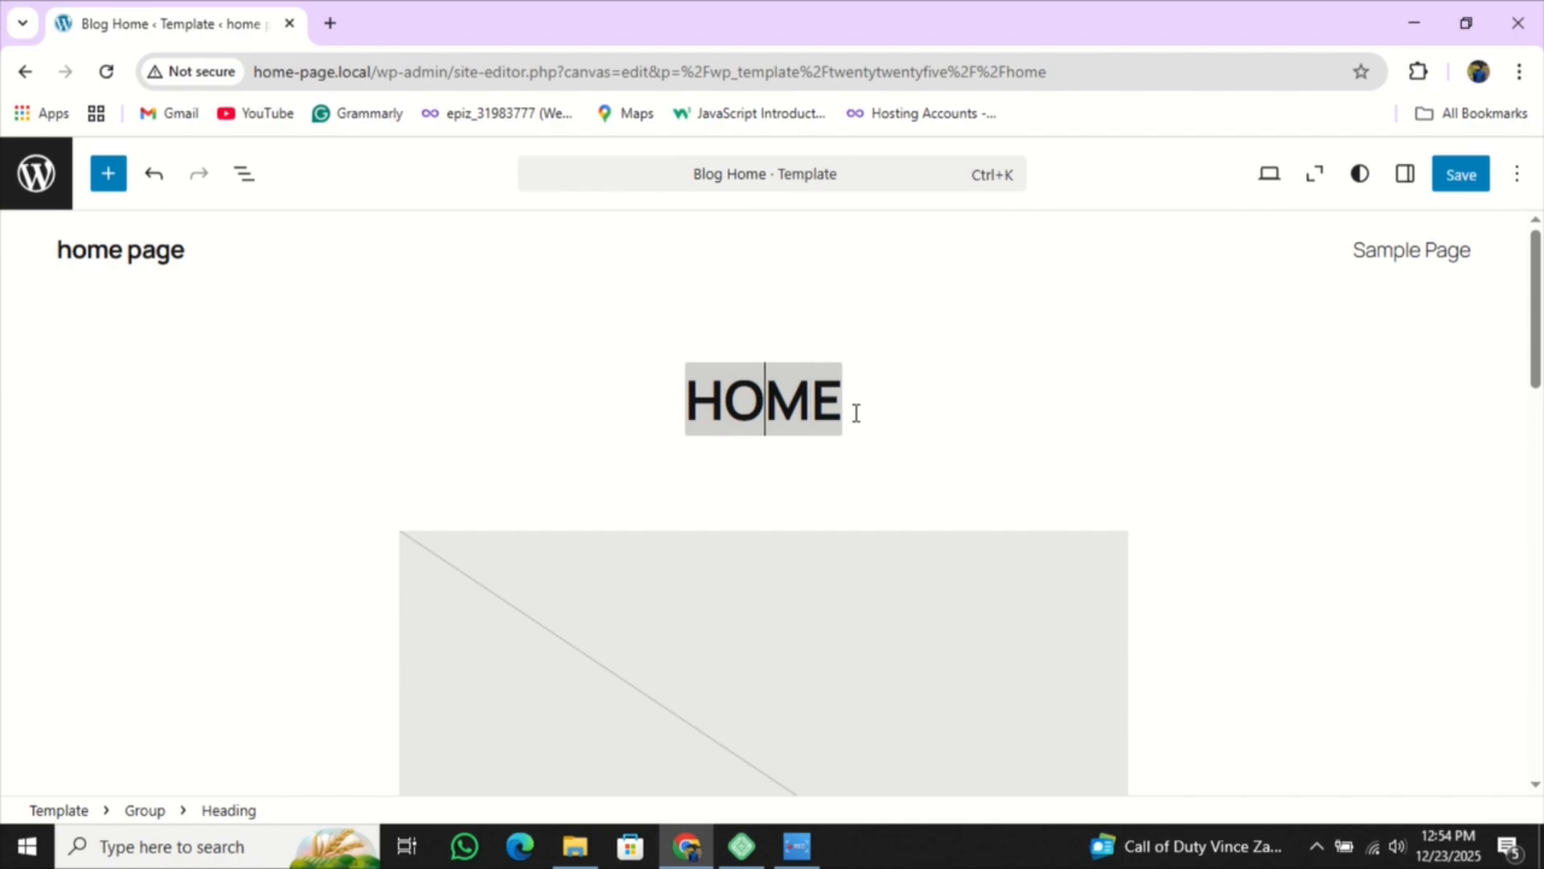
pyautogui.write('m')
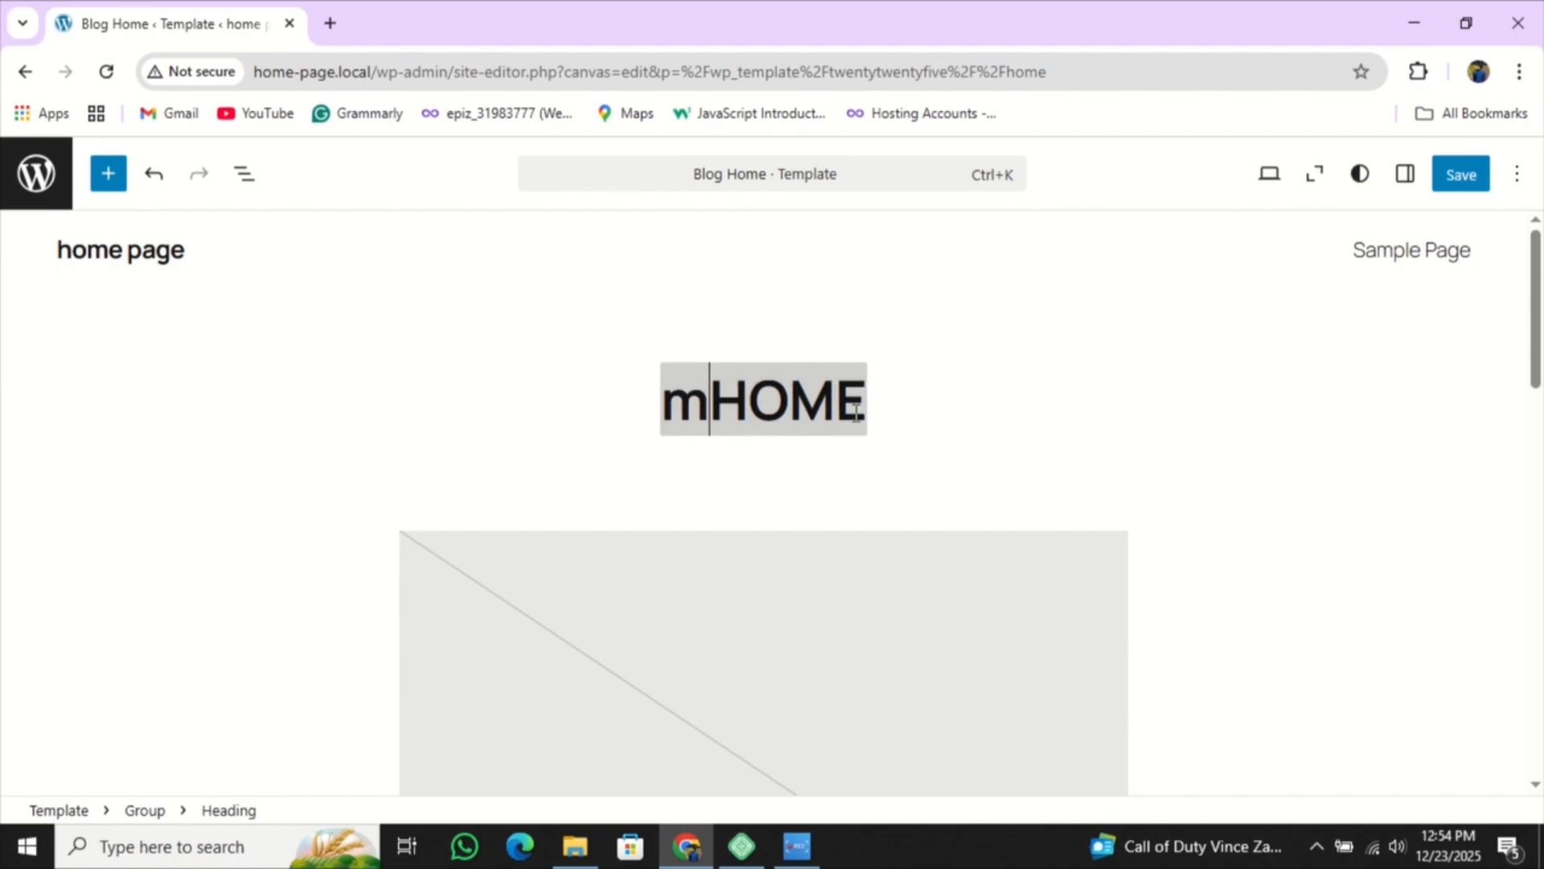
pyautogui.write('y')
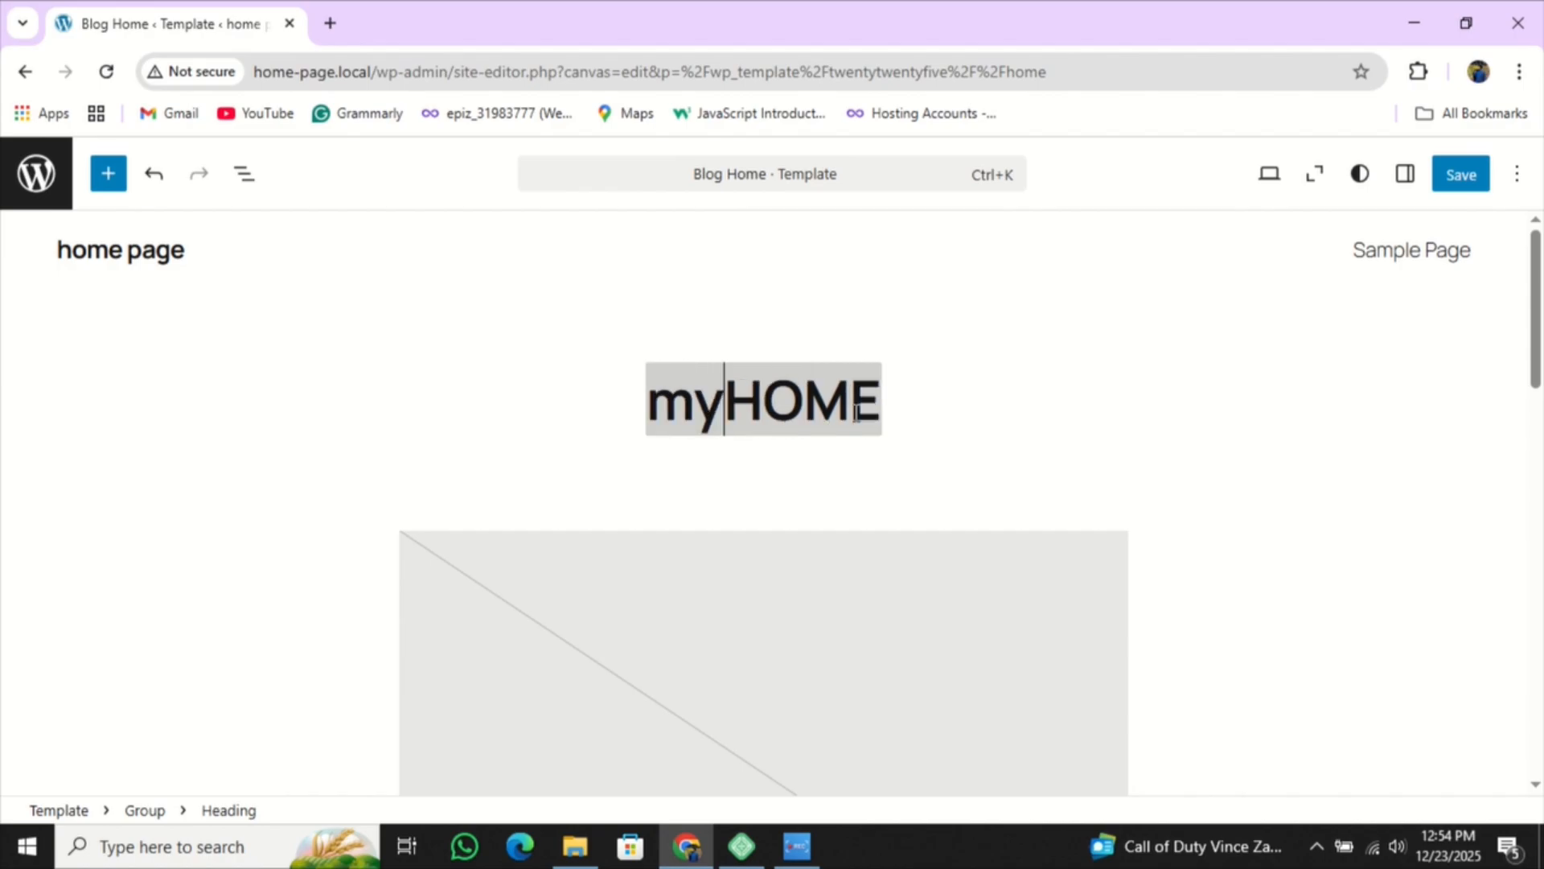
pyautogui.press('BackSpace')
pyautogui.press('BackSpace')
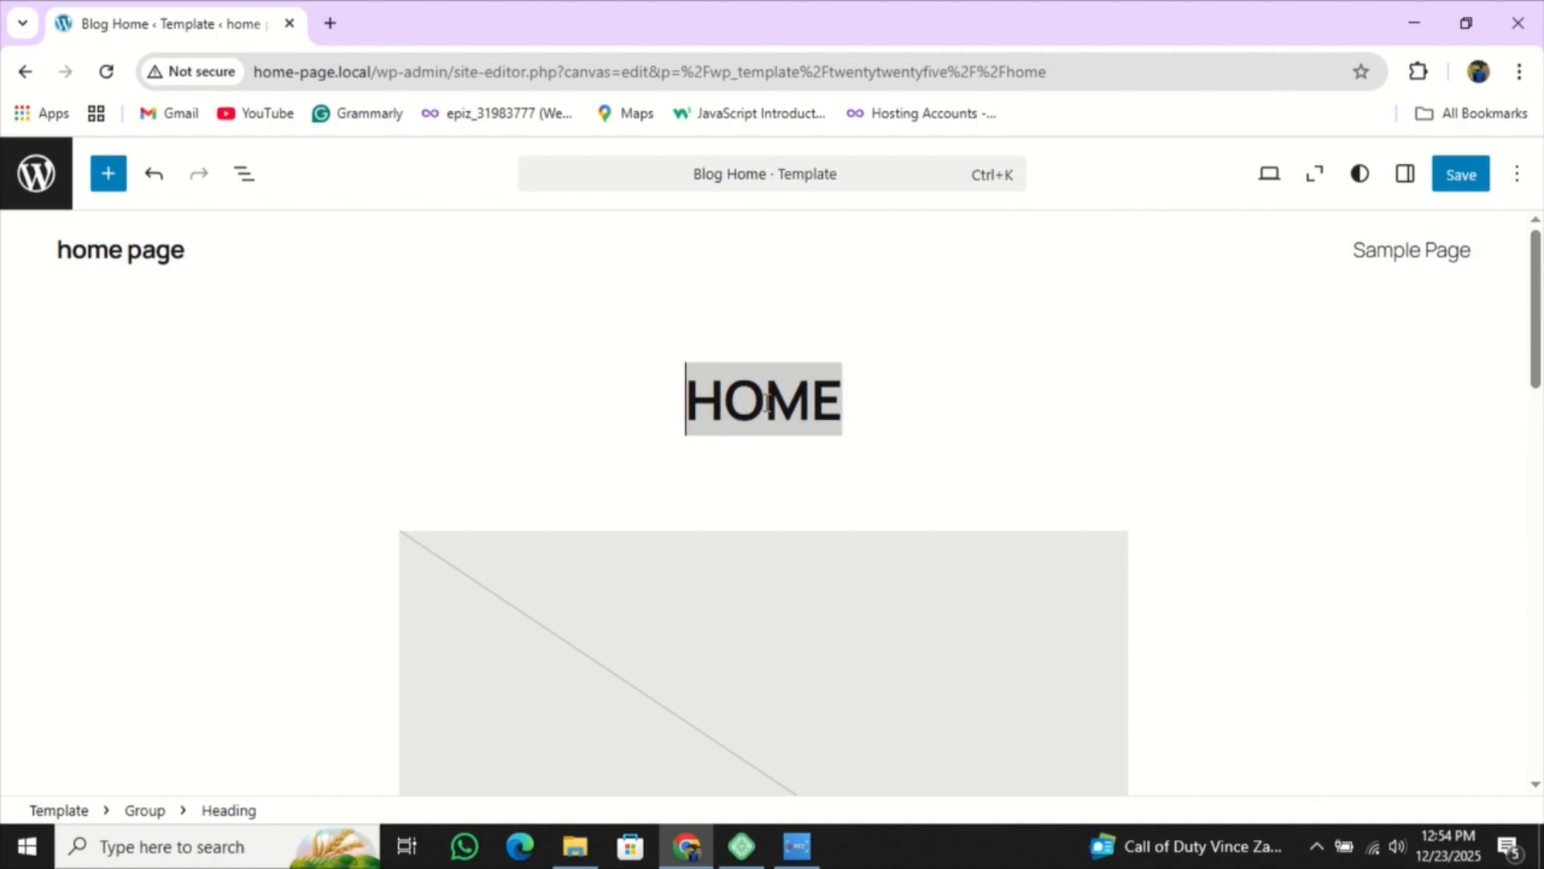
# - Select HOME and make it bold and italic
pyautogui.click(683, 414)
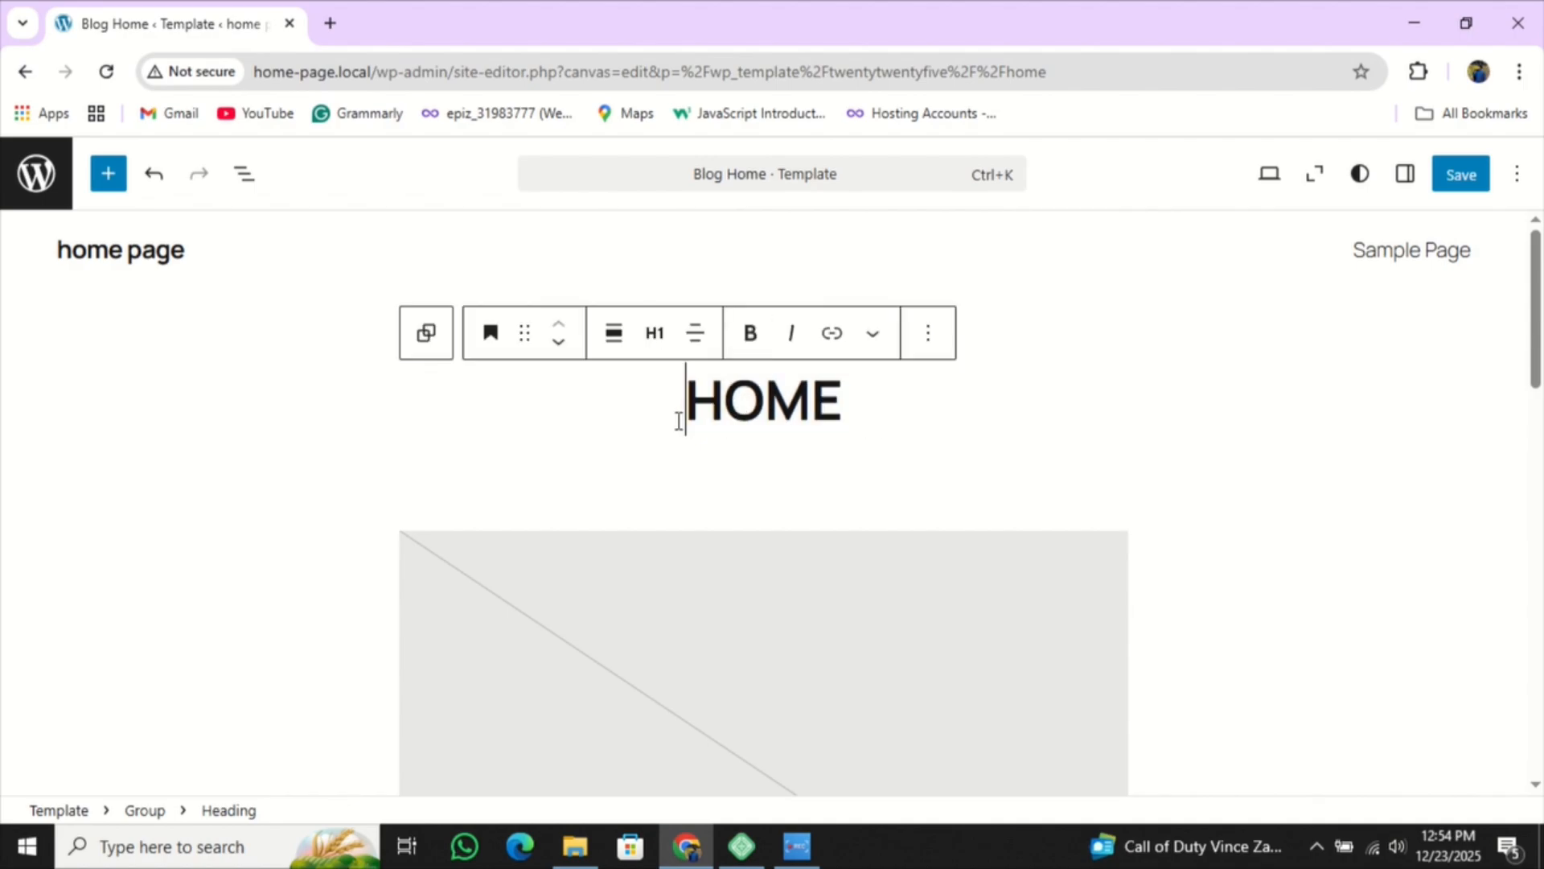
pyautogui.click(789, 340)
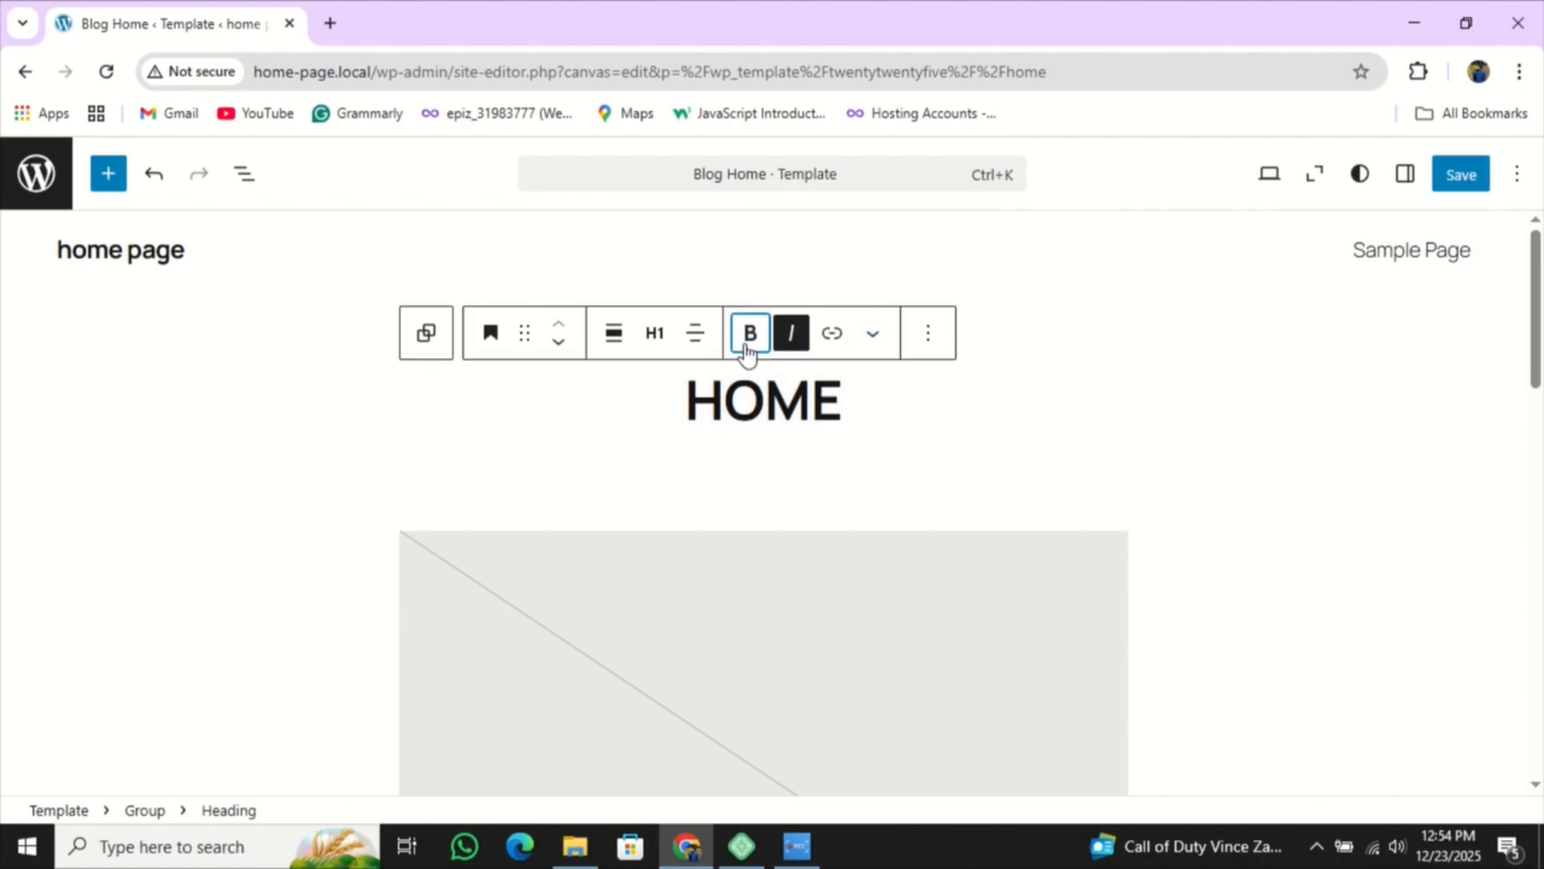
pyautogui.click(752, 339)
pyautogui.click(755, 337)
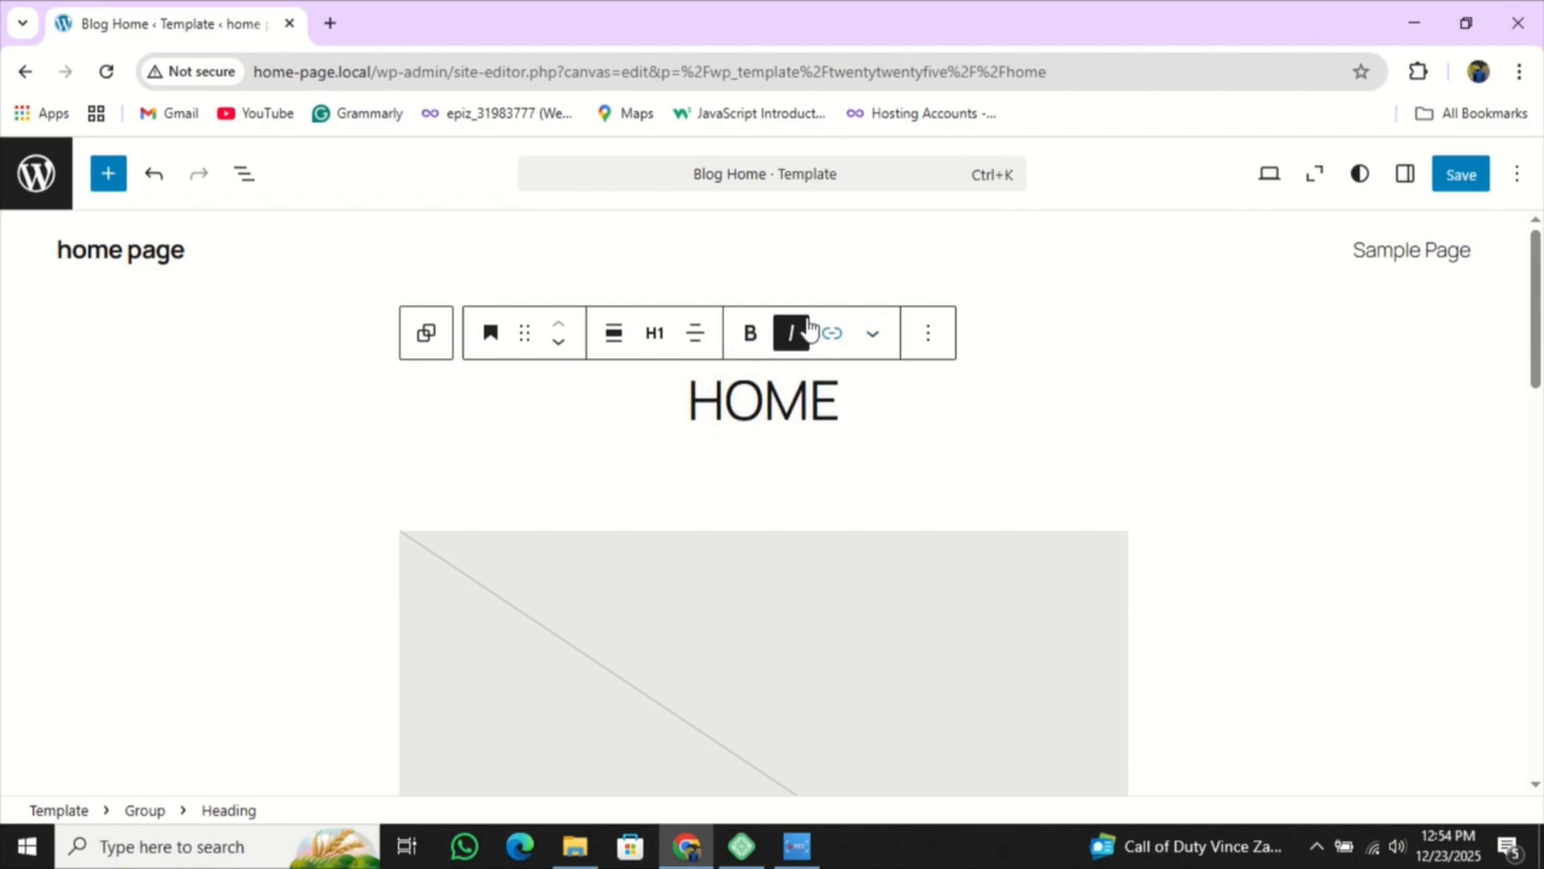
pyautogui.click(756, 341)
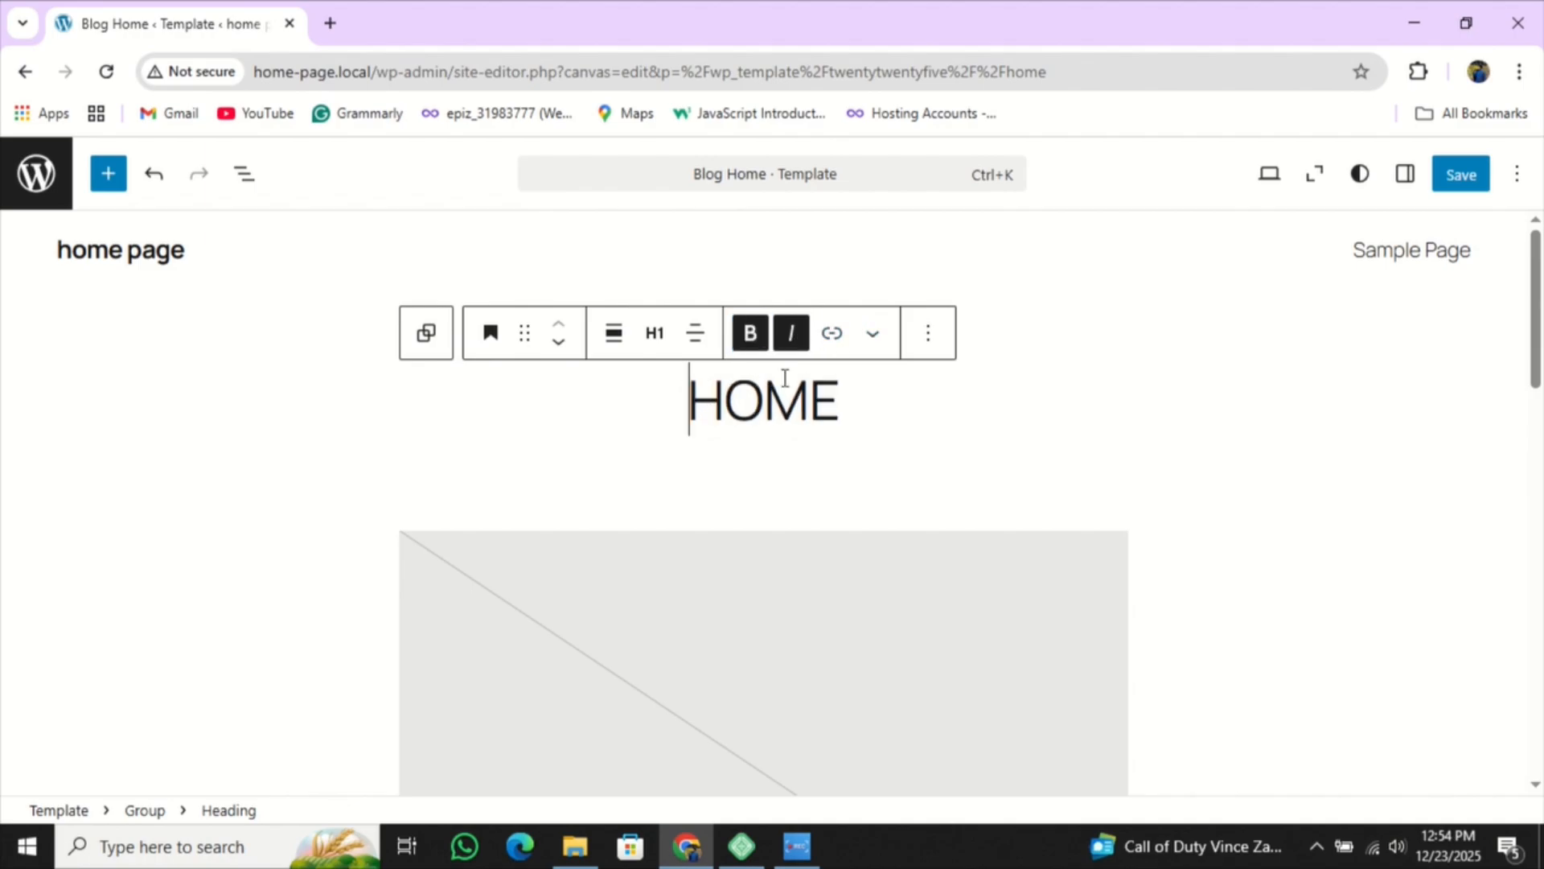
pyautogui.moveTo(852, 400); pyautogui.dragTo(693, 399)
pyautogui.click(756, 339)
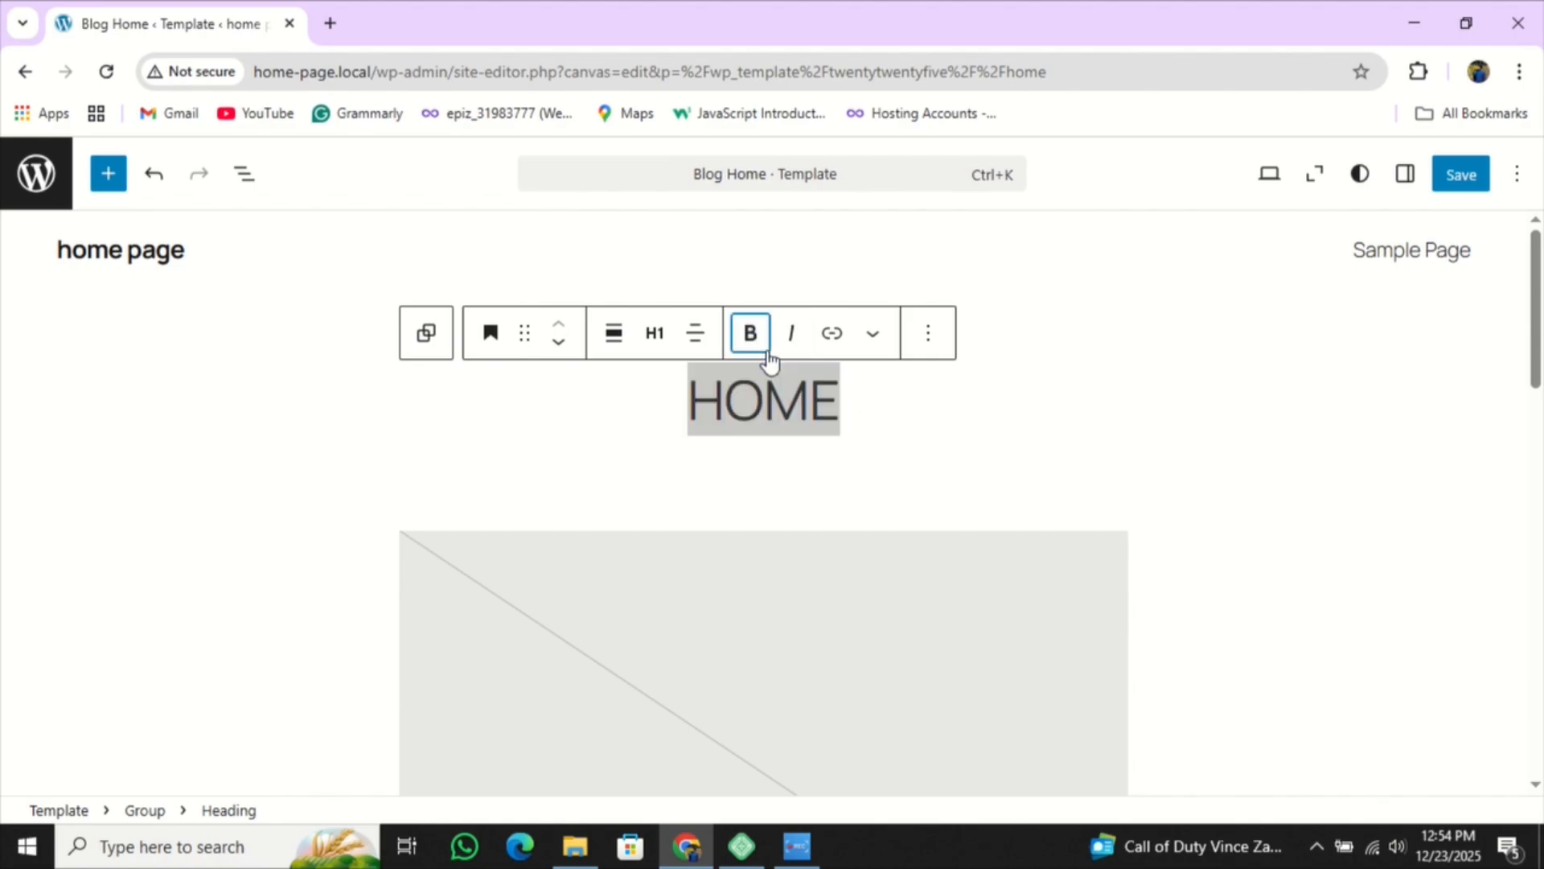
pyautogui.click(791, 334)
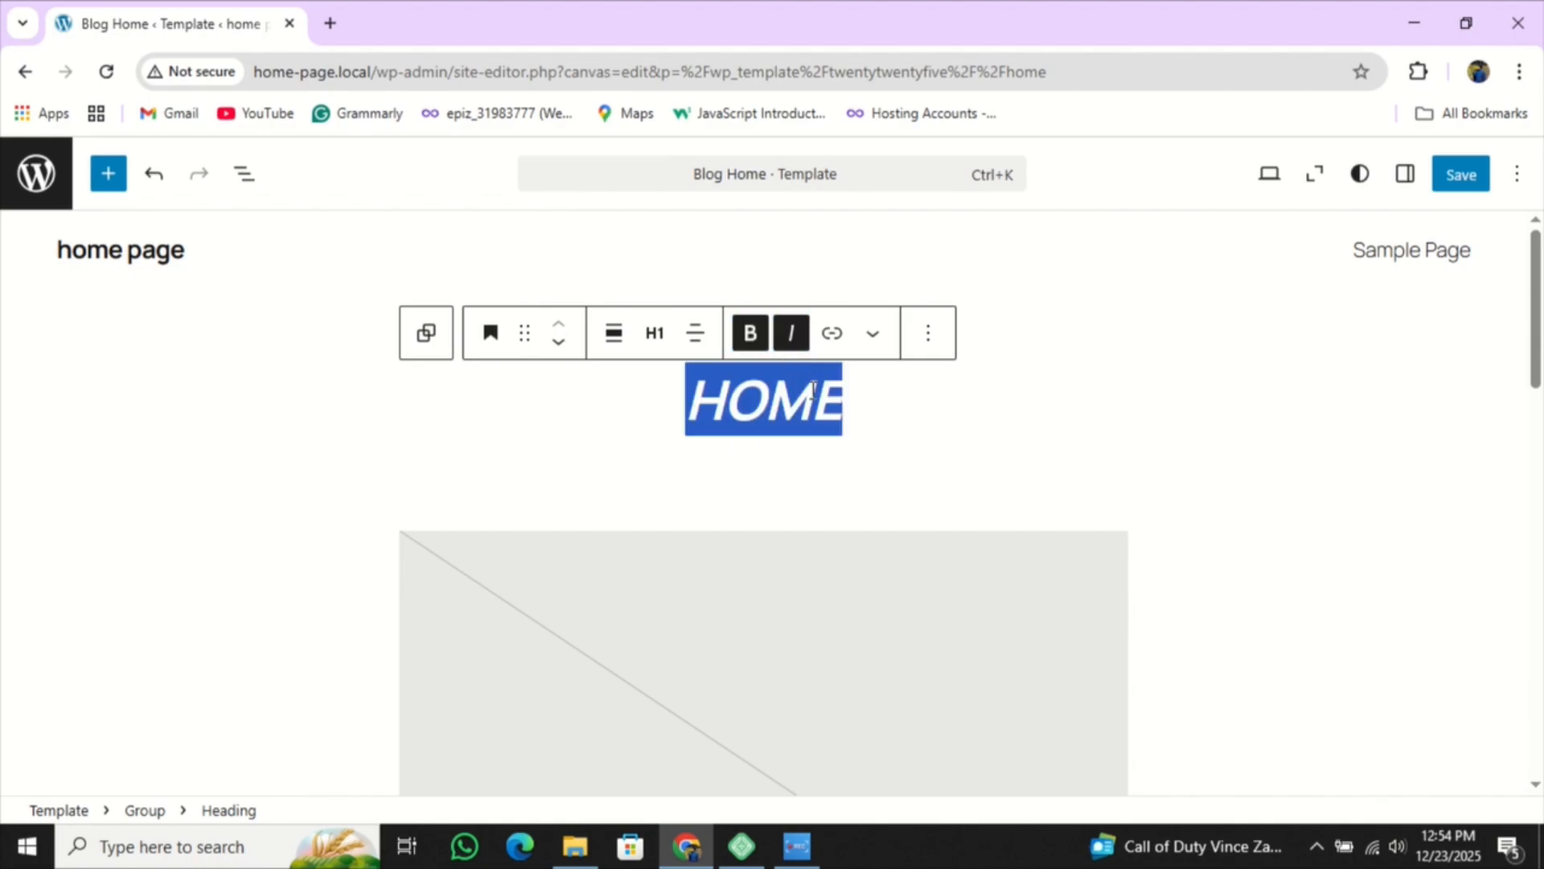
pyautogui.click(762, 435)
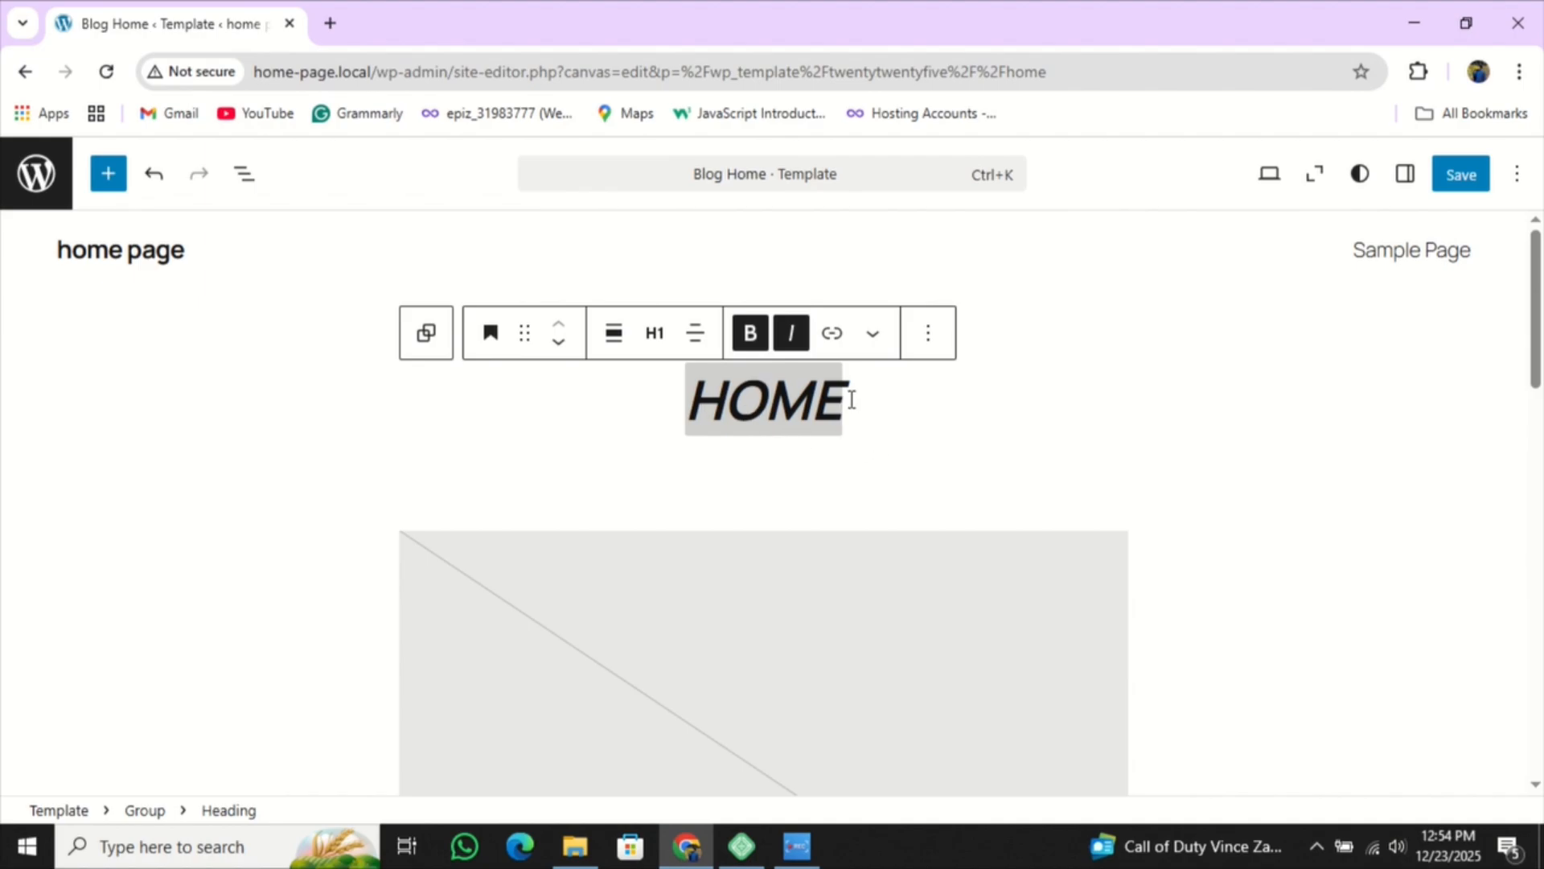
# - Try heading levels H2 and H6 on HOME, then return it to H1
pyautogui.moveTo(867, 387); pyautogui.dragTo(686, 398)
pyautogui.click(655, 333)
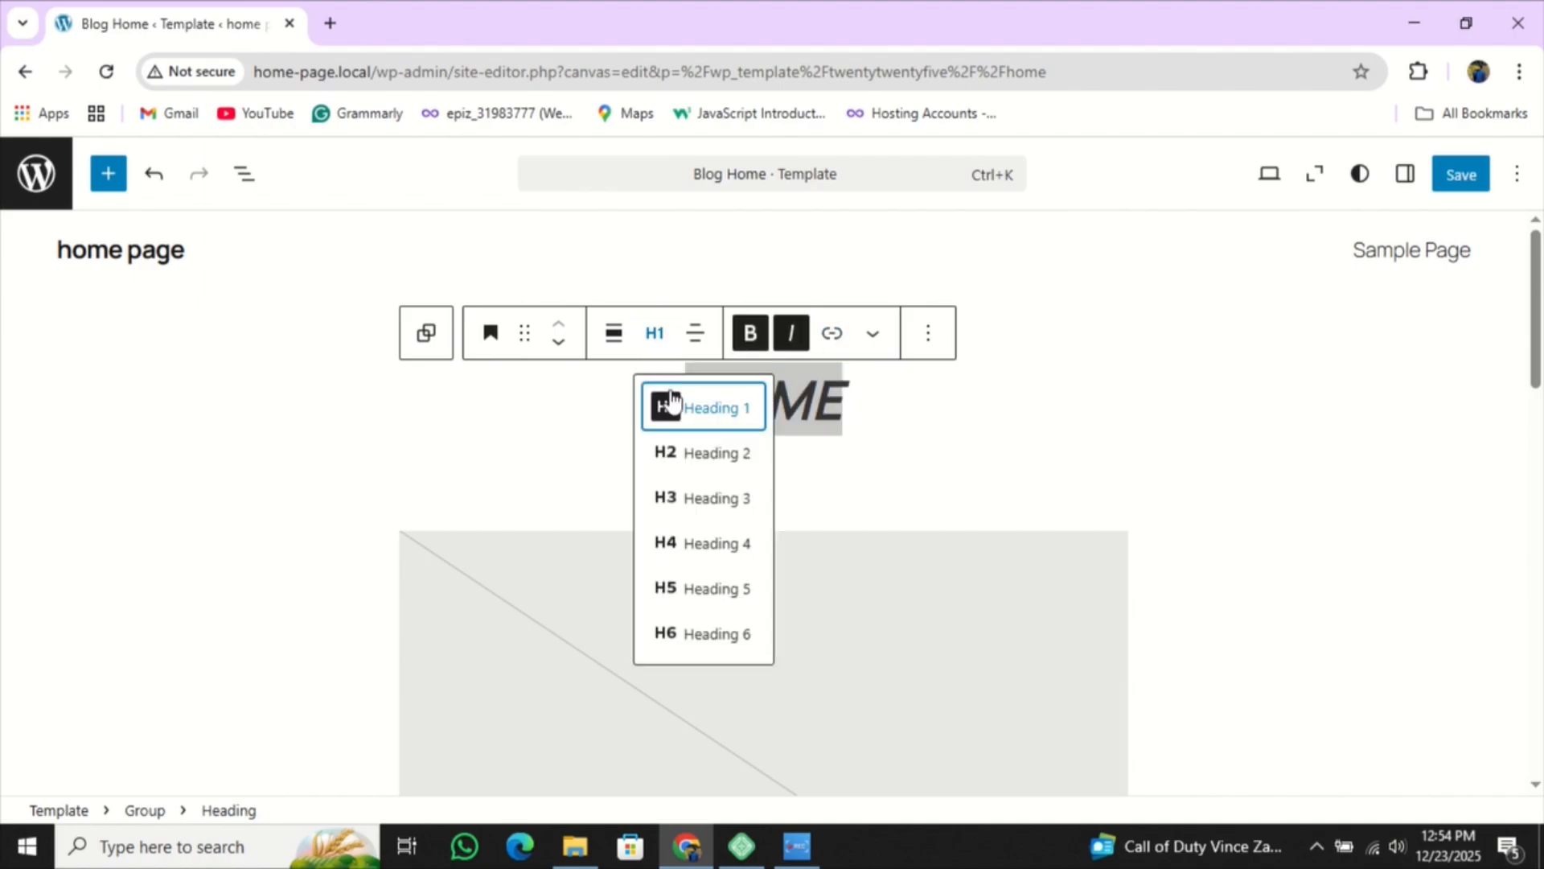
pyautogui.click(695, 458)
pyautogui.moveTo(875, 379); pyautogui.dragTo(712, 376)
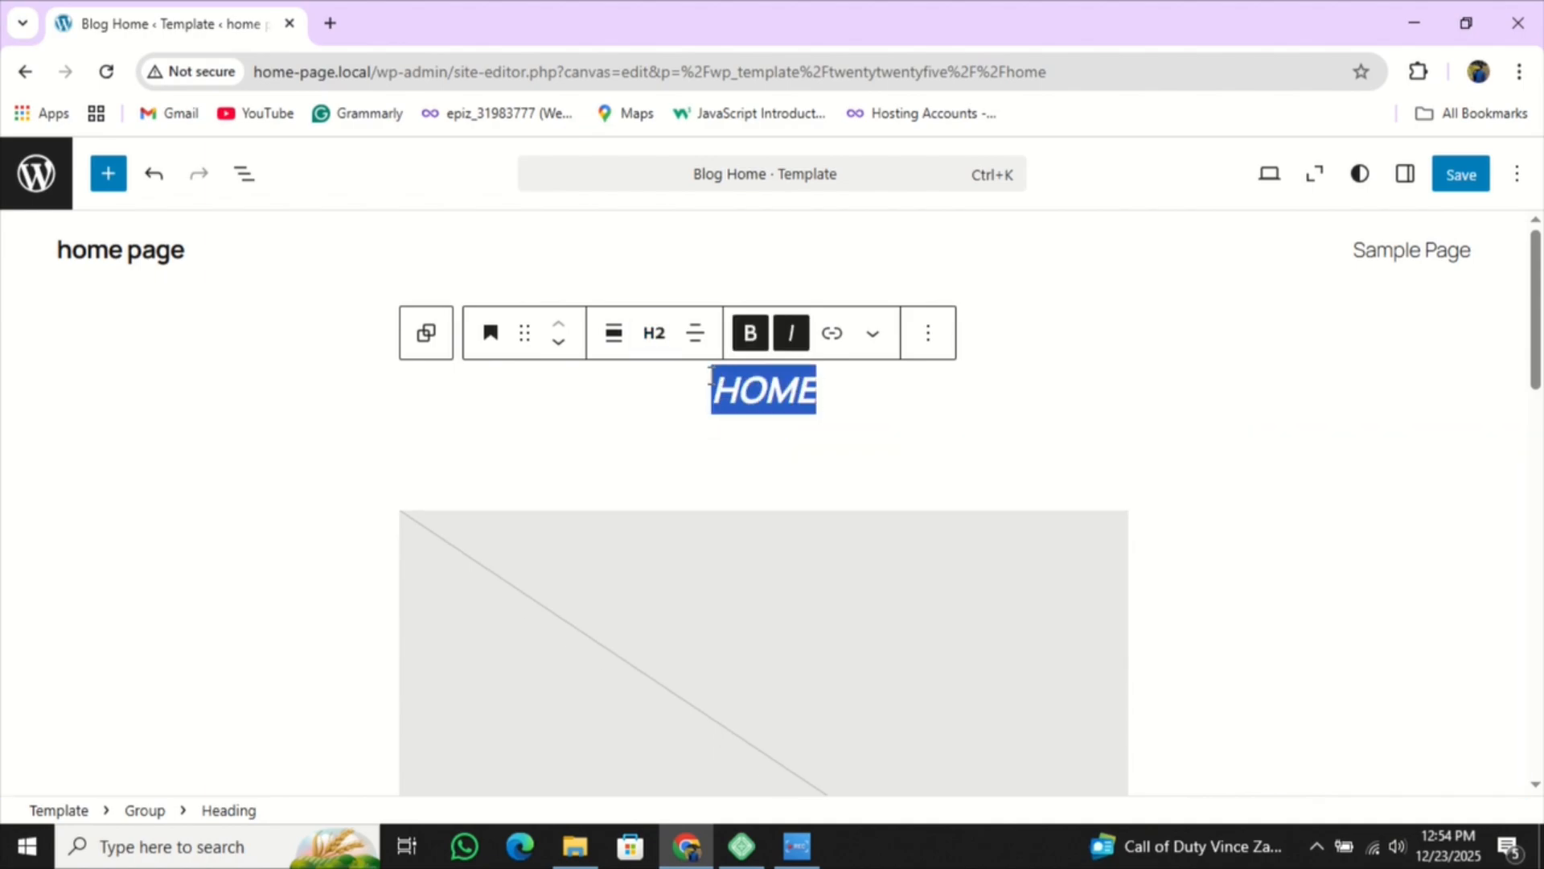
pyautogui.click(648, 344)
pyautogui.click(760, 632)
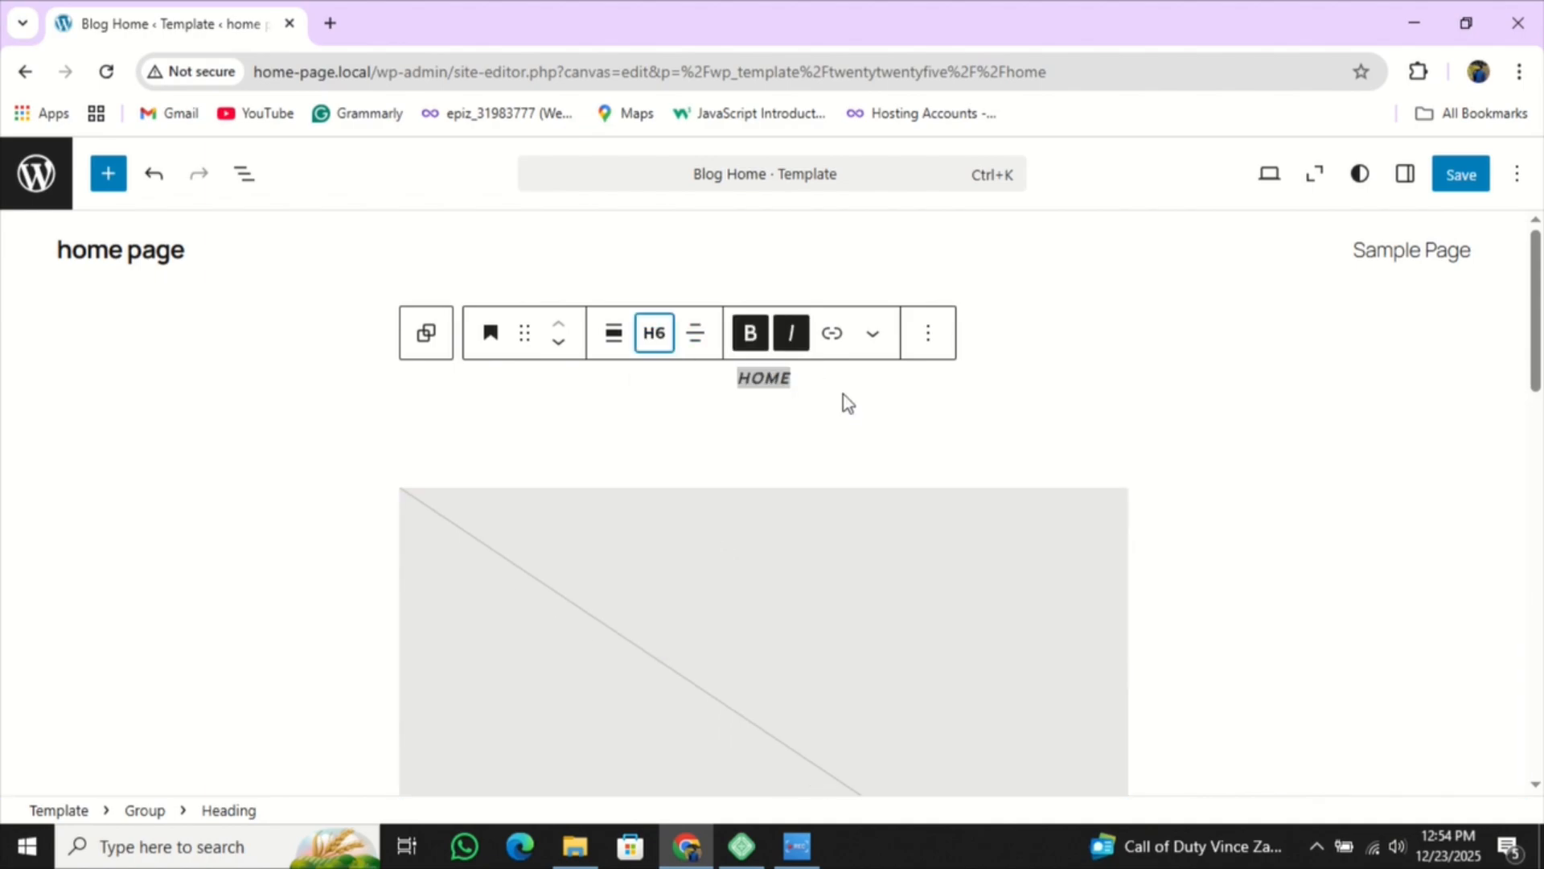
pyautogui.moveTo(813, 381); pyautogui.dragTo(735, 381)
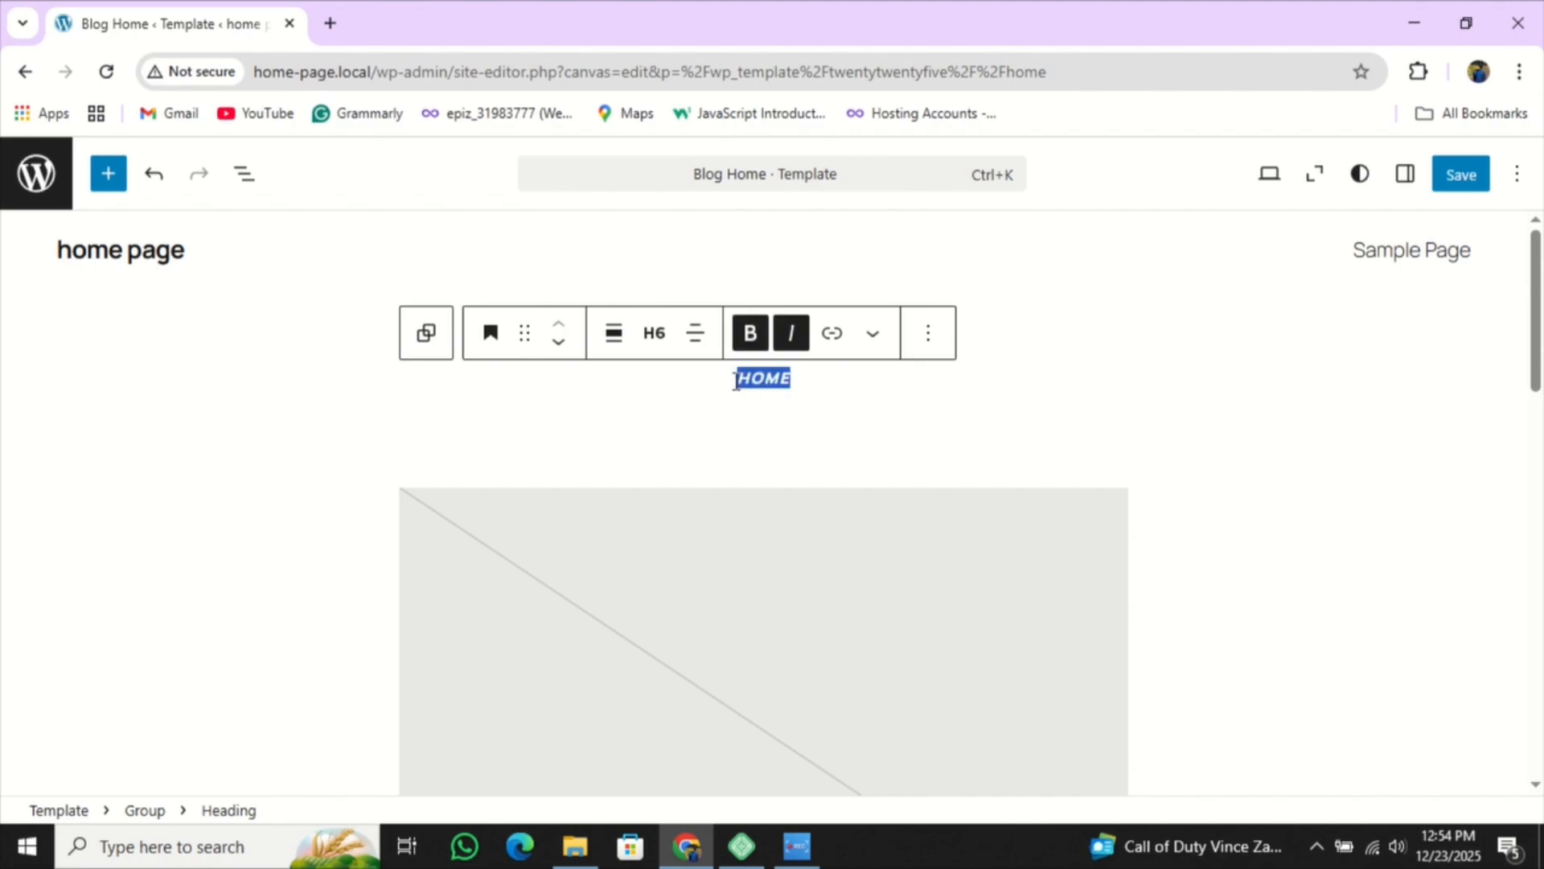
pyautogui.click(648, 344)
pyautogui.click(747, 415)
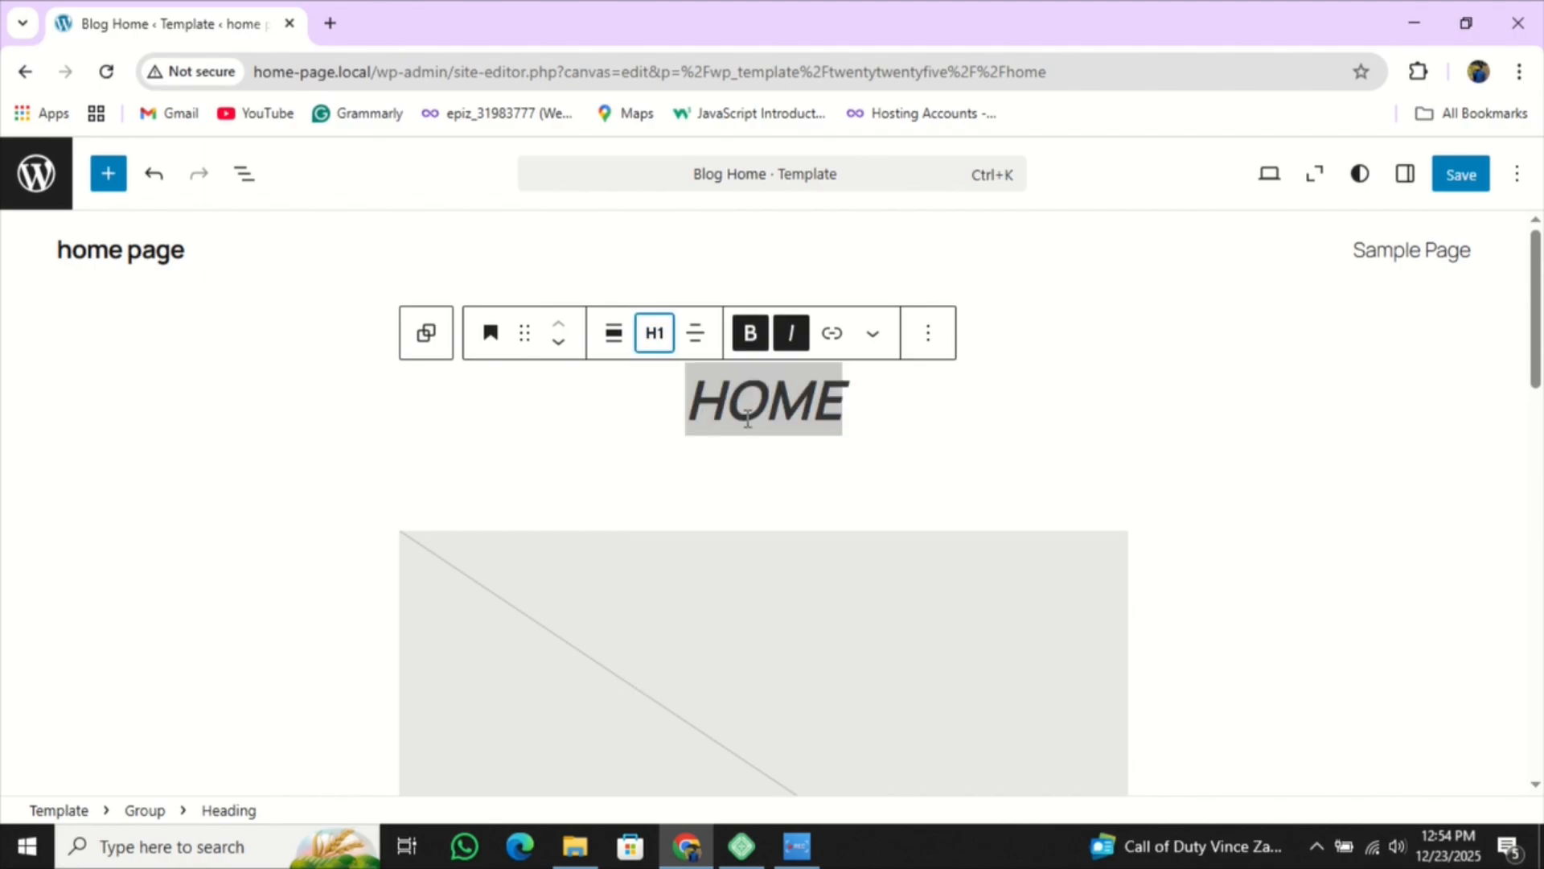
pyautogui.click(683, 397)
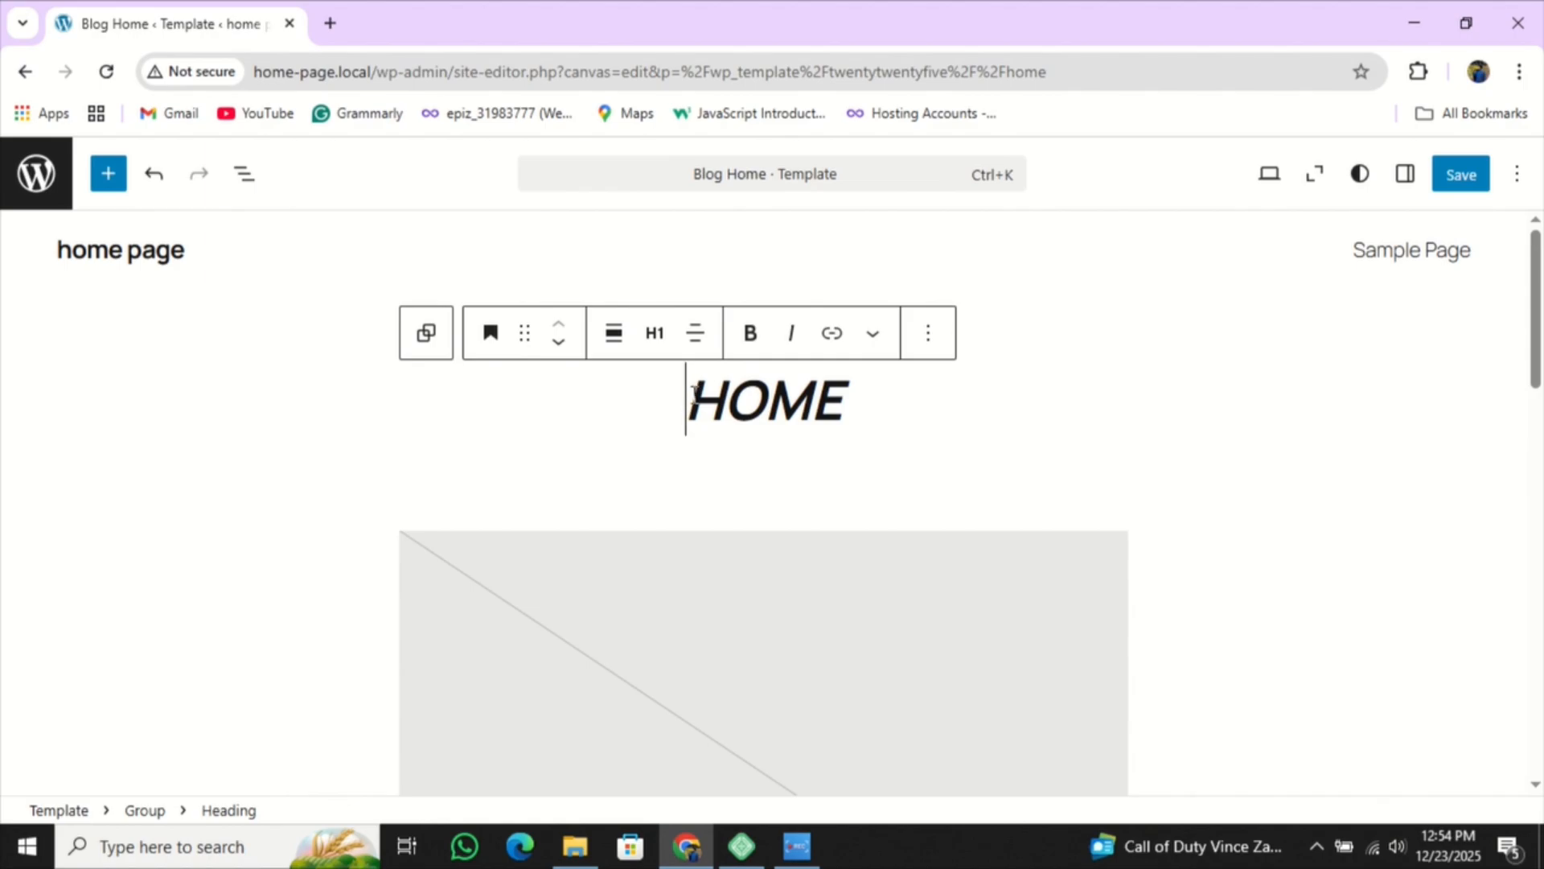
# - Add italic 'my' before HOME so the heading reads myHOME
pyautogui.click(791, 333)
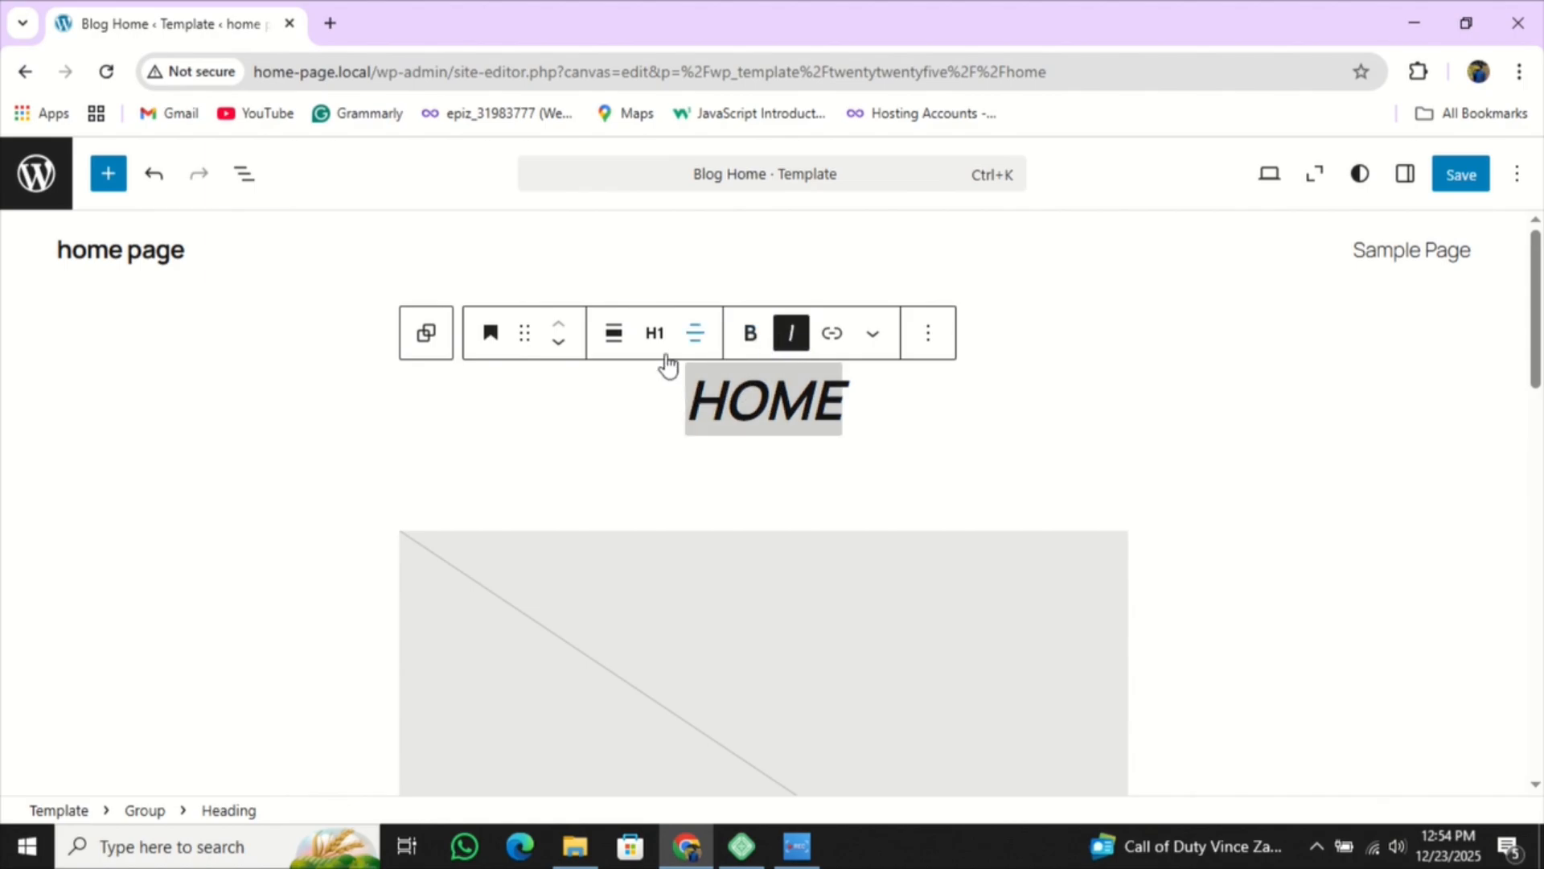
pyautogui.write('my')
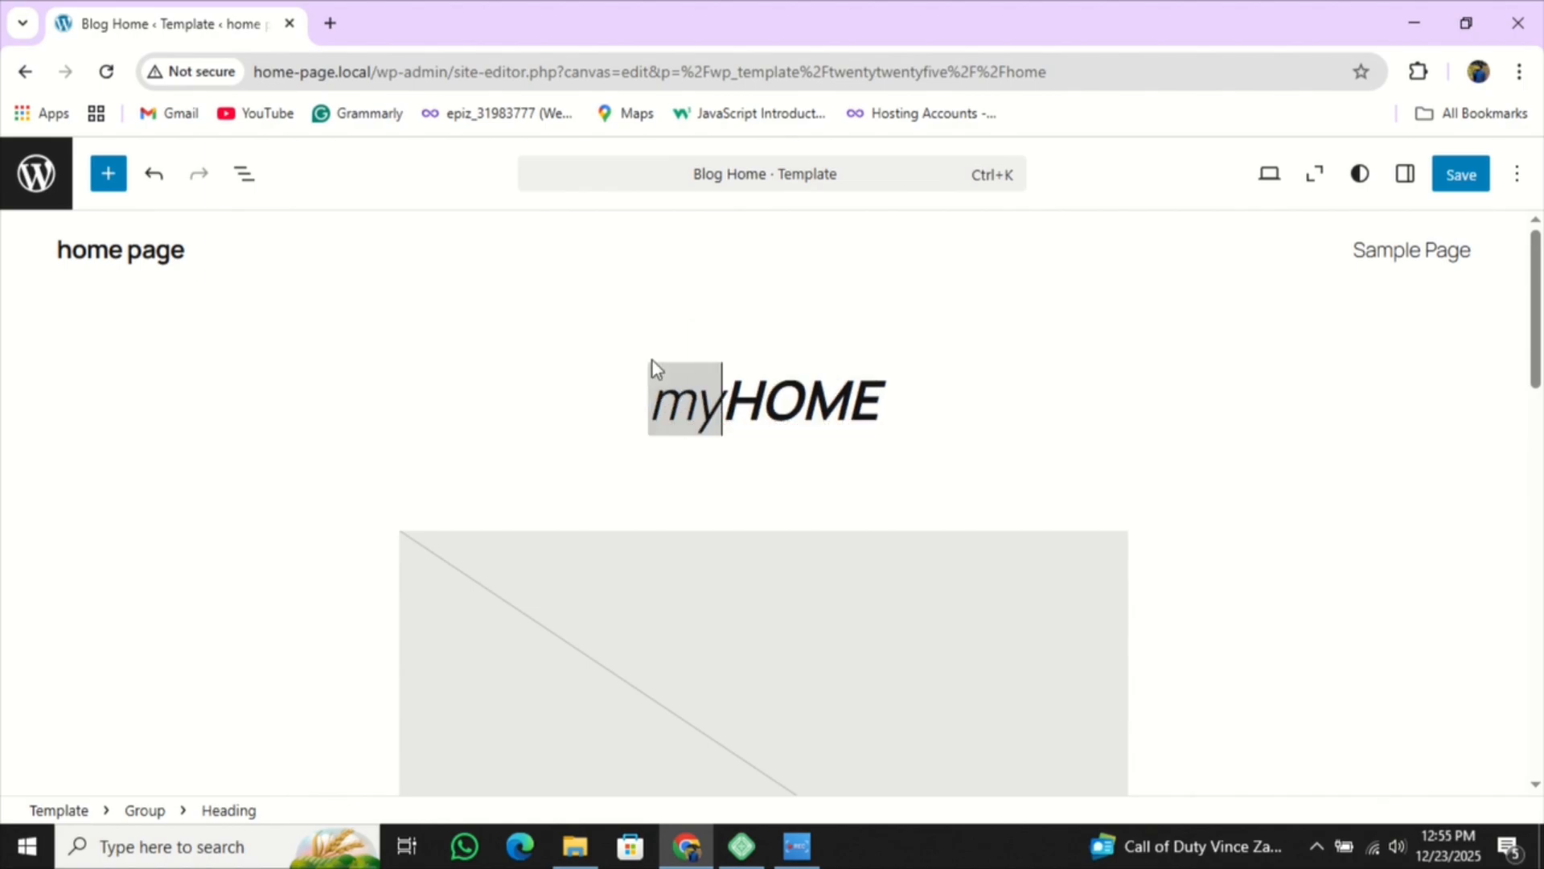
pyautogui.click(906, 455)
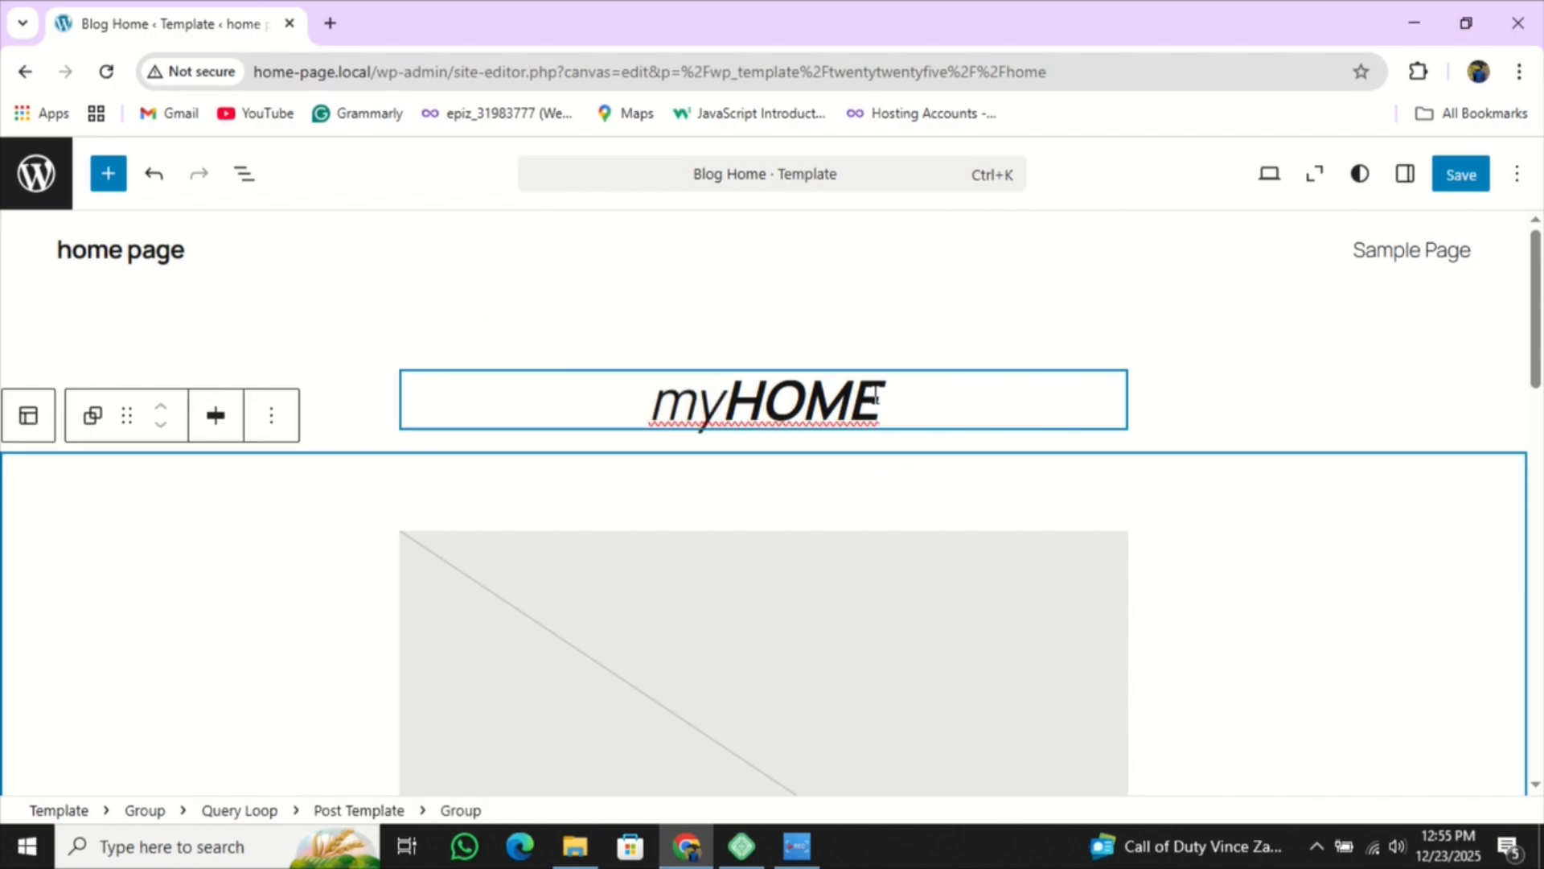
pyautogui.click(905, 415)
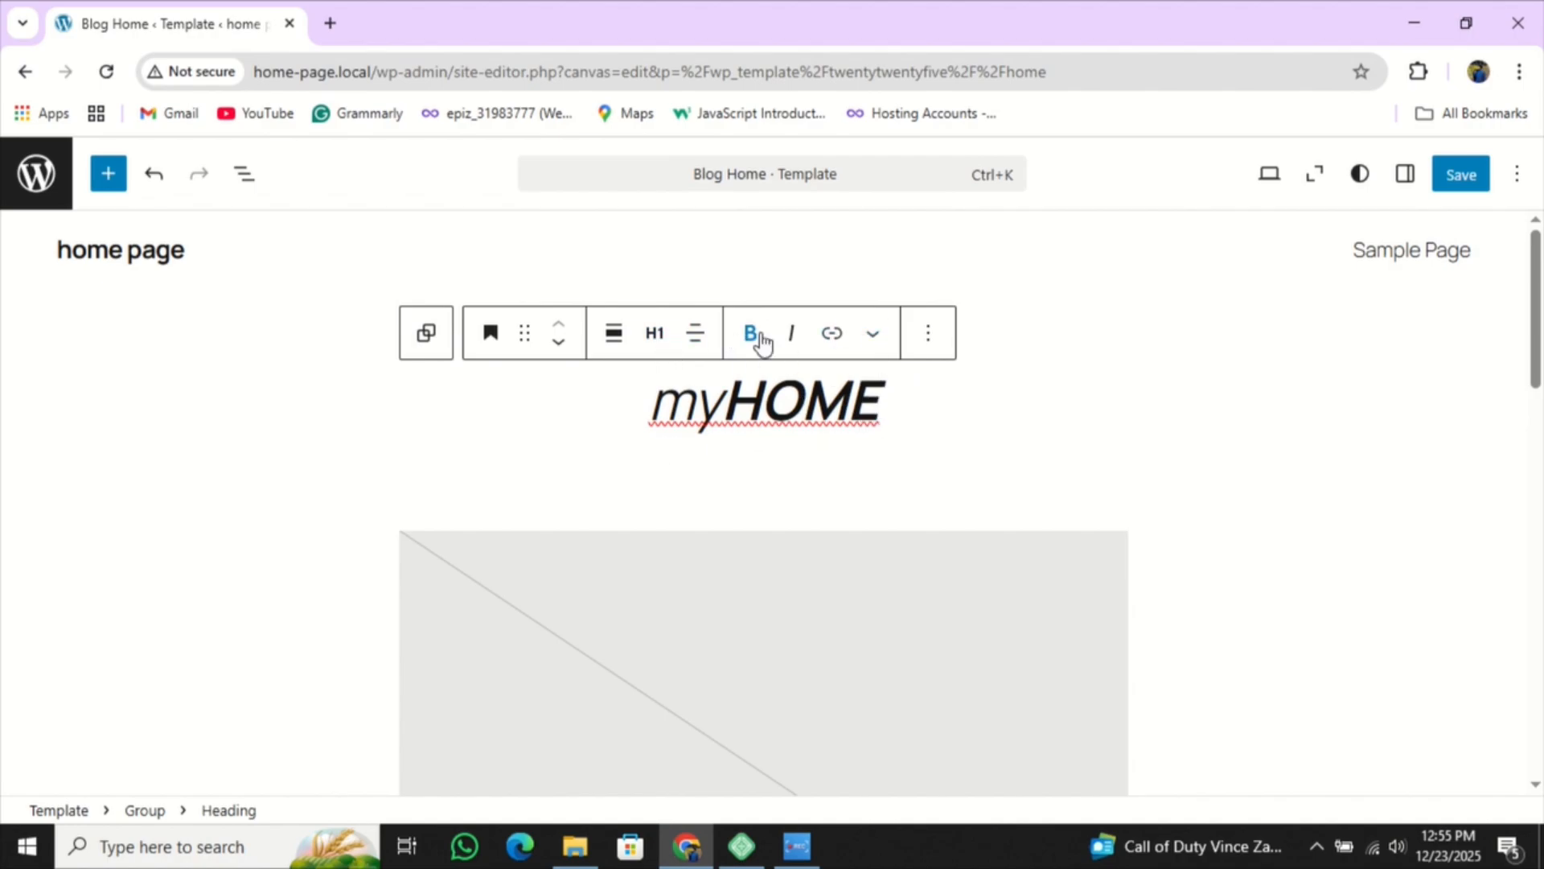
# - Select text in the myHOME heading and show the More formatting menu with Highlight
pyautogui.moveTo(721, 407); pyautogui.dragTo(924, 402)
pyautogui.click(716, 455)
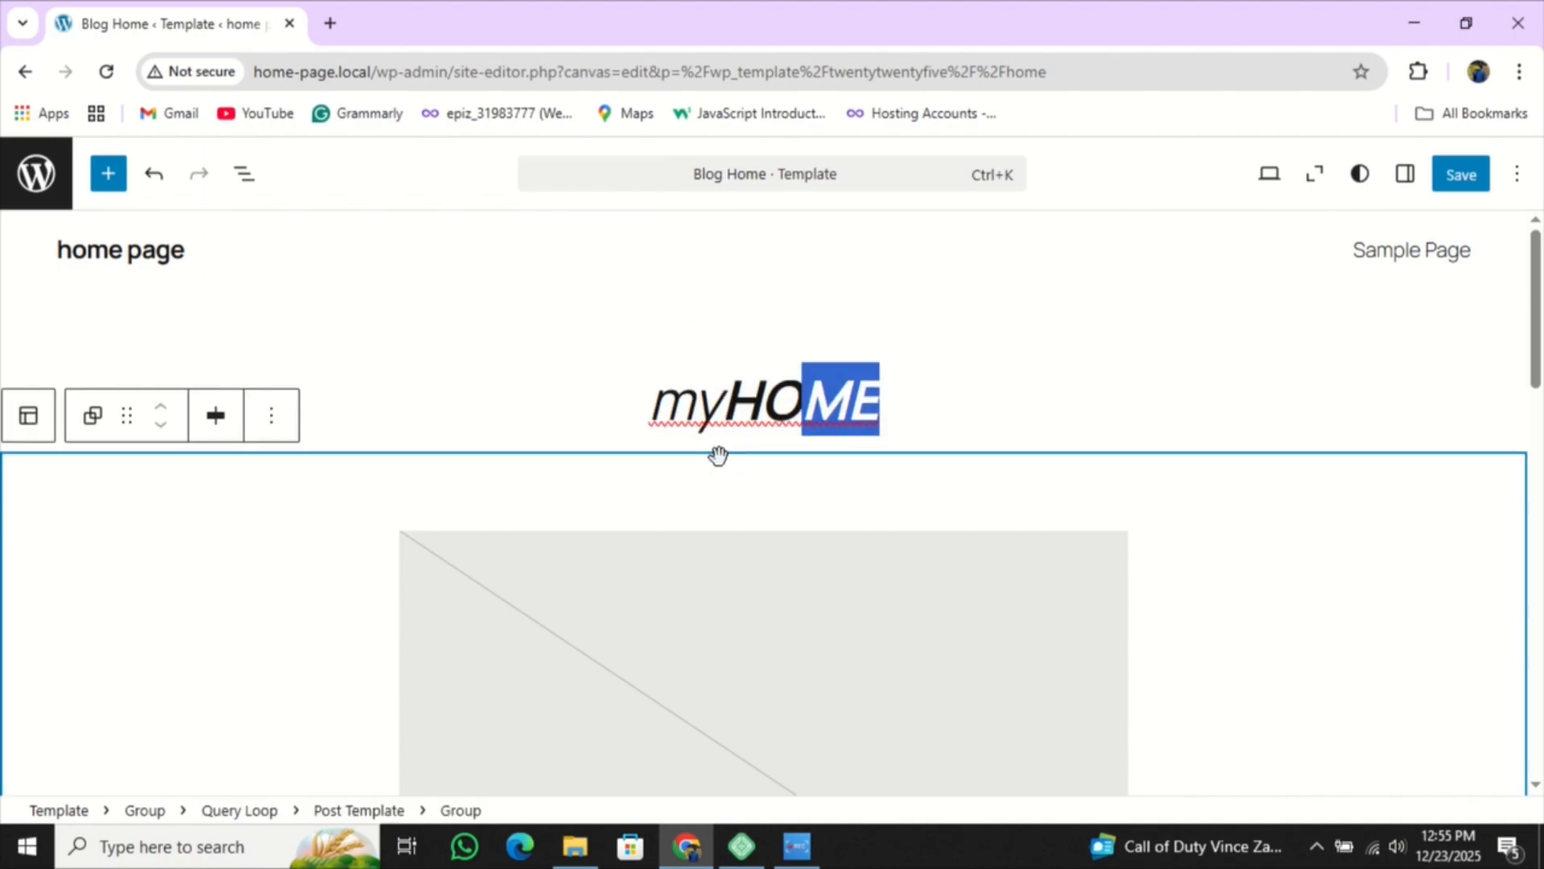
pyautogui.click(833, 449)
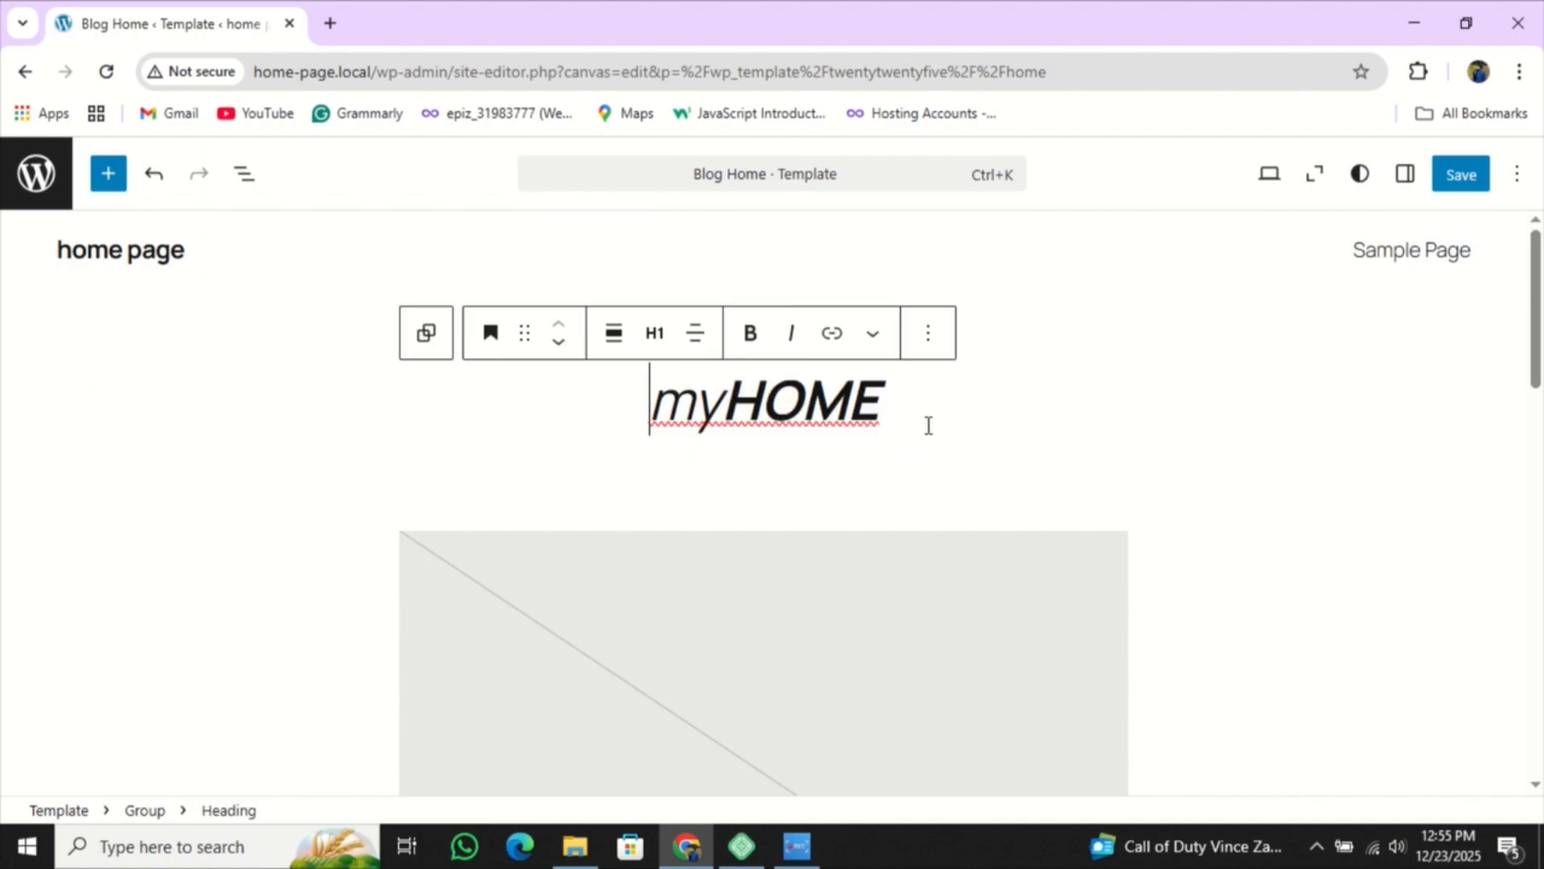
pyautogui.click(873, 333)
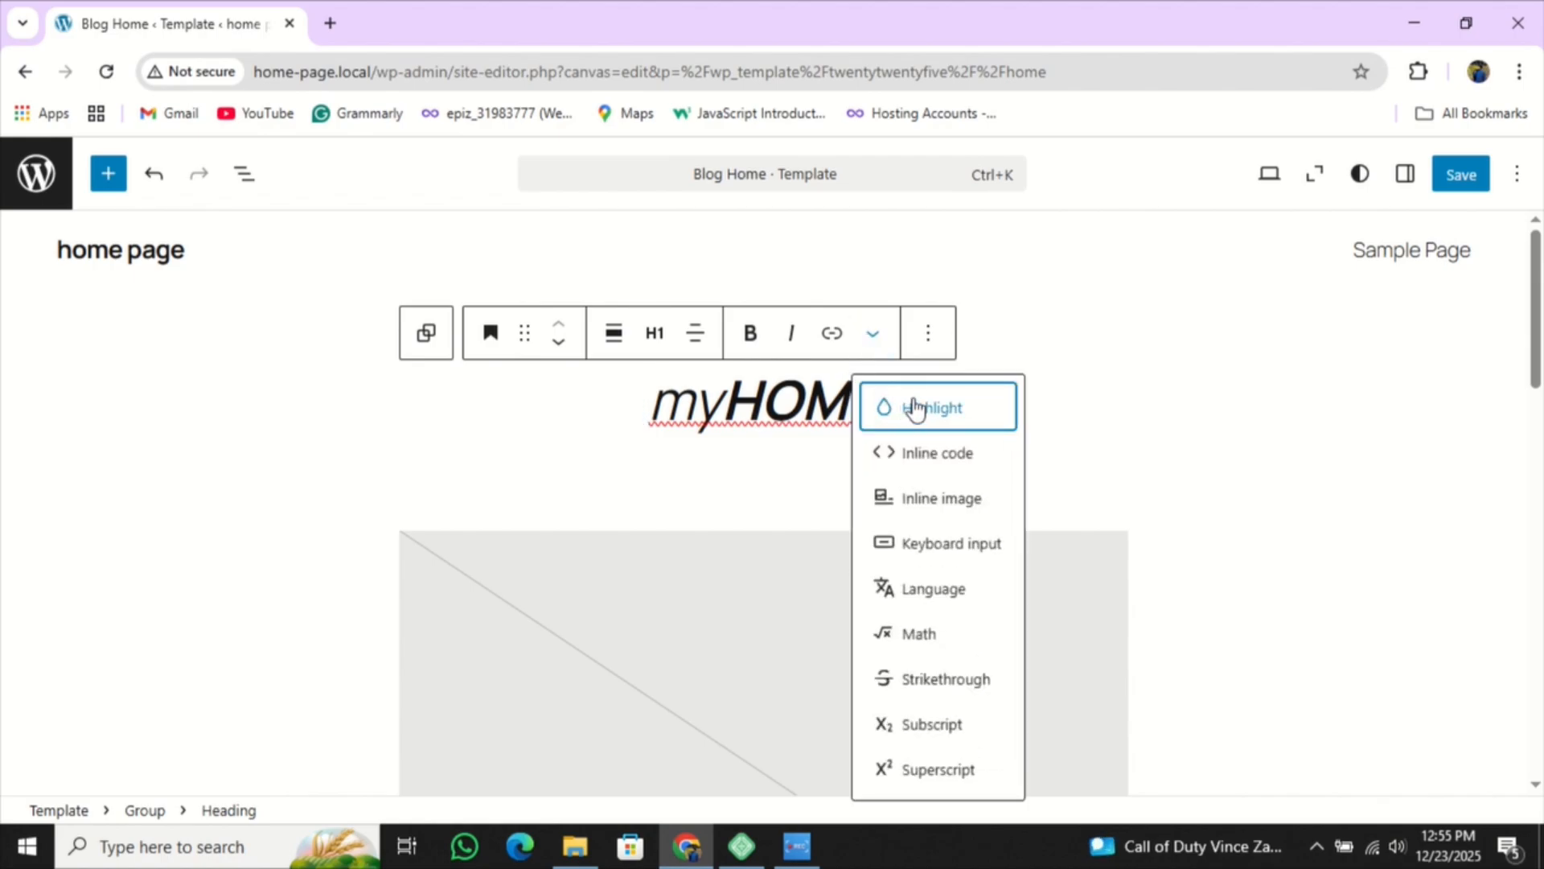
pyautogui.moveTo(652, 410); pyautogui.dragTo(734, 420)
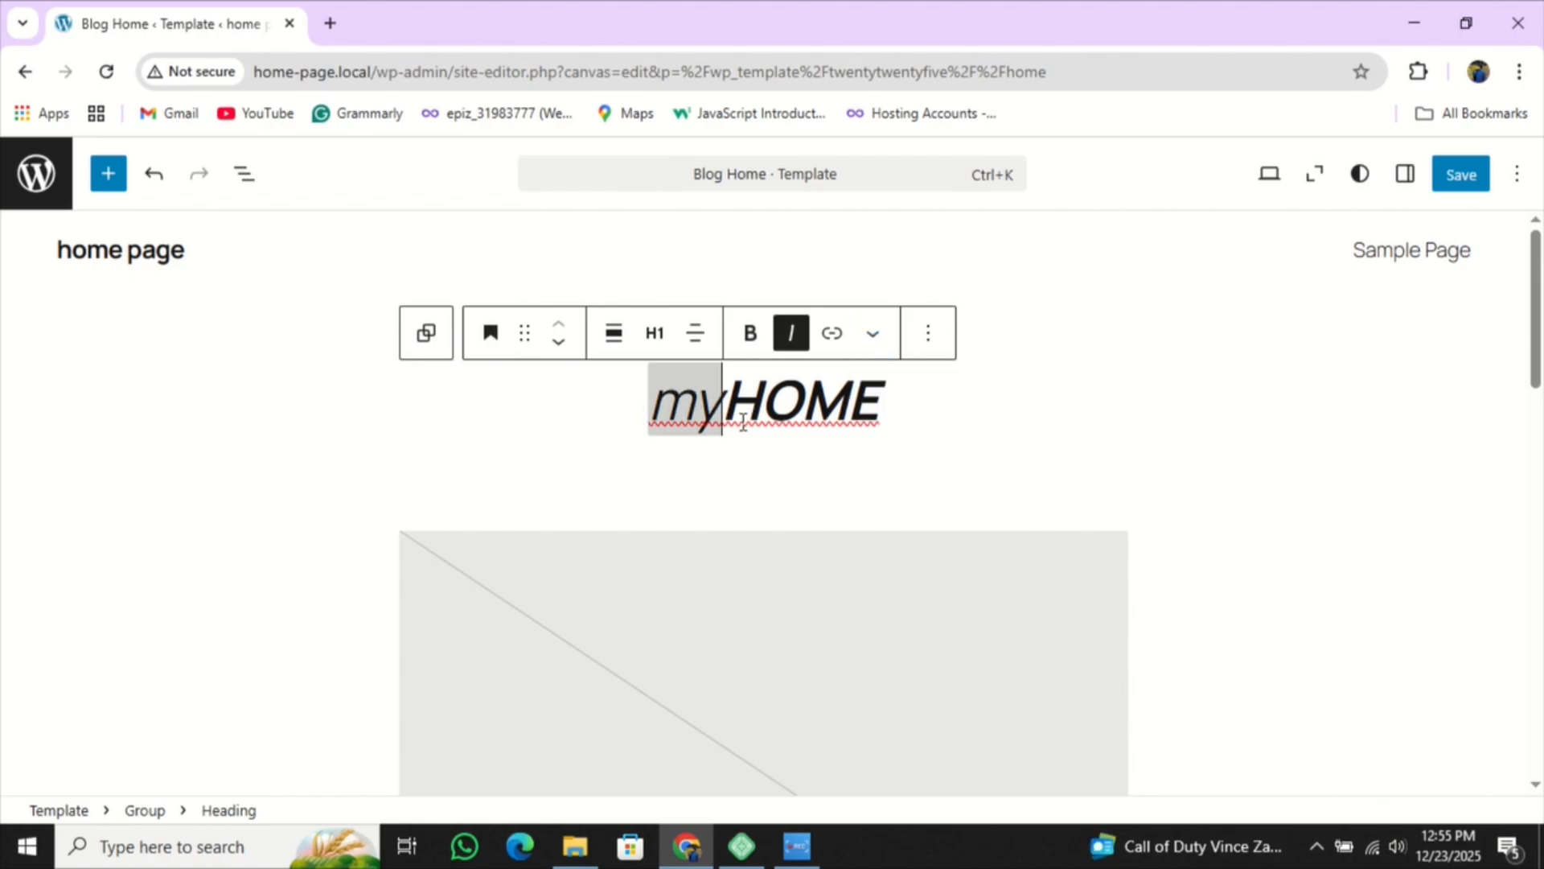
pyautogui.click(873, 334)
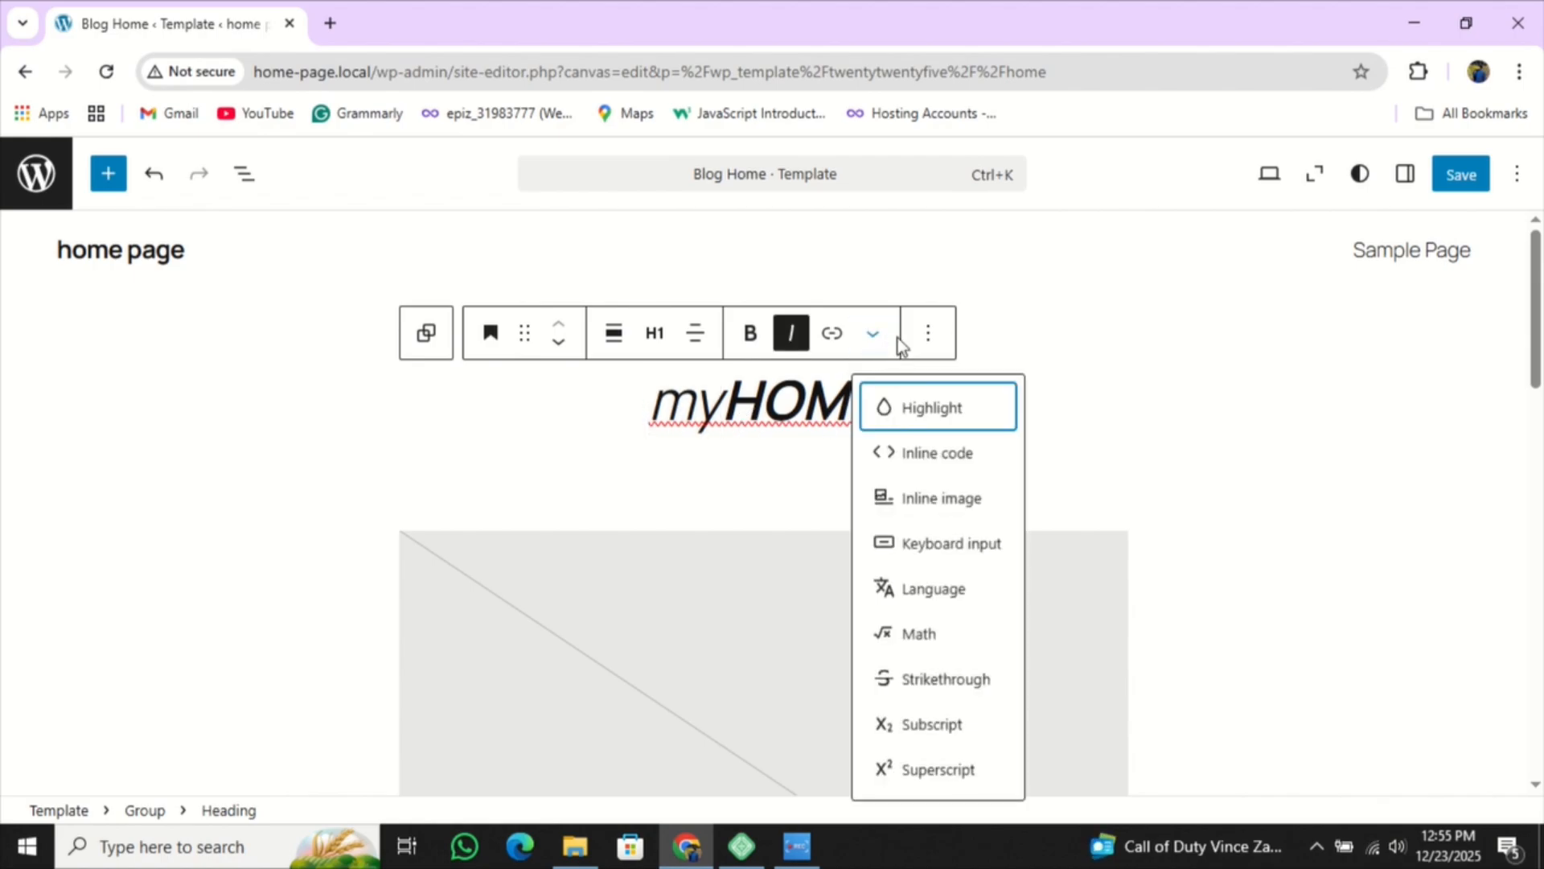
# - Select the heading text and open its Highlight text colour settings
pyautogui.click(896, 419)
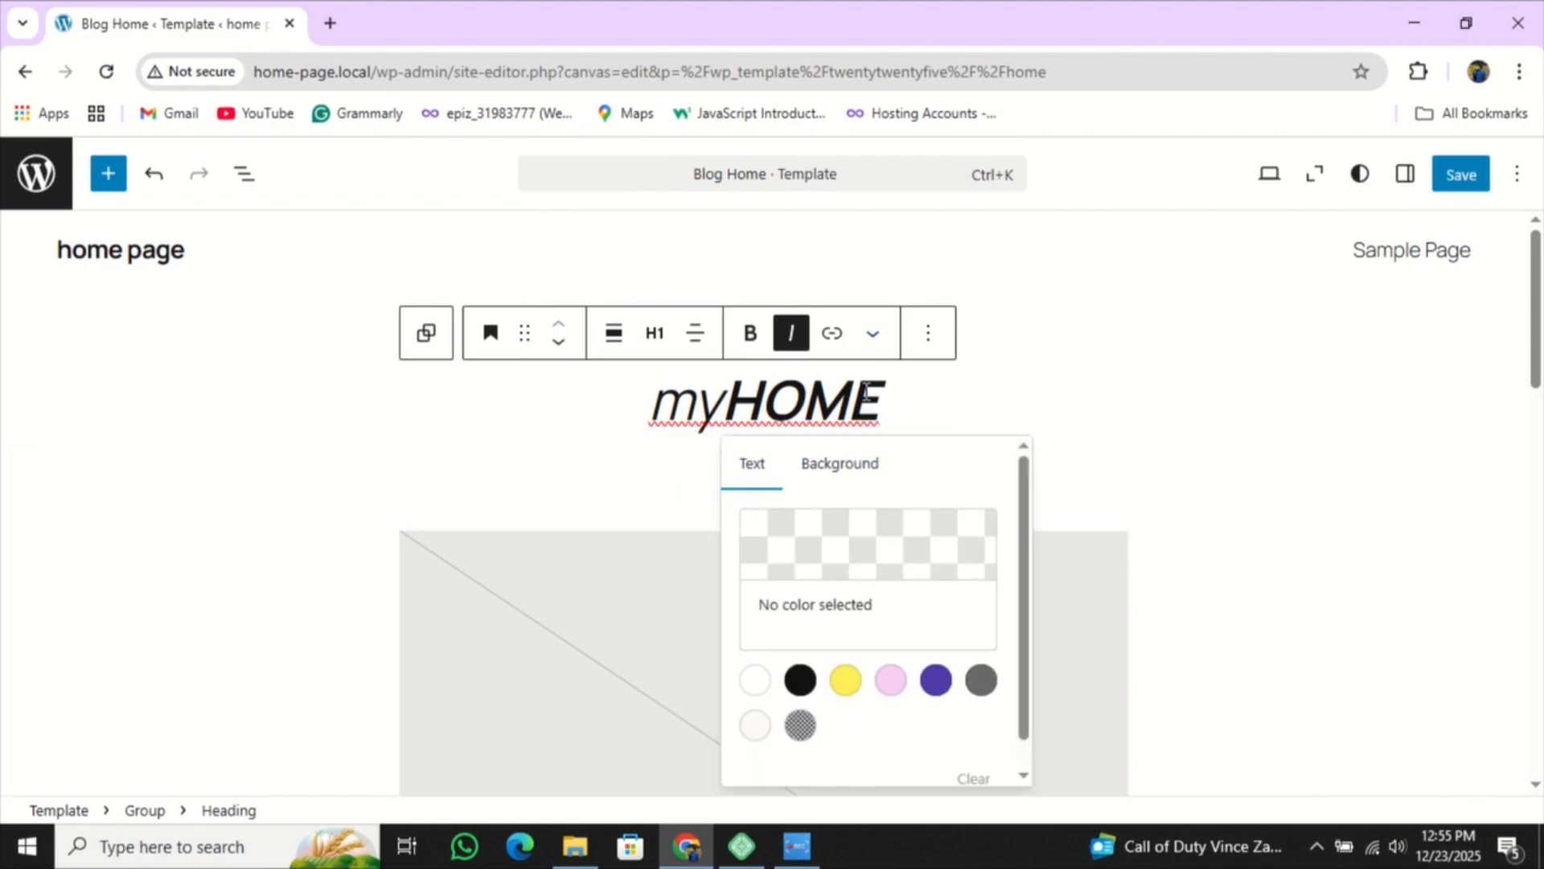
pyautogui.click(899, 394)
pyautogui.moveTo(903, 399); pyautogui.dragTo(664, 406)
pyautogui.click(873, 335)
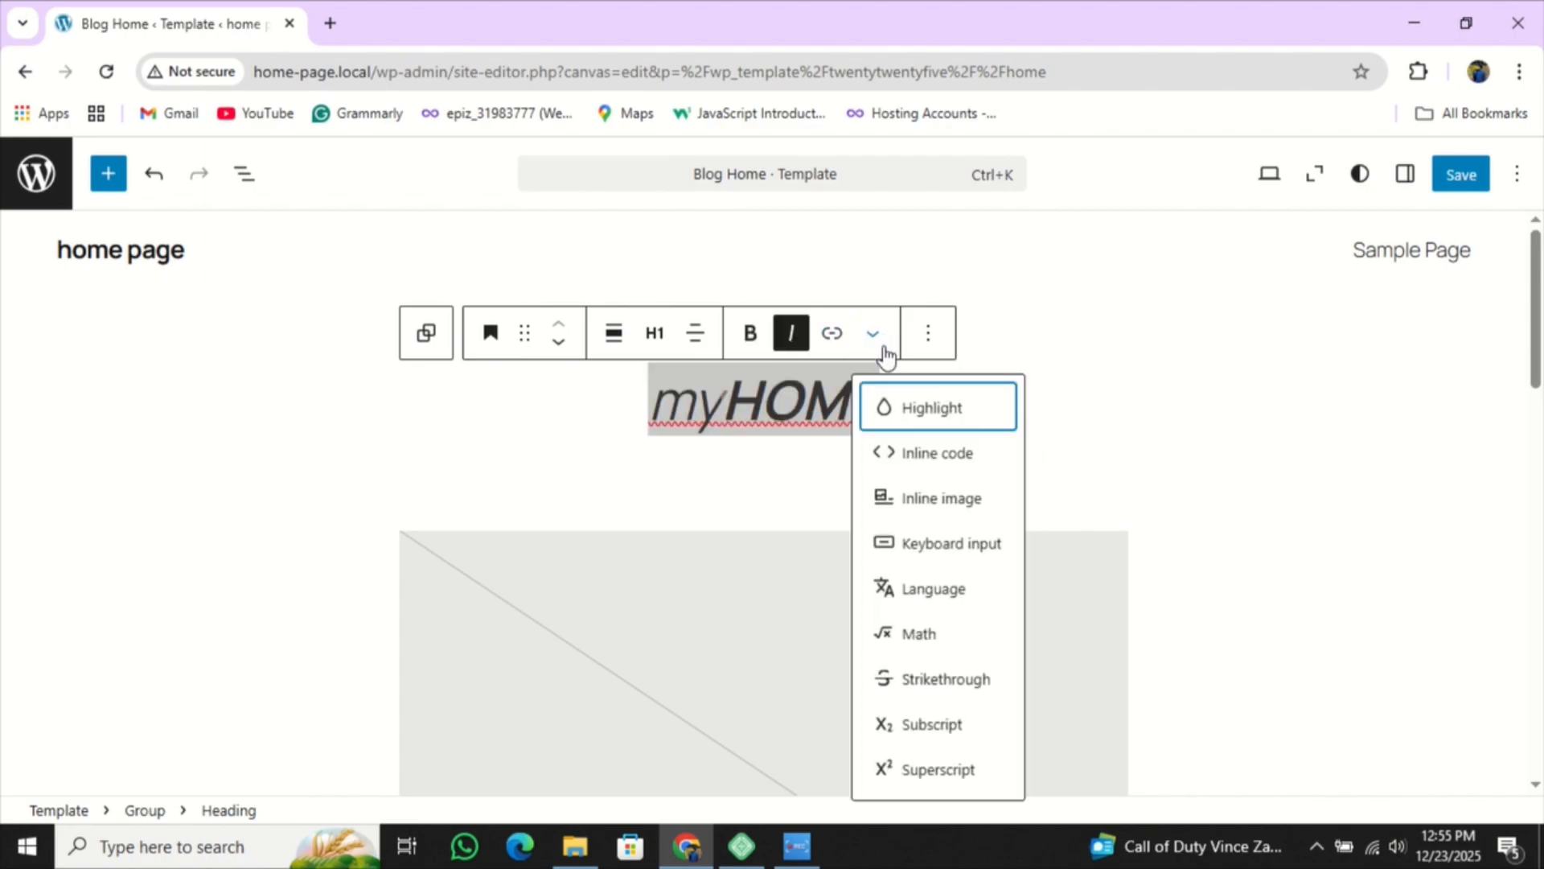
pyautogui.click(925, 419)
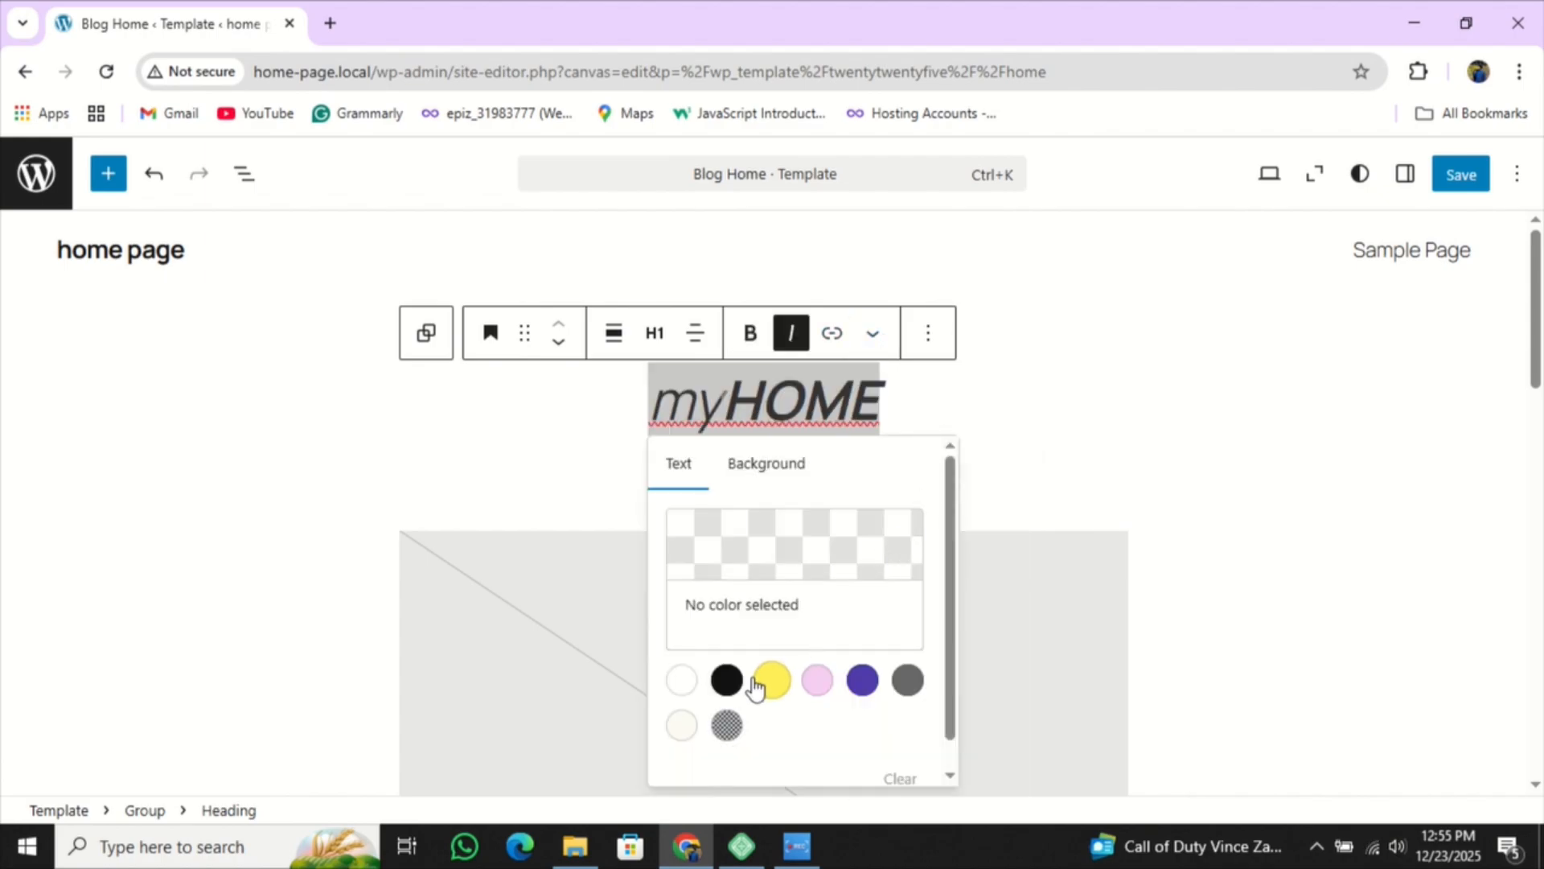
# - Set a custom olive text colour of #98960E on the heading
pyautogui.click(820, 562)
pyautogui.click(441, 480)
pyautogui.click(583, 241)
pyautogui.moveTo(583, 255); pyautogui.dragTo(601, 308)
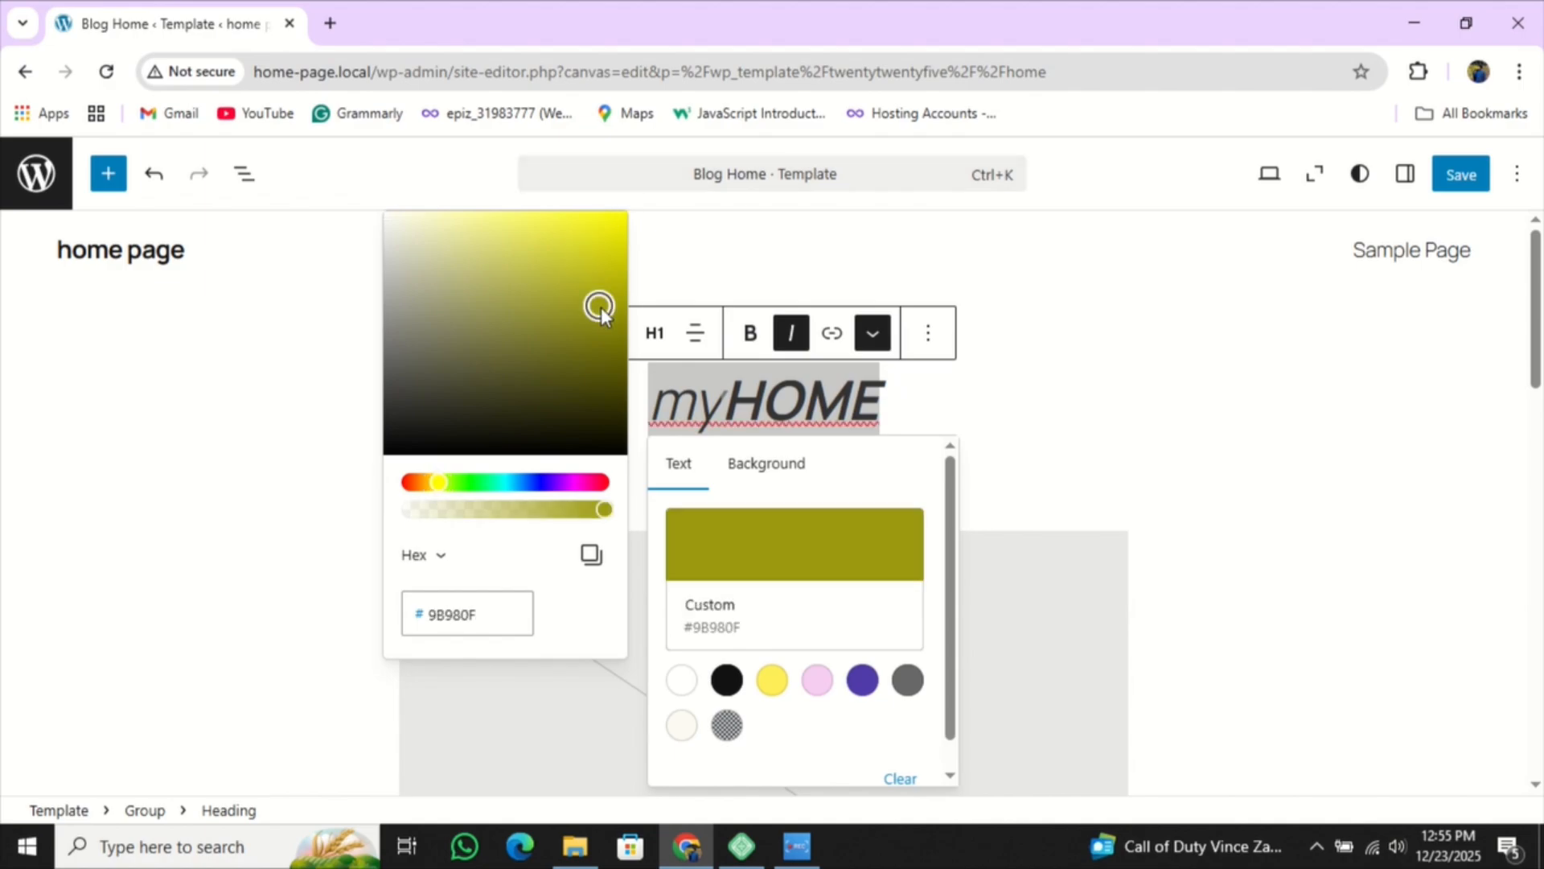
pyautogui.click(871, 581)
pyautogui.click(1004, 457)
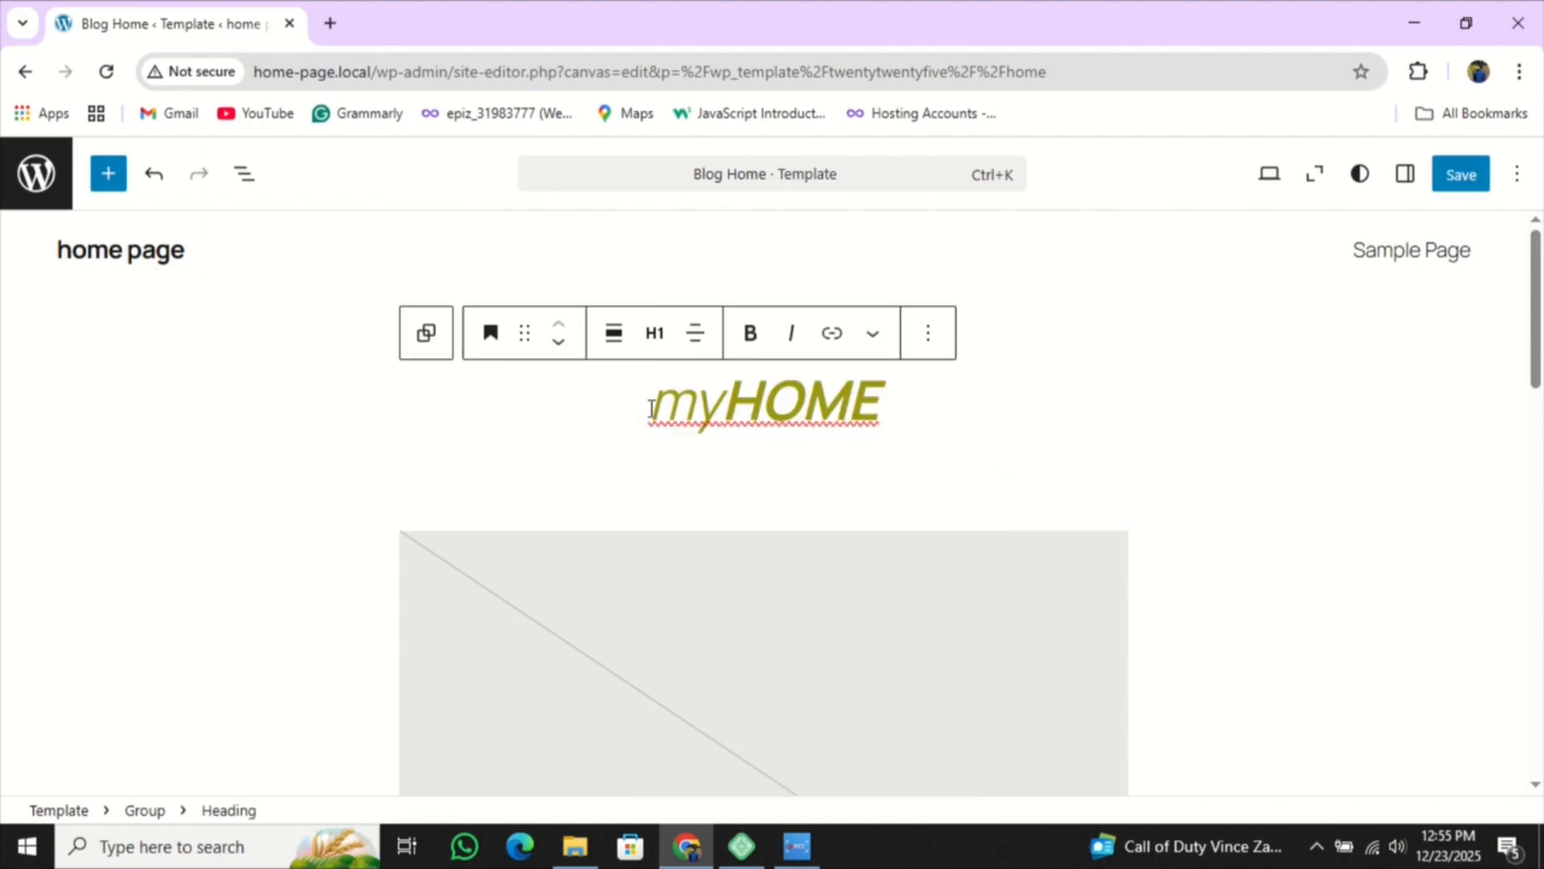
pyautogui.moveTo(556, 407); pyautogui.dragTo(884, 404)
pyautogui.click(944, 404)
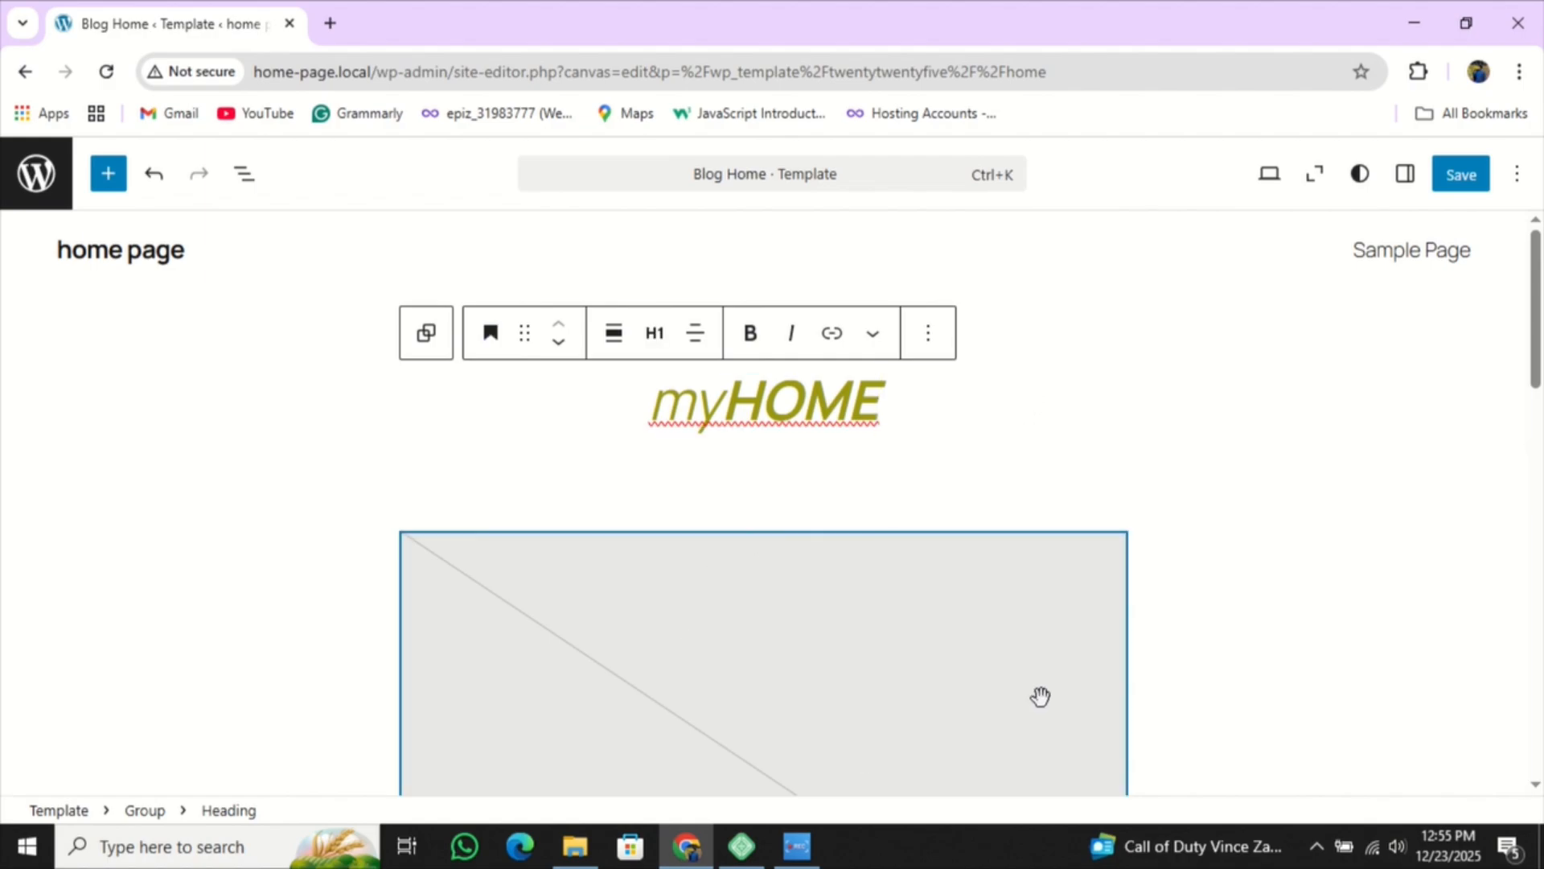
pyautogui.moveTo(612, 414); pyautogui.dragTo(962, 431)
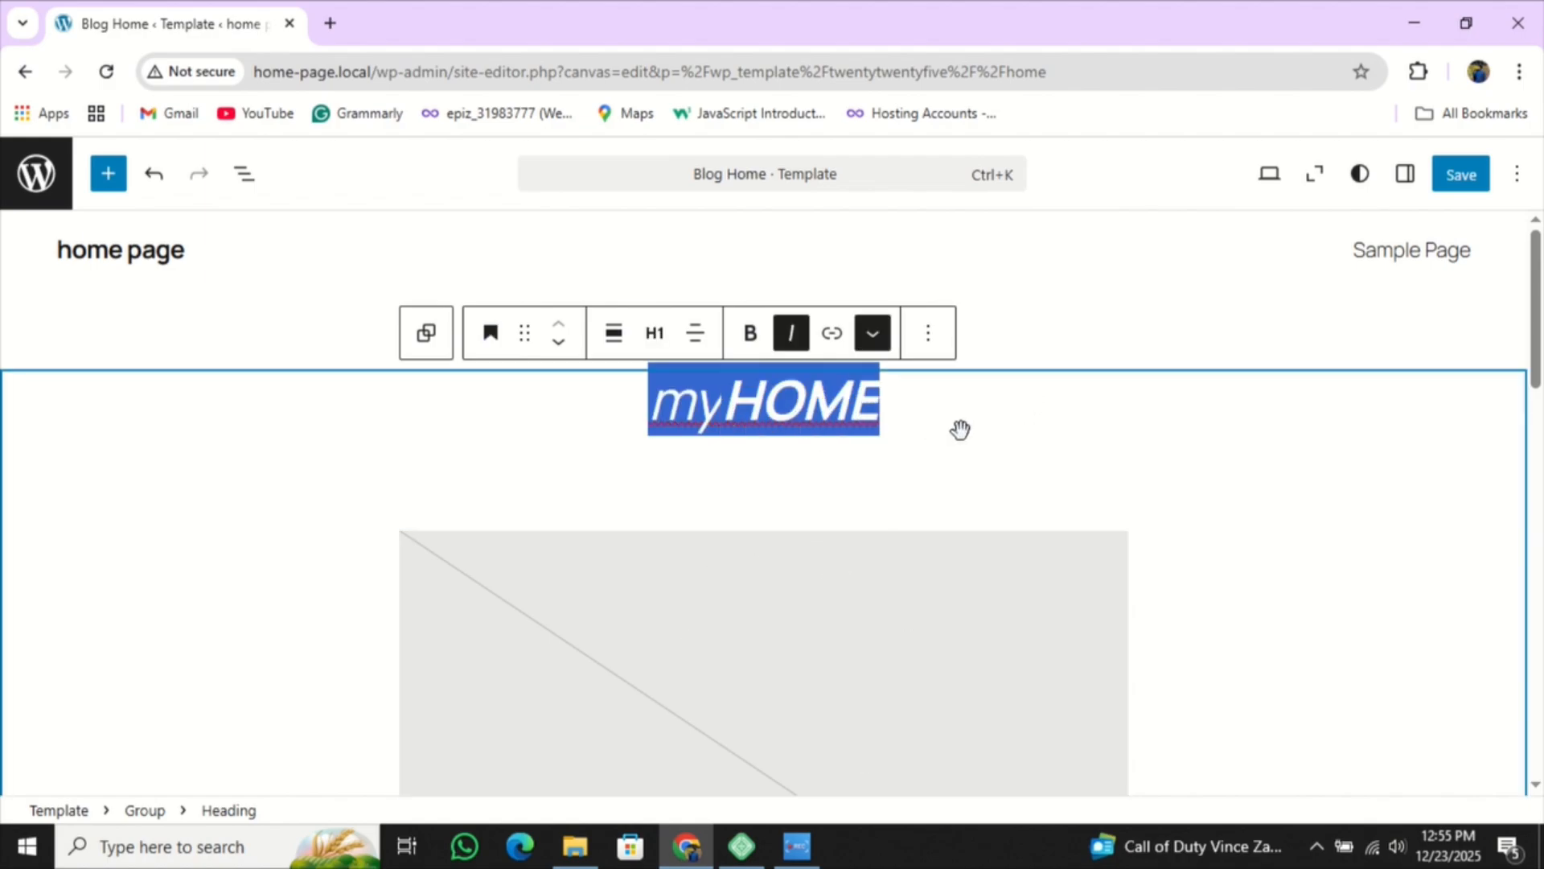
pyautogui.click(1010, 410)
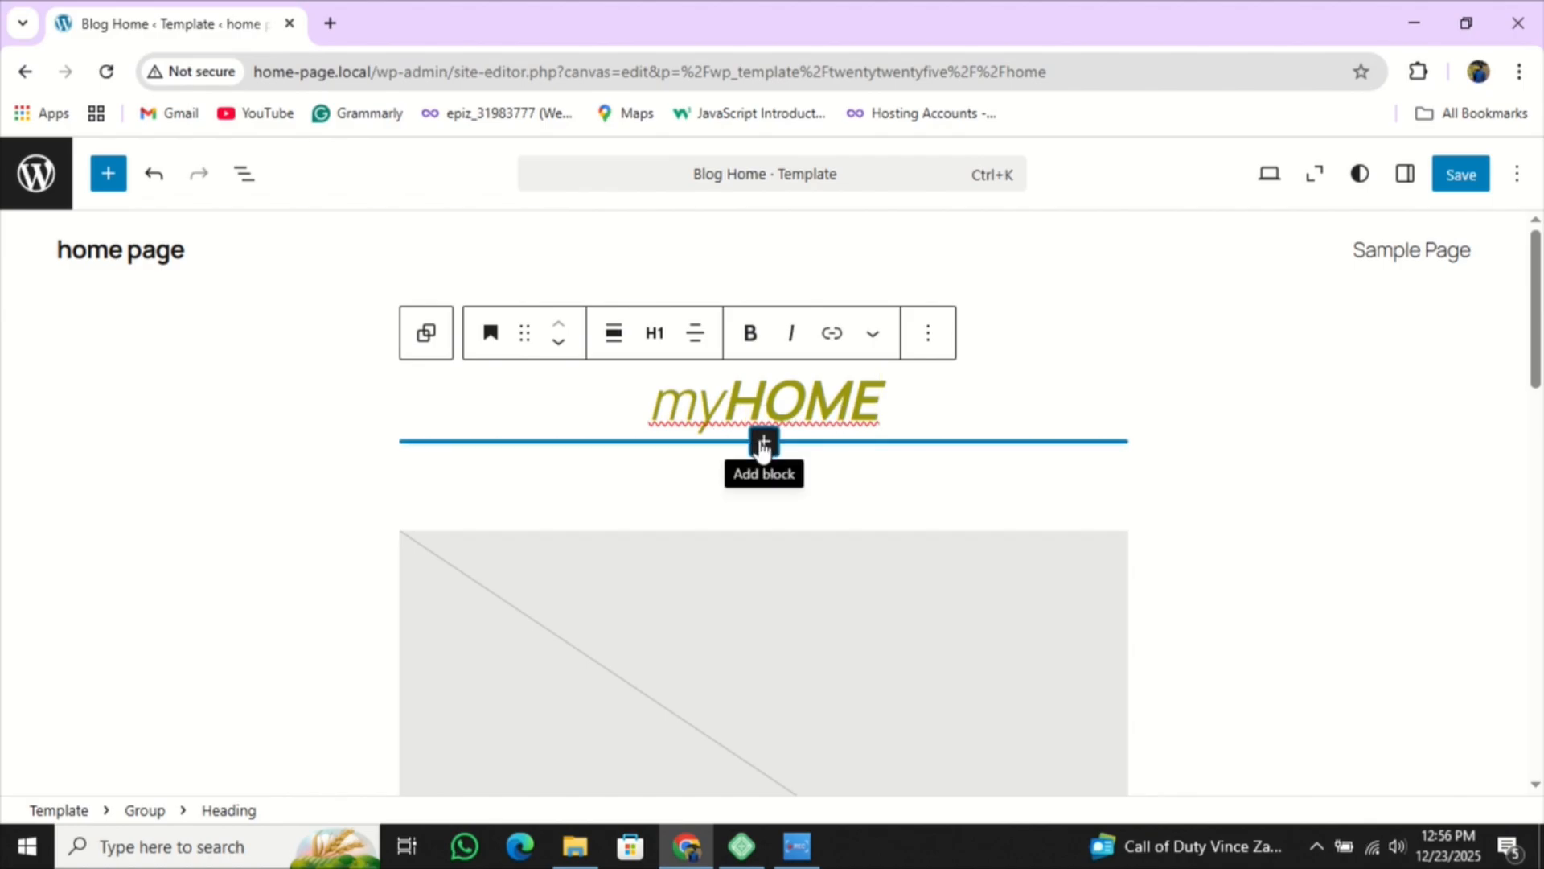
# - Insert a Paragraph block below myHOME and start typing the tagline
pyautogui.click(763, 442)
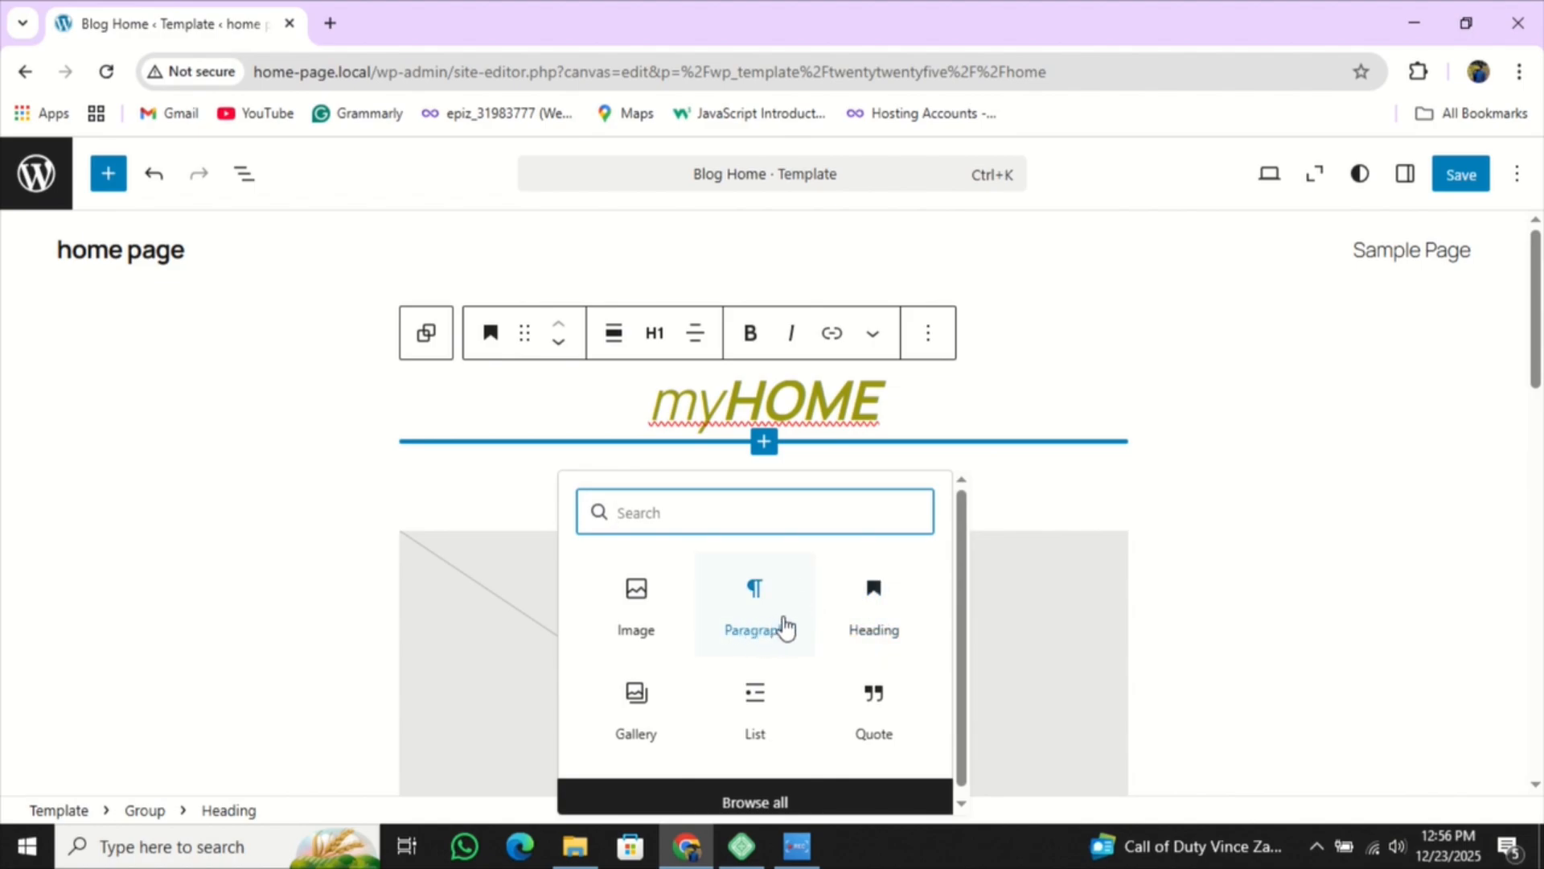
pyautogui.click(784, 627)
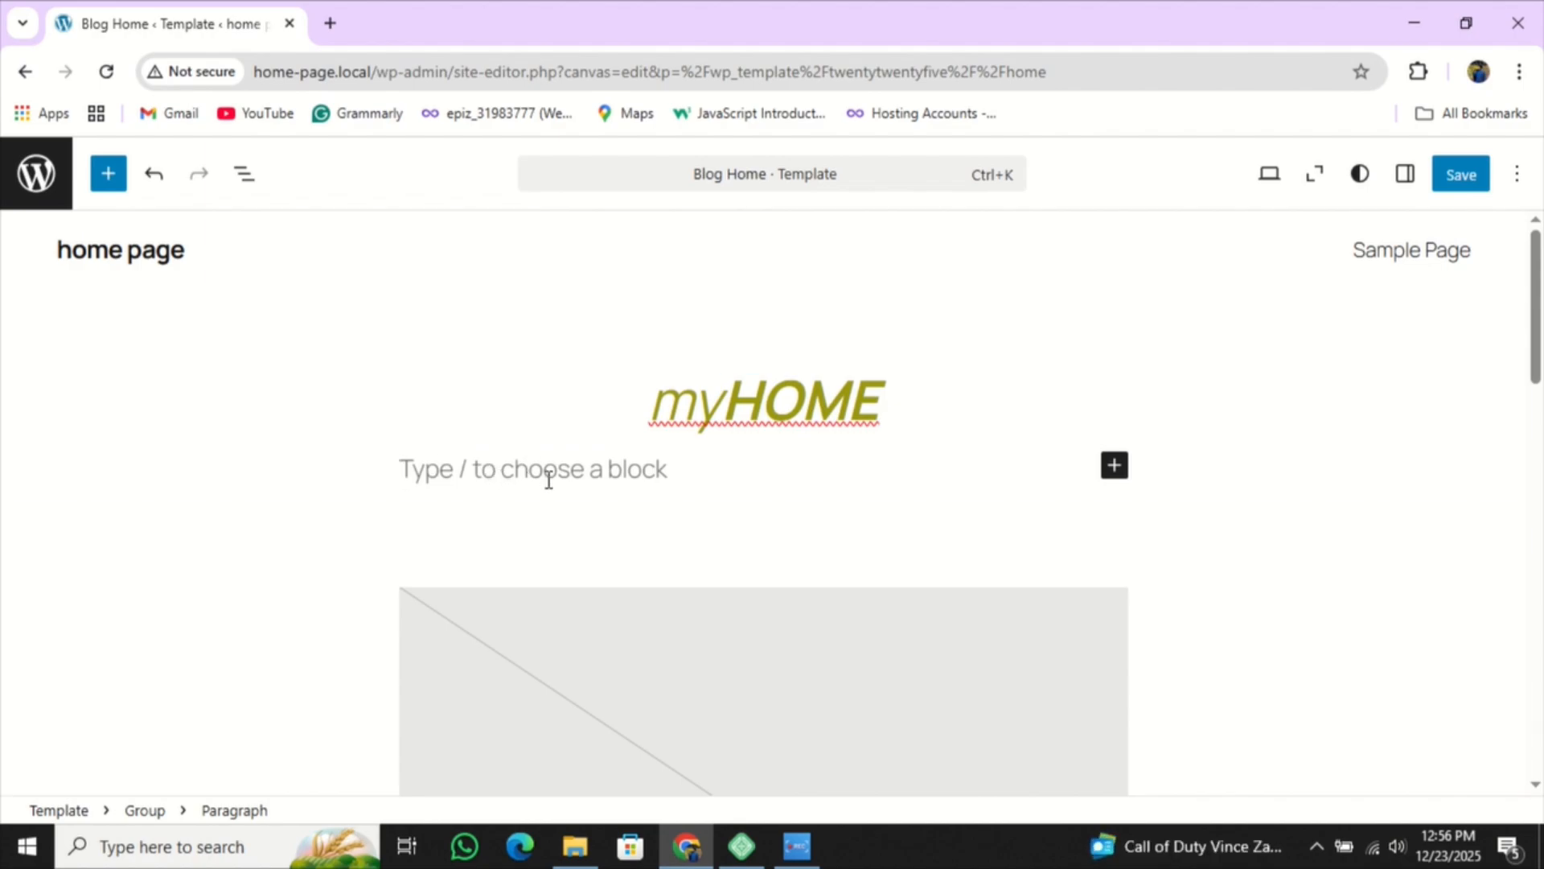
pyautogui.write('my home is good')
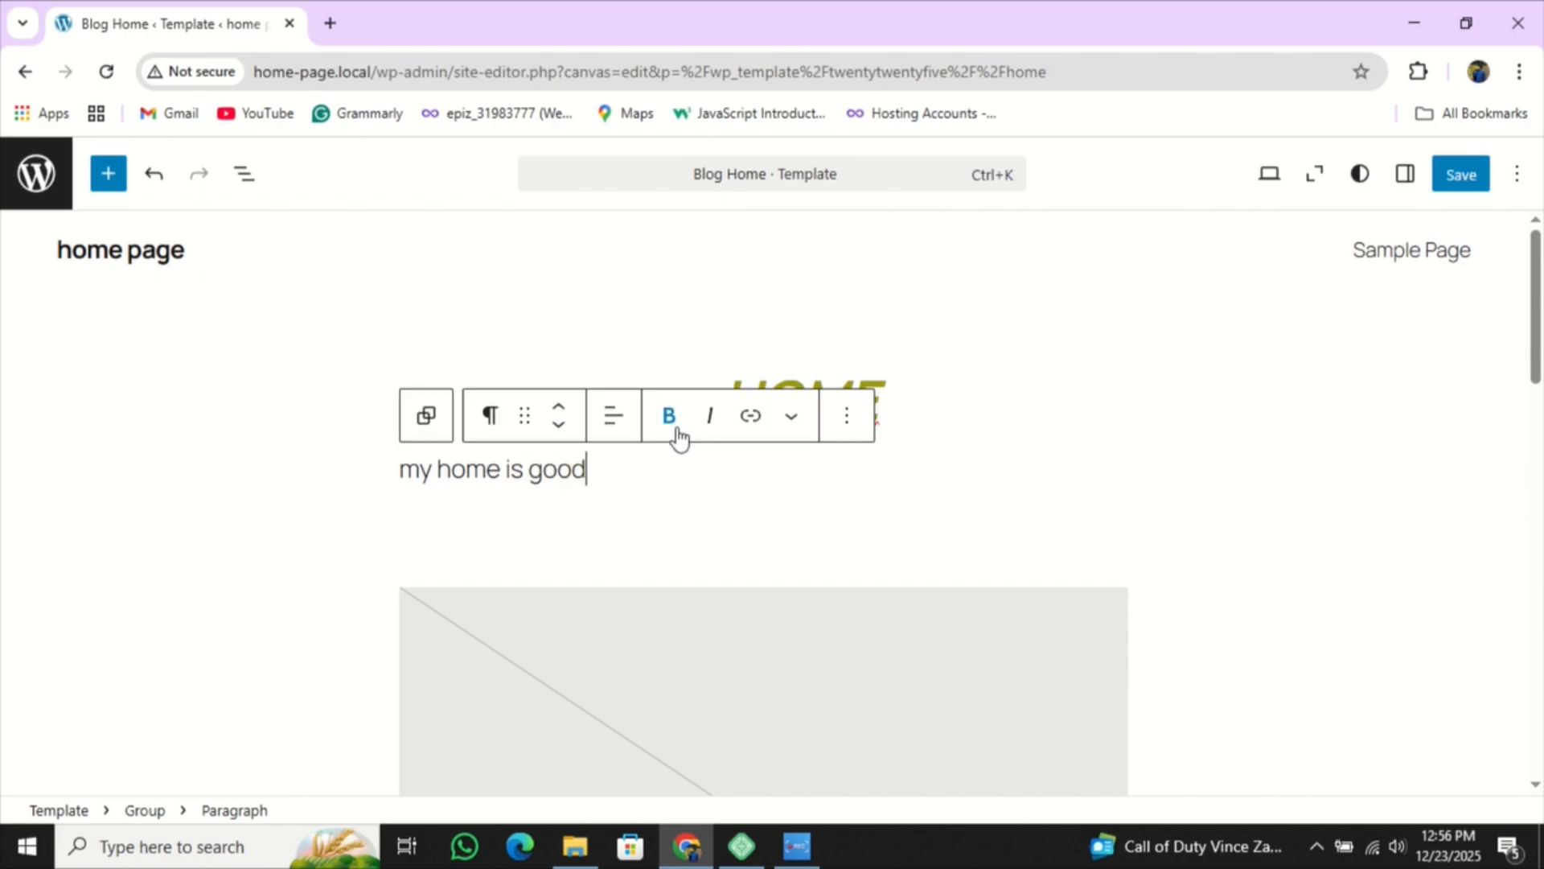
# - Centre the tagline paragraph and make it bold, with italic toggled back off
pyautogui.click(612, 421)
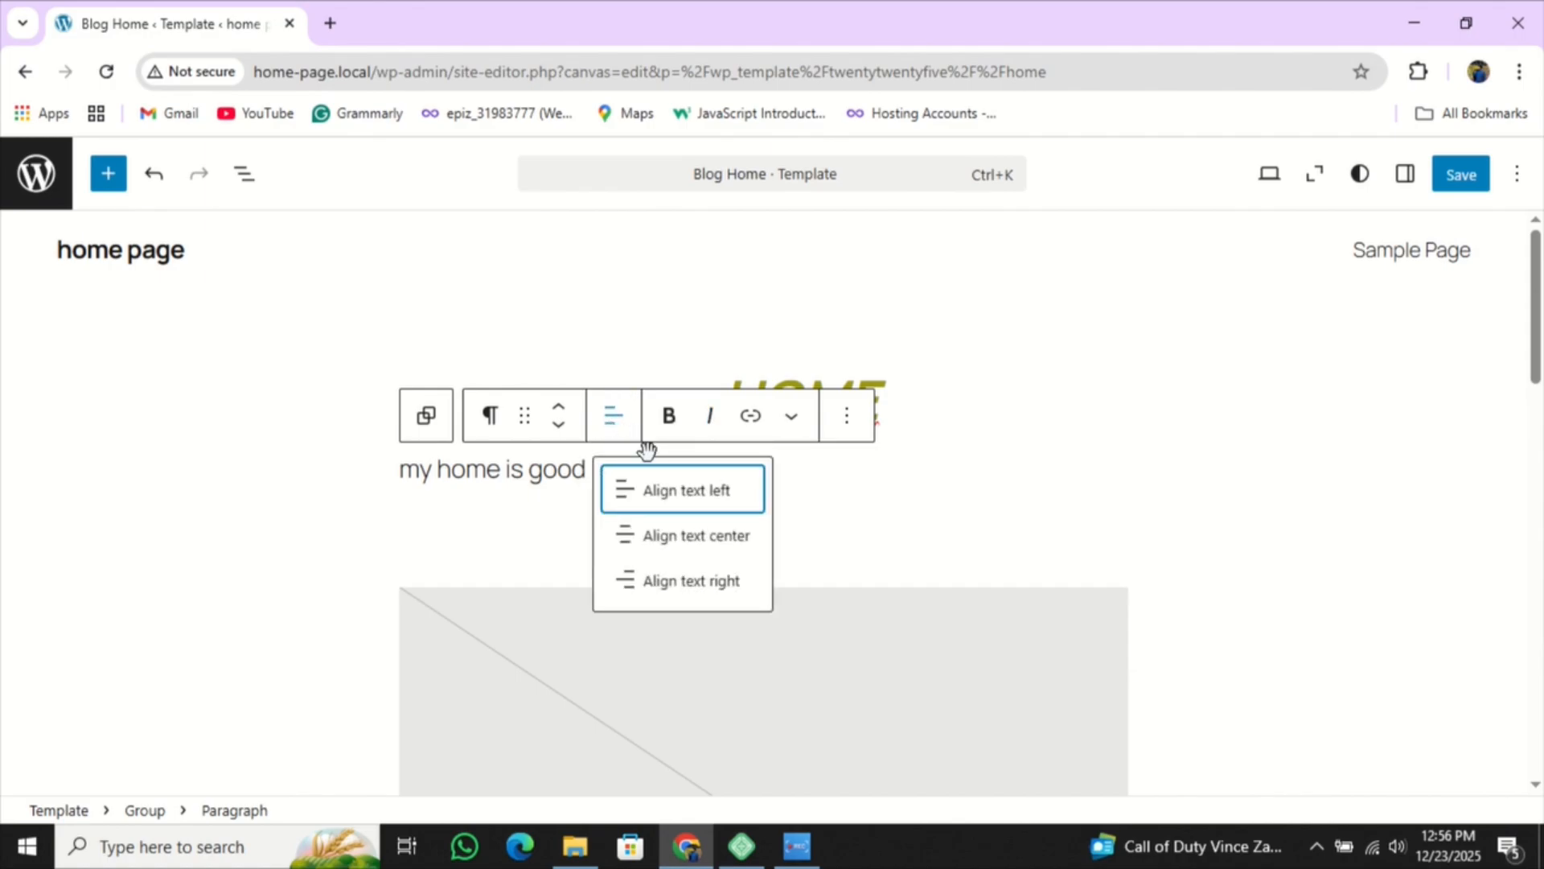
pyautogui.click(653, 534)
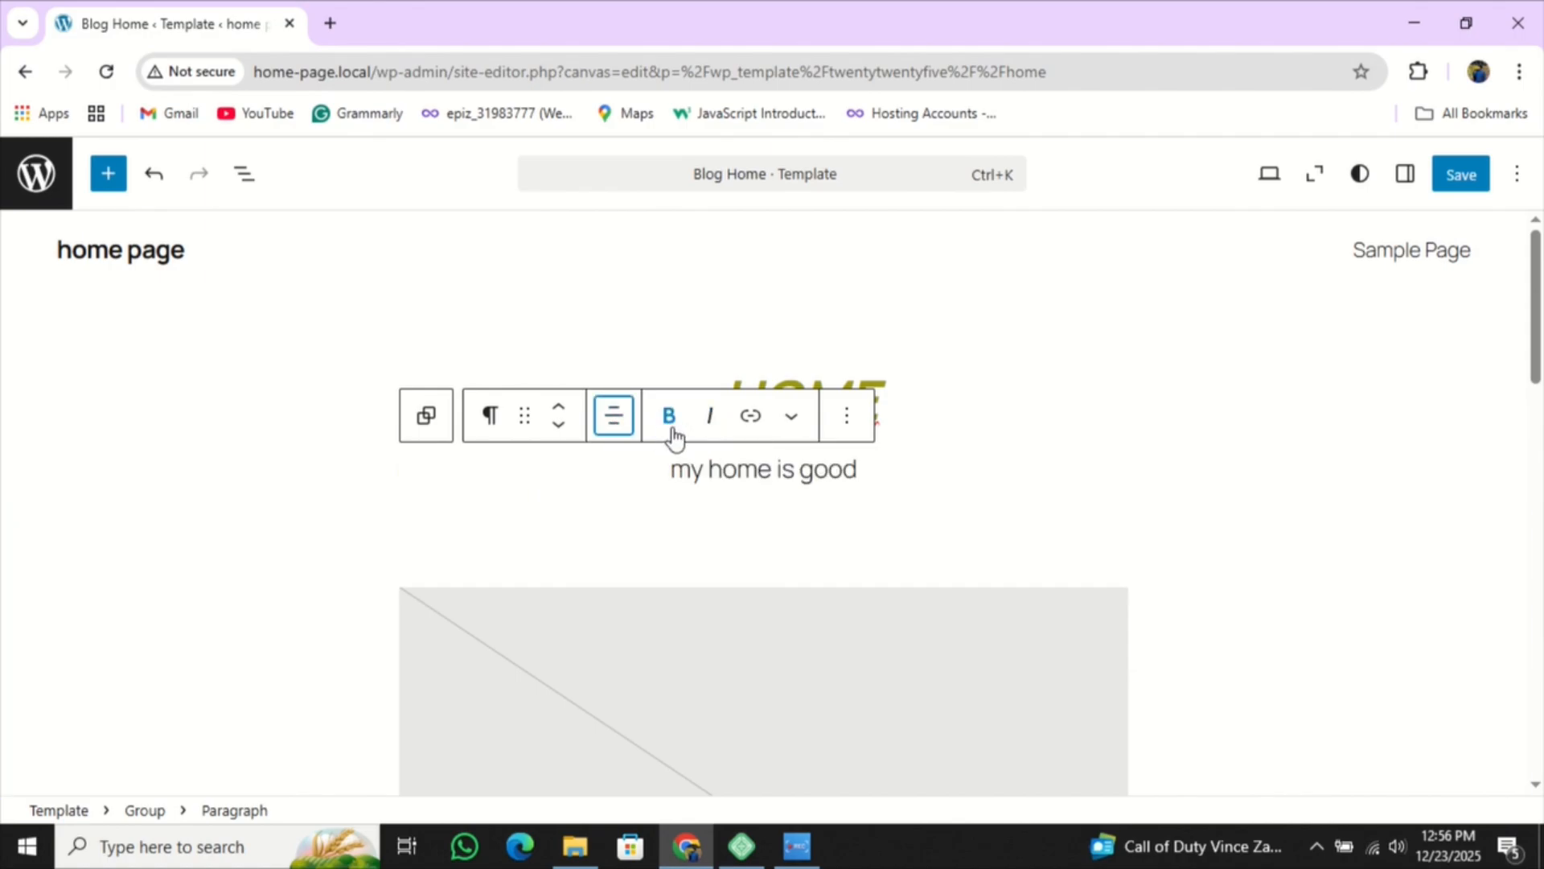
pyautogui.moveTo(860, 479); pyautogui.dragTo(643, 460)
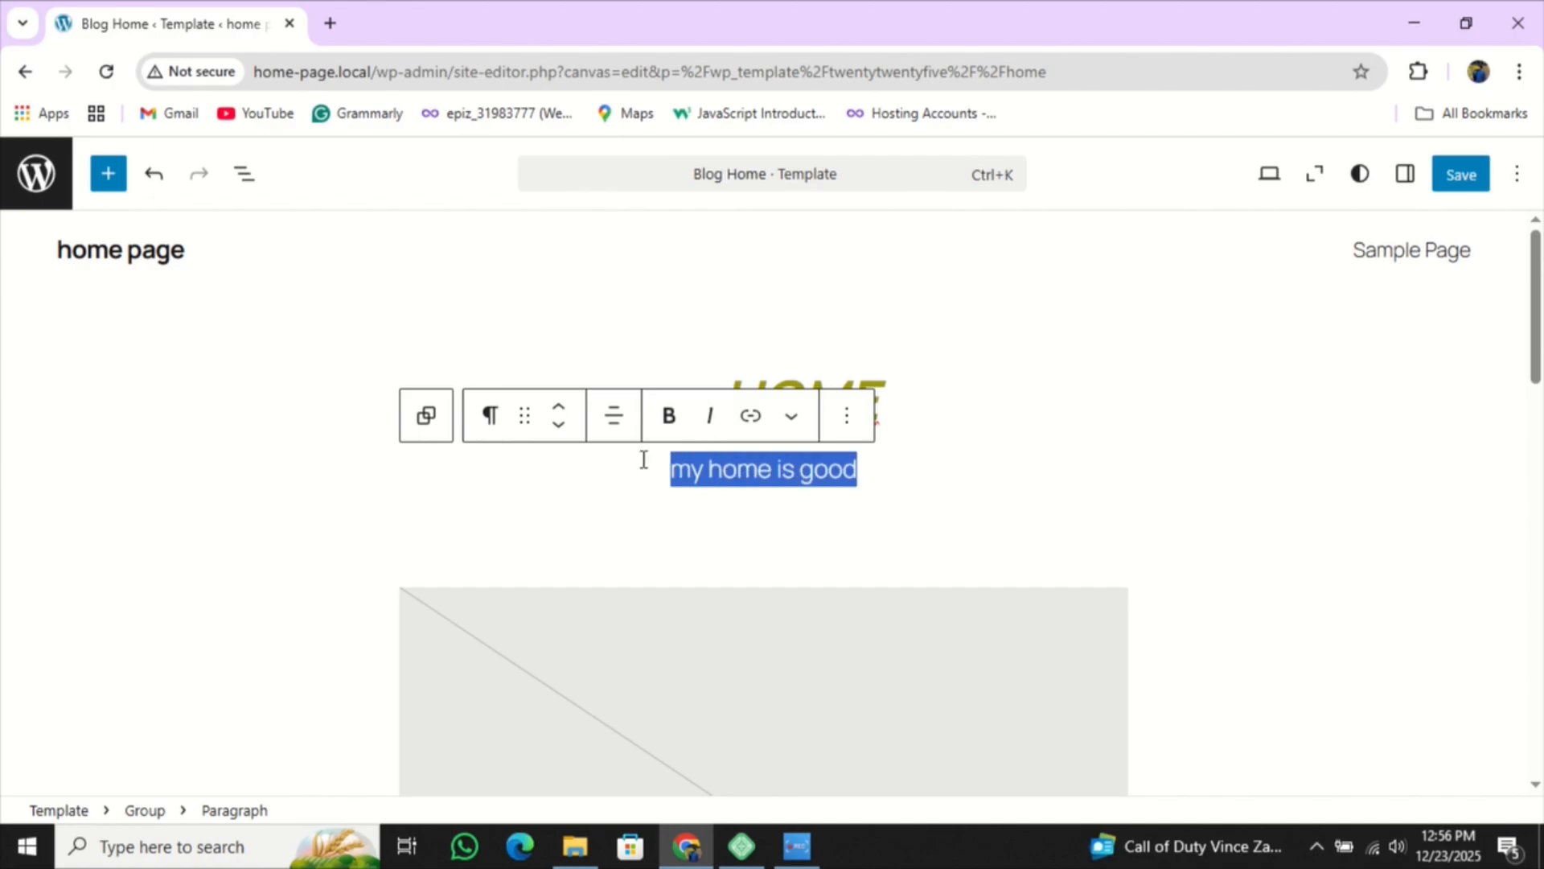
pyautogui.click(668, 415)
pyautogui.click(709, 415)
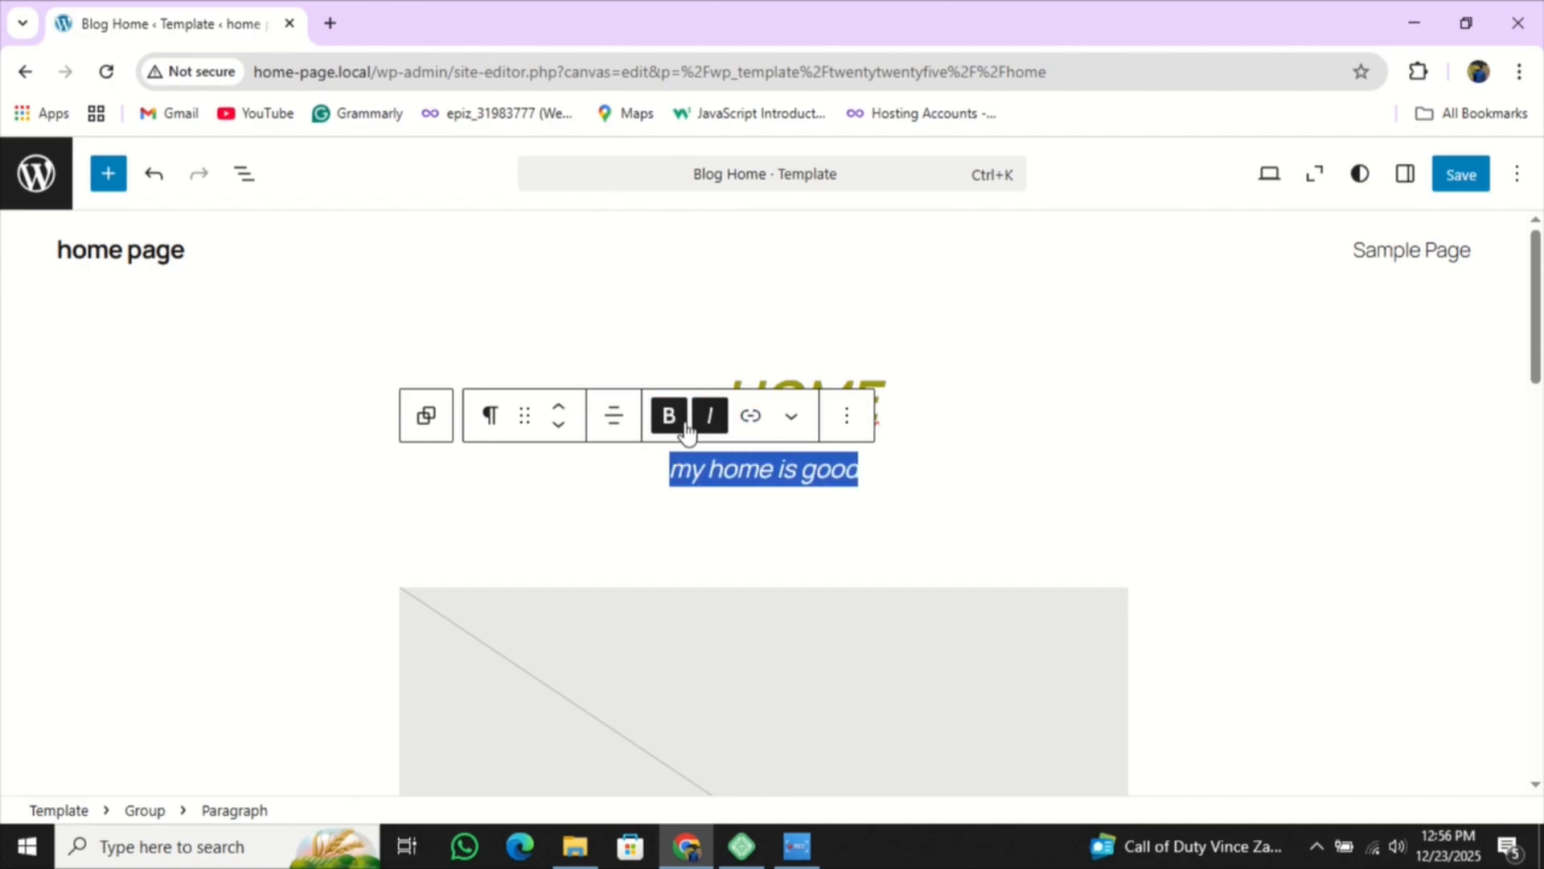
pyautogui.click(709, 415)
pyautogui.click(792, 415)
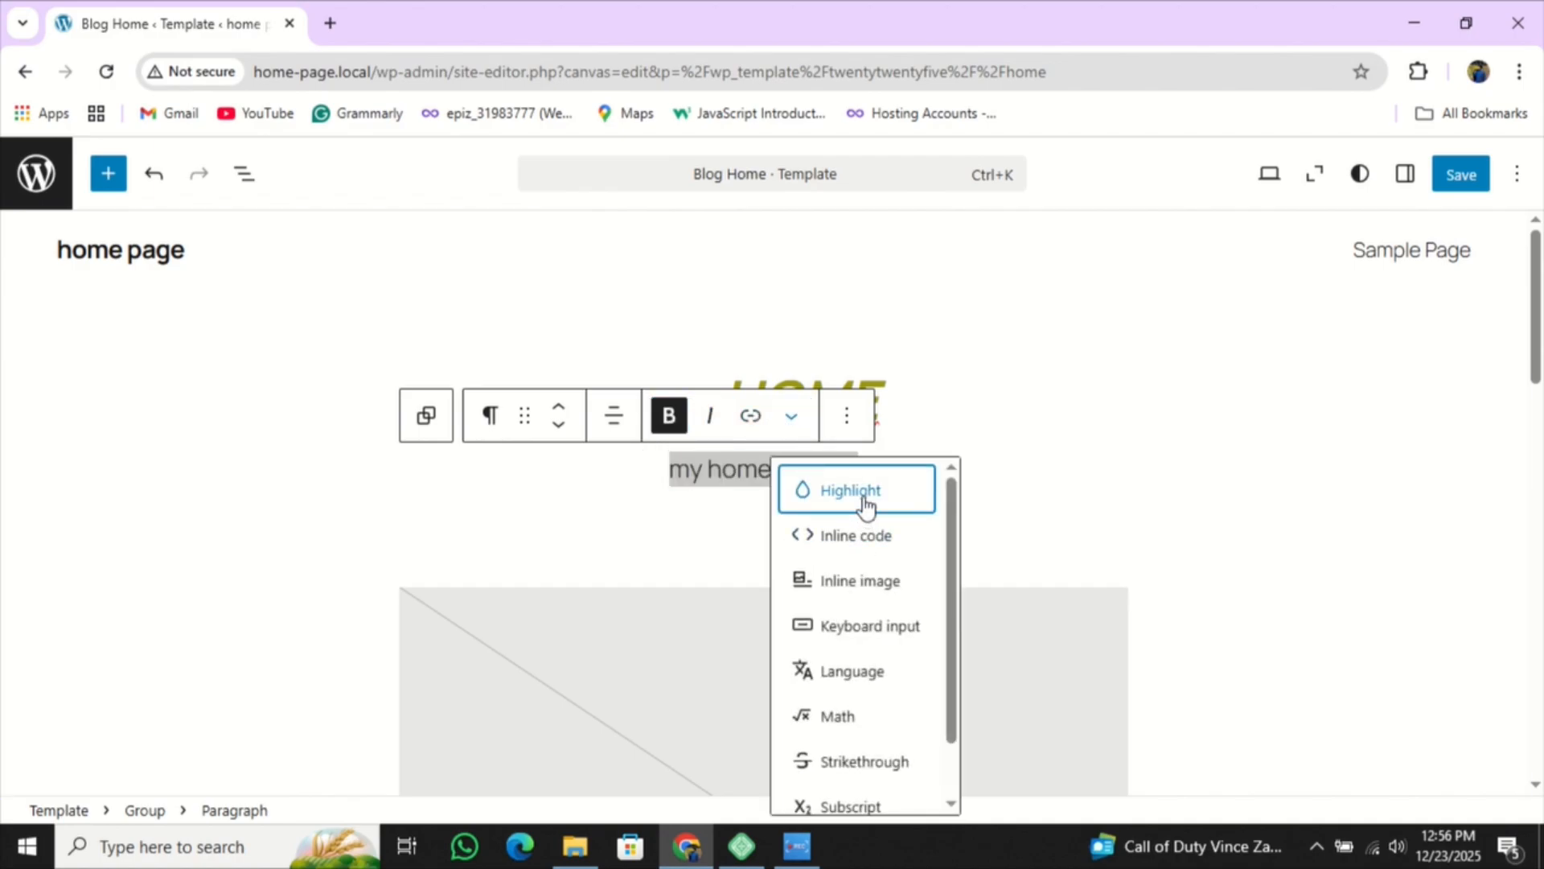
pyautogui.click(555, 511)
# - Try right alignment on the tagline, then set it back to centre
pyautogui.moveTo(861, 472); pyautogui.dragTo(666, 469)
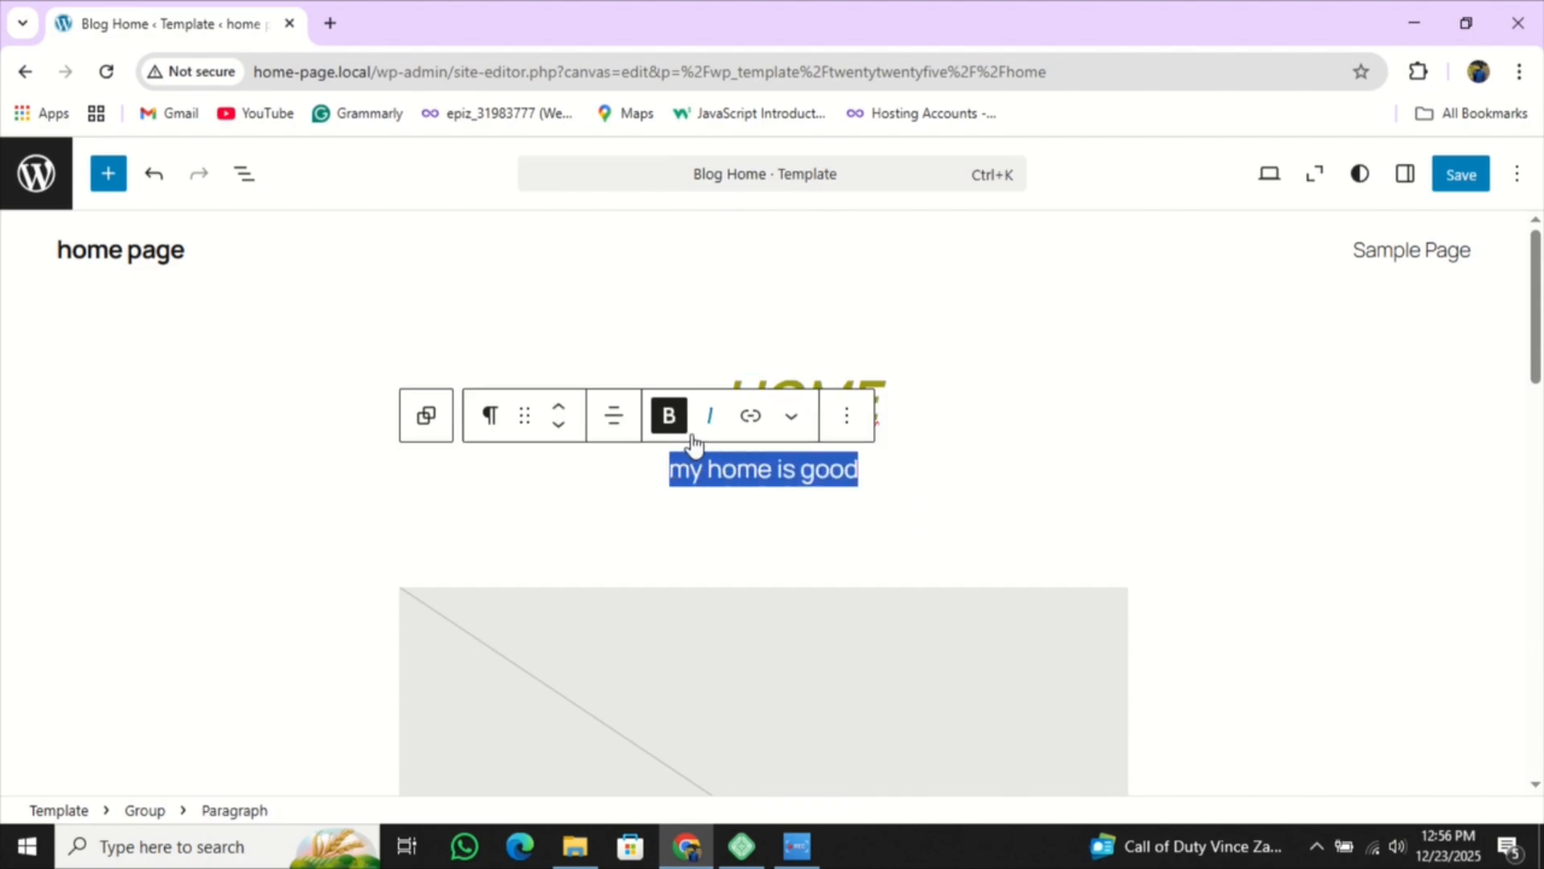
pyautogui.click(616, 420)
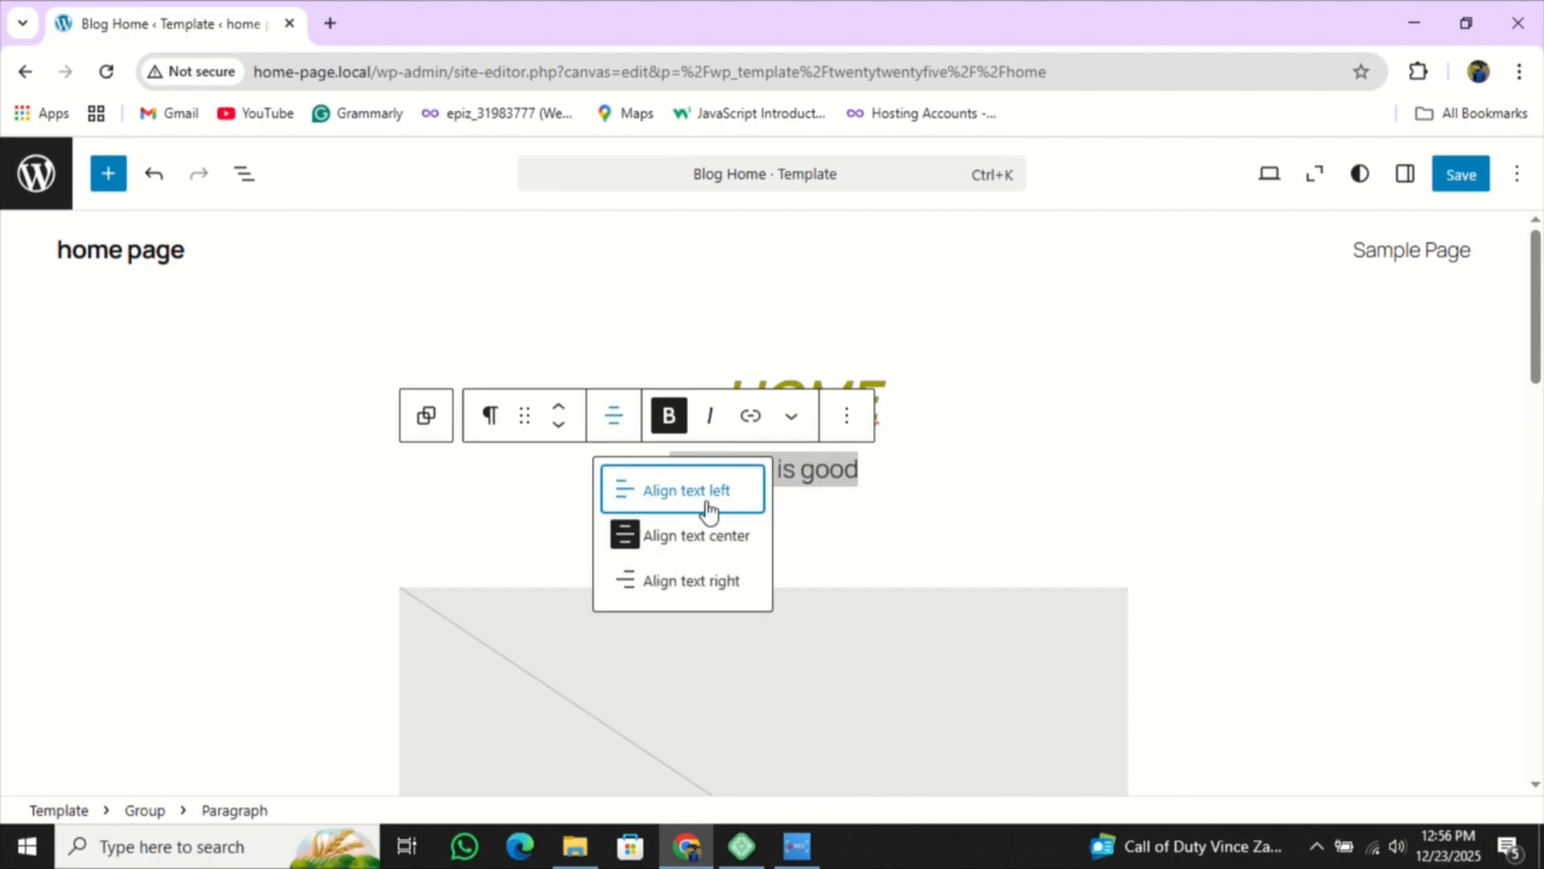
pyautogui.click(697, 582)
pyautogui.click(609, 422)
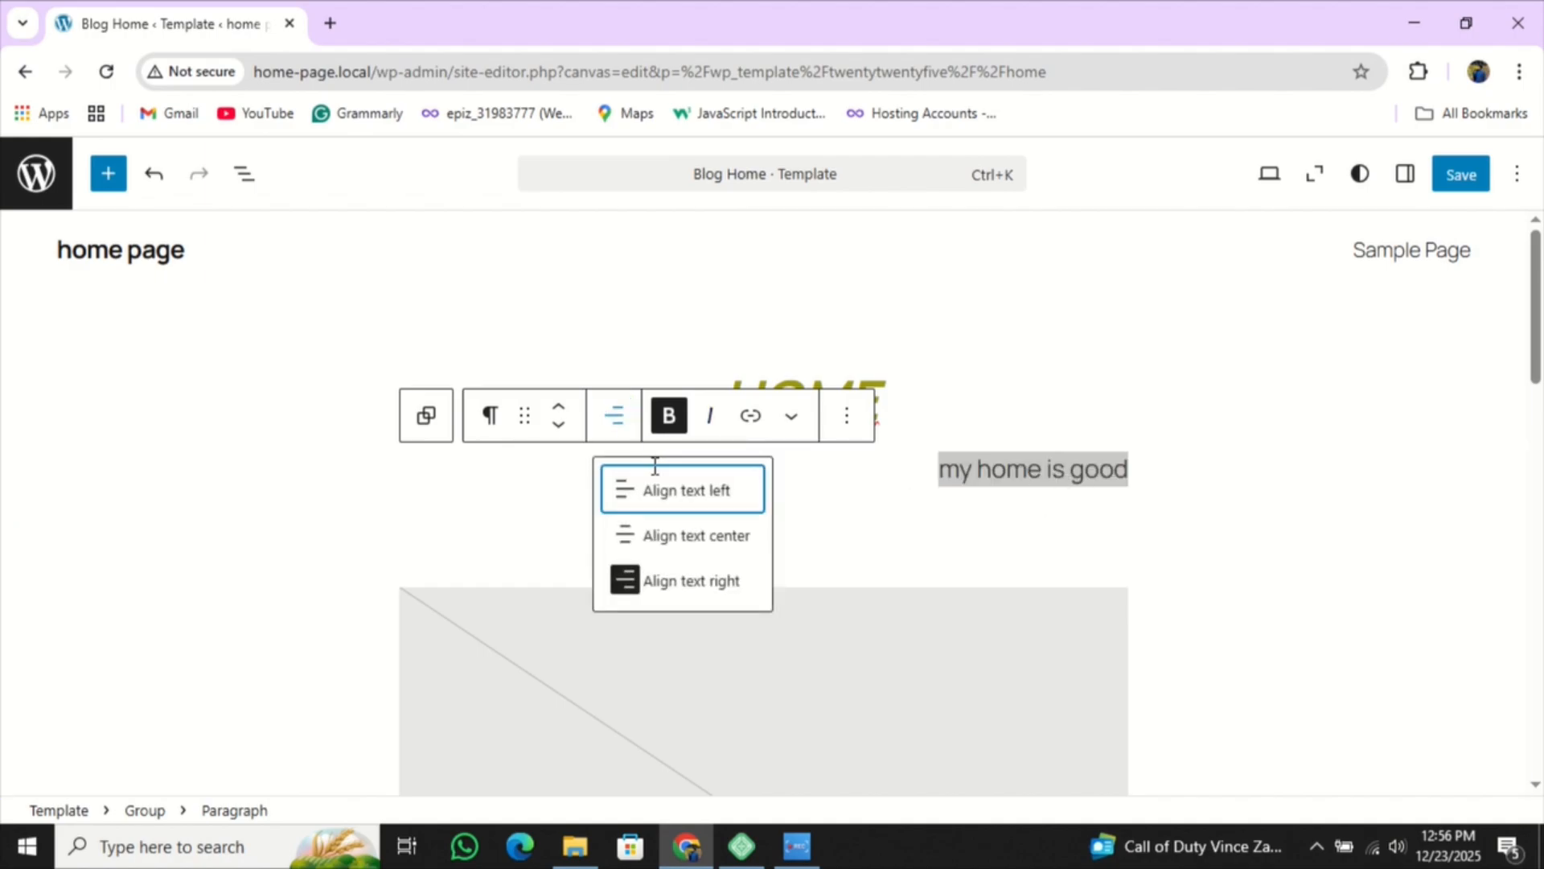
pyautogui.click(675, 534)
pyautogui.click(798, 427)
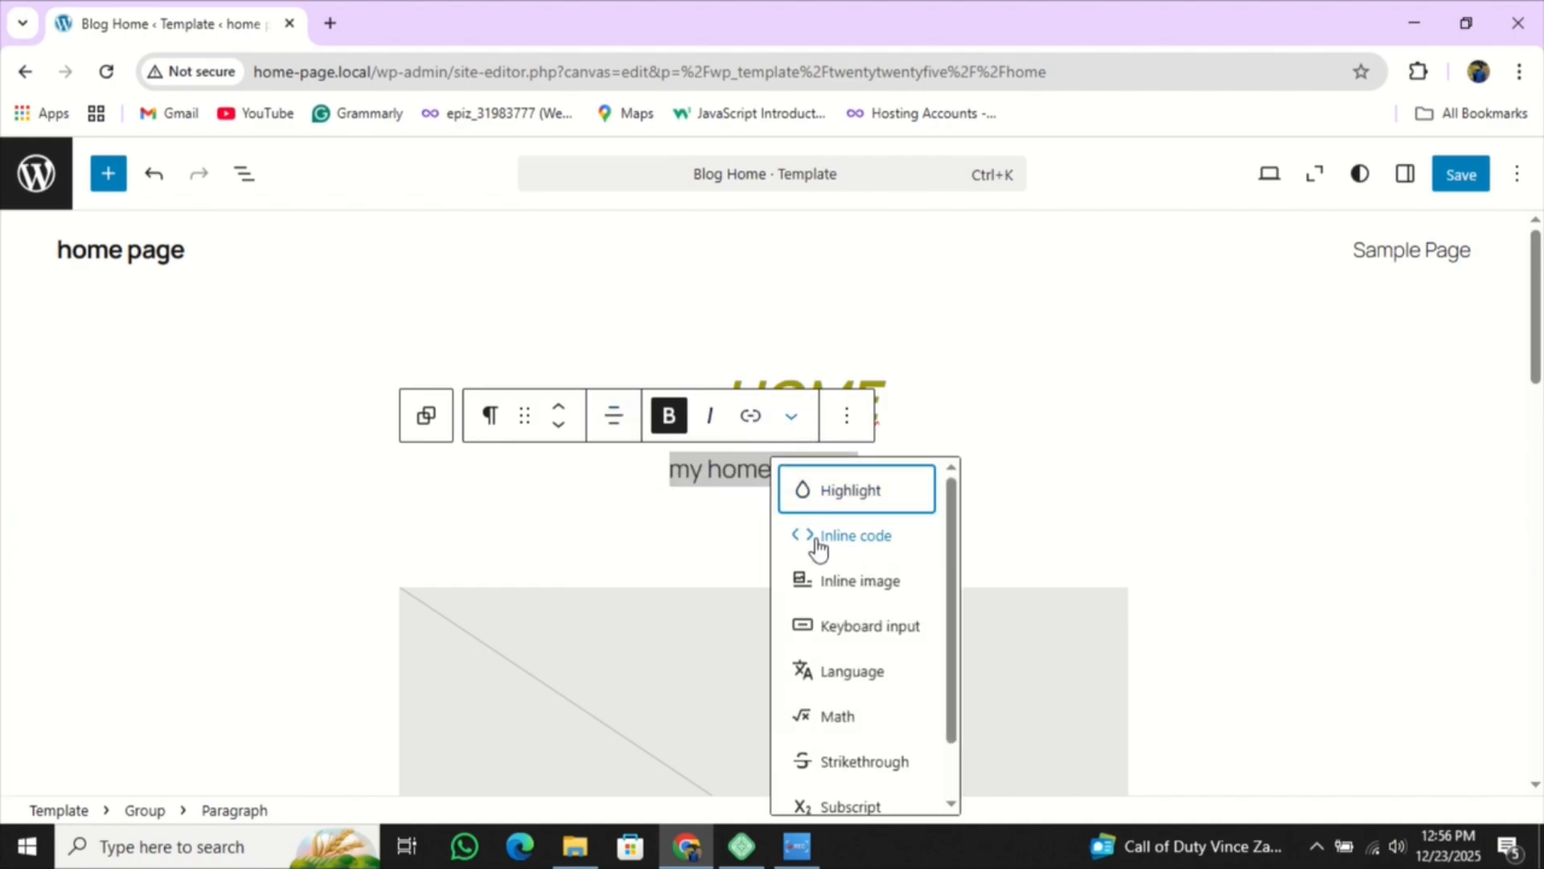
# - Colour the tagline text purple using the Highlight text colour options
pyautogui.click(852, 496)
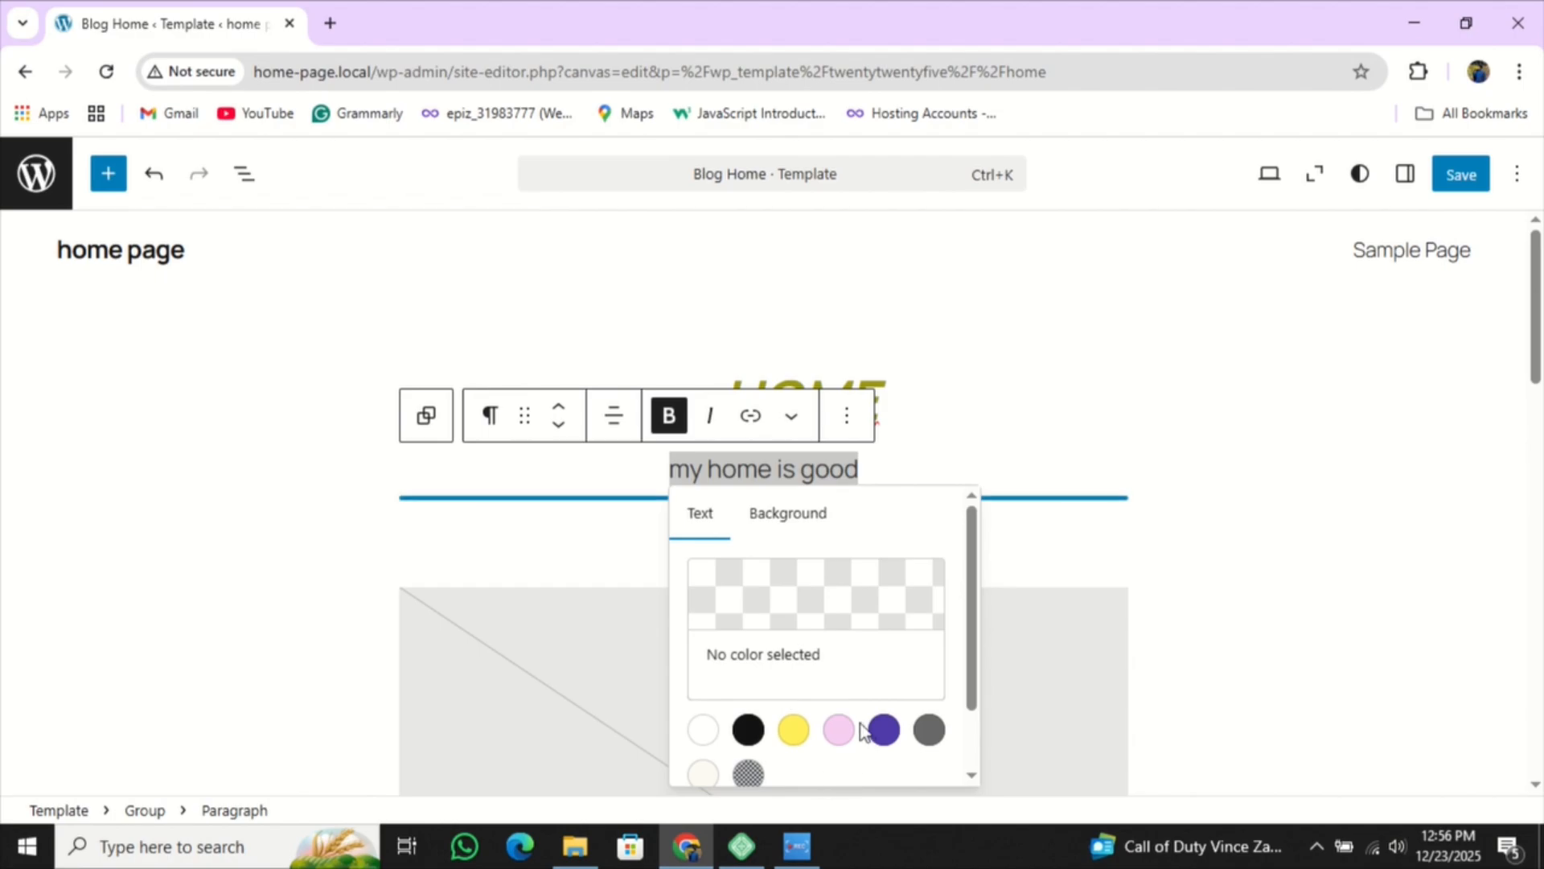
pyautogui.click(883, 729)
pyautogui.click(1053, 542)
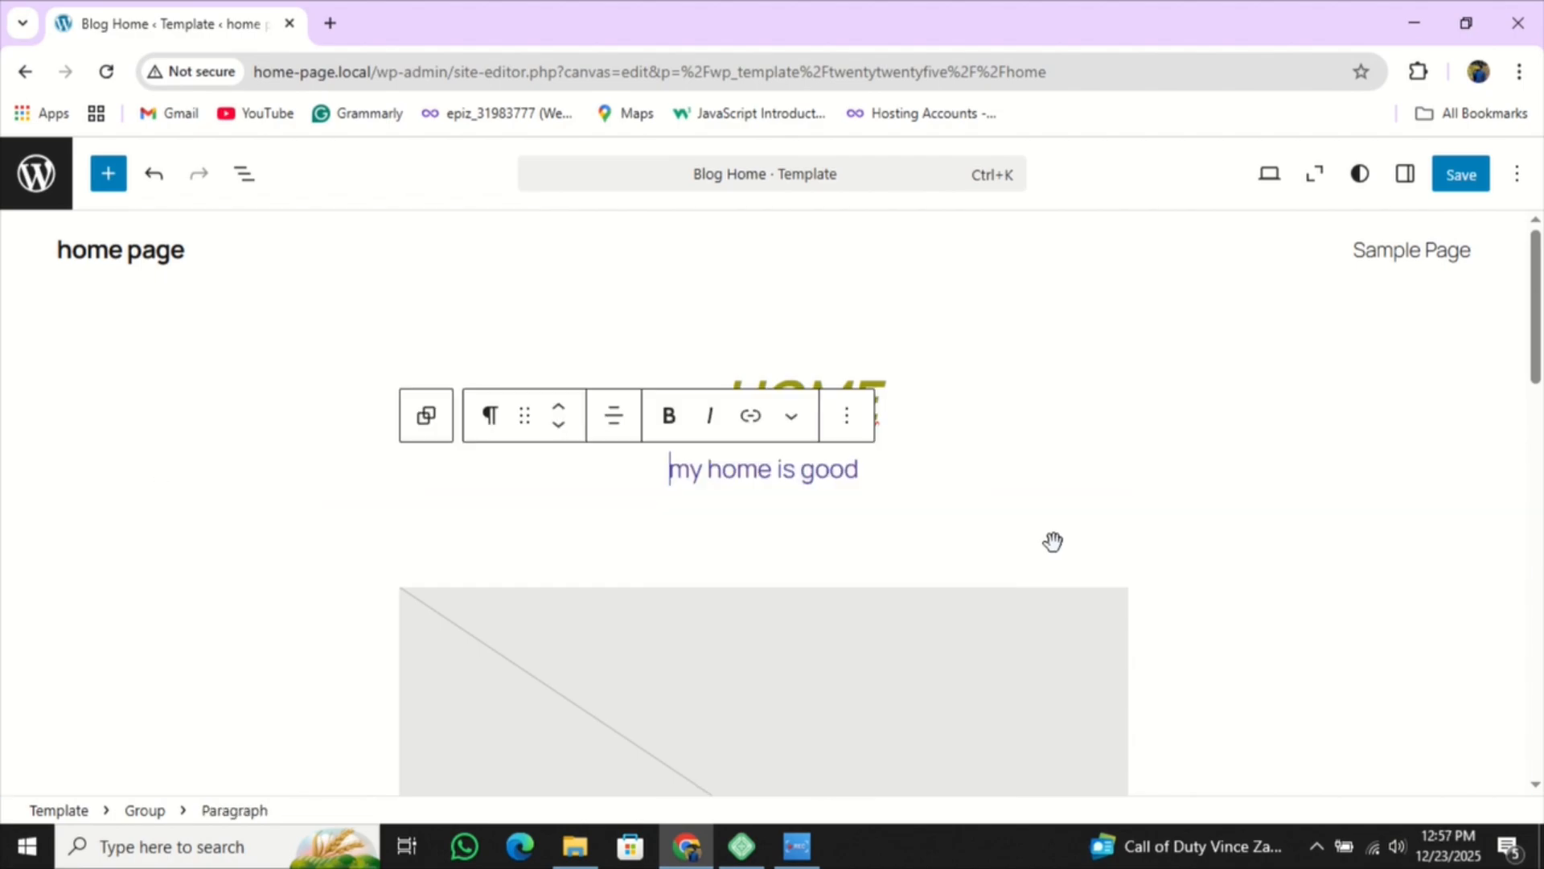
pyautogui.click(900, 498)
pyautogui.scroll(4, 982, 506)
pyautogui.click(958, 483)
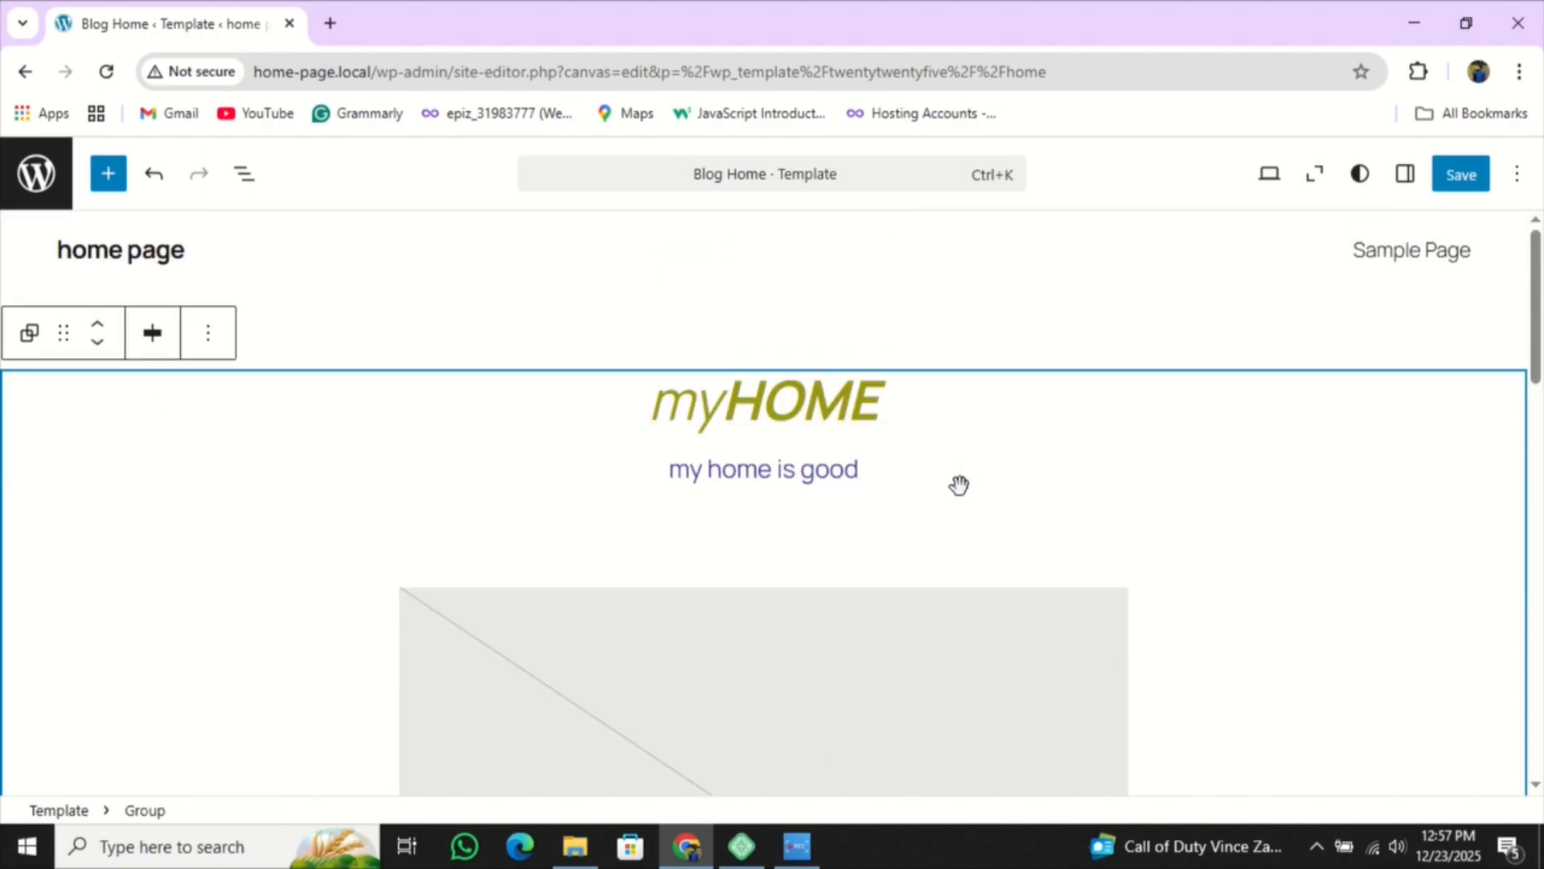
# - Reselect 'my home is good' and change its text colour to the black Contrast swatch
pyautogui.click(829, 470)
pyautogui.moveTo(861, 471); pyautogui.dragTo(725, 454)
pyautogui.click(795, 418)
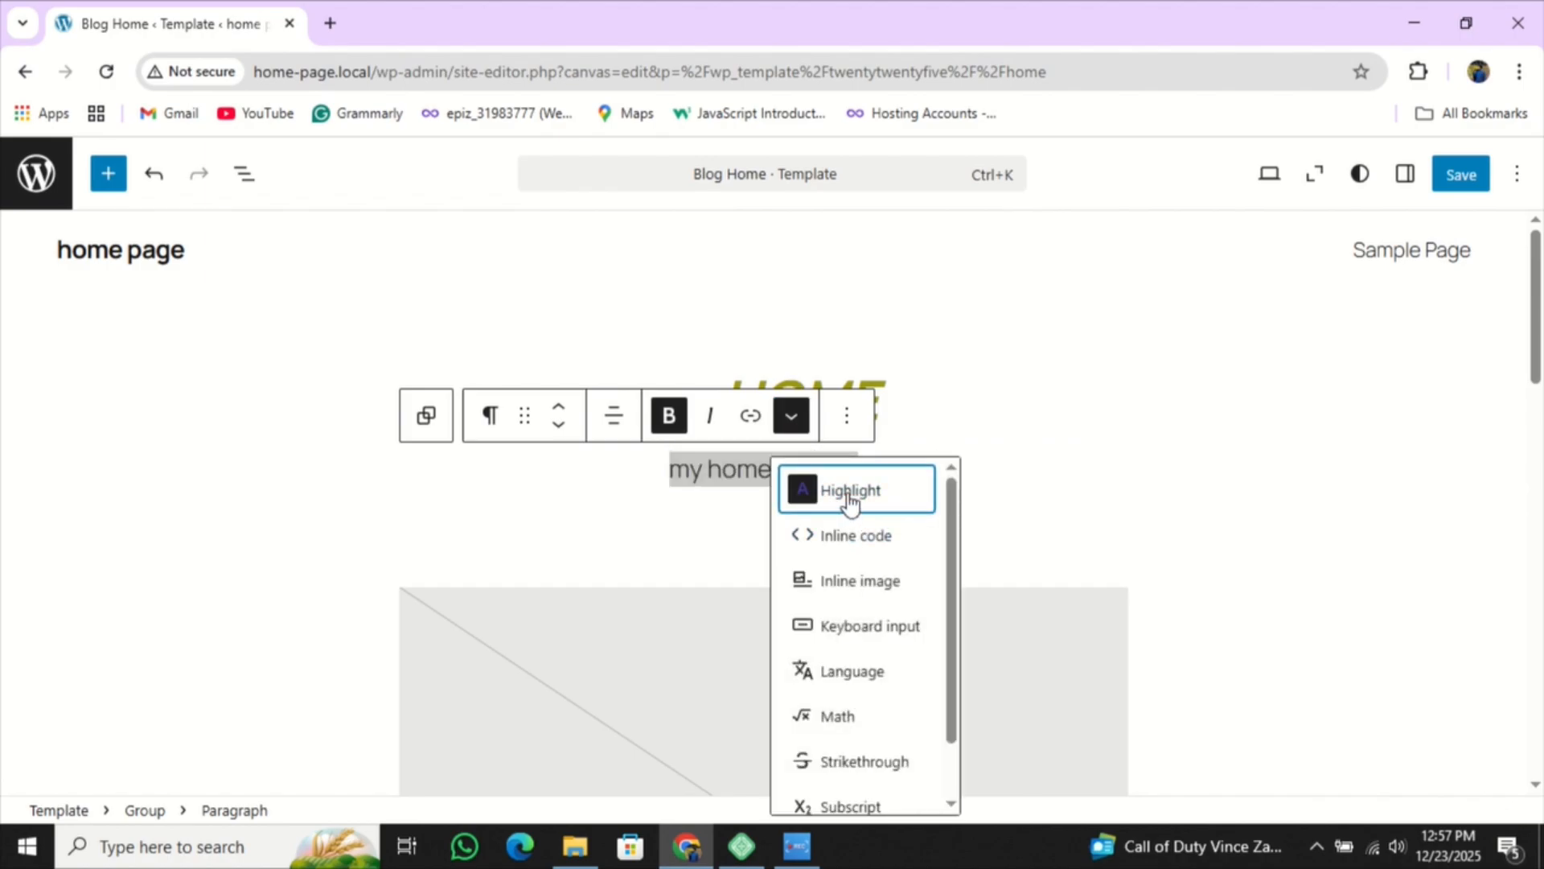
pyautogui.click(850, 498)
pyautogui.click(741, 732)
pyautogui.click(1065, 514)
pyautogui.scroll(-4, 1003, 506)
pyautogui.click(1003, 507)
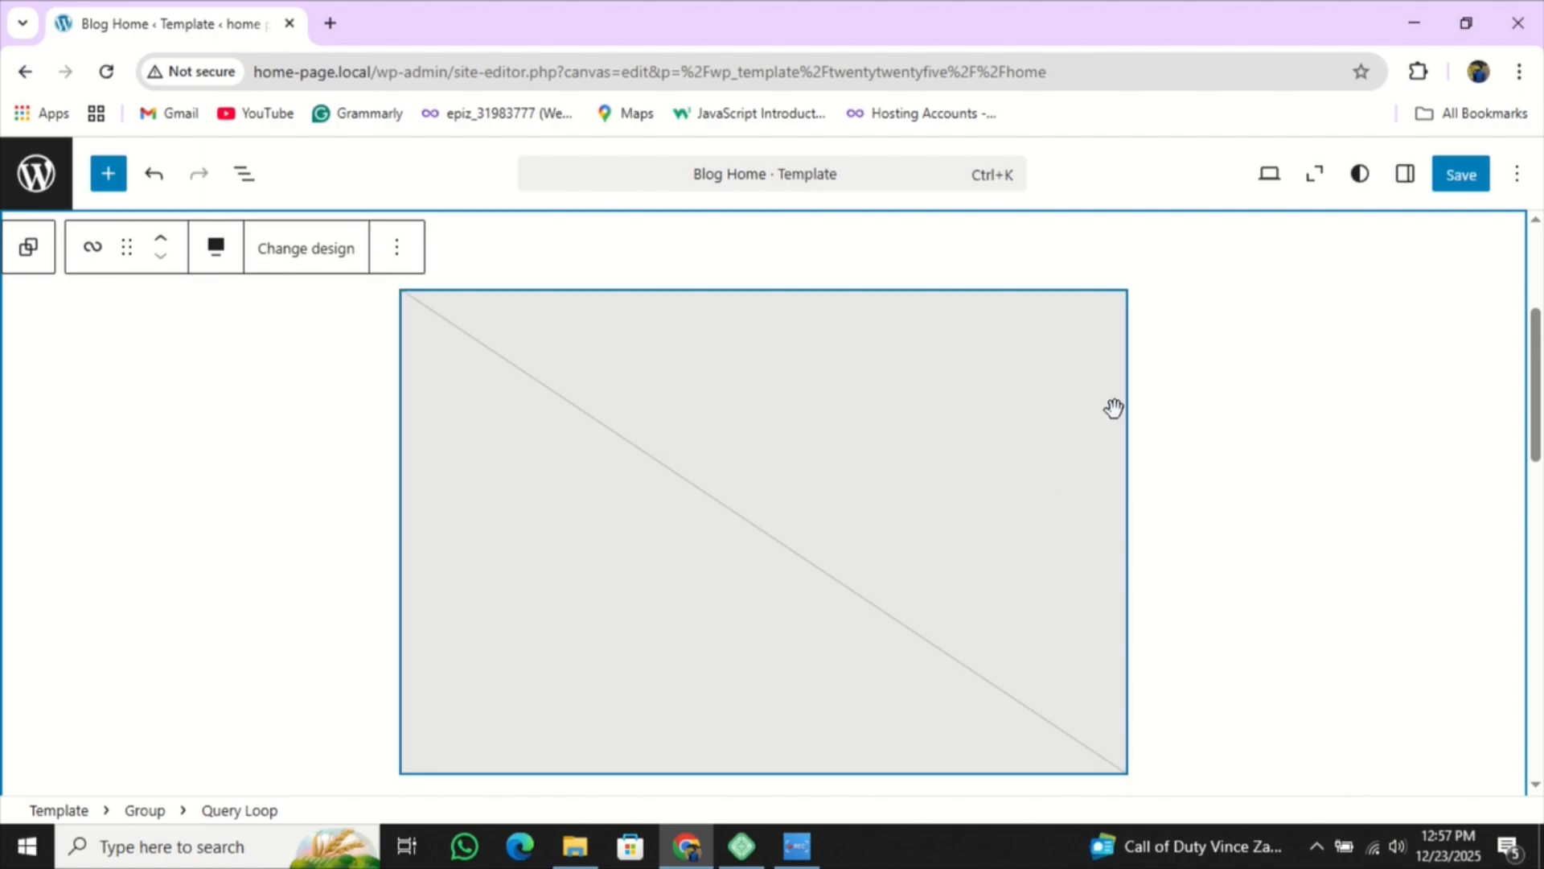
pyautogui.scroll(4, 1094, 419)
pyautogui.click(973, 483)
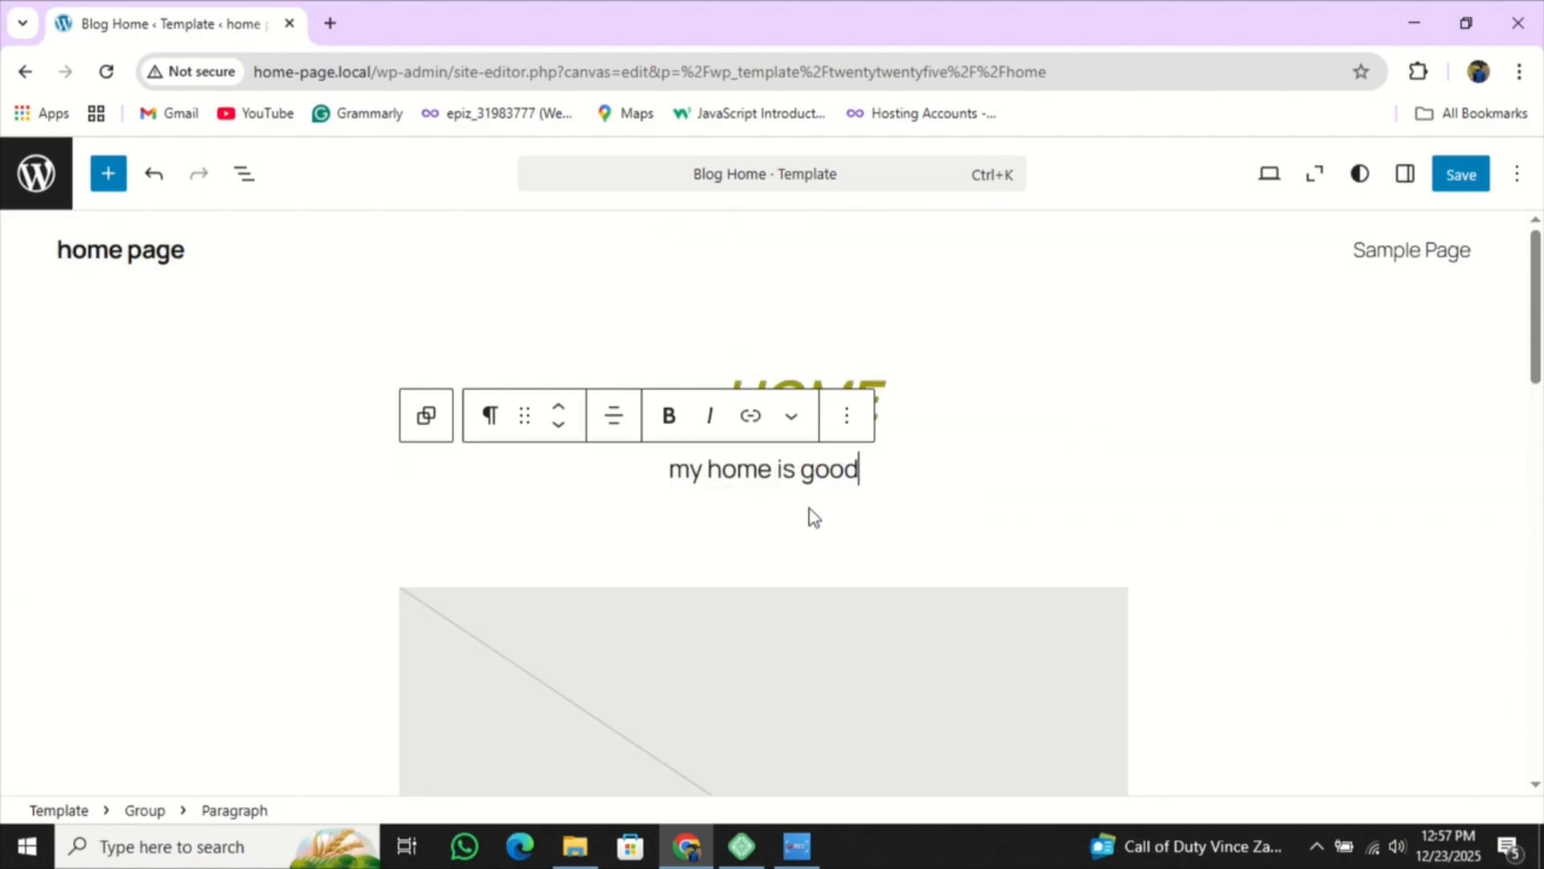
pyautogui.moveTo(772, 503)
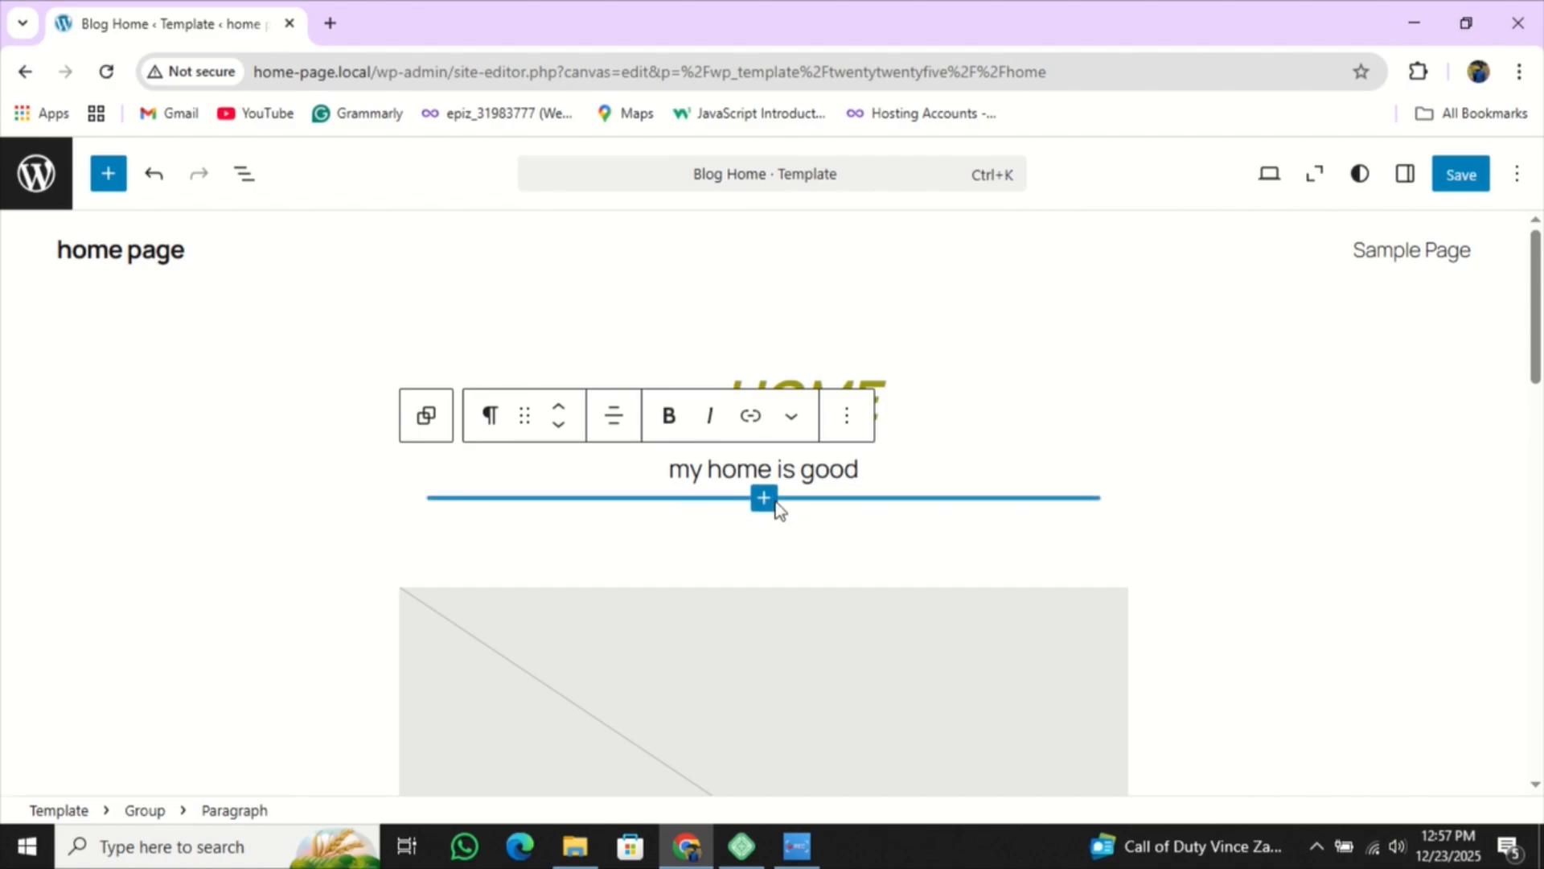
pyautogui.click(775, 506)
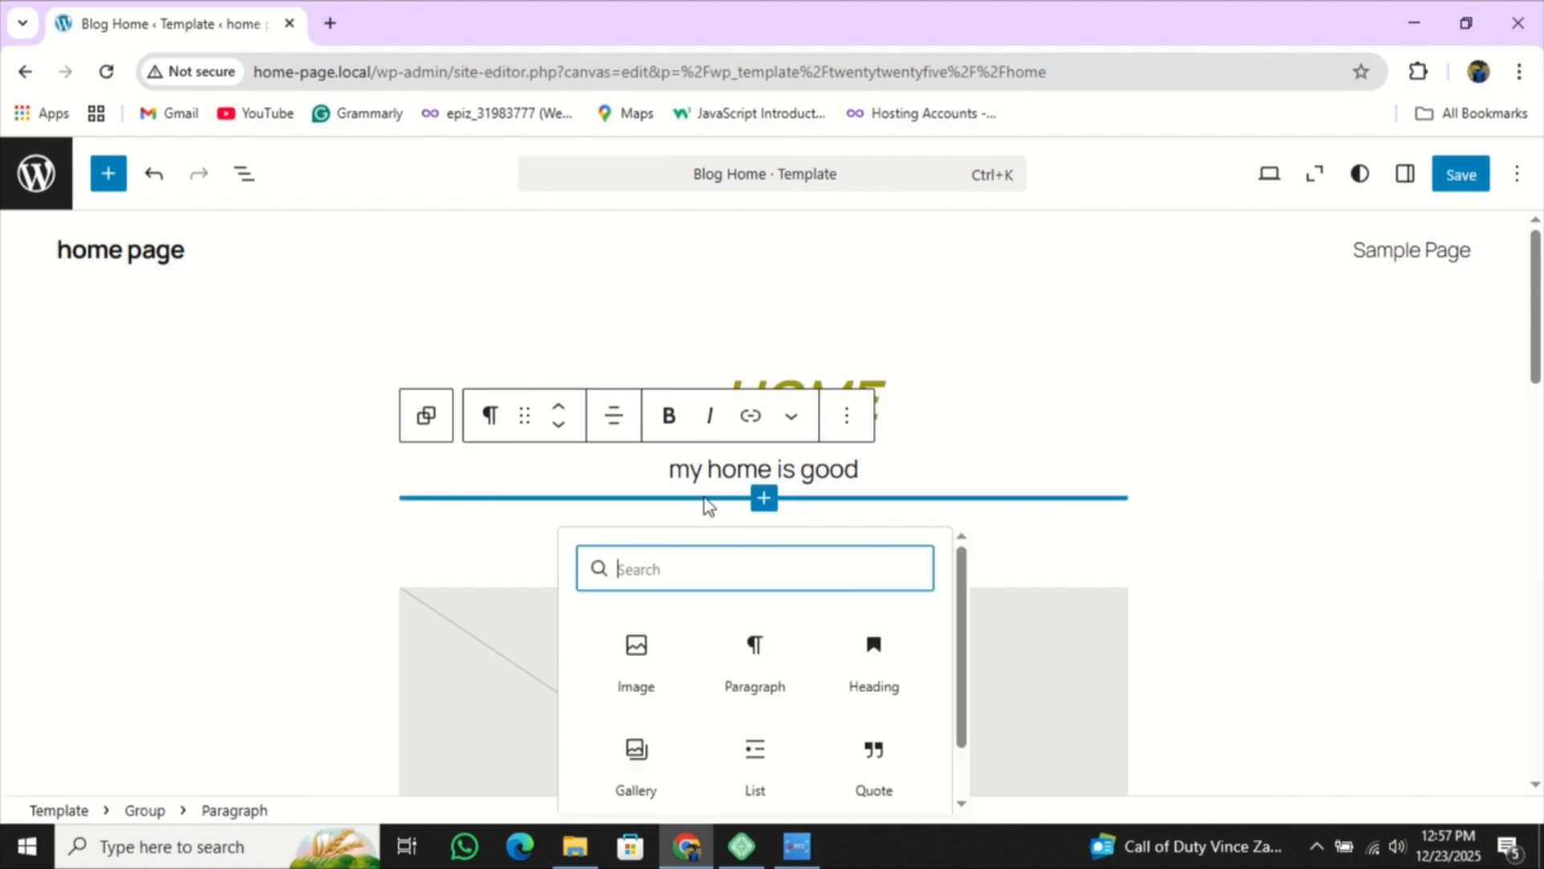
pyautogui.scroll(-1, 878, 604)
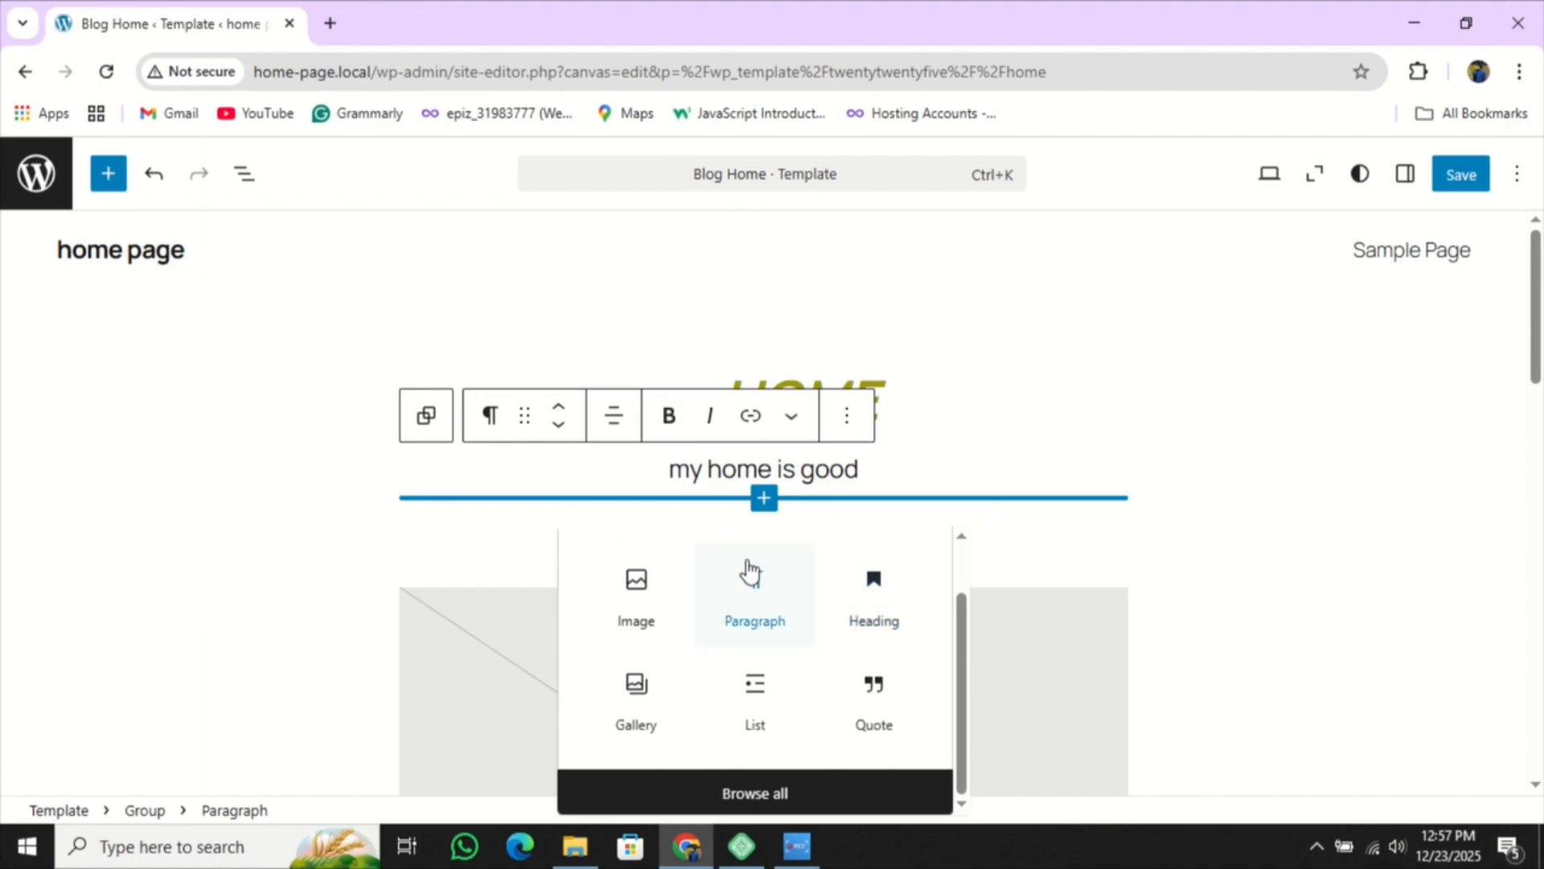
pyautogui.scroll(2, 651, 619)
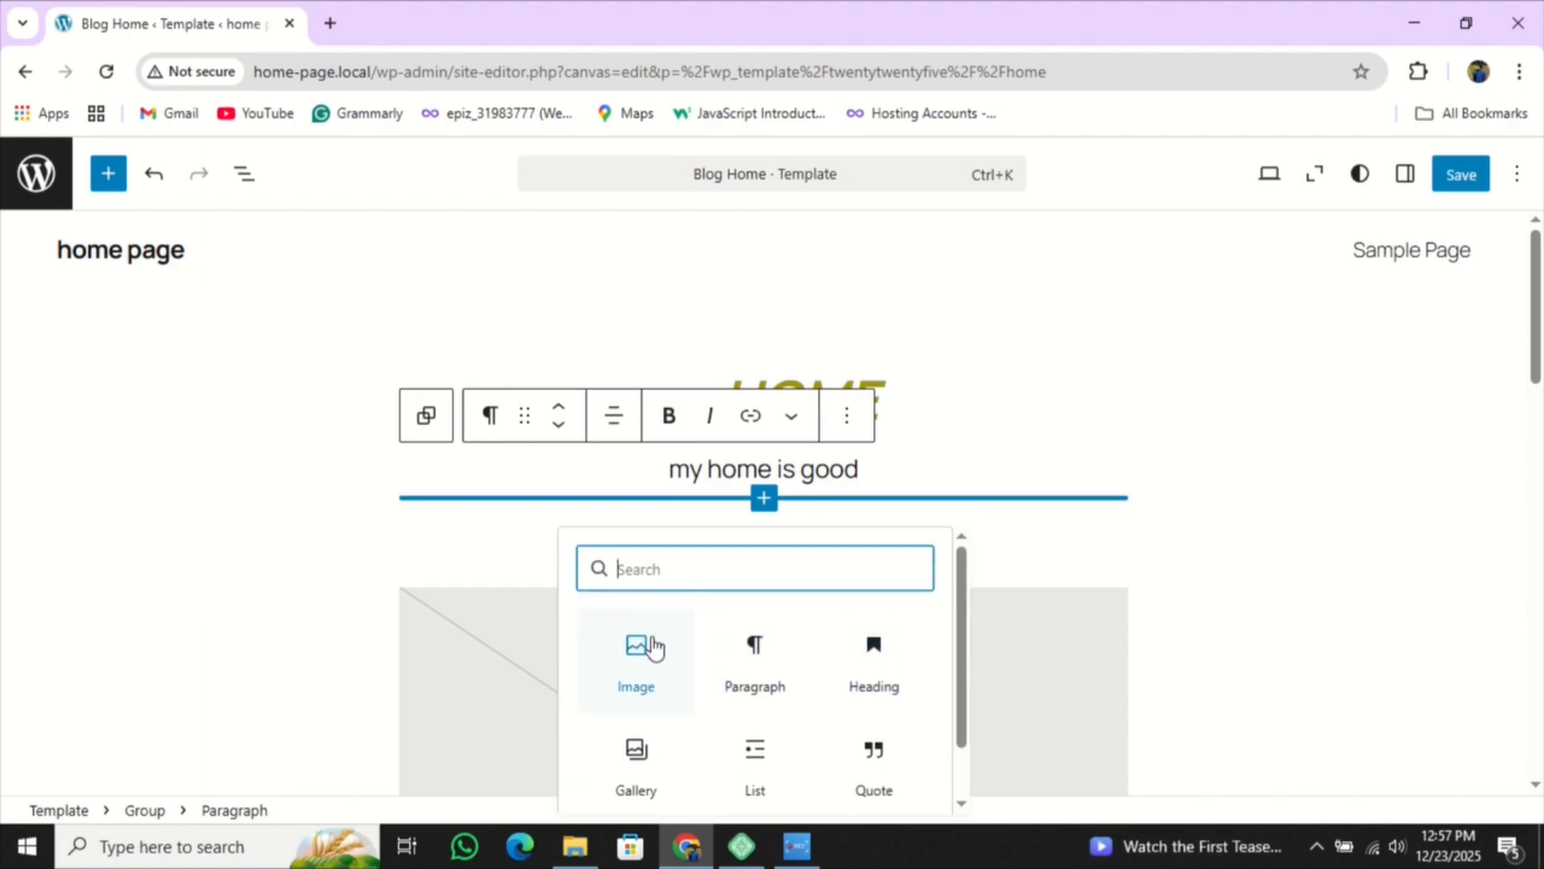
pyautogui.scroll(-2, 659, 648)
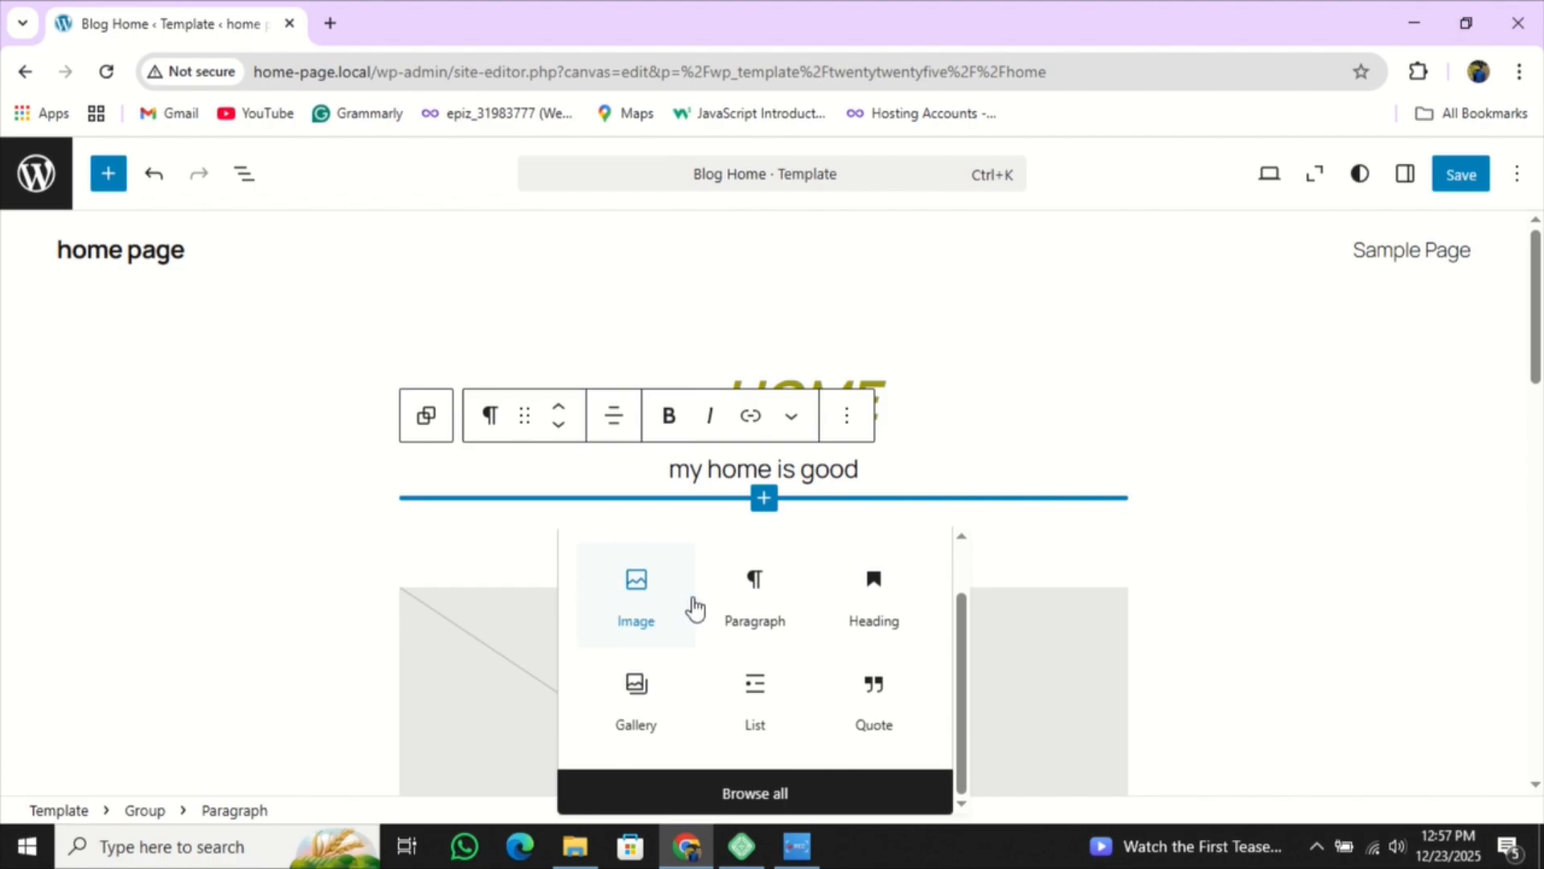
pyautogui.click(693, 607)
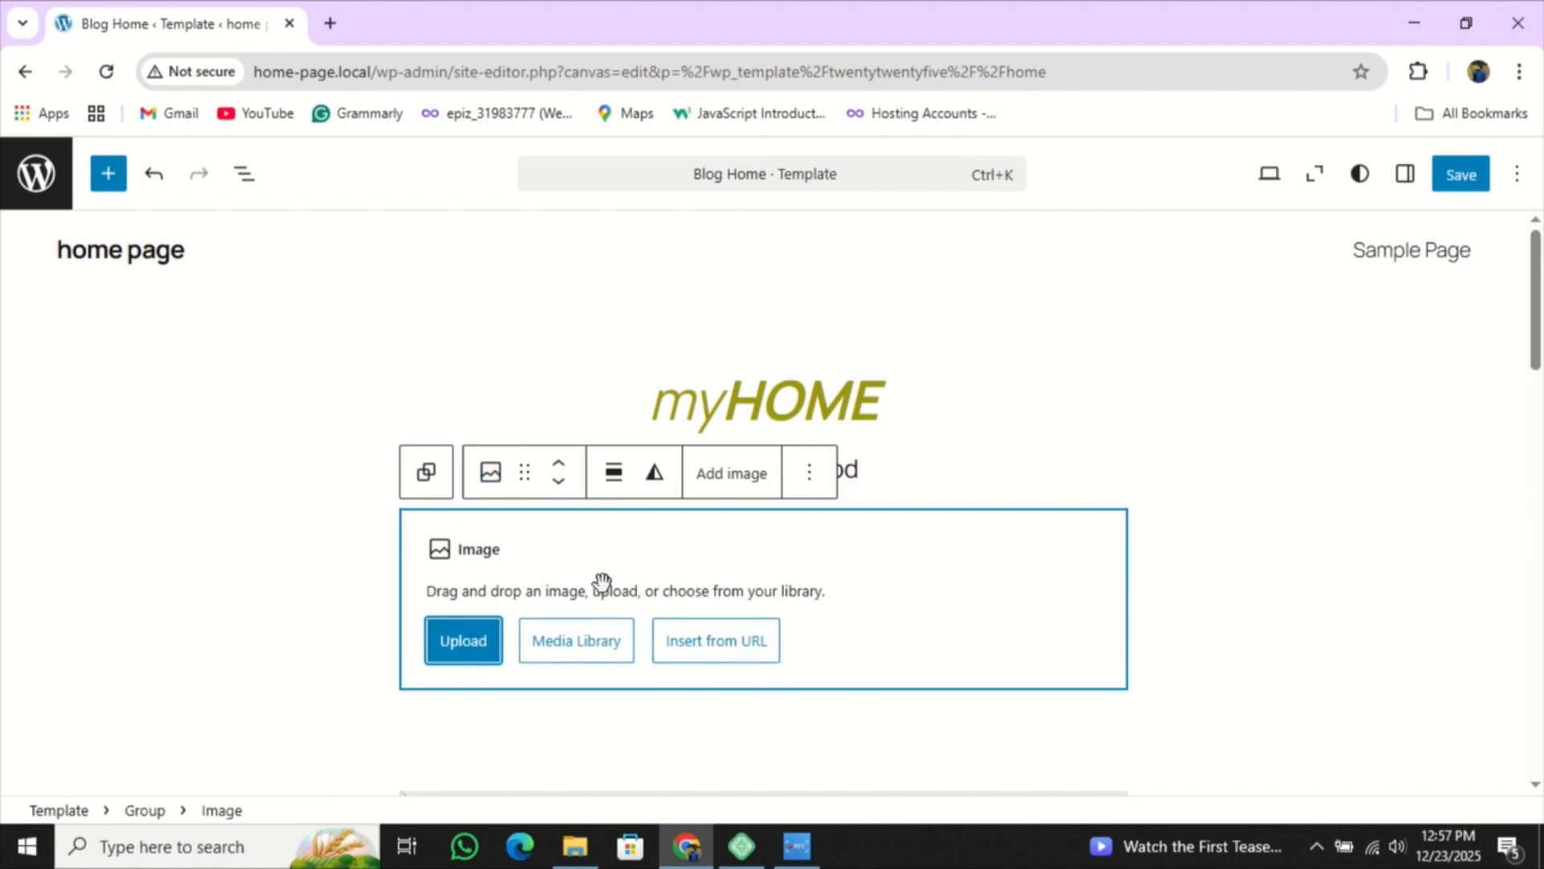
pyautogui.click(497, 643)
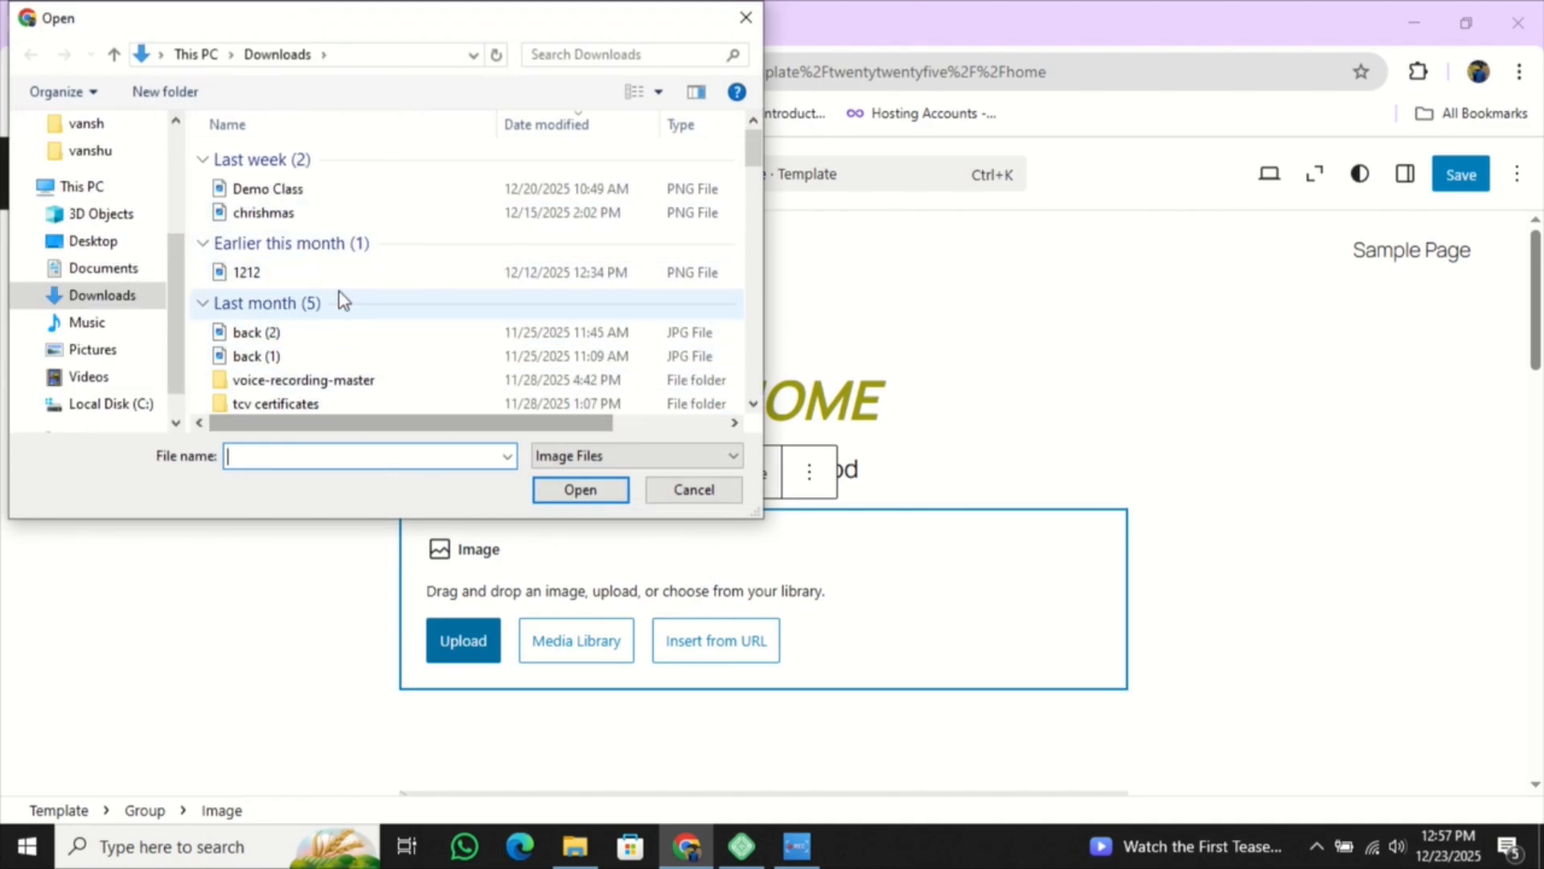
pyautogui.scroll(-2, 338, 288)
pyautogui.scroll(-7, 336, 285)
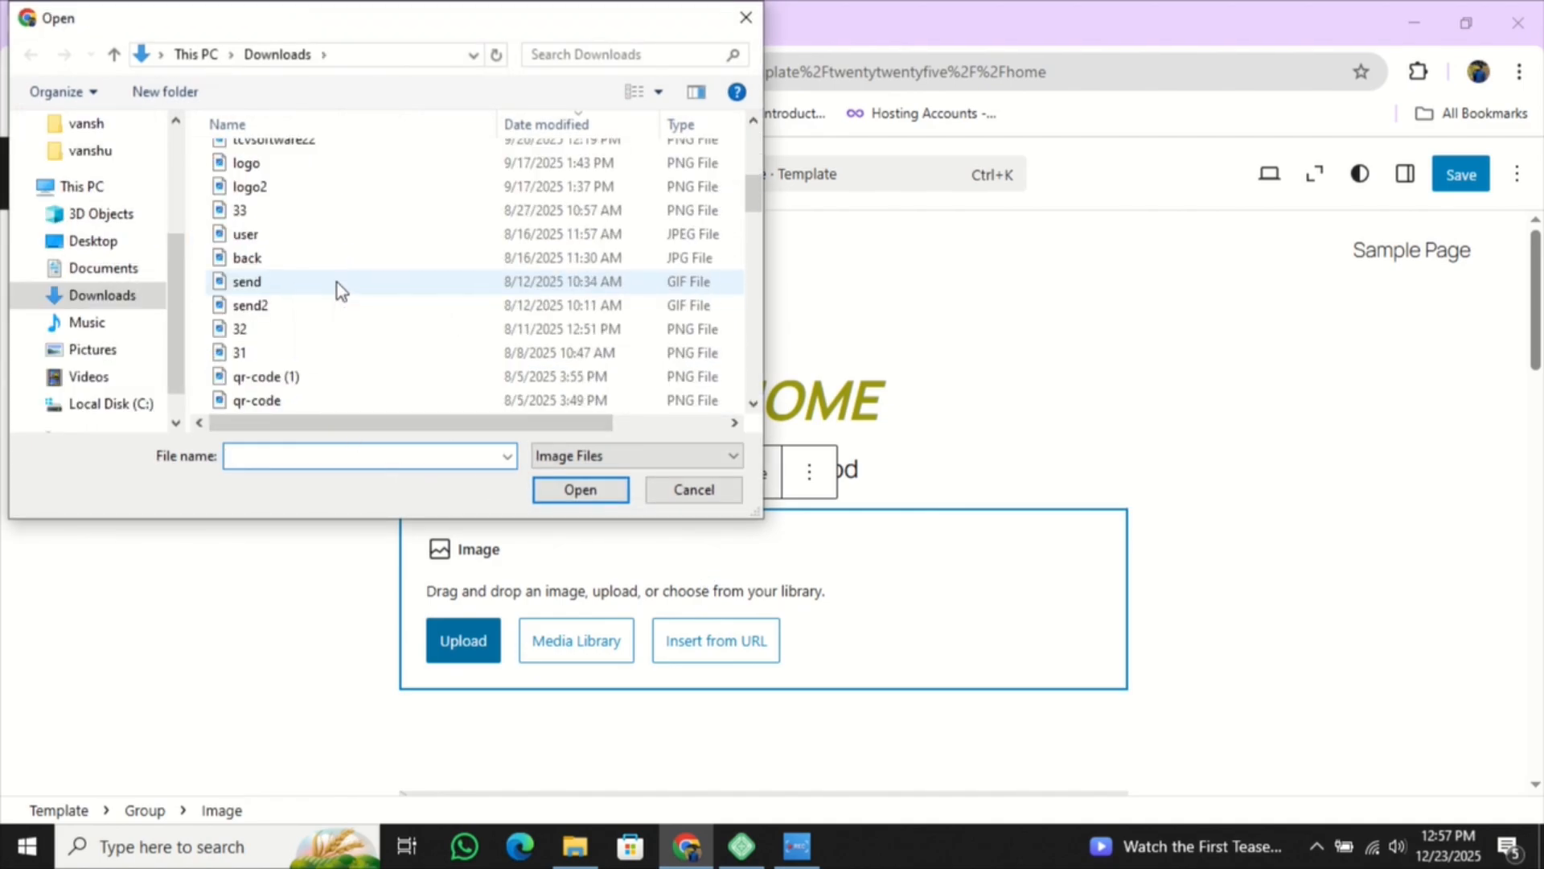
pyautogui.click(334, 261)
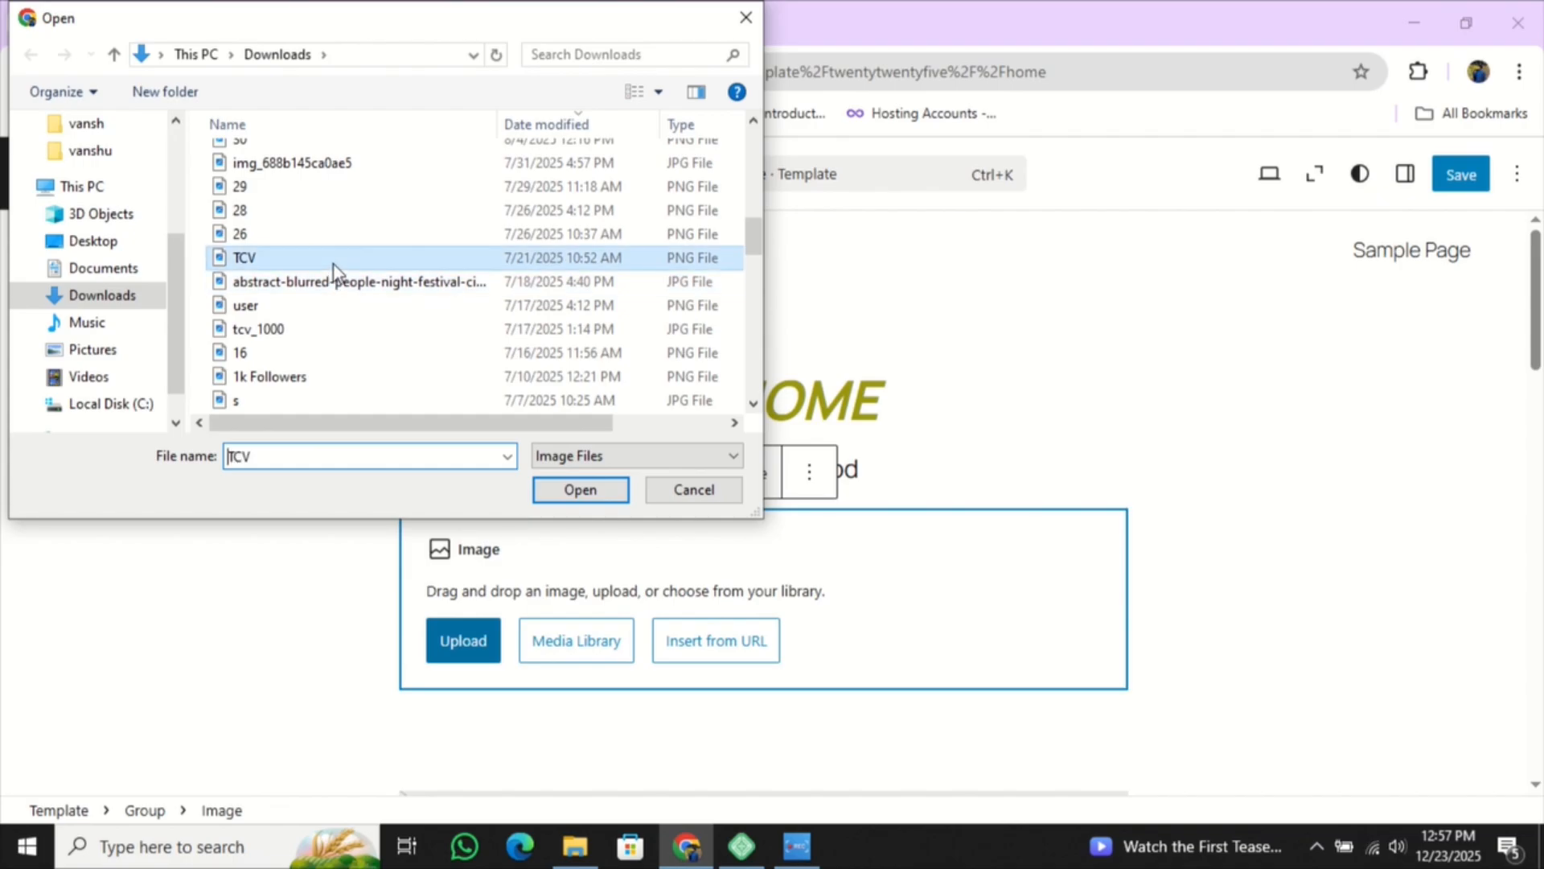
pyautogui.click(581, 490)
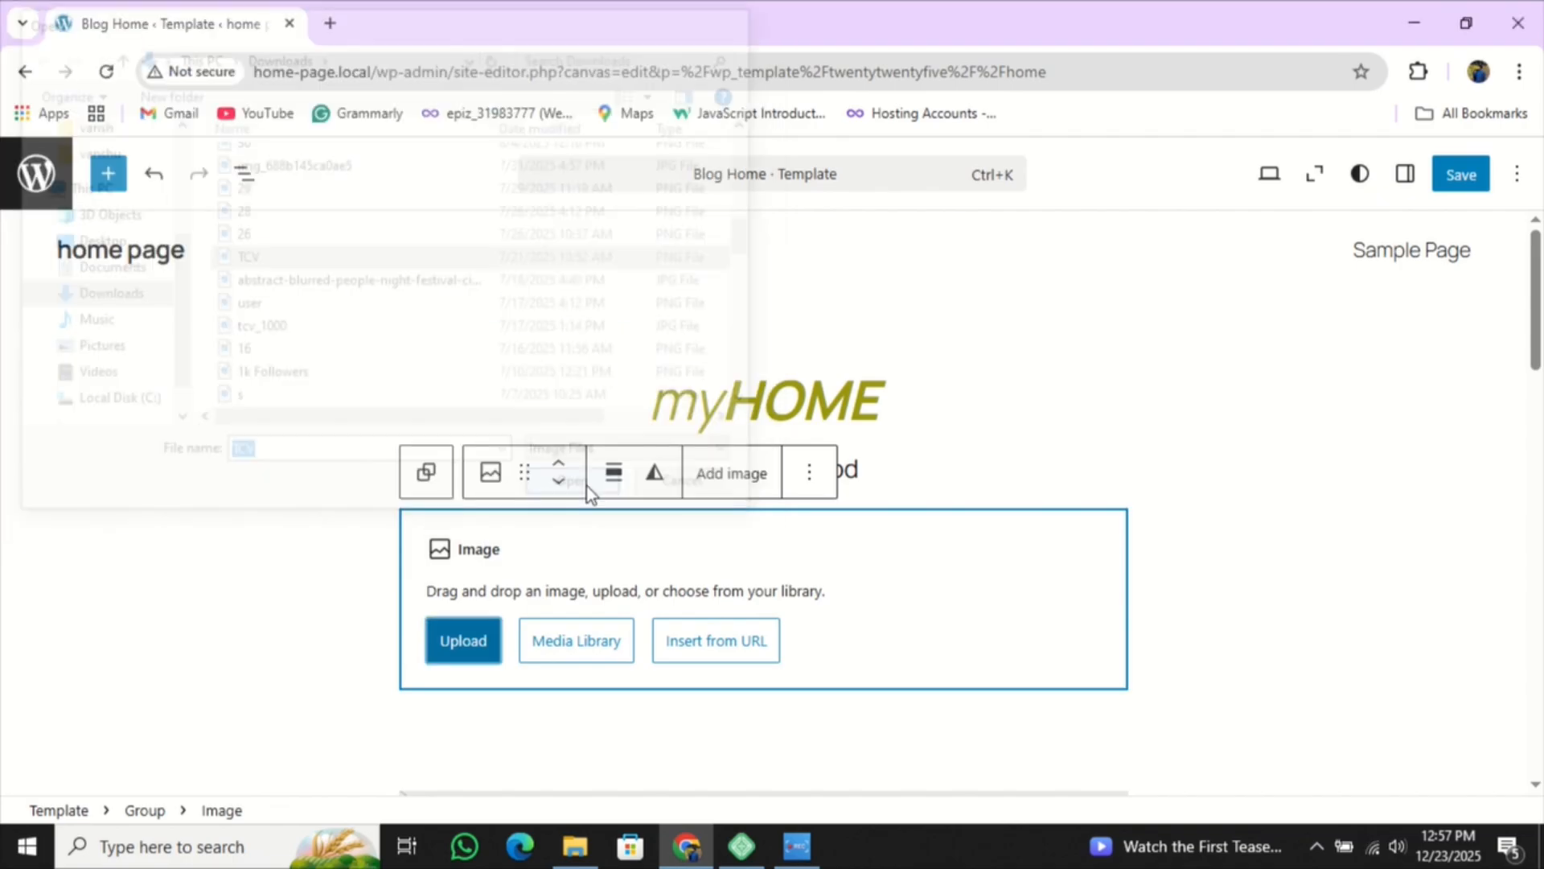
pyautogui.click(931, 475)
pyautogui.scroll(-4, 1046, 627)
pyautogui.scroll(-2, 1067, 678)
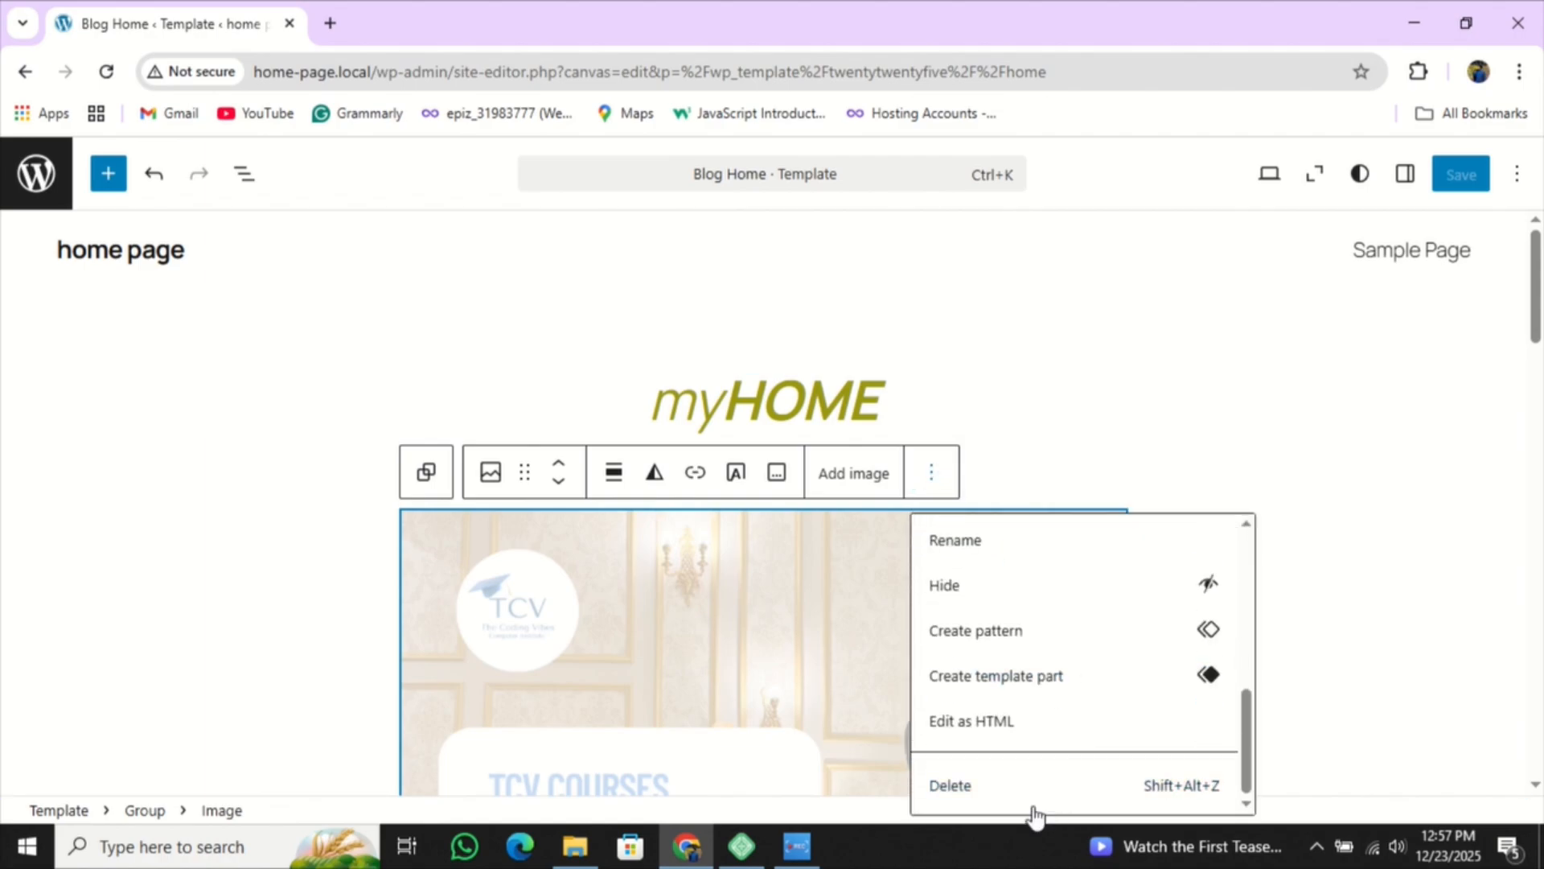
pyautogui.click(1024, 782)
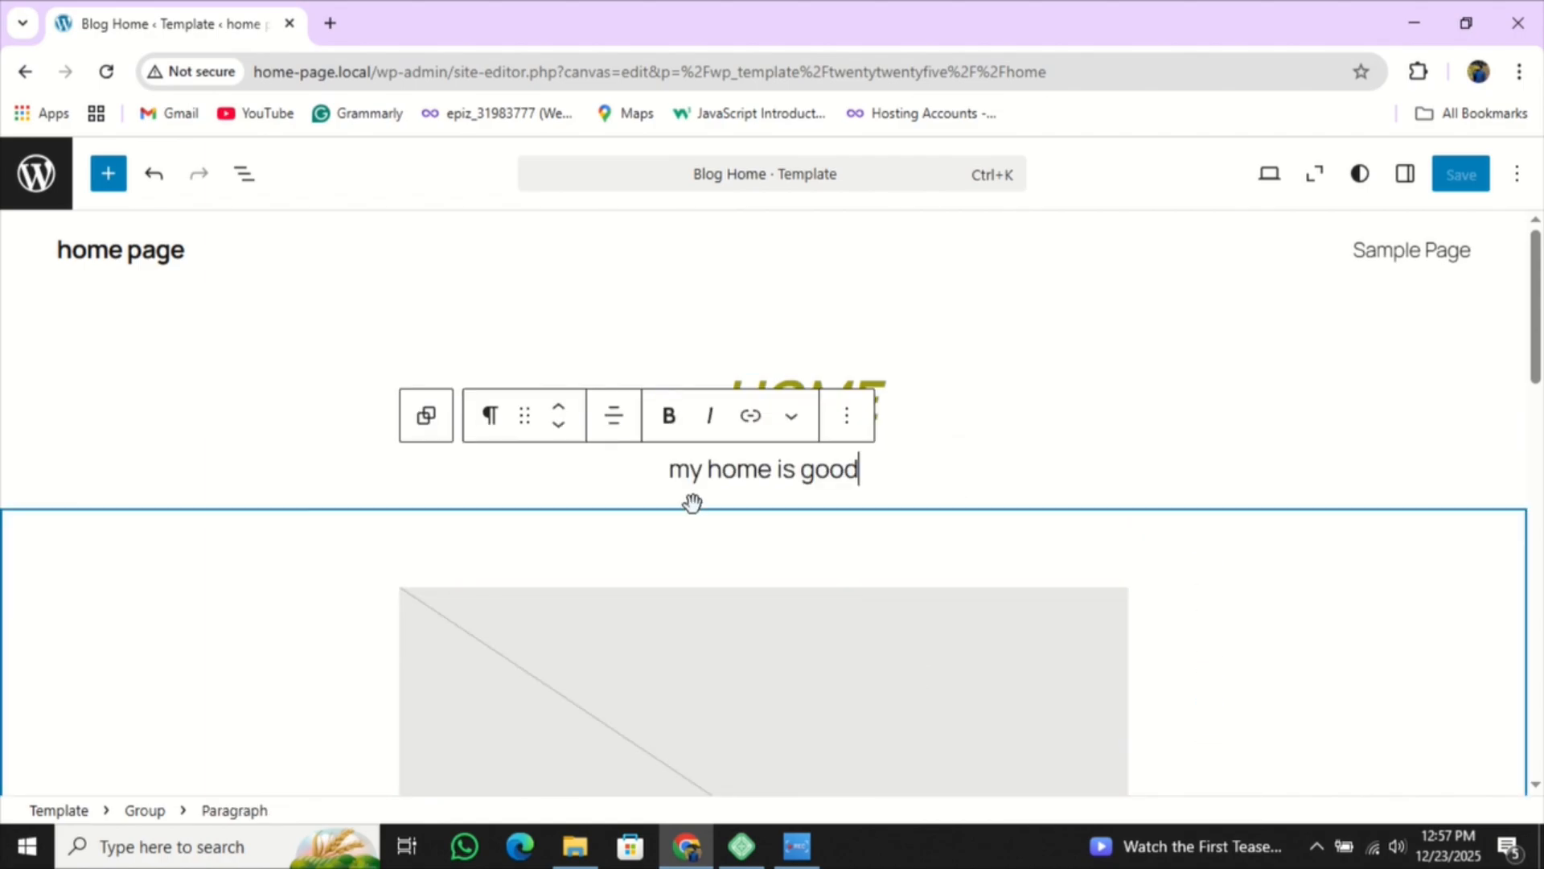
# - Add an Image block below the tagline and upload image 29, the TCV admission poster
pyautogui.click(764, 499)
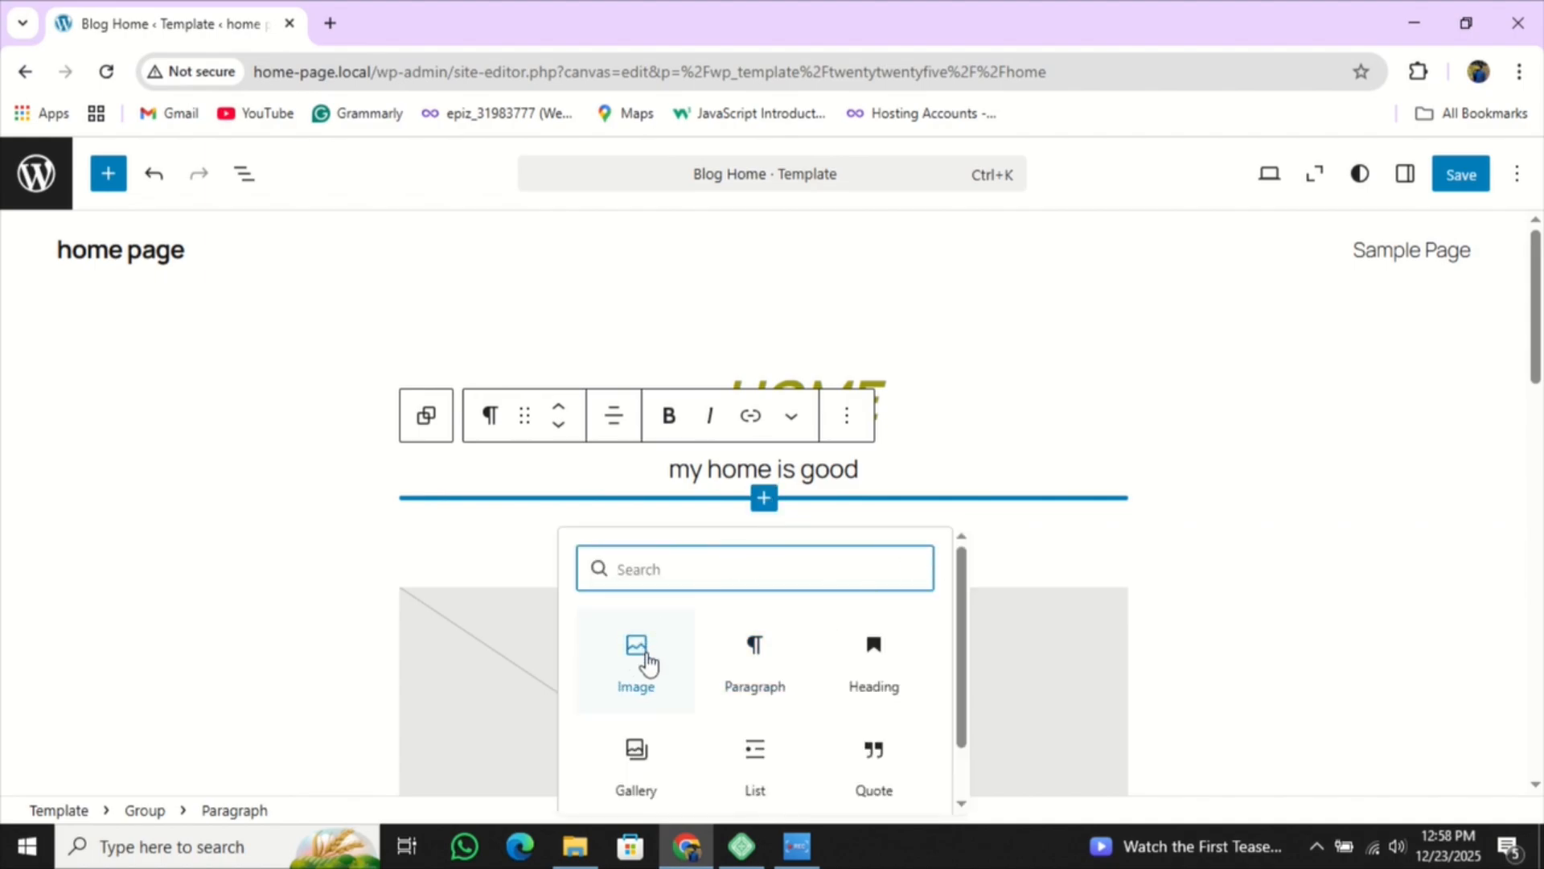
pyautogui.click(644, 661)
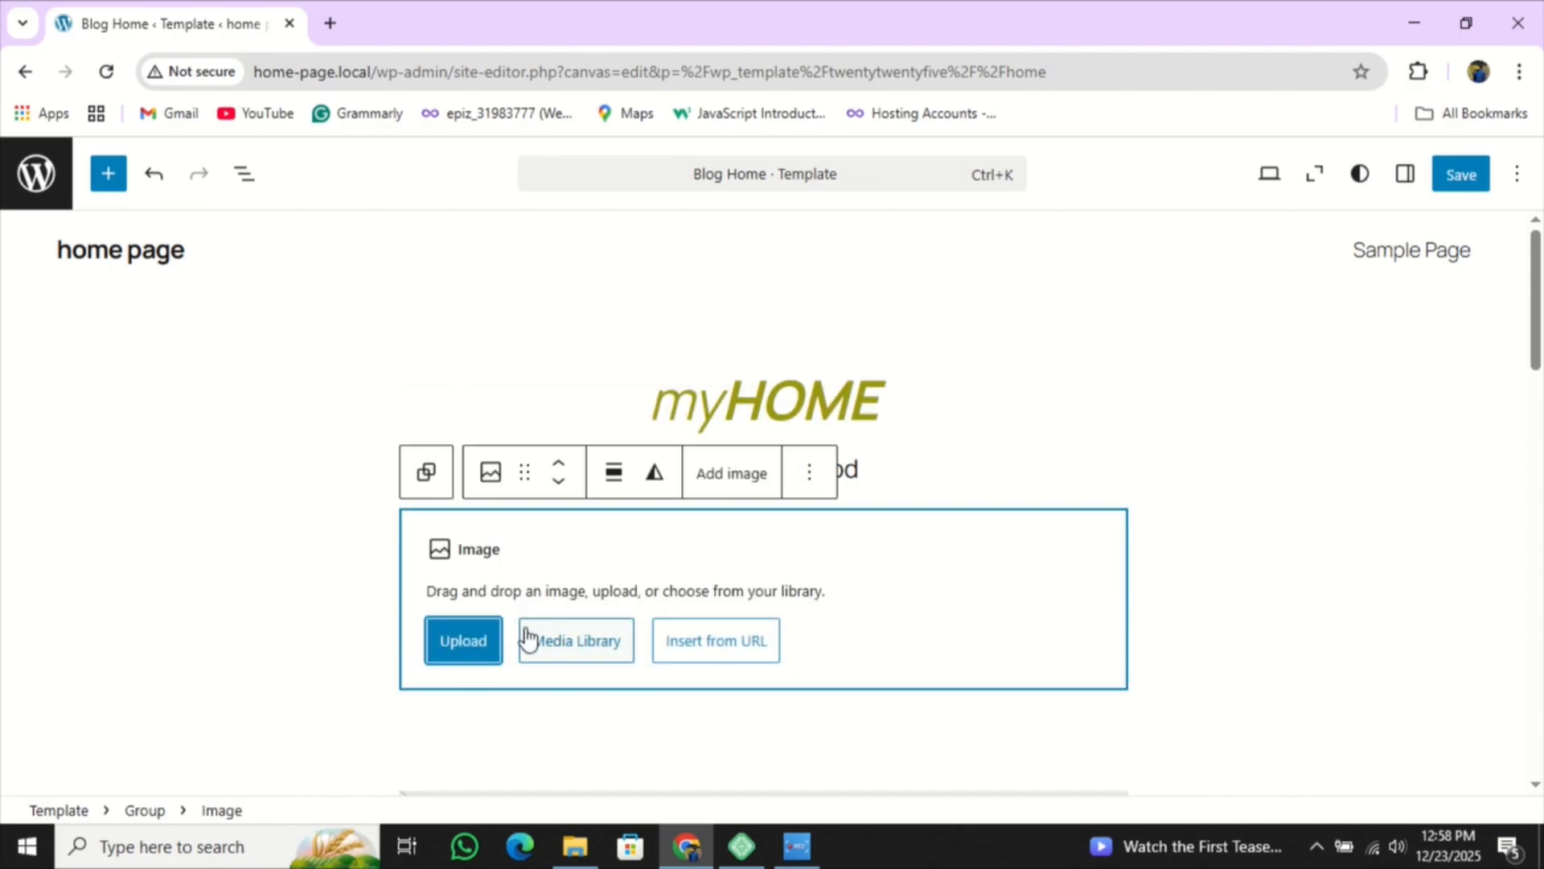
pyautogui.click(471, 649)
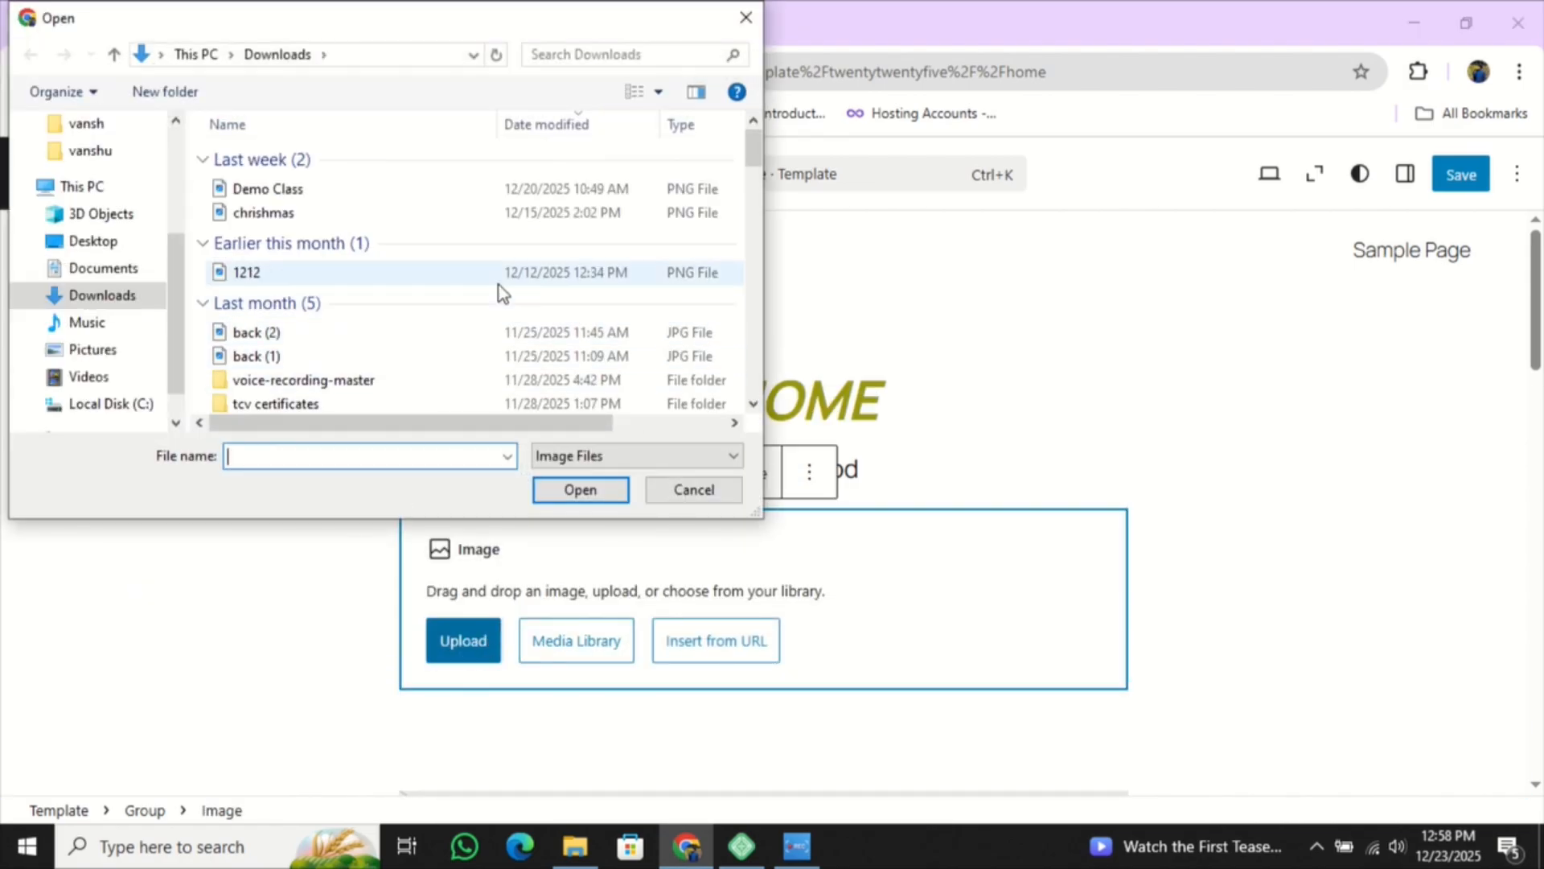
pyautogui.scroll(-3, 389, 291)
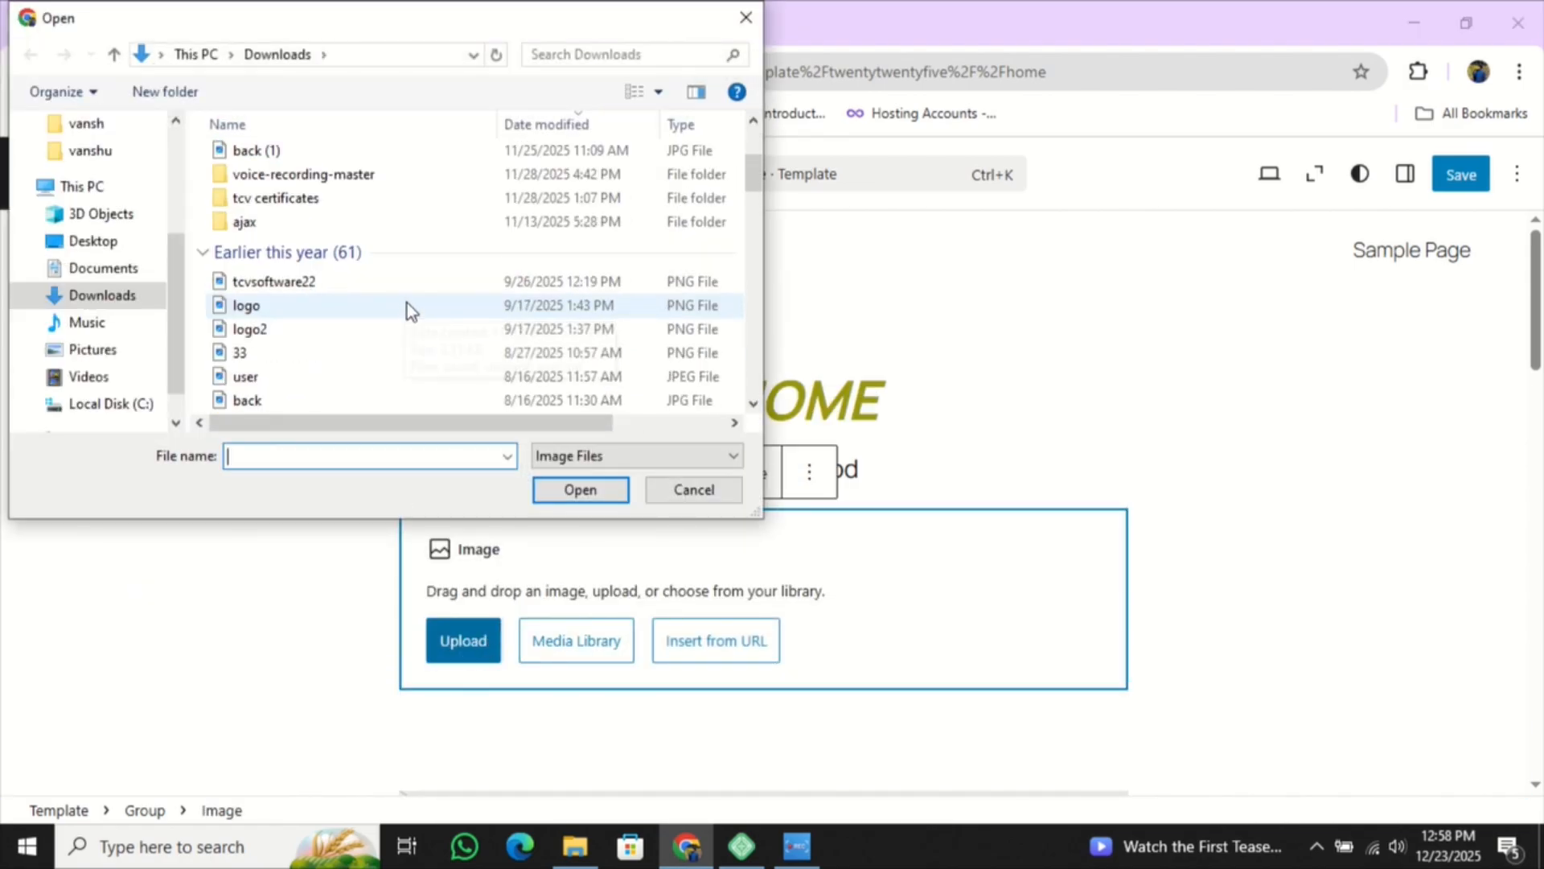
pyautogui.scroll(-1, 385, 322)
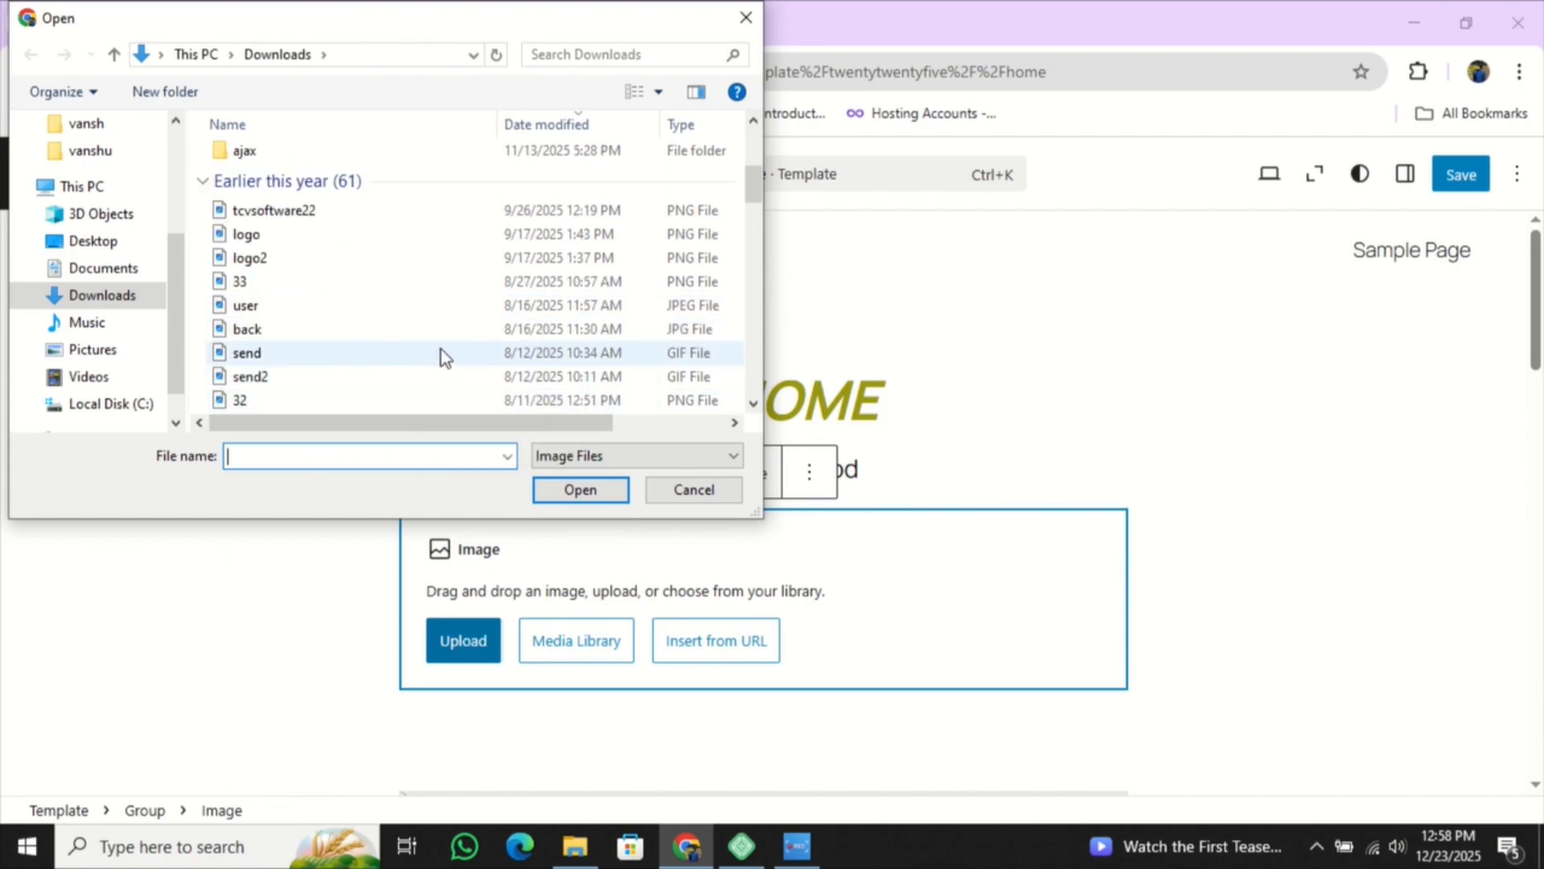
pyautogui.scroll(-3, 441, 349)
pyautogui.scroll(-1, 442, 343)
pyautogui.scroll(-1, 417, 356)
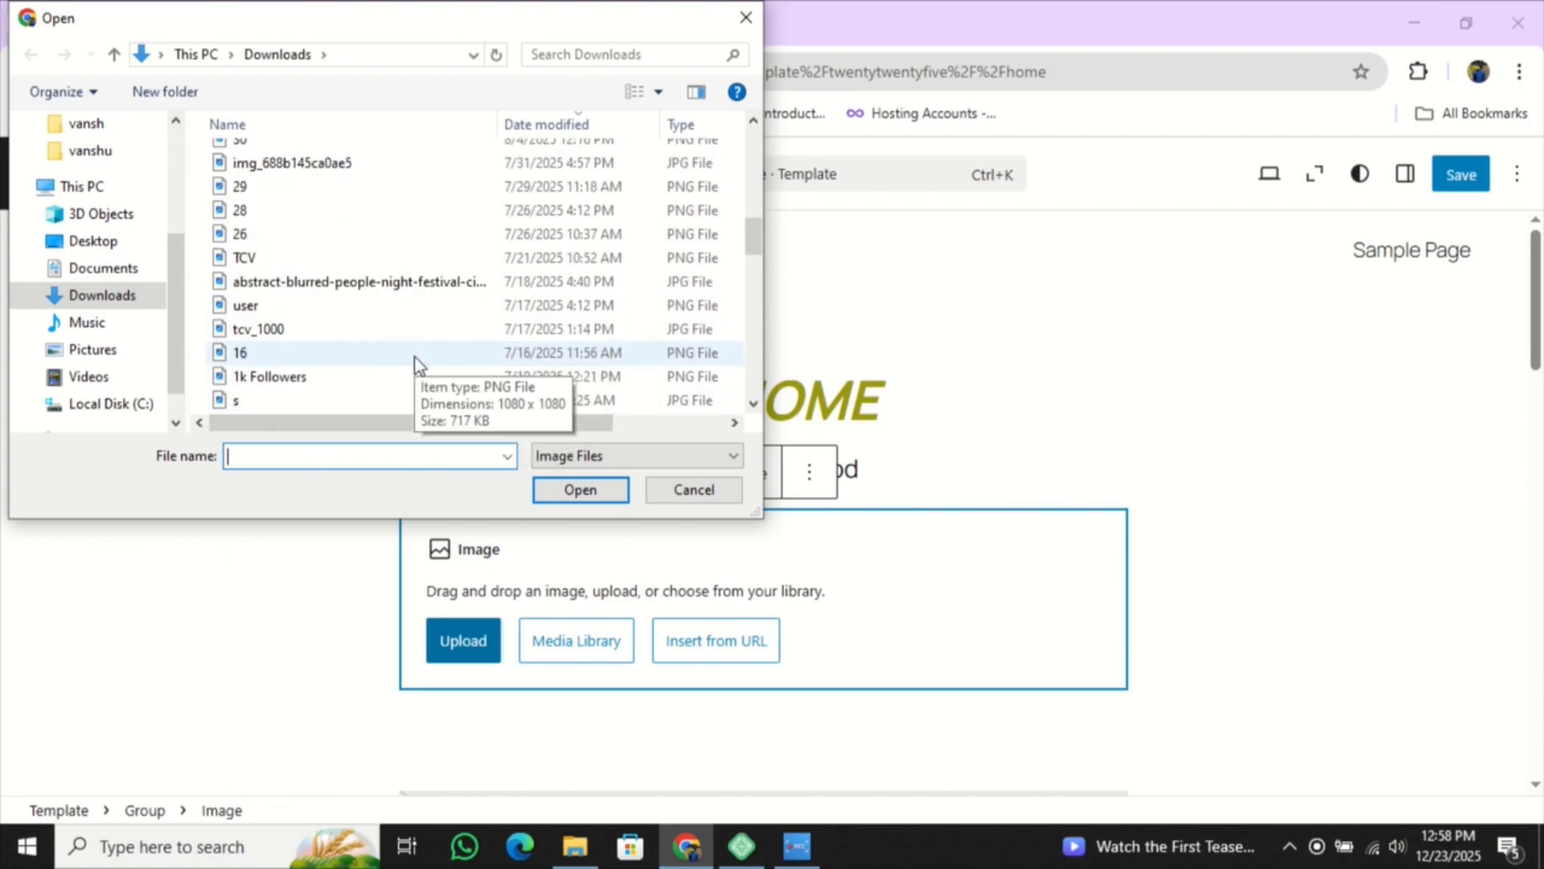
pyautogui.click(366, 189)
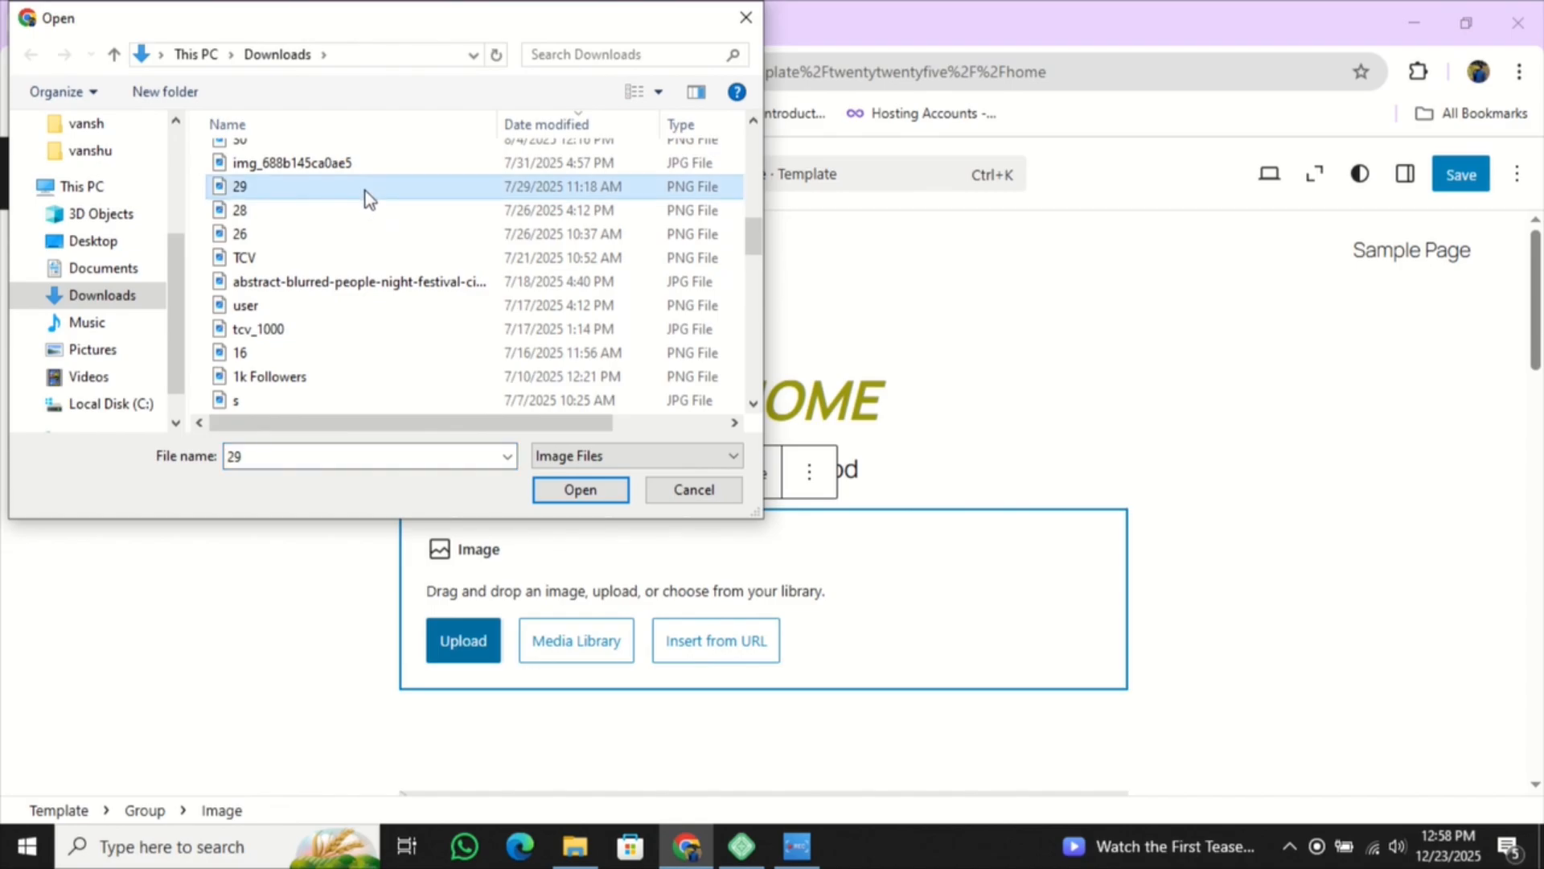
pyautogui.click(580, 490)
pyautogui.scroll(-3, 748, 527)
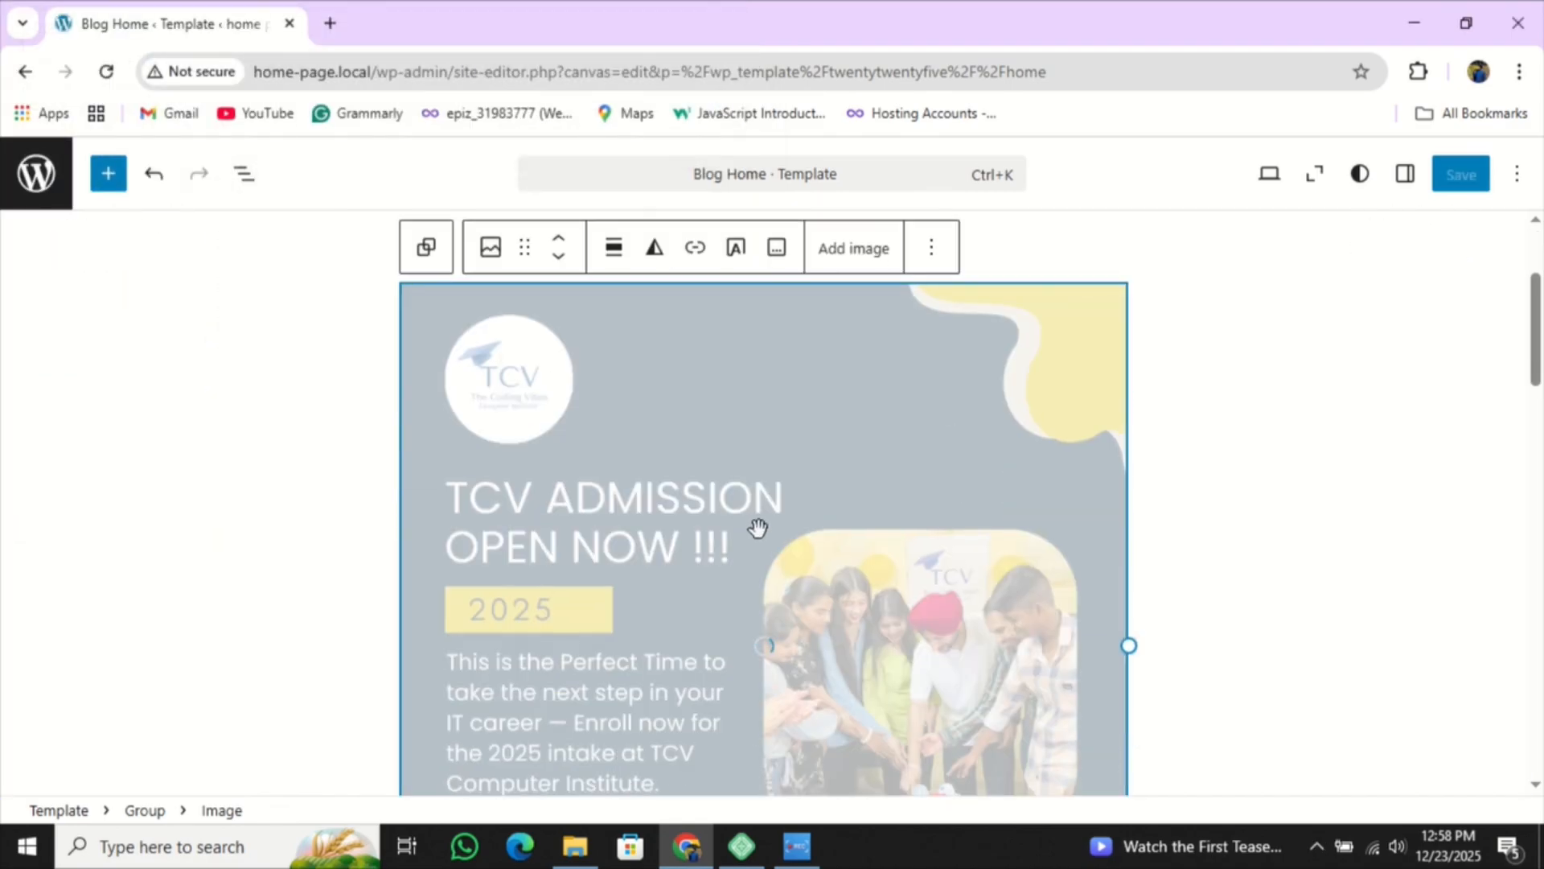
pyautogui.scroll(3, 806, 491)
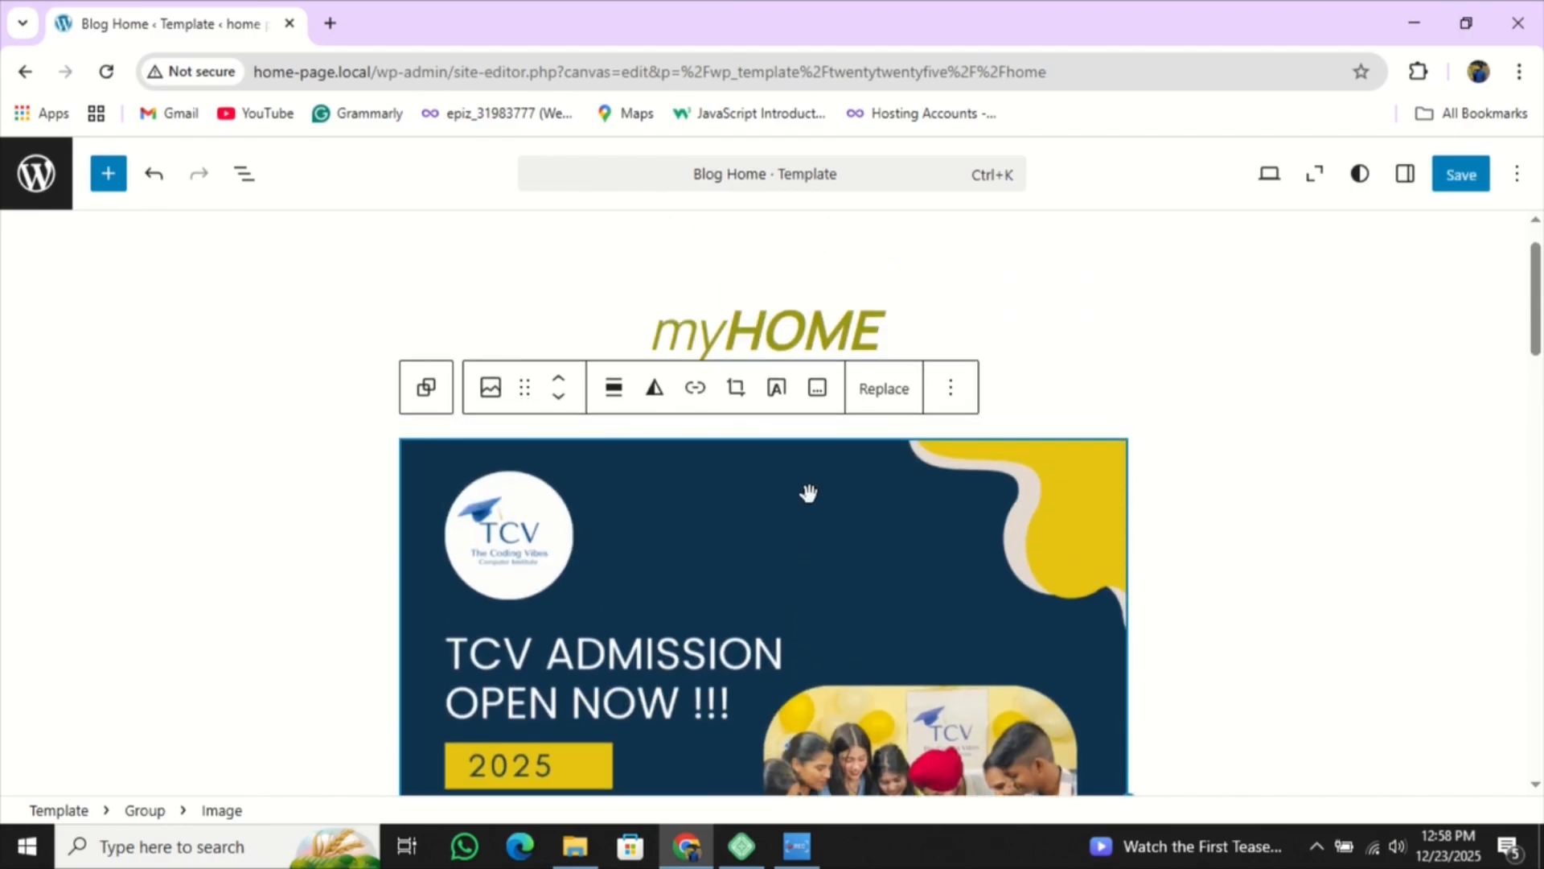
pyautogui.click(1181, 392)
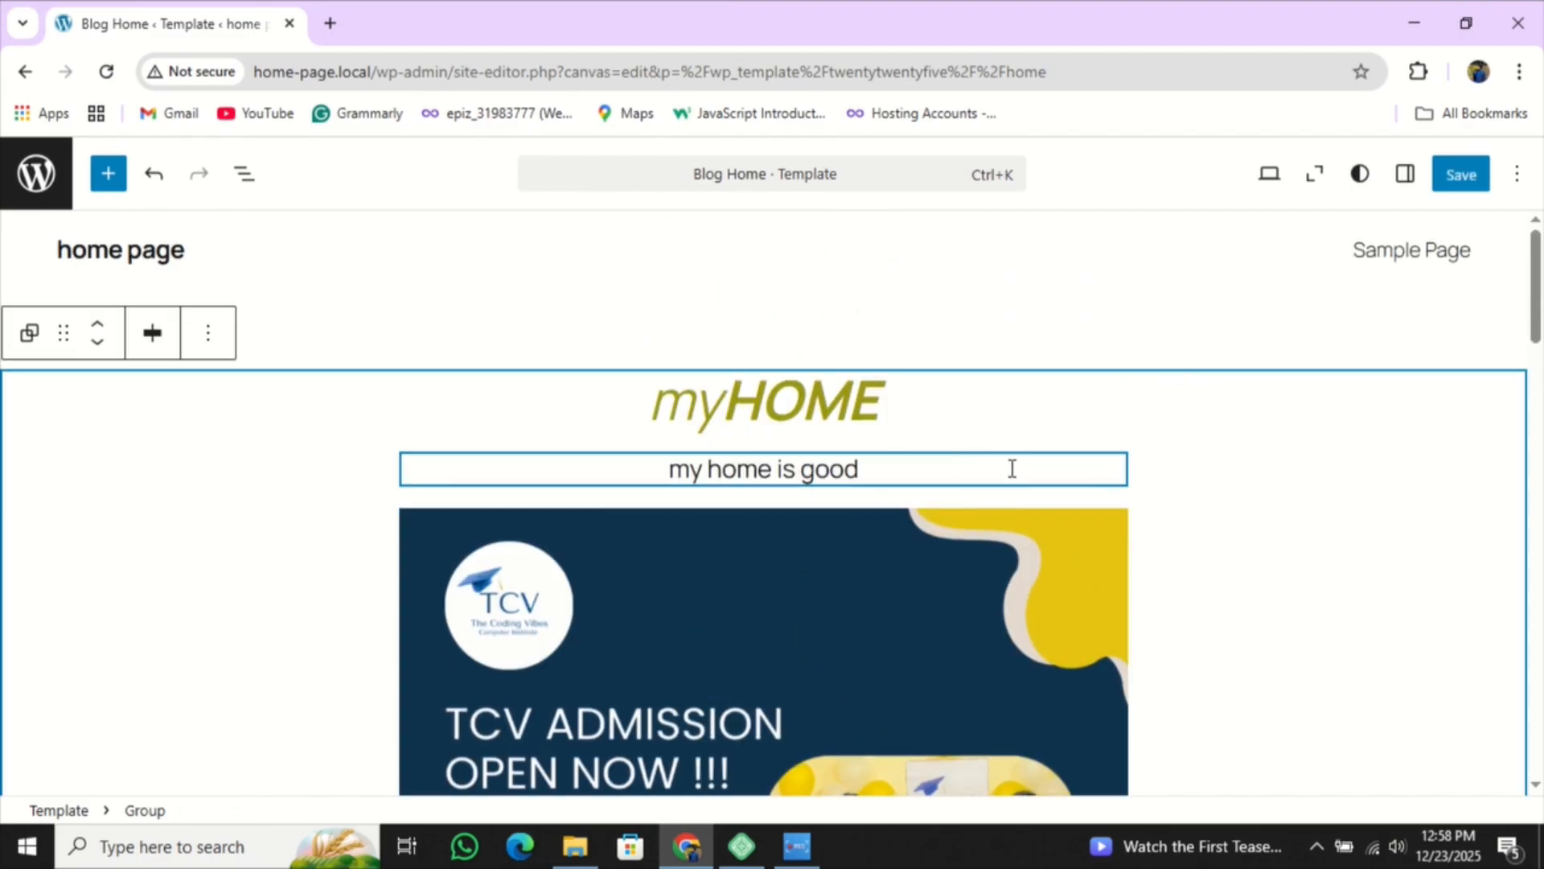
pyautogui.scroll(-3, 1010, 469)
pyautogui.scroll(-4, 1011, 469)
pyautogui.scroll(3, 724, 523)
pyautogui.scroll(4, 720, 509)
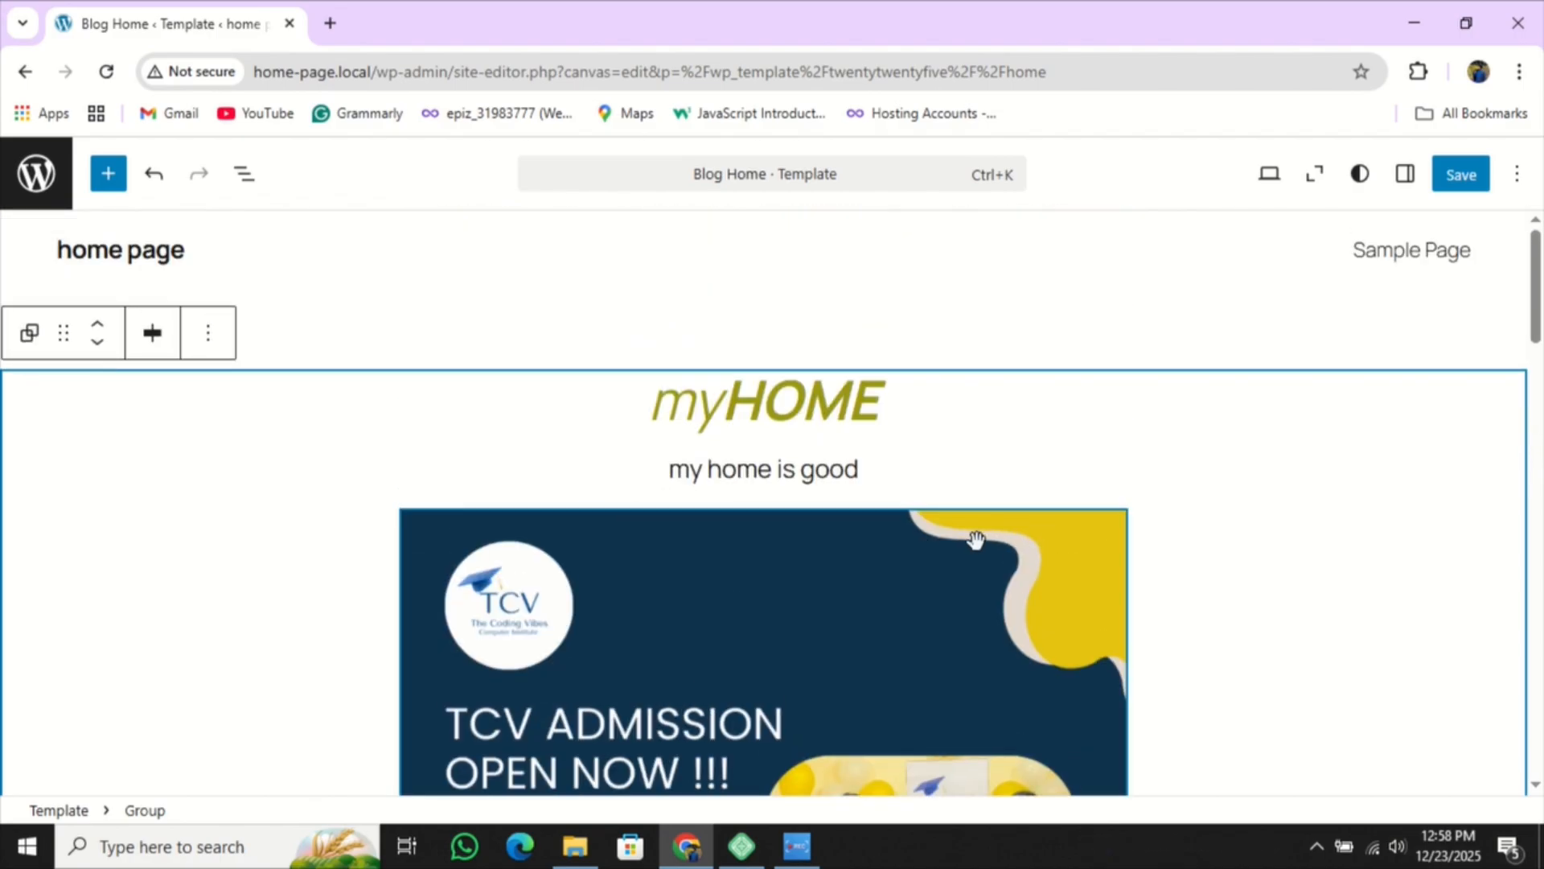
pyautogui.scroll(-3, 850, 551)
pyautogui.scroll(-8, 850, 551)
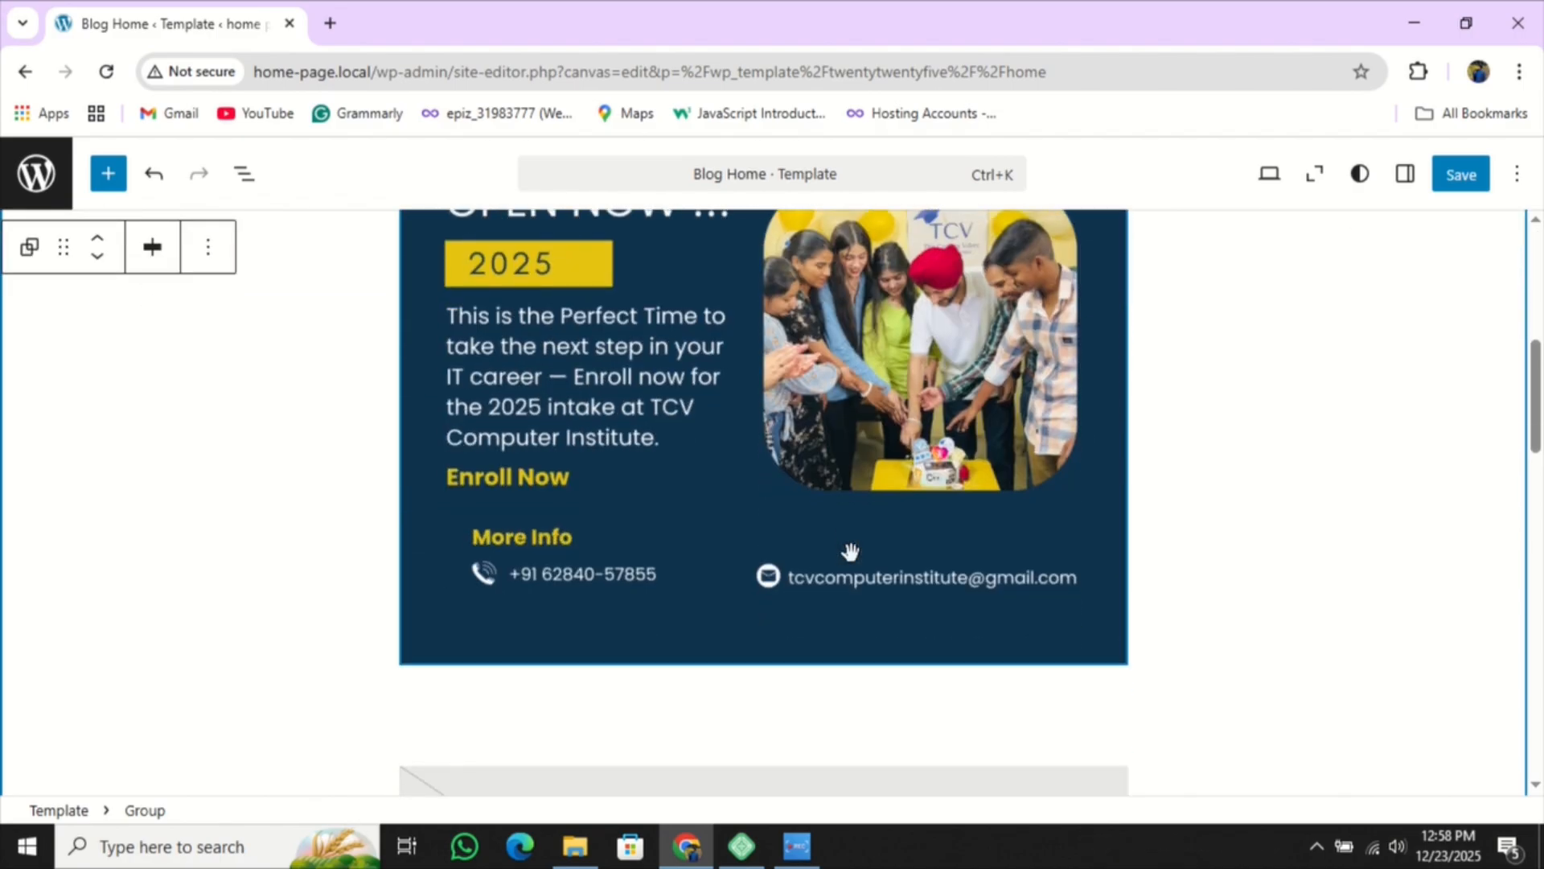
pyautogui.scroll(12, 850, 552)
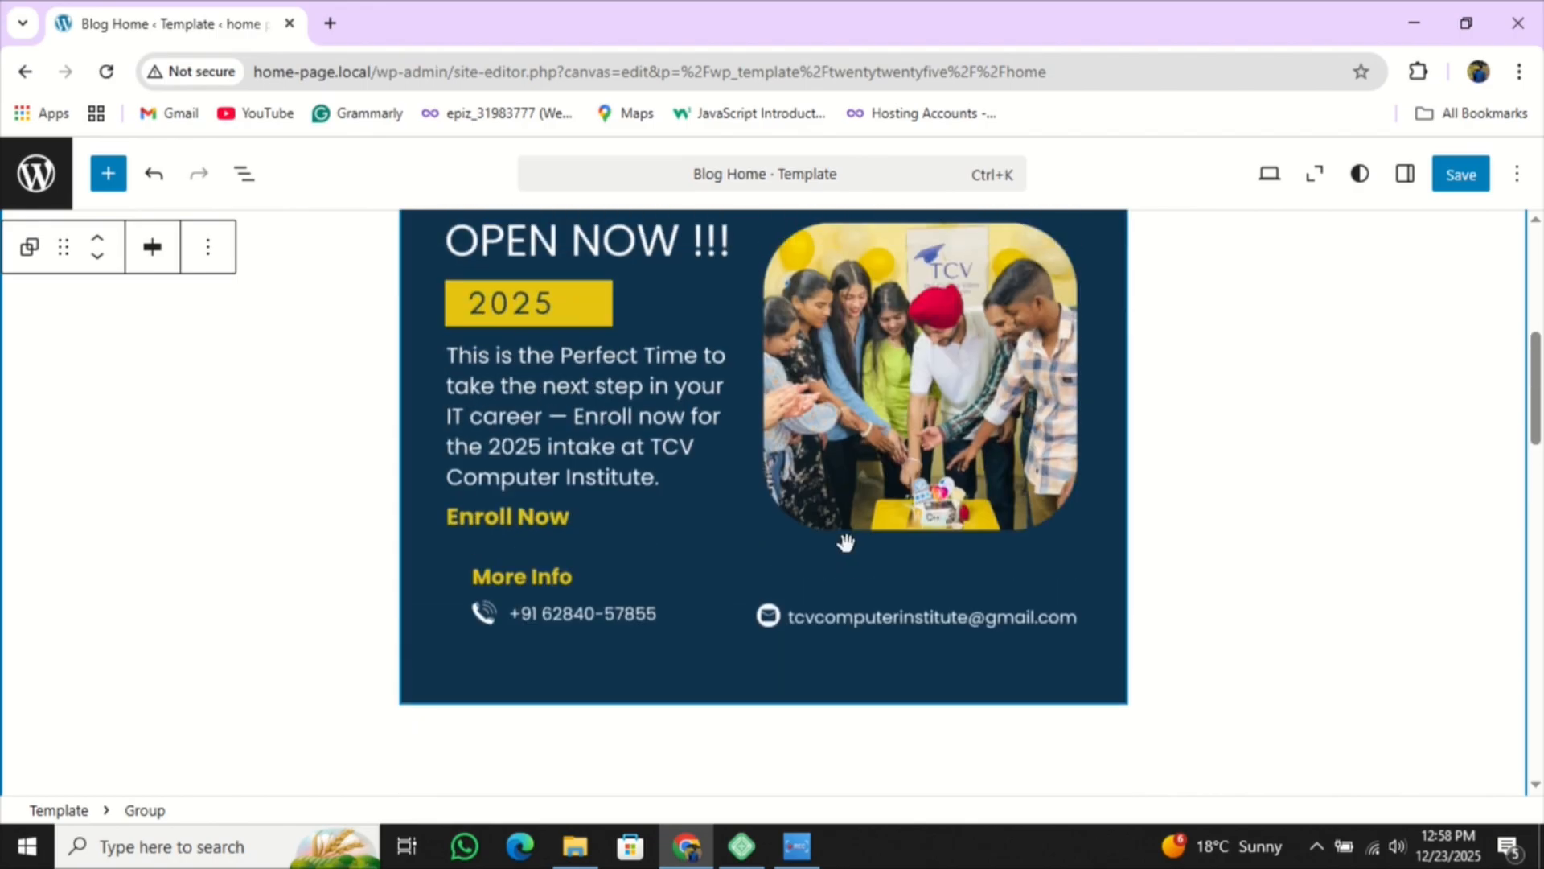
pyautogui.click(1028, 477)
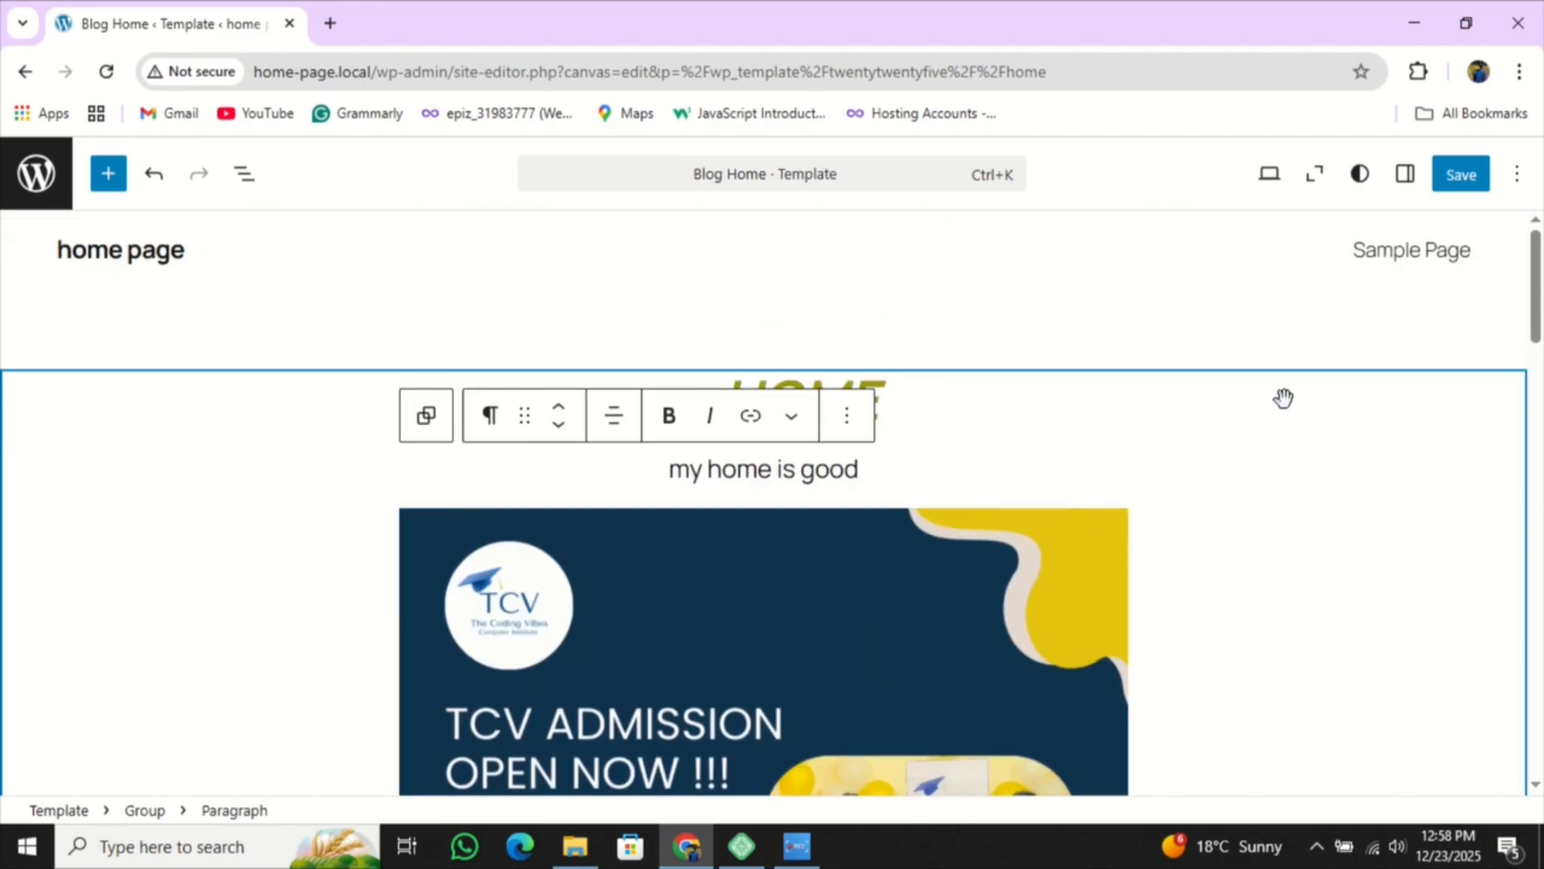
pyautogui.scroll(-2, 1281, 397)
pyautogui.click(1163, 416)
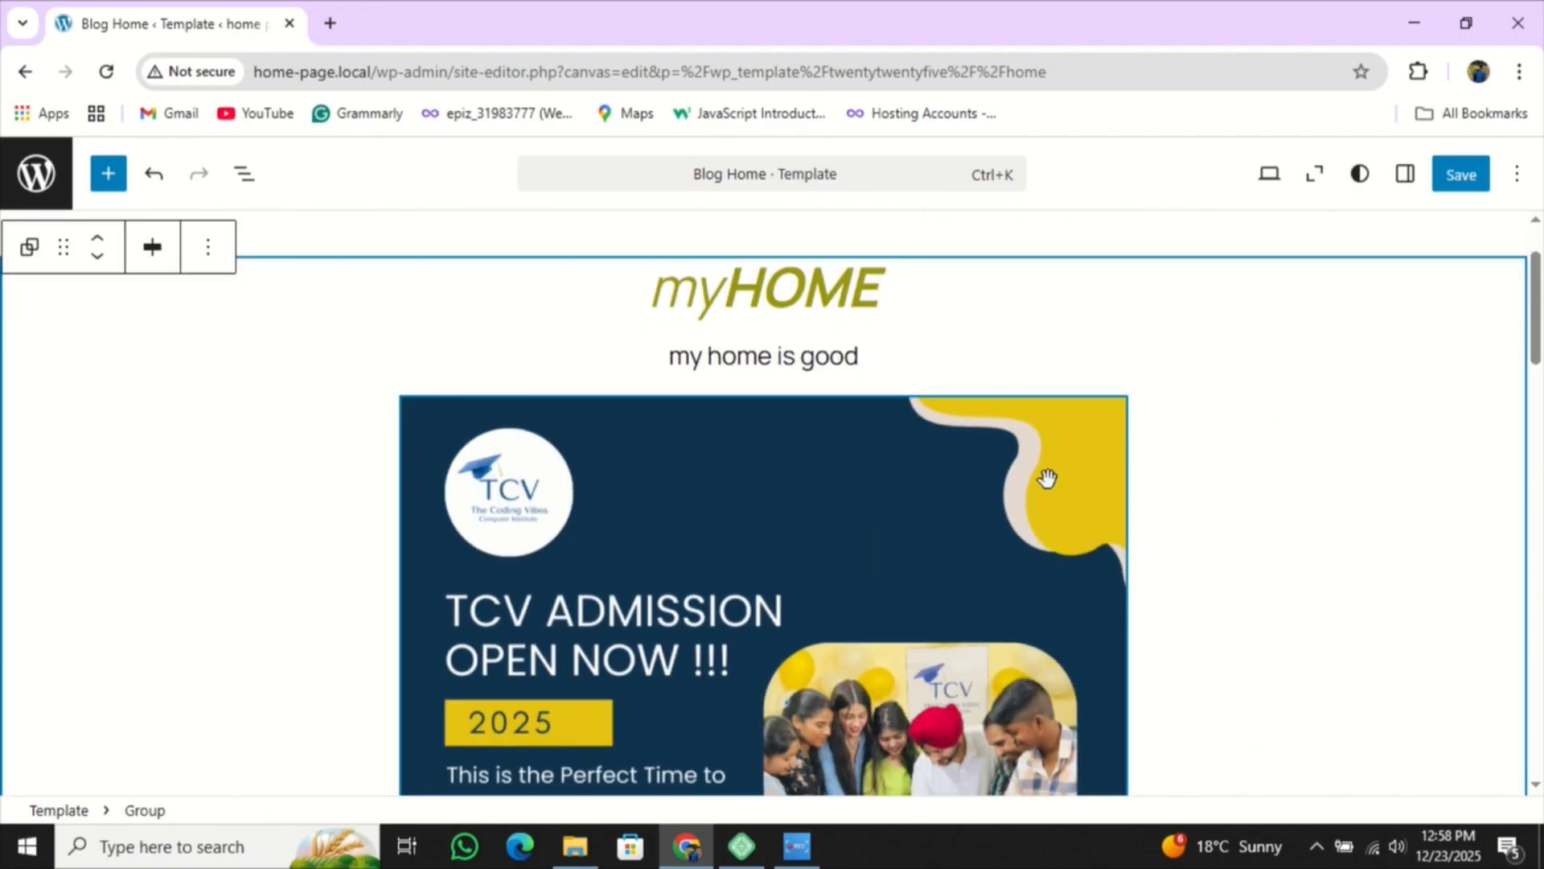
pyautogui.scroll(-5, 996, 478)
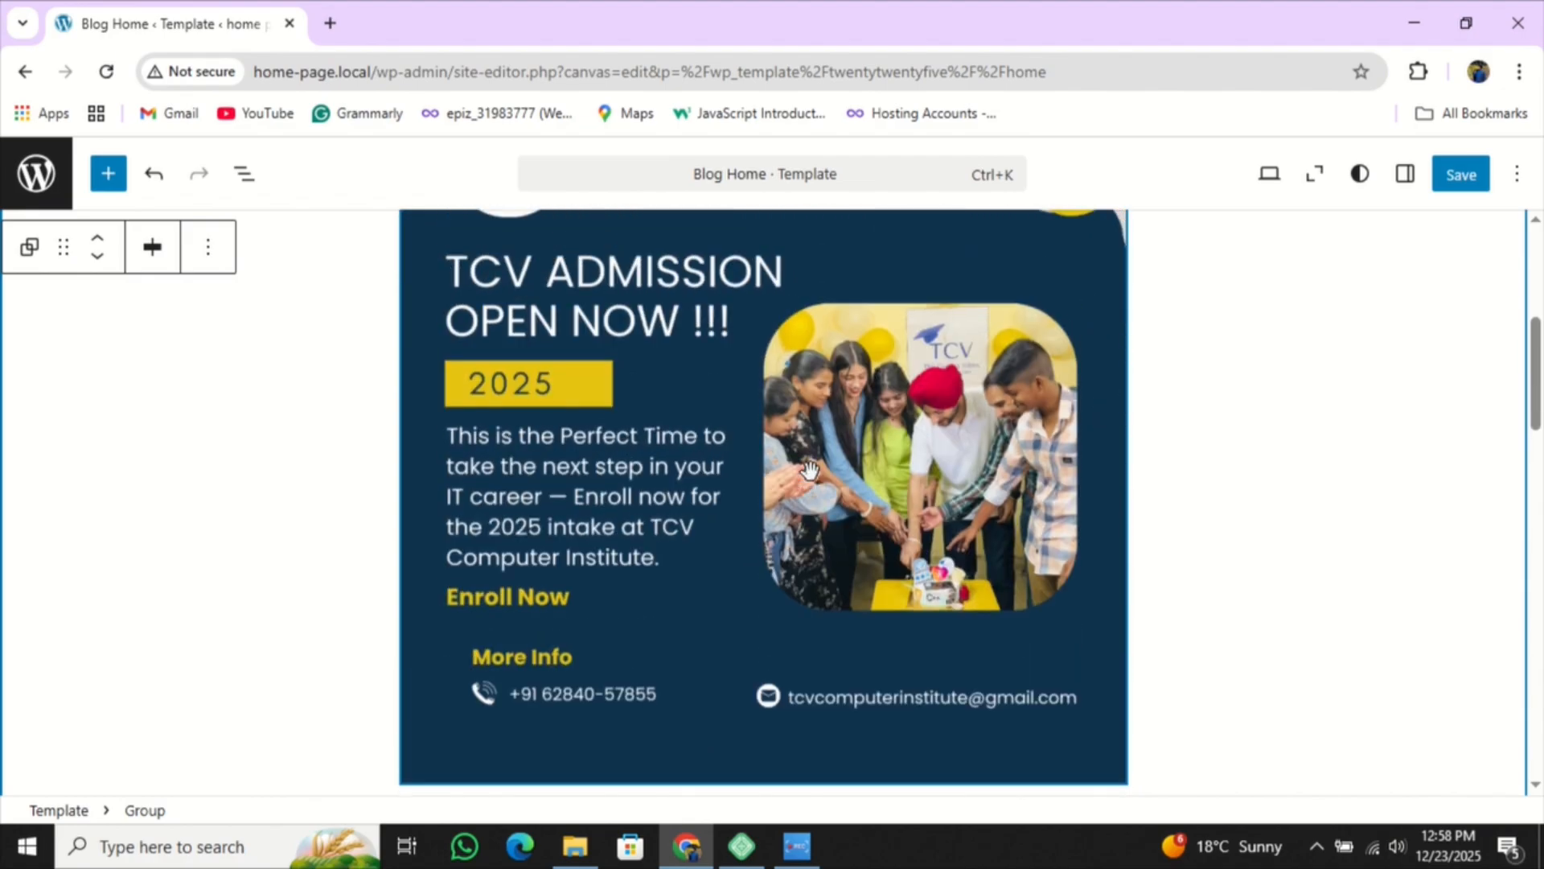
pyautogui.scroll(-4, 809, 470)
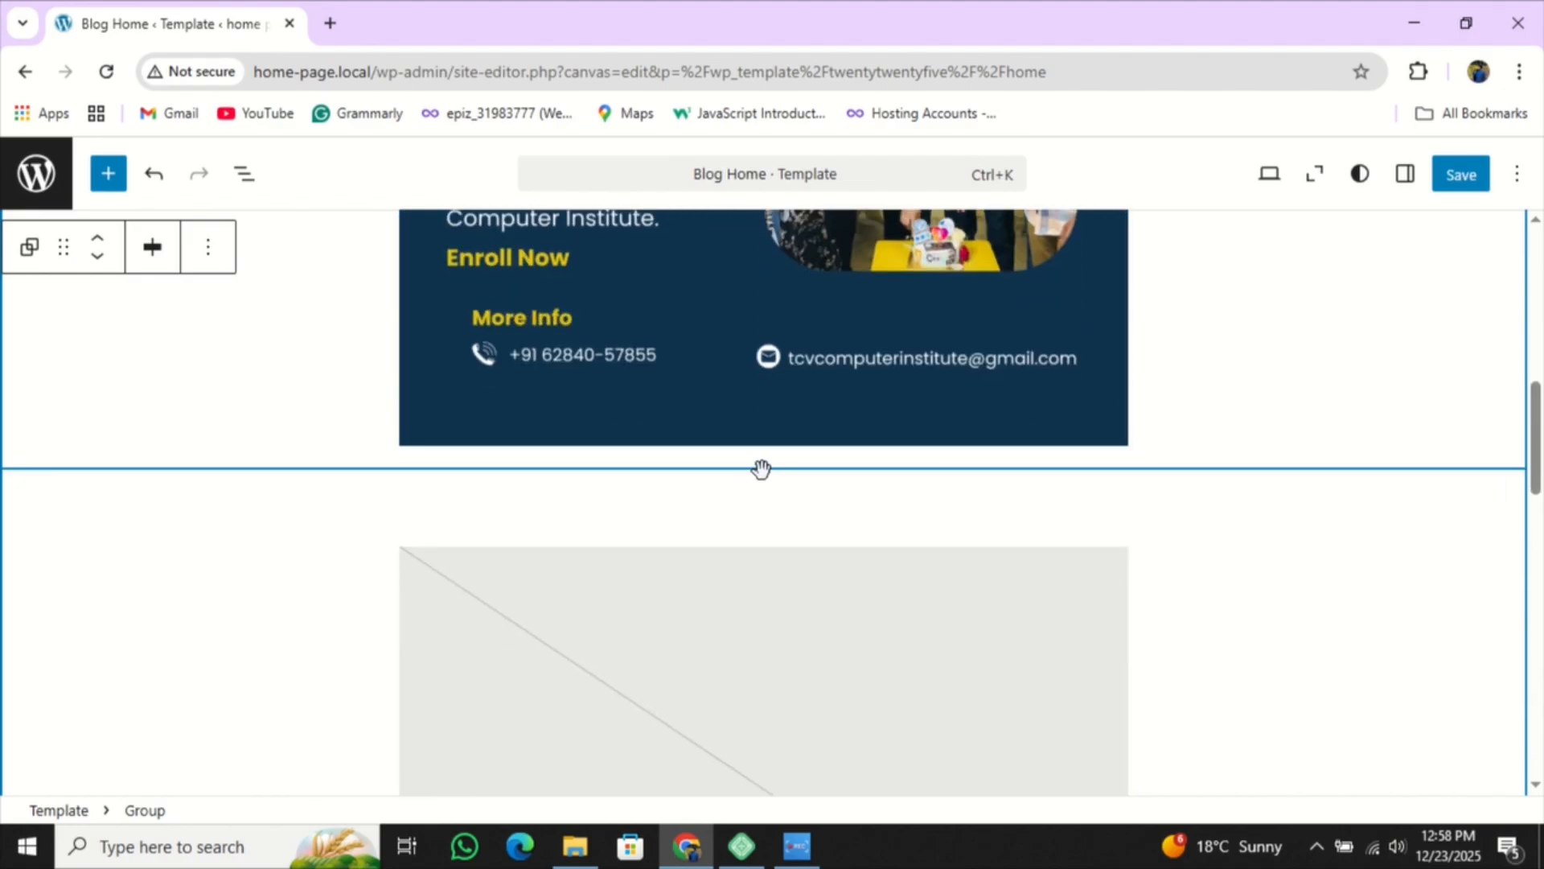
pyautogui.scroll(-2, 804, 462)
pyautogui.scroll(-3, 845, 521)
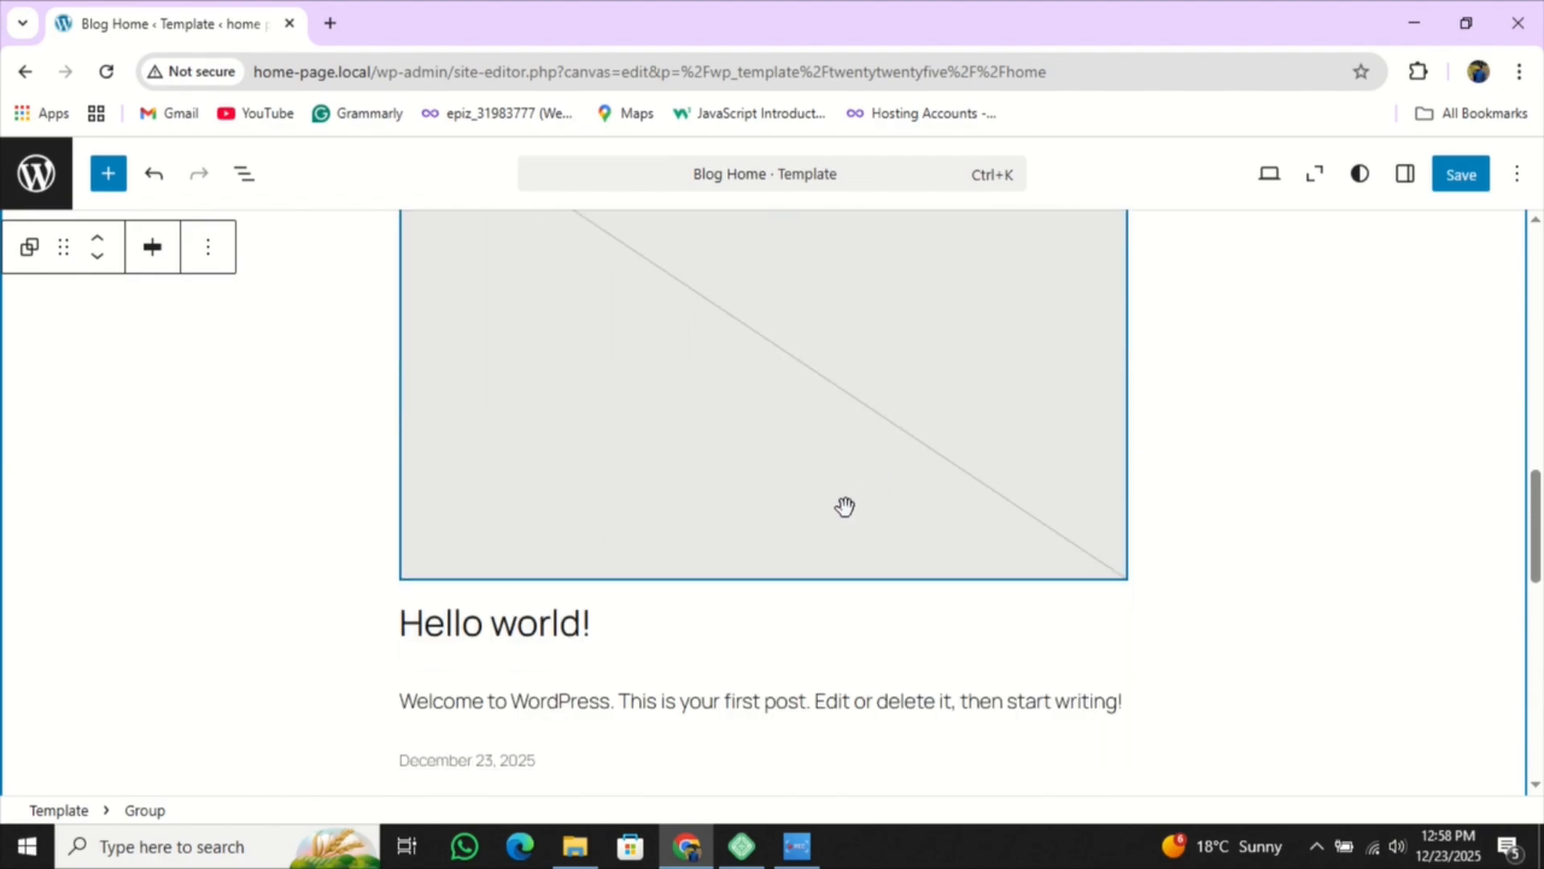
# - Remove the empty featured image placeholder from the post list
pyautogui.rightClick(846, 515)
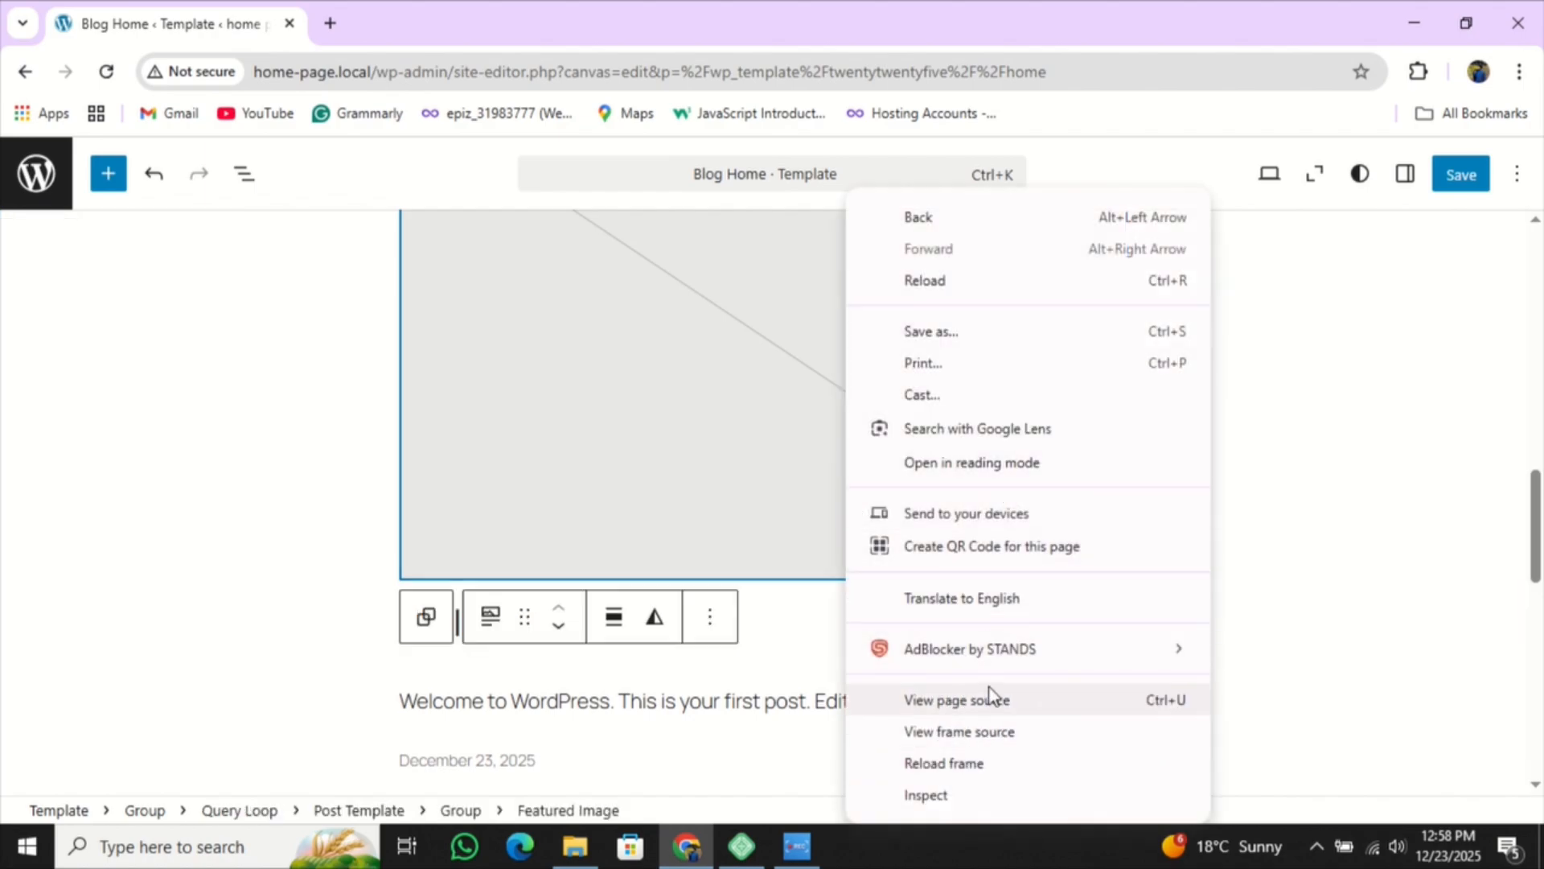
pyautogui.click(677, 477)
pyautogui.click(700, 633)
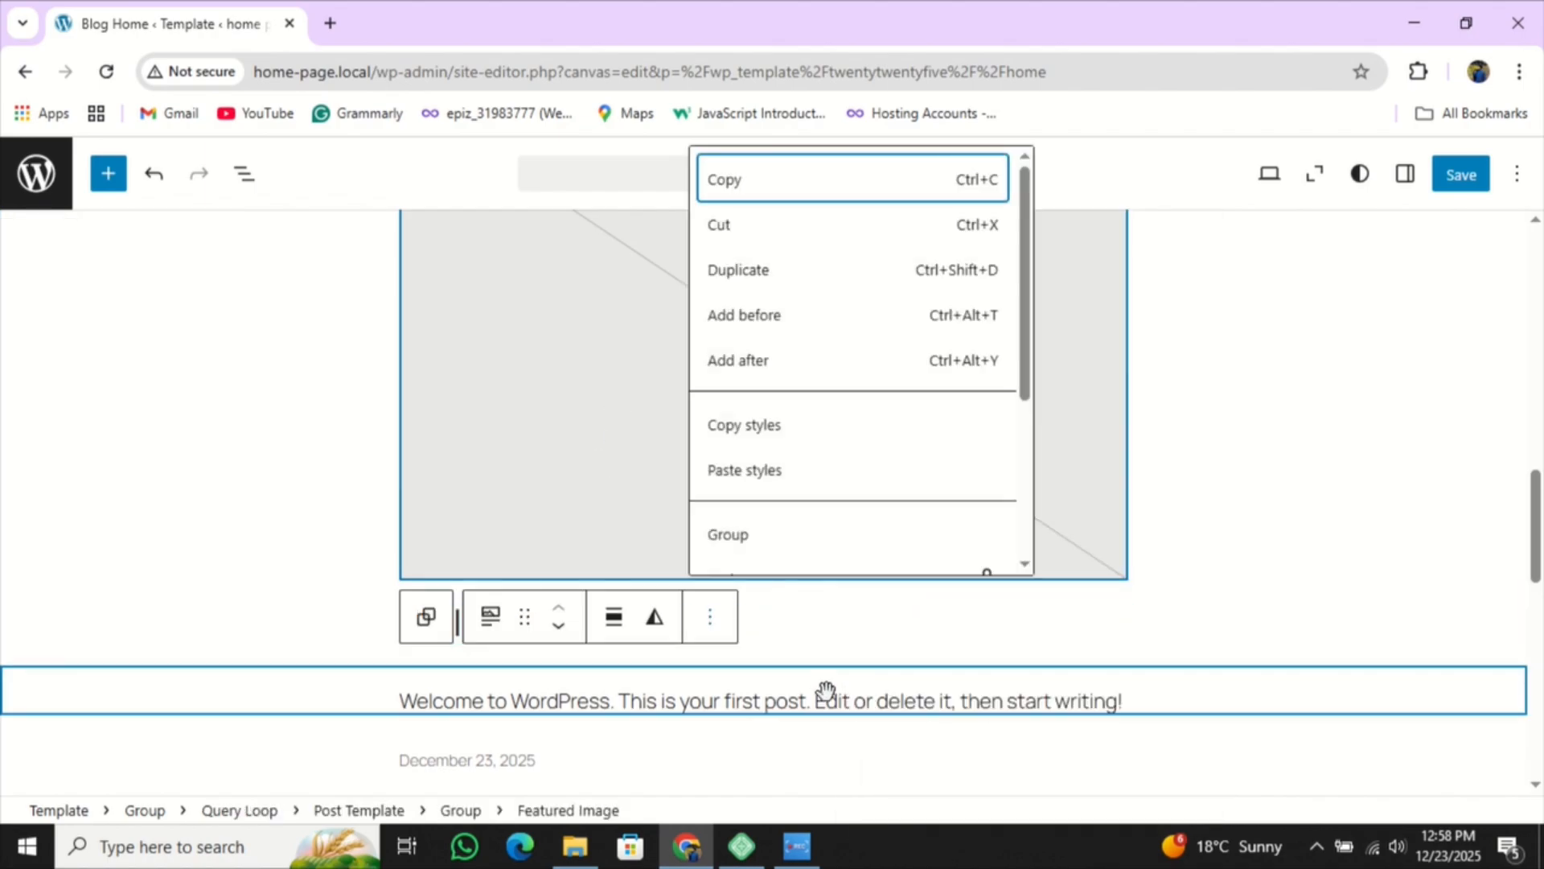
pyautogui.scroll(-3, 756, 511)
pyautogui.click(768, 563)
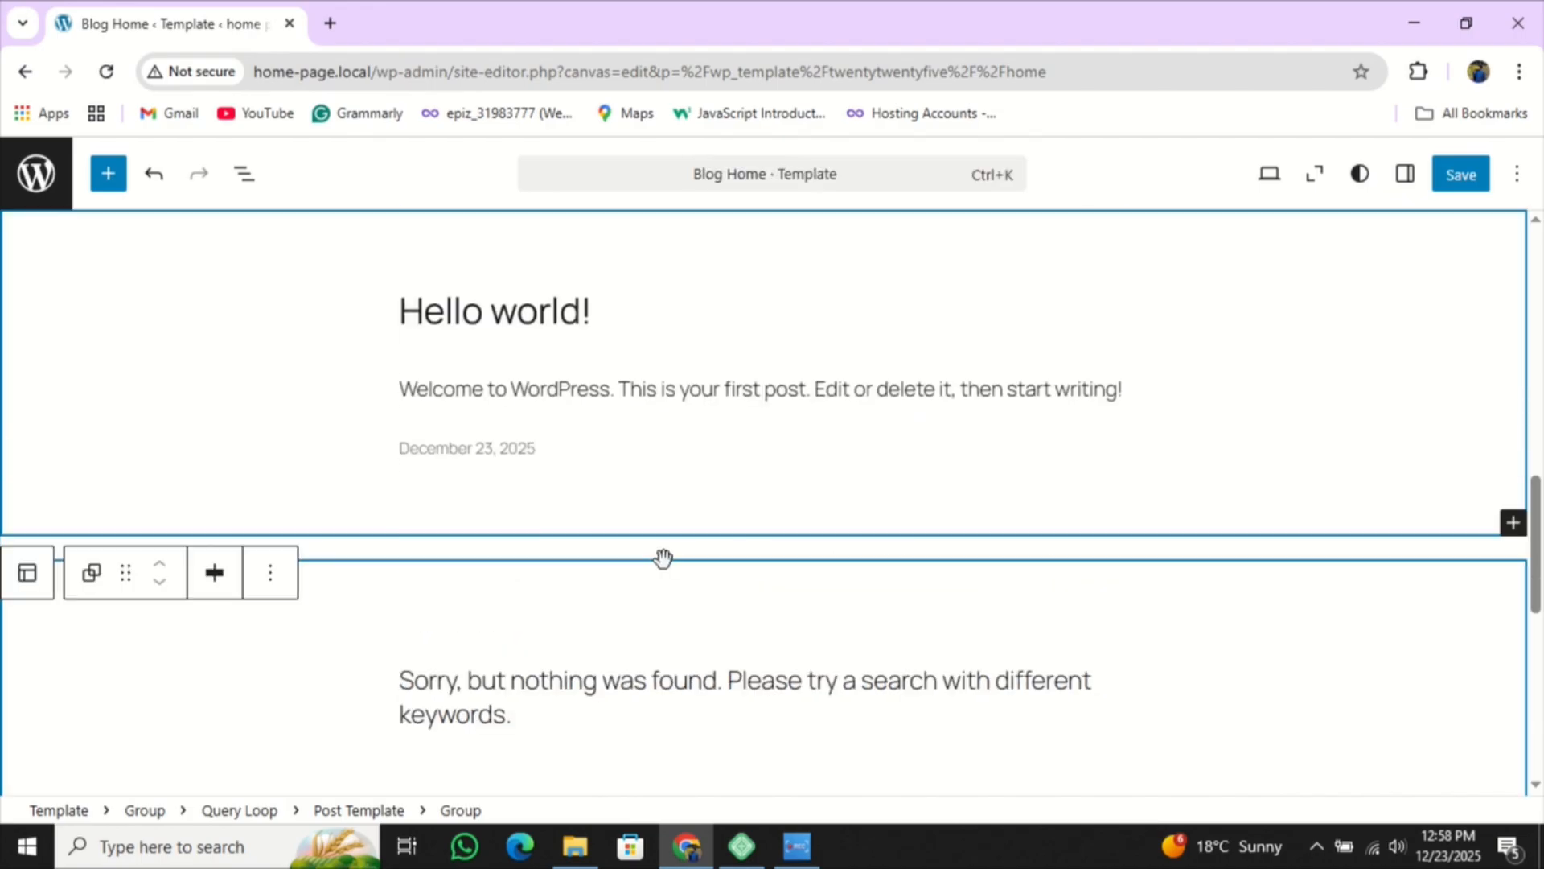
# - Delete the Hello world post entry group and the nothing-found message group
pyautogui.click(272, 590)
pyautogui.scroll(-5, 431, 493)
pyautogui.click(391, 504)
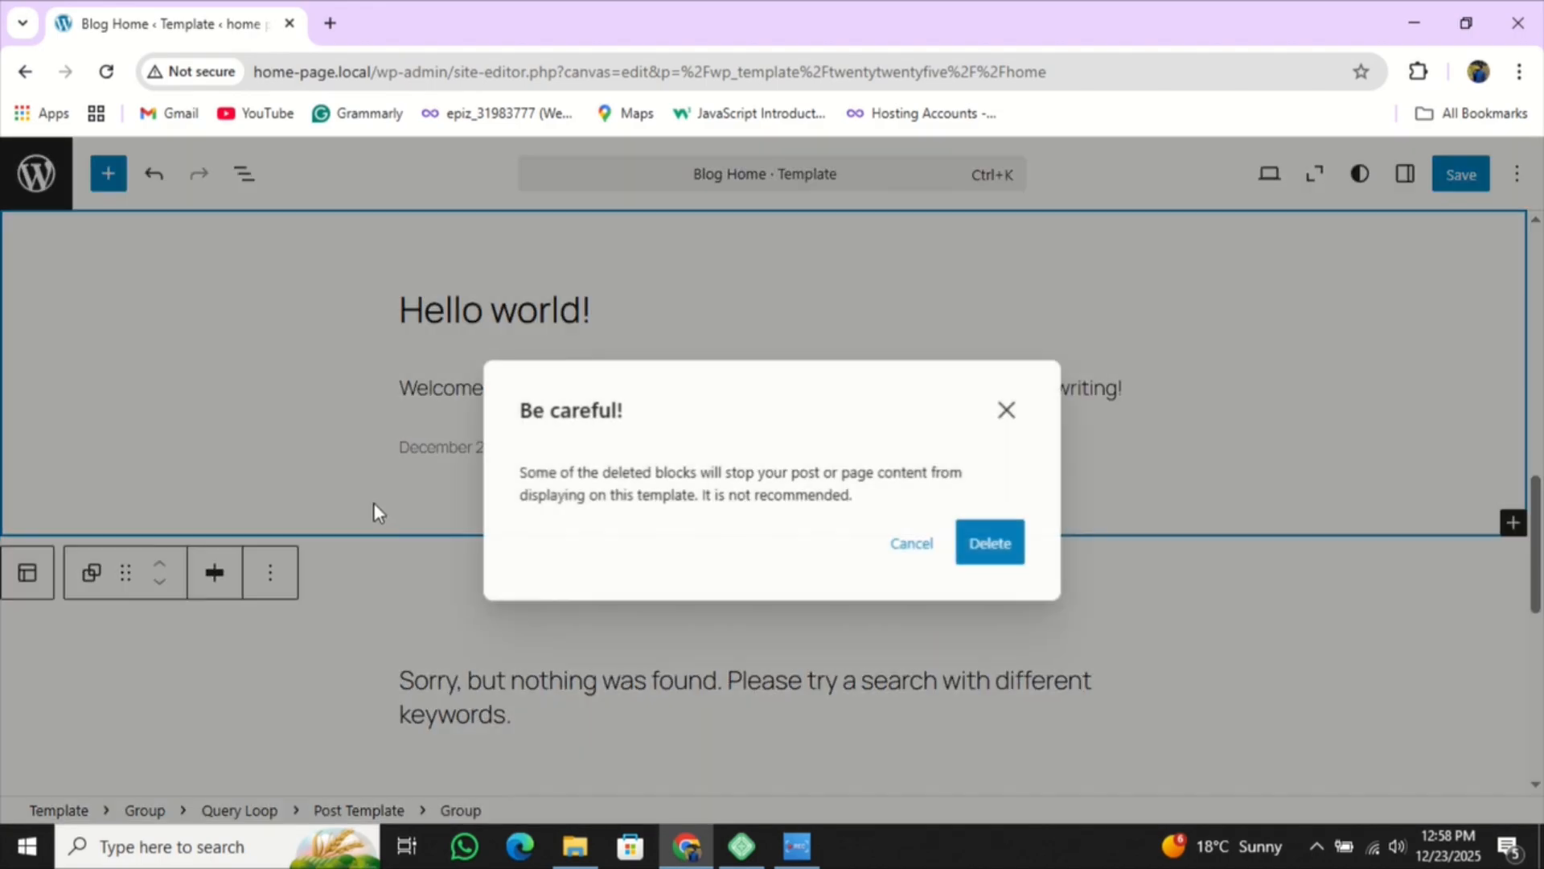
pyautogui.click(986, 545)
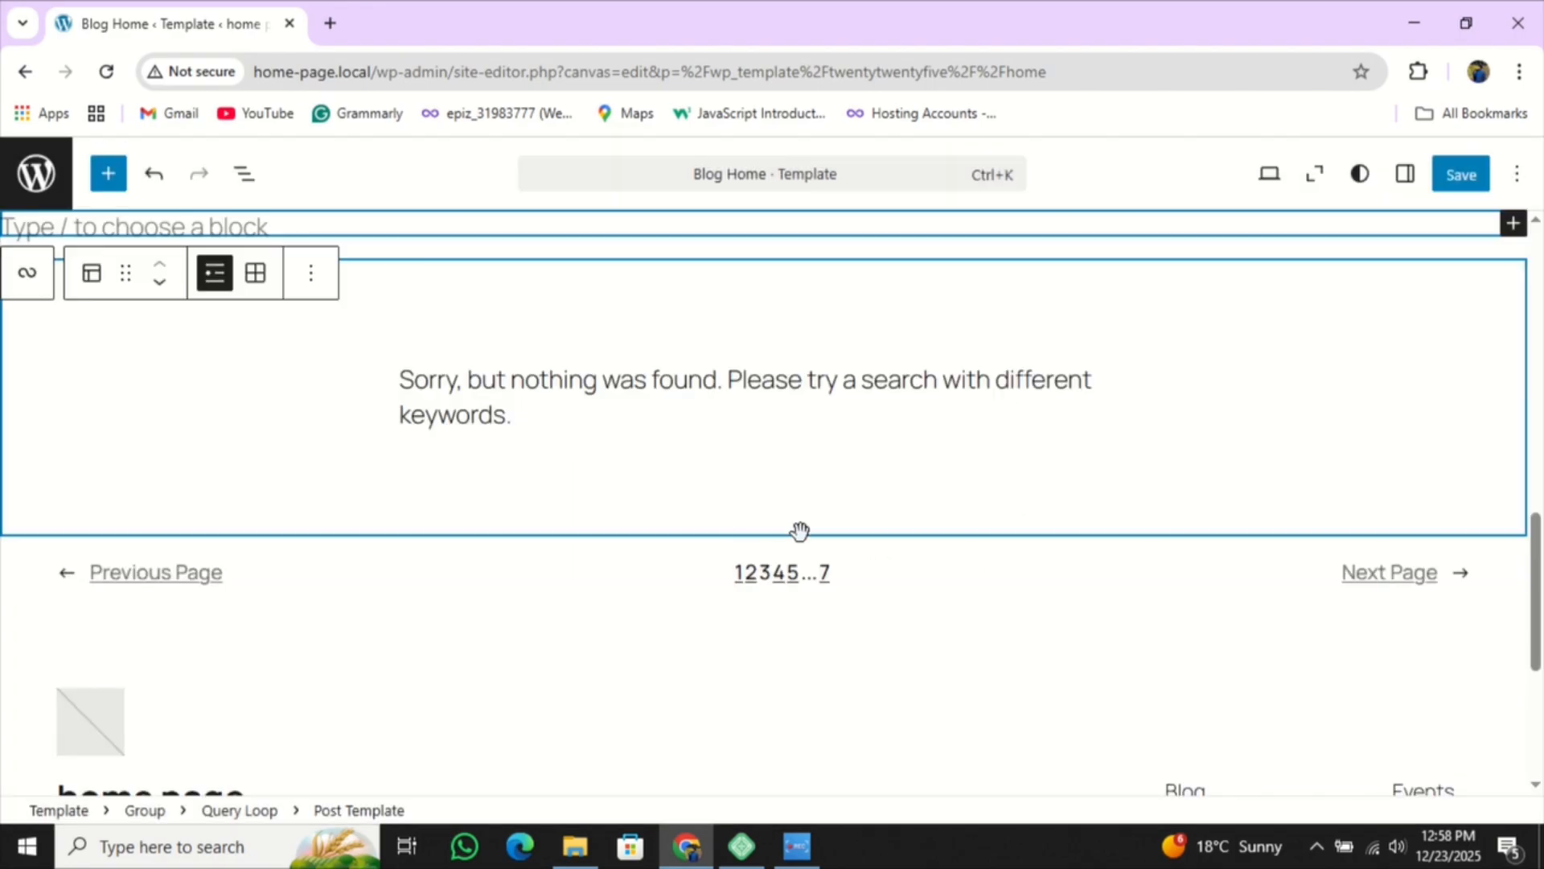
pyautogui.click(817, 463)
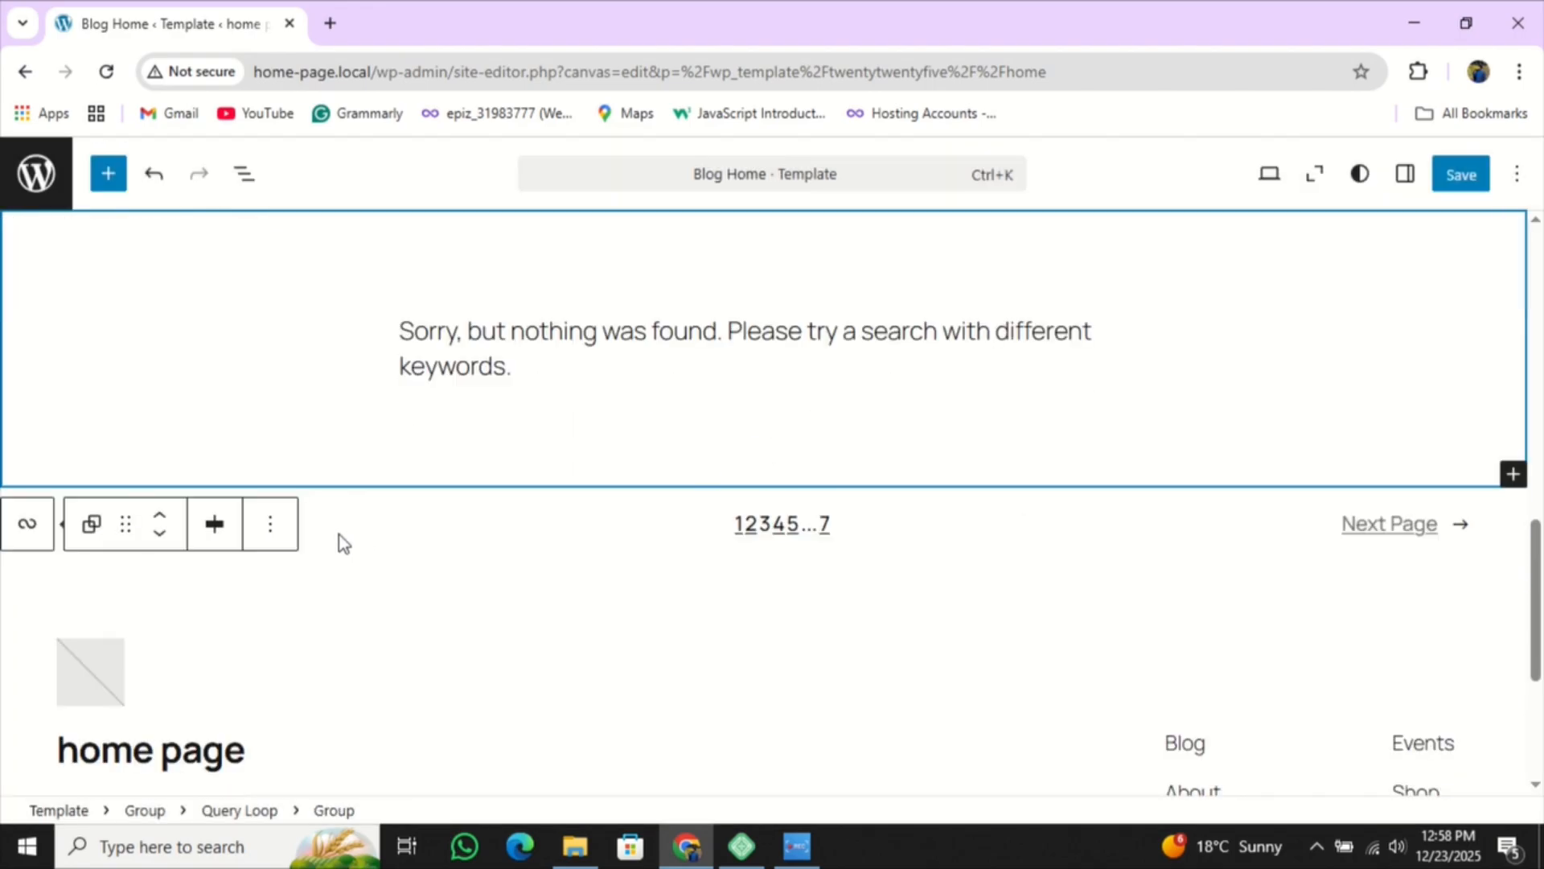
pyautogui.click(270, 524)
pyautogui.scroll(-5, 458, 442)
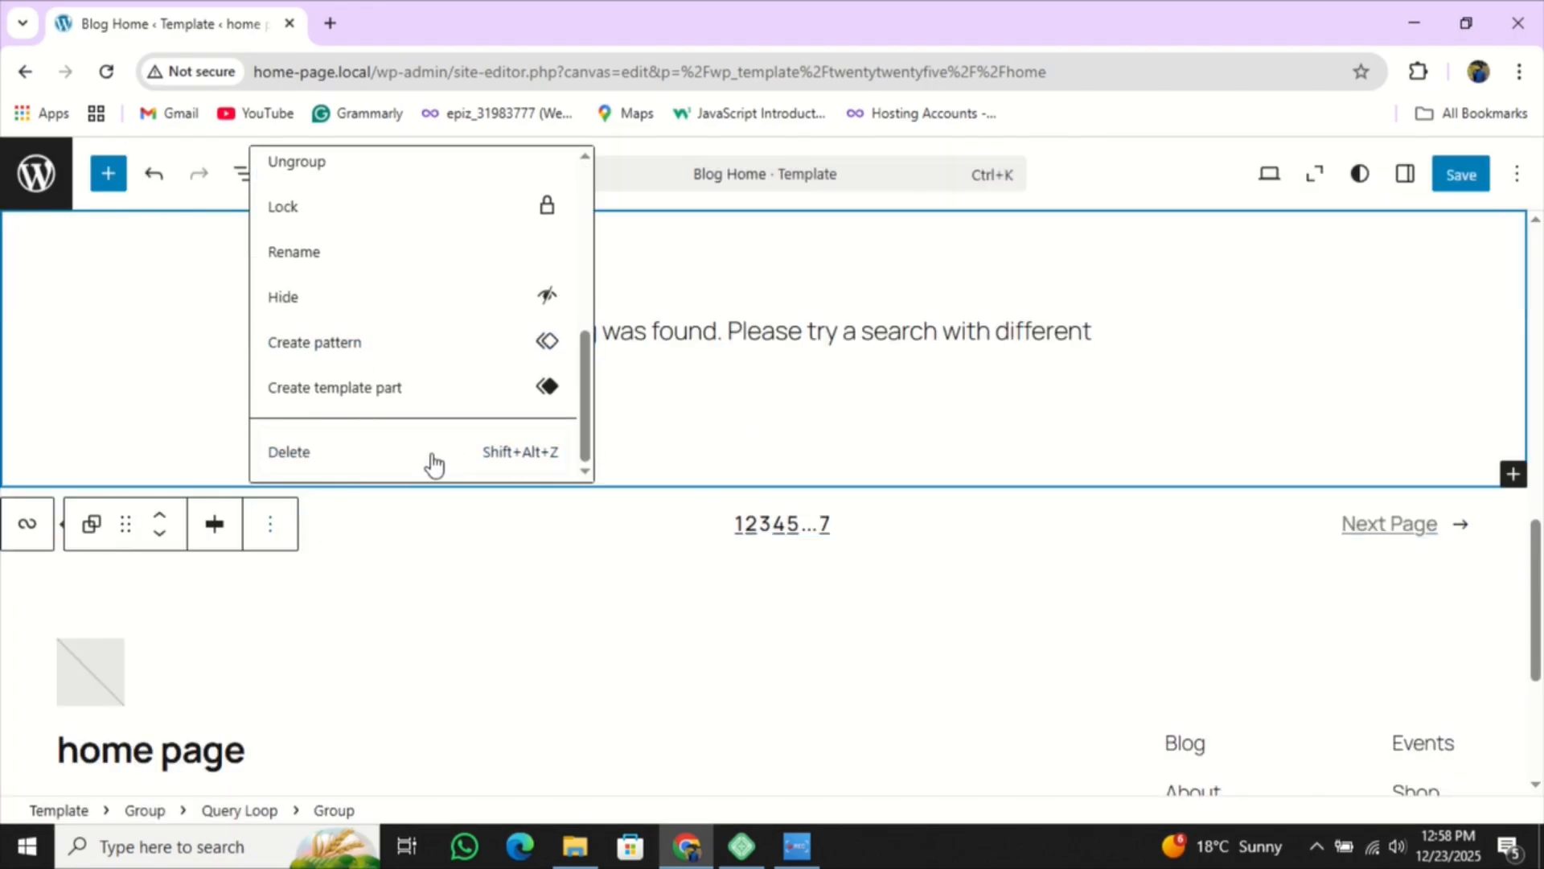
pyautogui.click(434, 453)
pyautogui.scroll(7, 624, 473)
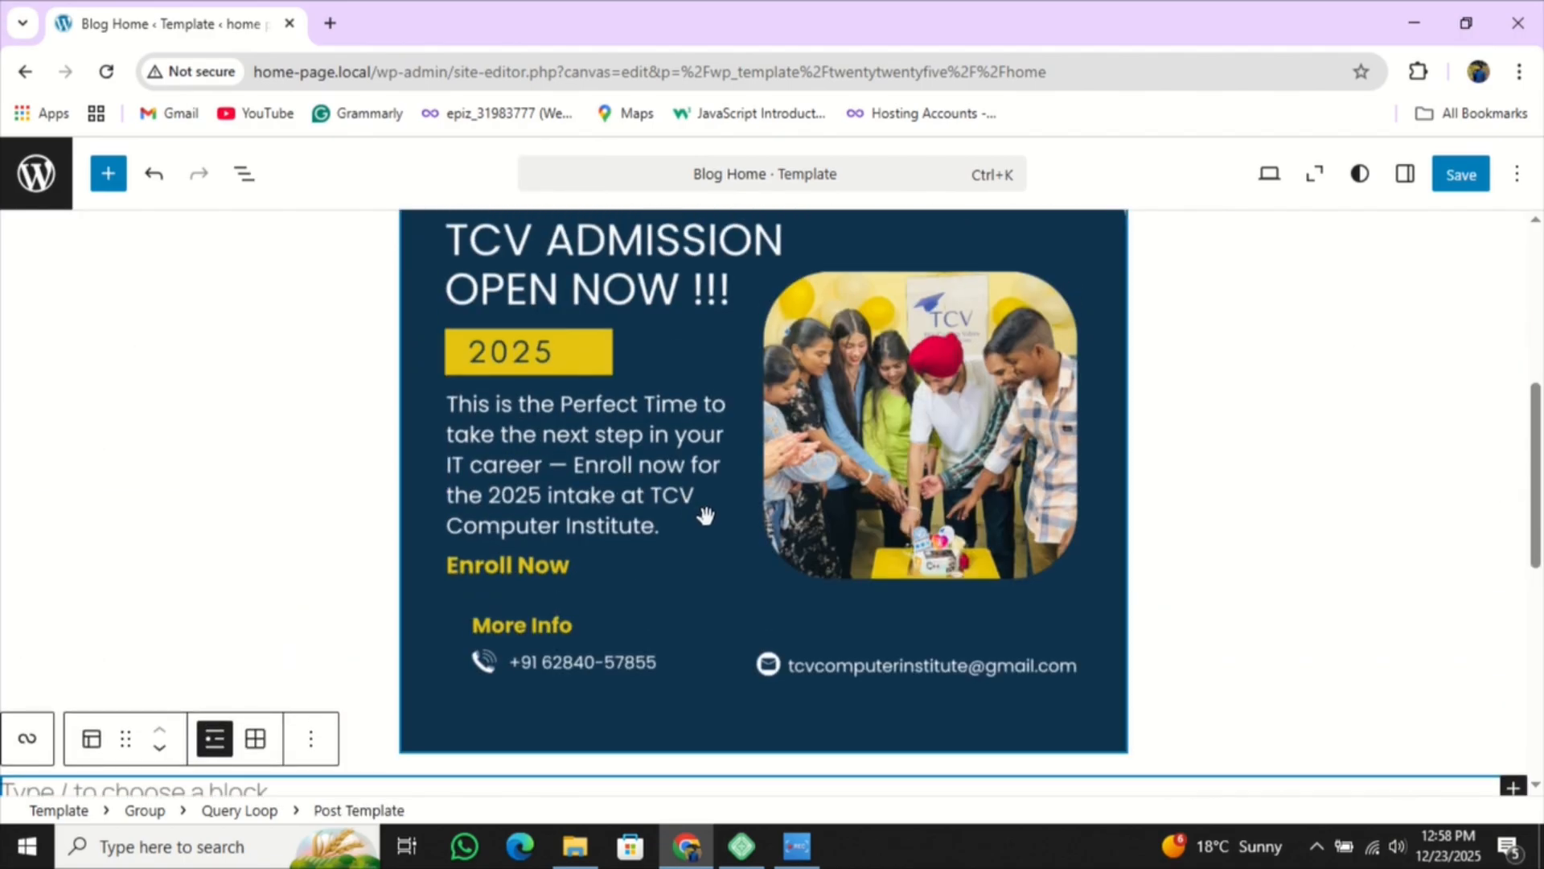
pyautogui.scroll(-4, 705, 516)
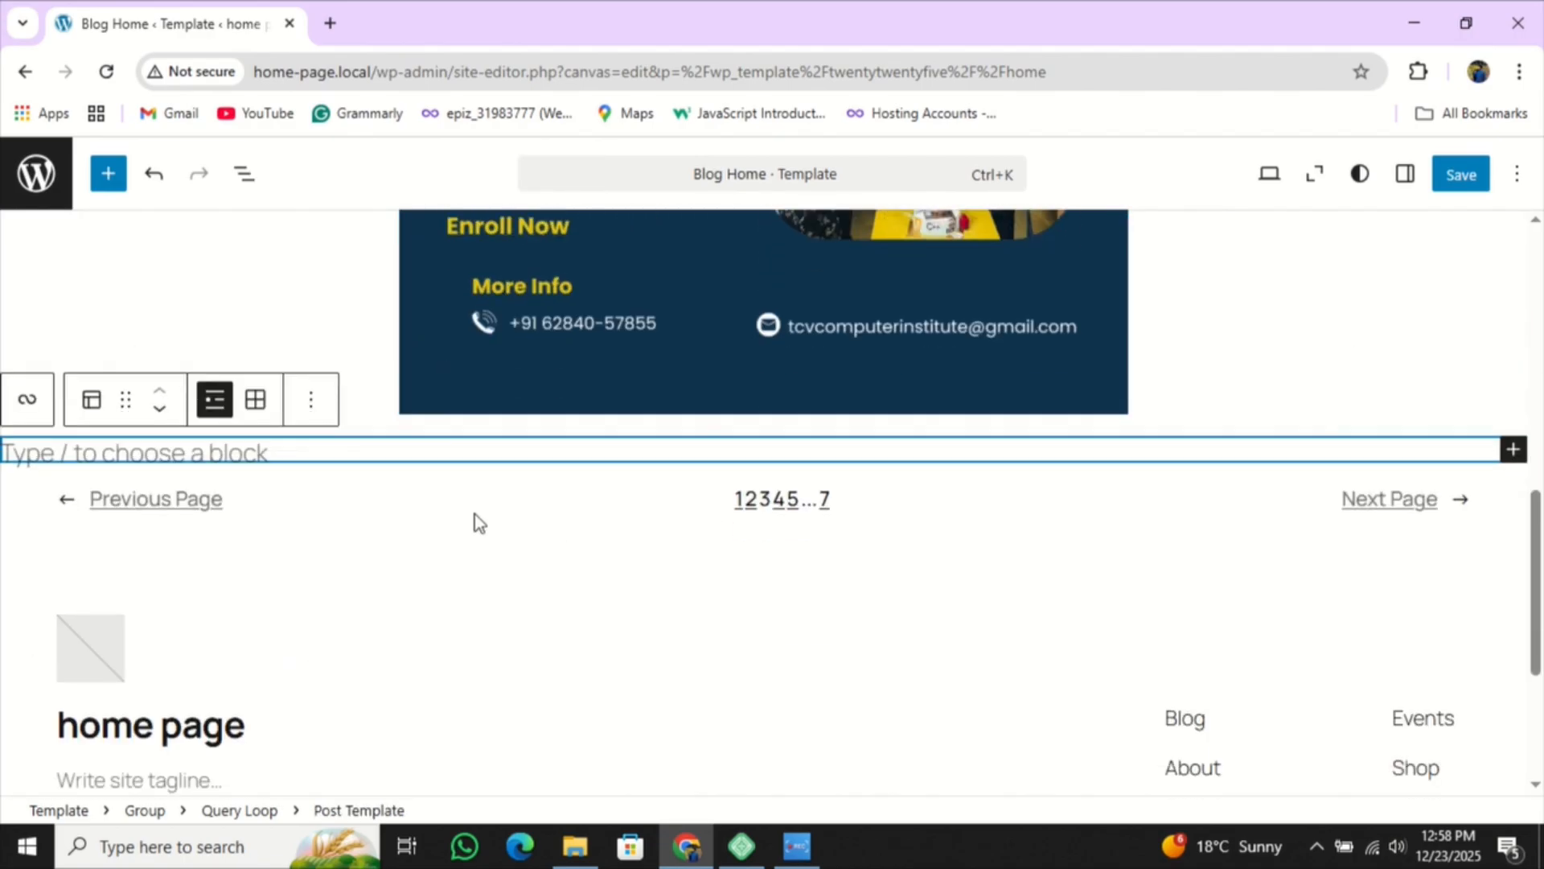
# - Delete the leftover empty block and the page number navigation block
pyautogui.click(328, 412)
pyautogui.scroll(-5, 386, 659)
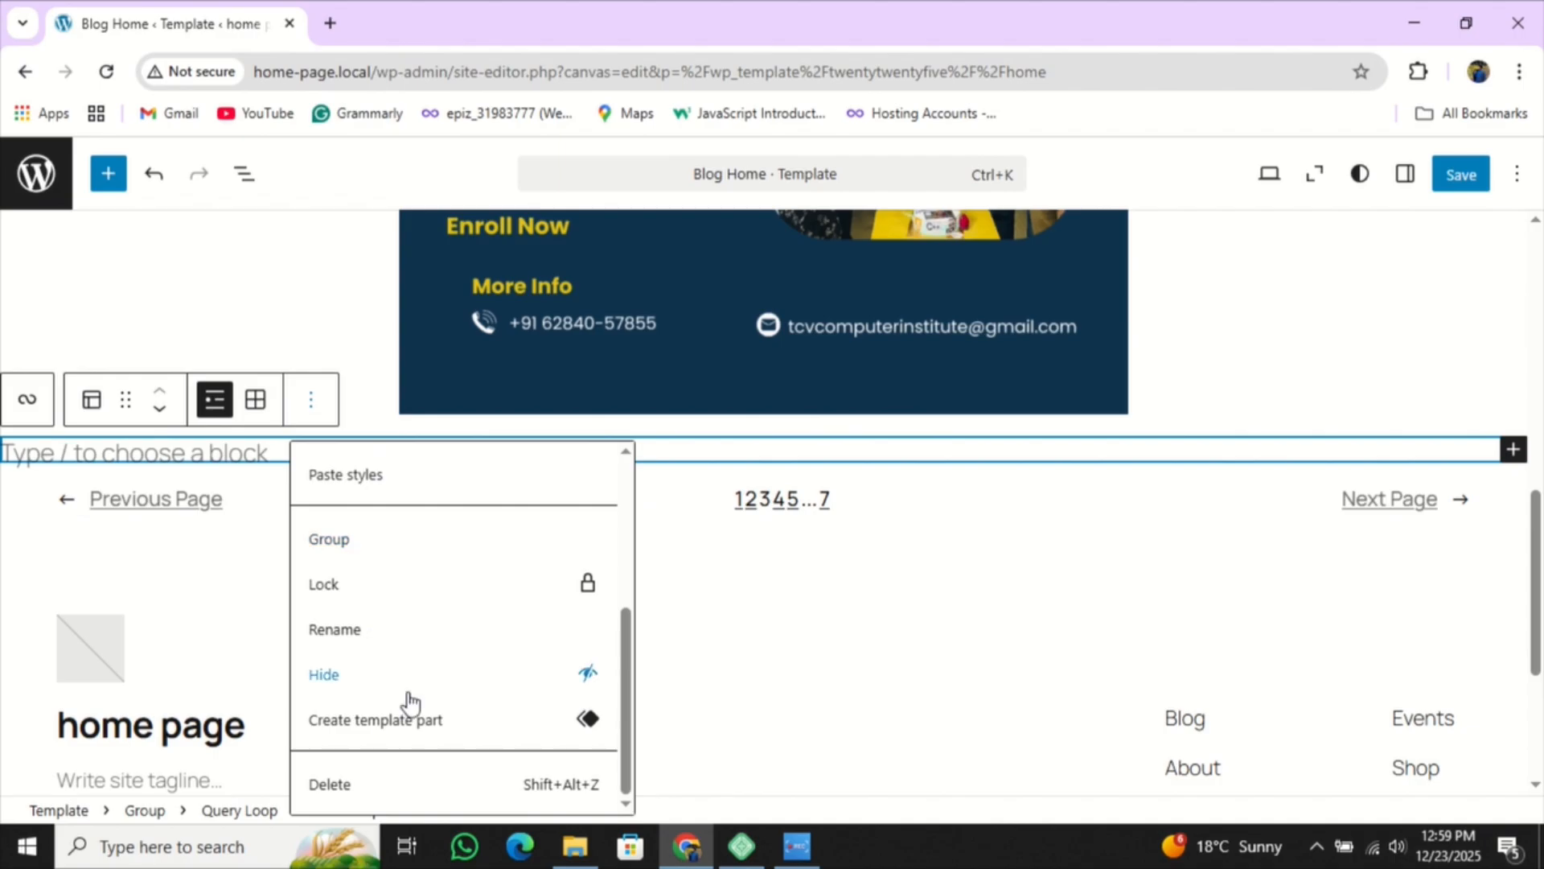
pyautogui.click(448, 776)
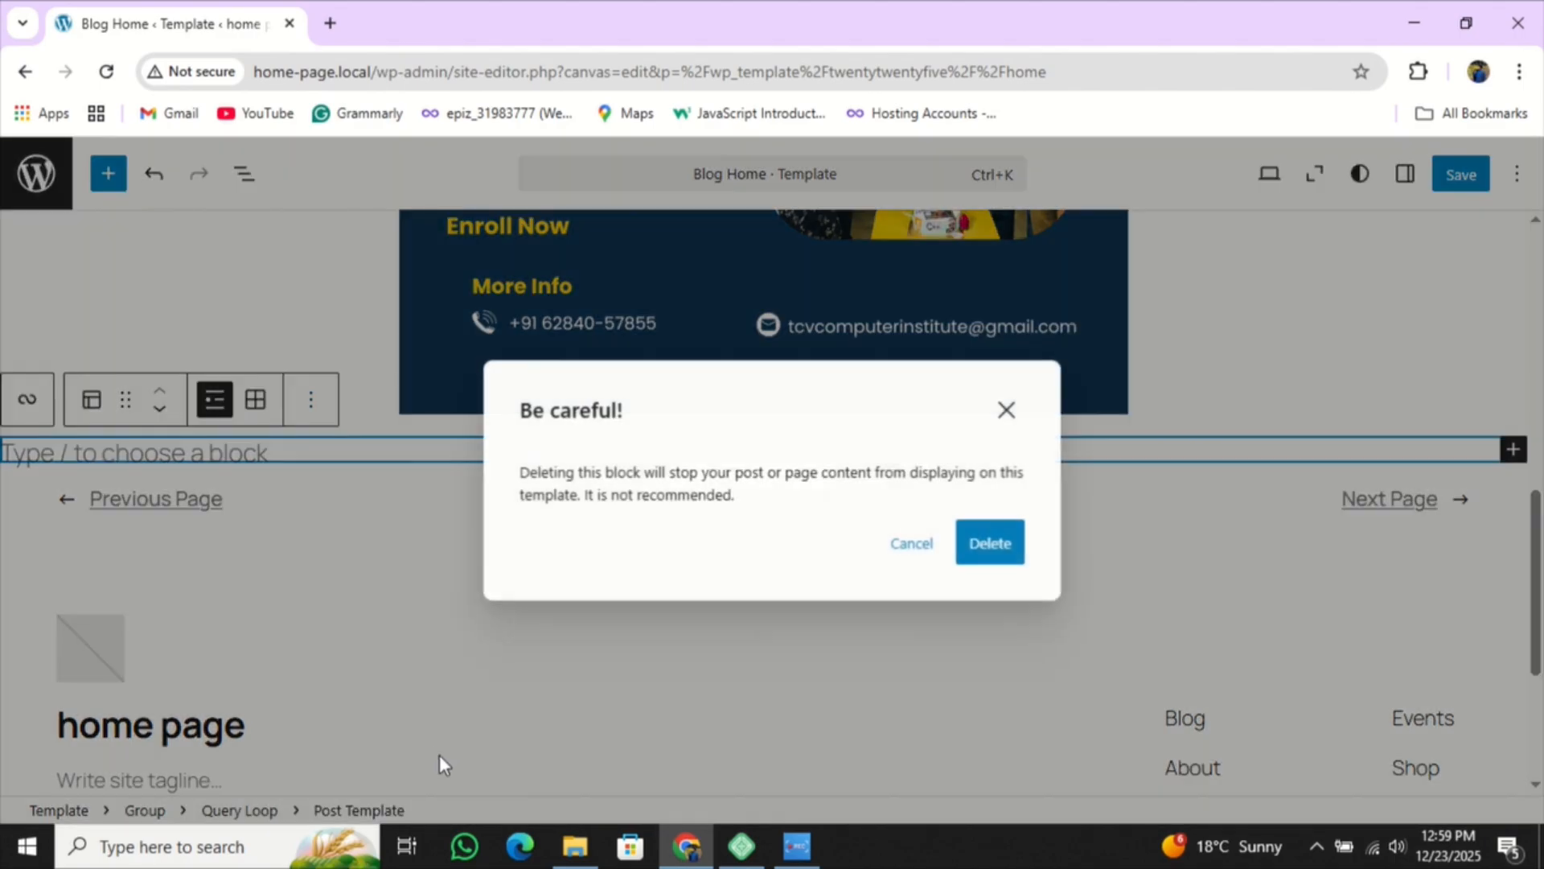
pyautogui.click(991, 542)
pyautogui.click(396, 400)
pyautogui.scroll(-5, 586, 624)
pyautogui.click(614, 780)
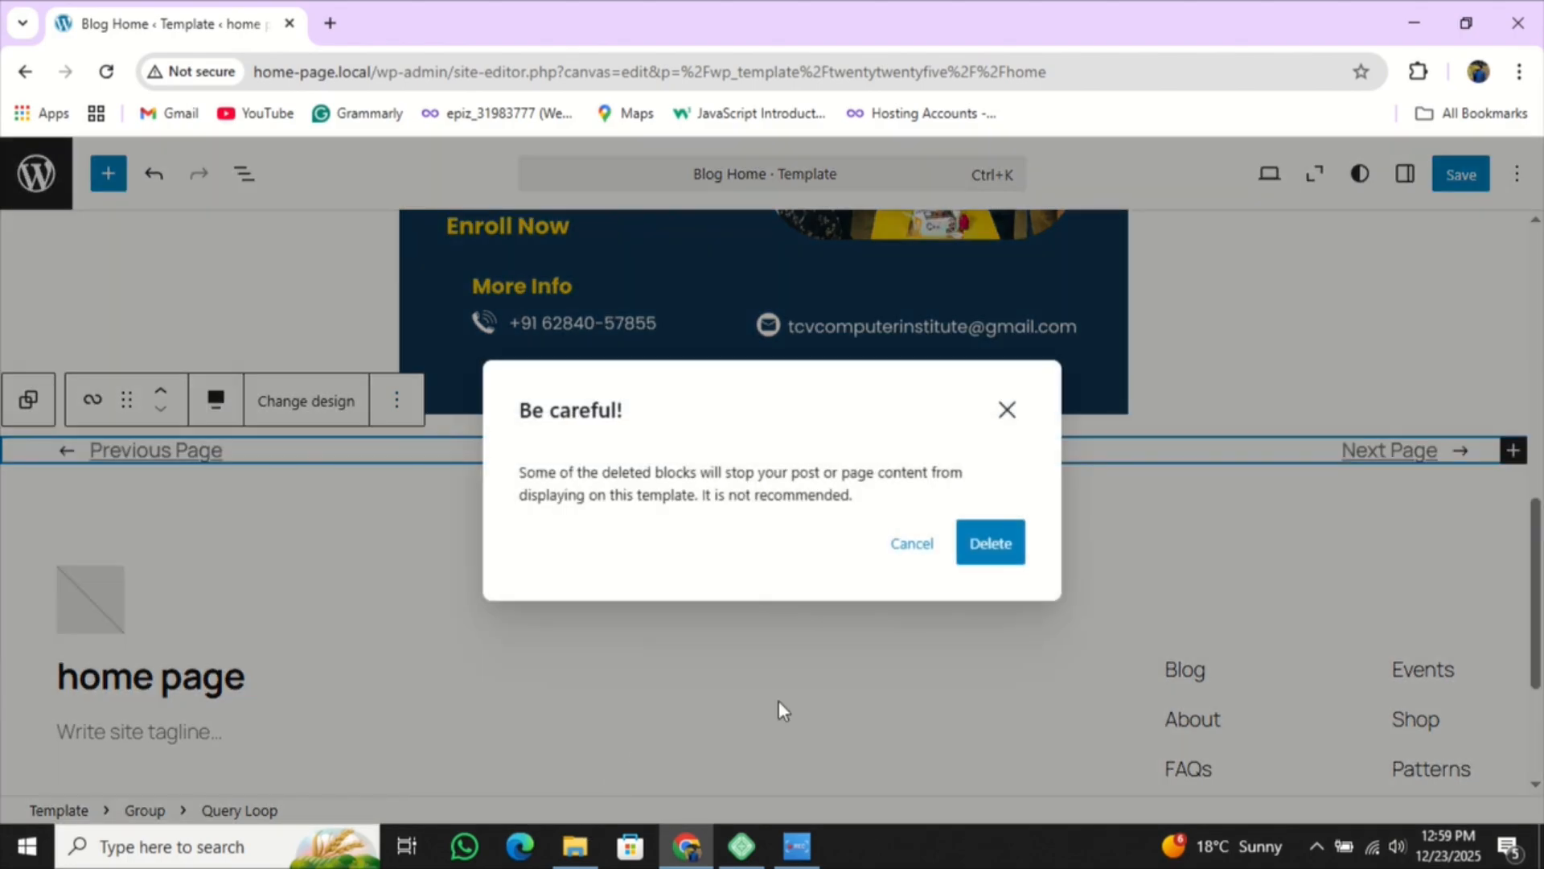
pyautogui.click(991, 547)
# - Check that the heading and TCV poster group now sits directly above the footer
pyautogui.scroll(-6, 882, 528)
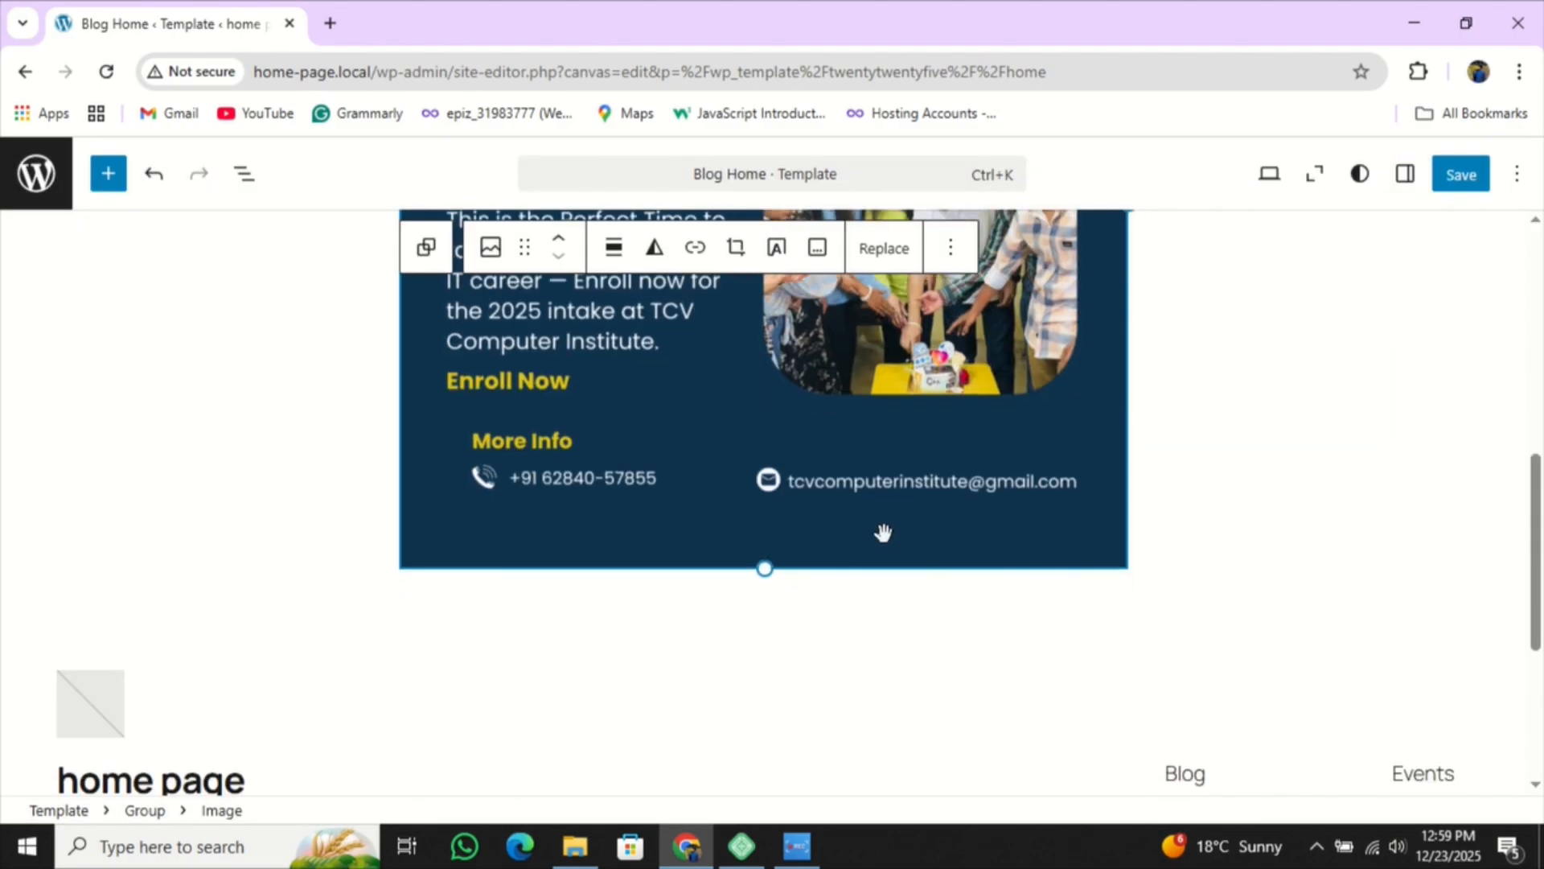
pyautogui.scroll(6, 877, 526)
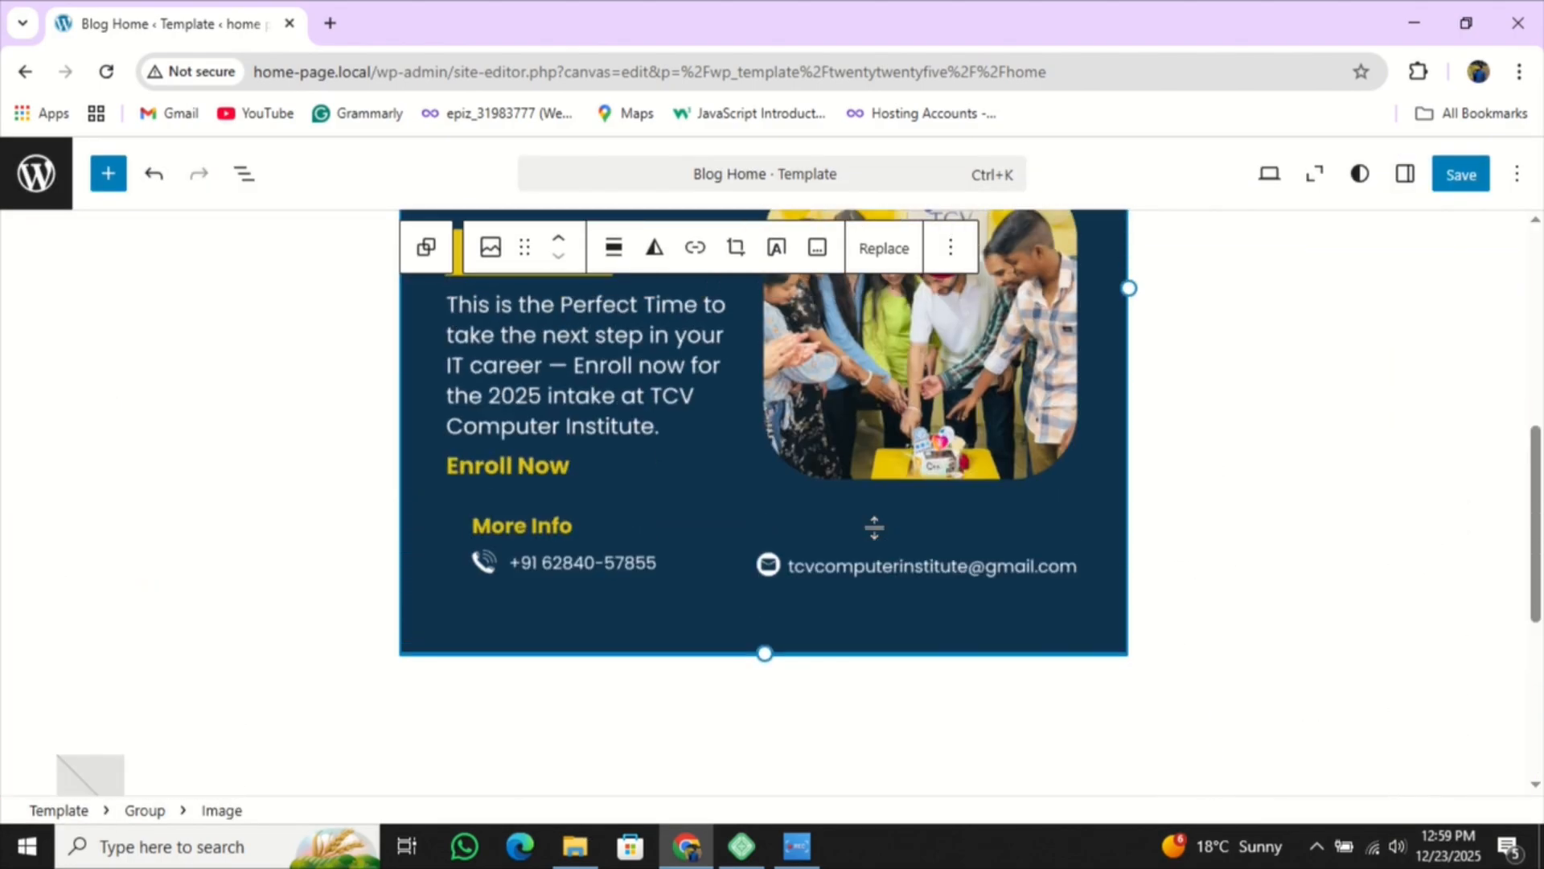
pyautogui.scroll(-6, 872, 525)
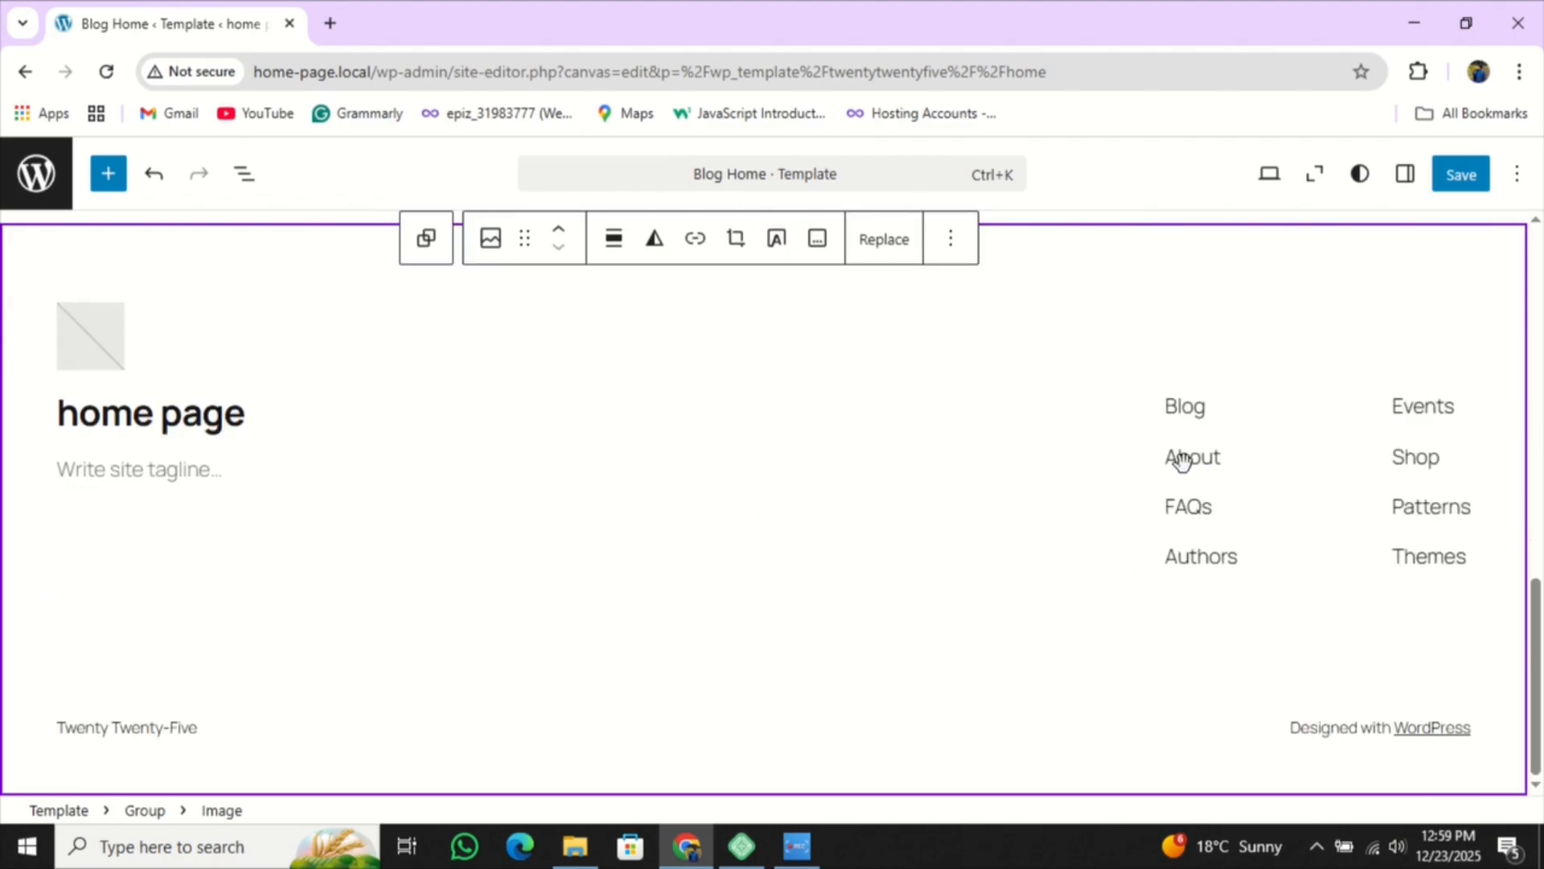
pyautogui.scroll(3, 1096, 480)
pyautogui.scroll(6, 1096, 480)
pyautogui.click(1224, 485)
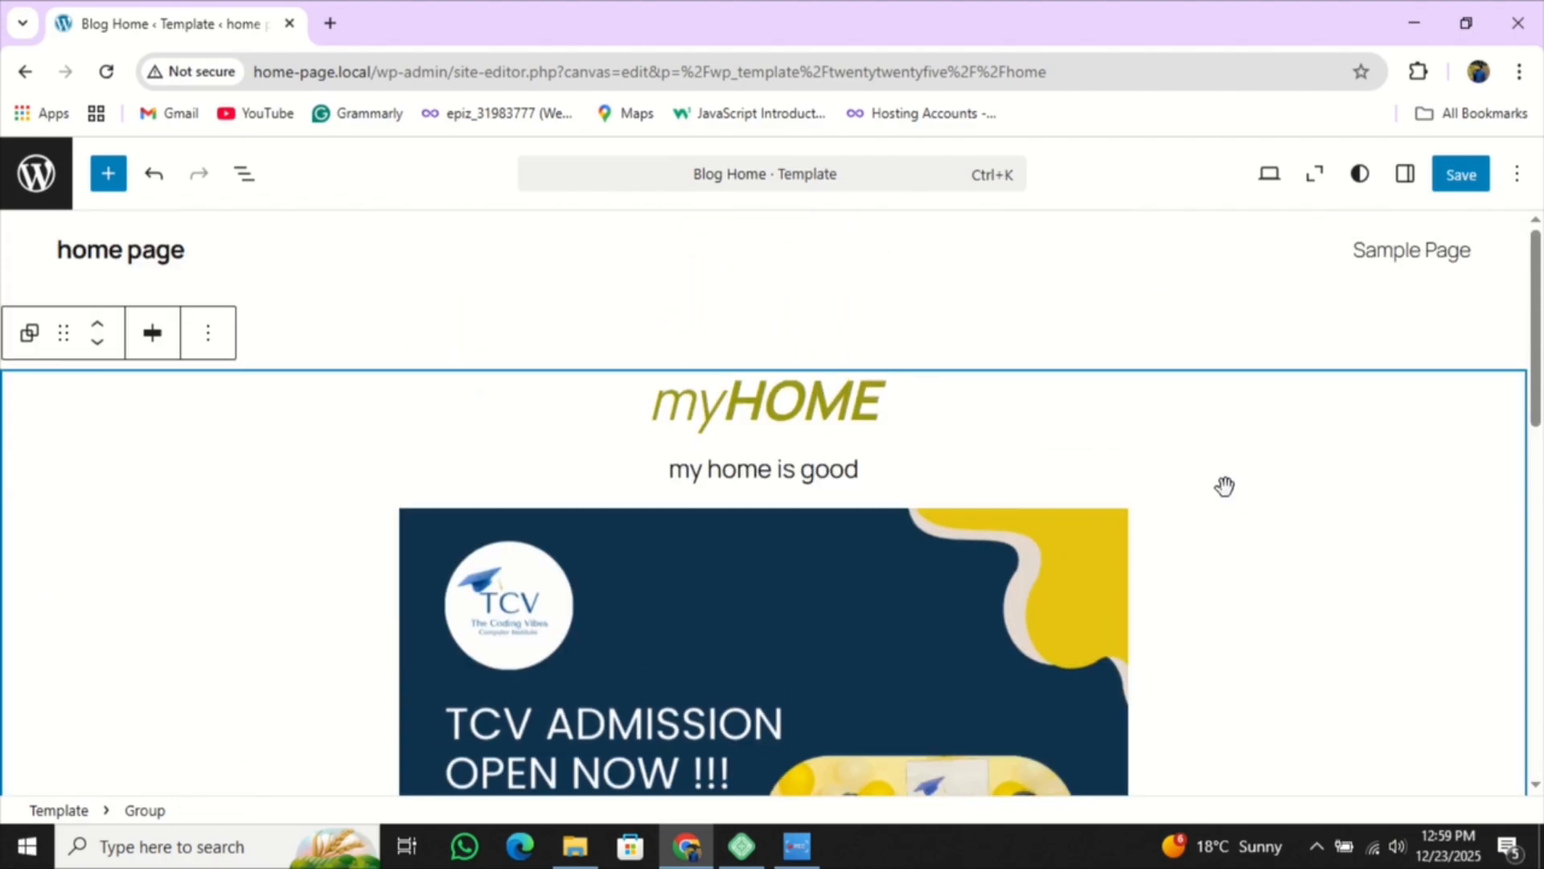
pyautogui.scroll(-2, 1223, 486)
pyautogui.scroll(-8, 1199, 497)
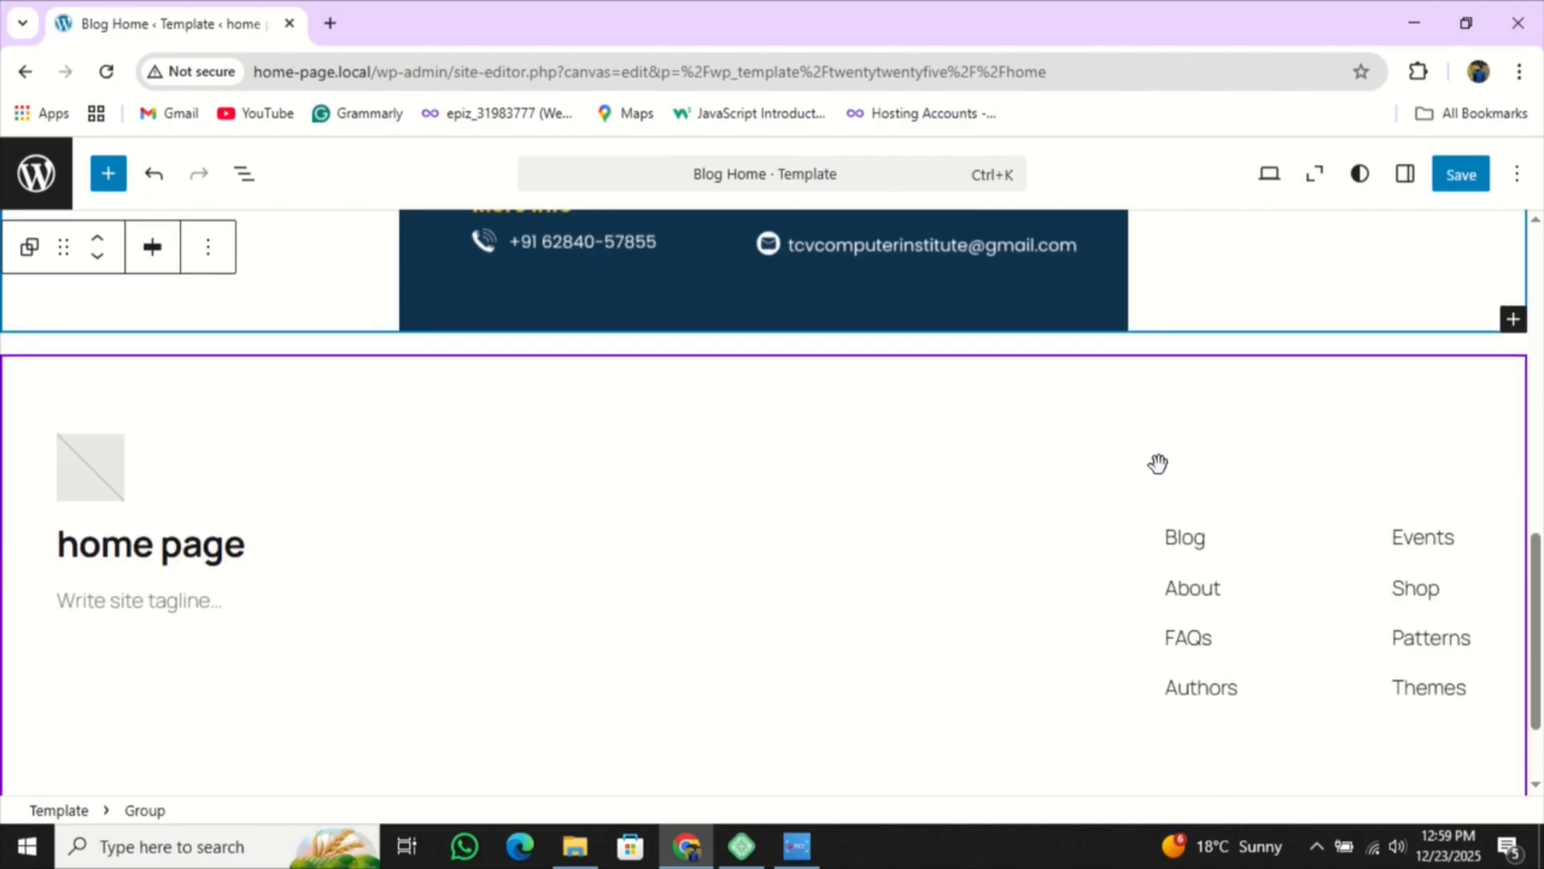
pyautogui.scroll(3, 1159, 467)
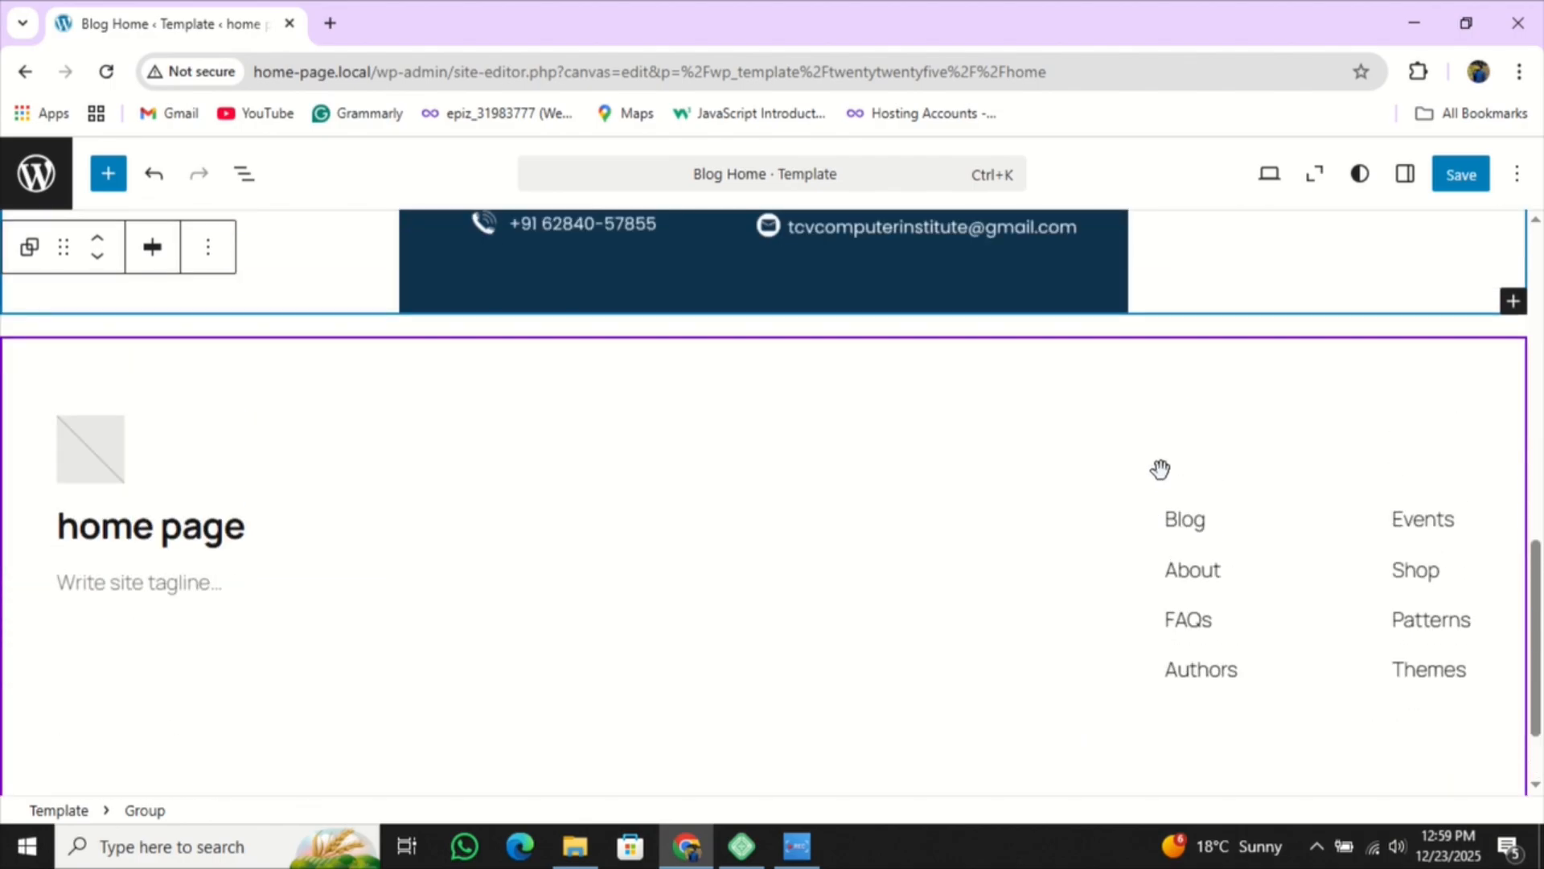
# - Enter 'home' as the footer's site tagline below the site title
pyautogui.scroll(-2, 188, 548)
pyautogui.click(188, 548)
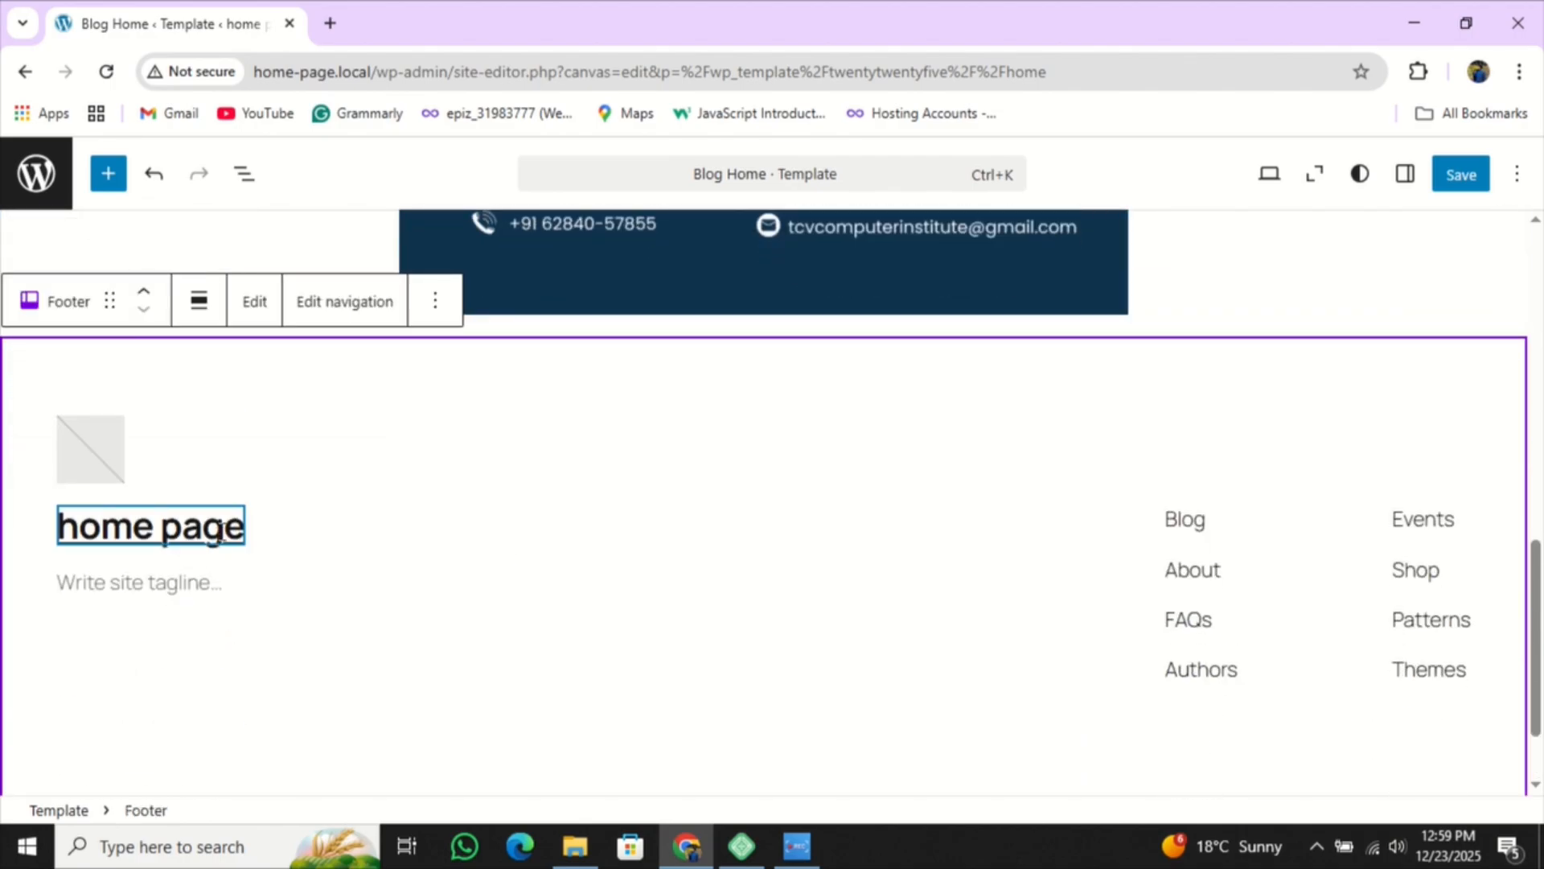
pyautogui.click(102, 454)
pyautogui.click(153, 524)
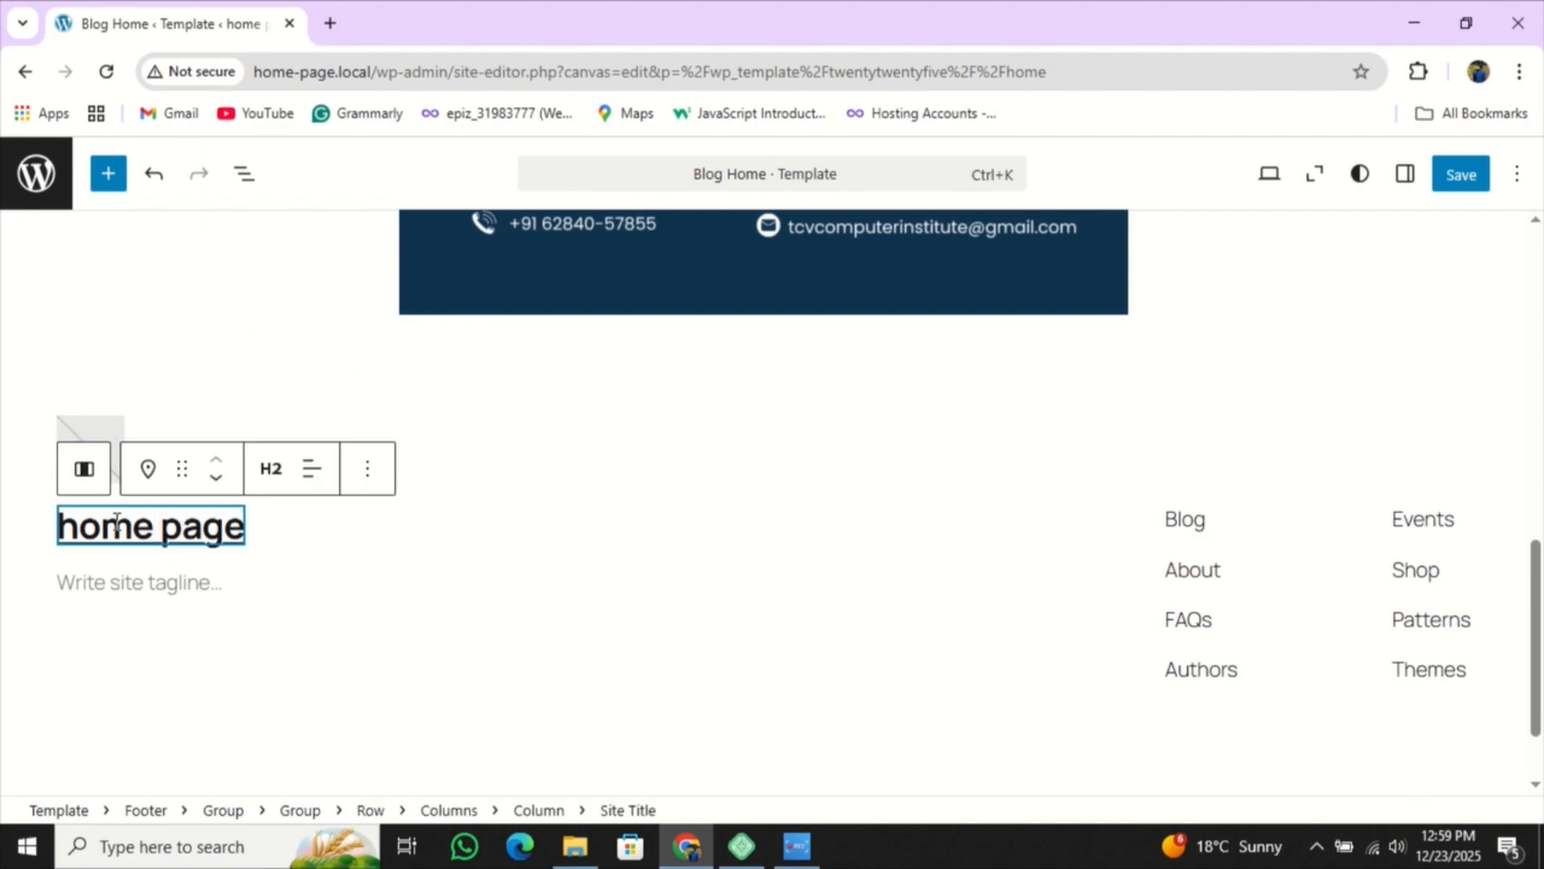
pyautogui.click(177, 591)
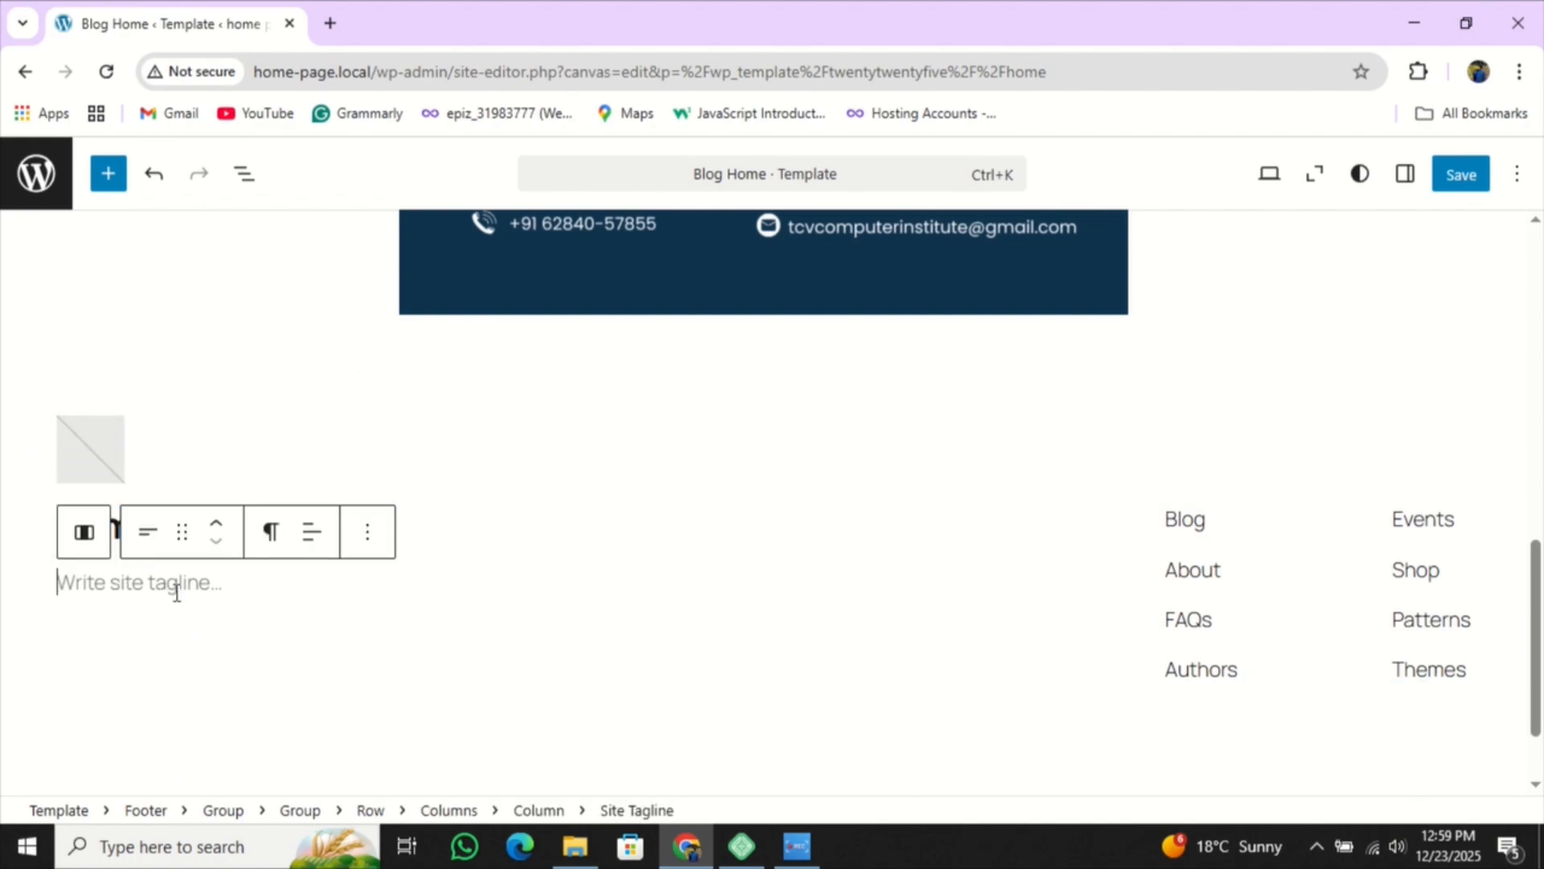
pyautogui.write('home')
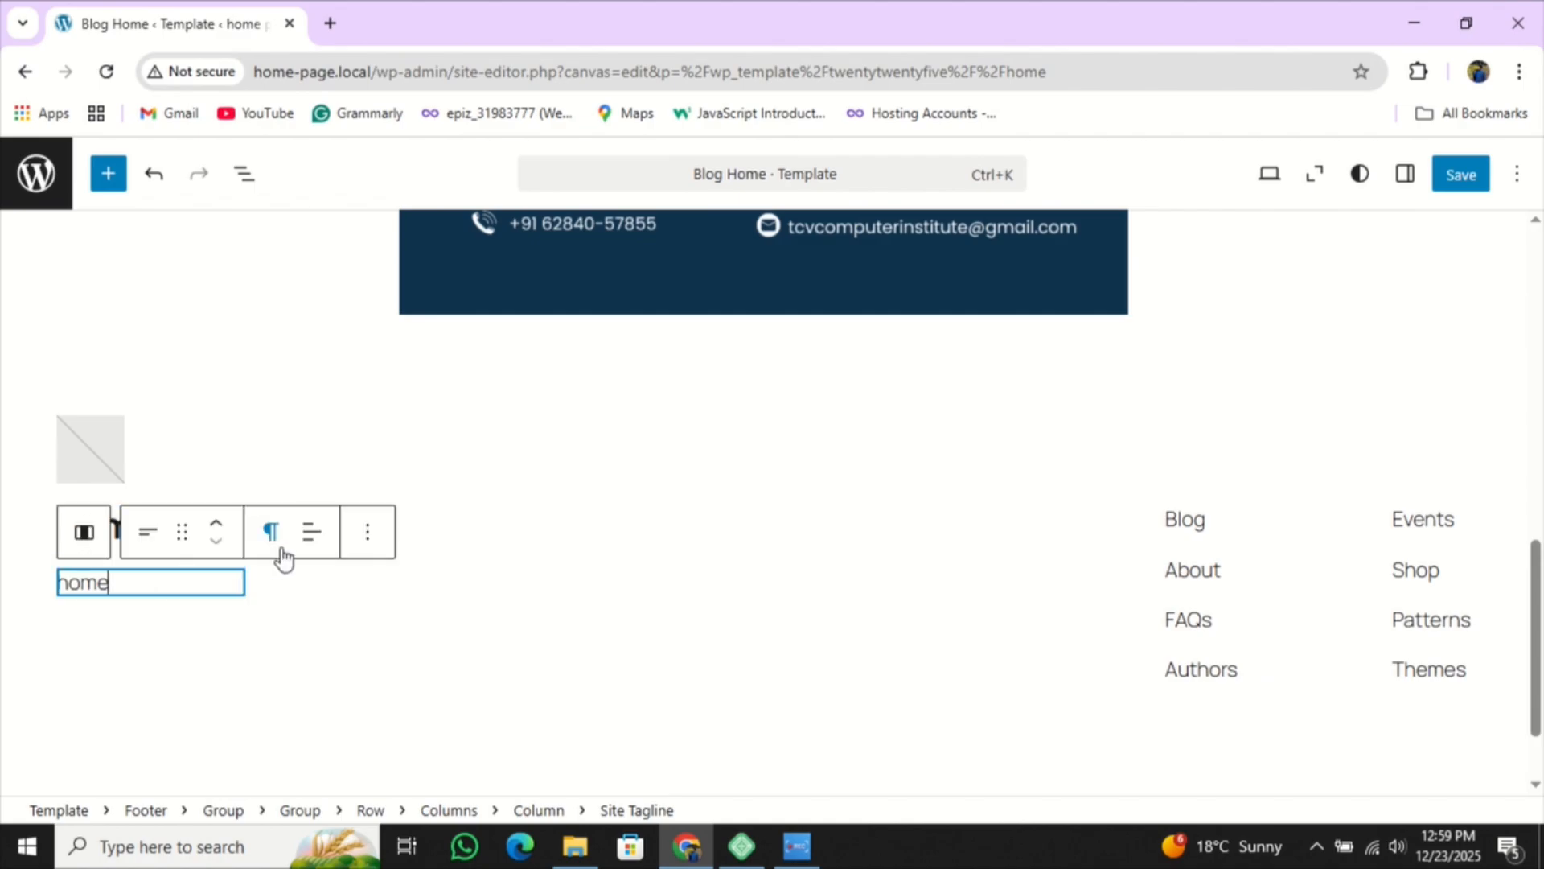
# - Check the tagline options and the footer menu links Blog, About, FAQs and Authors
pyautogui.click(367, 532)
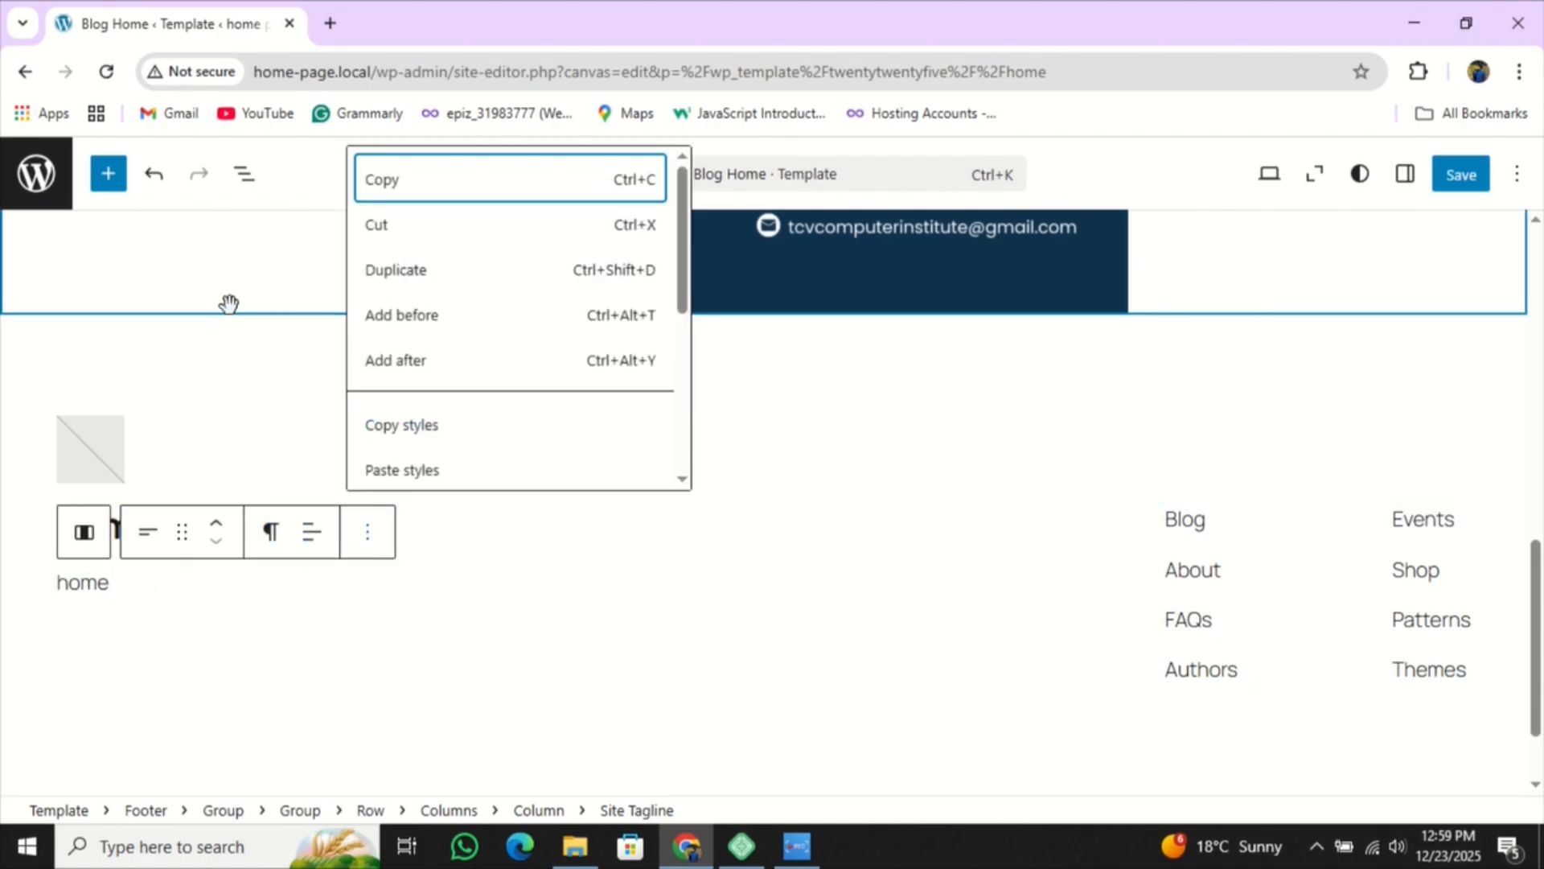
pyautogui.scroll(-1, 12, 615)
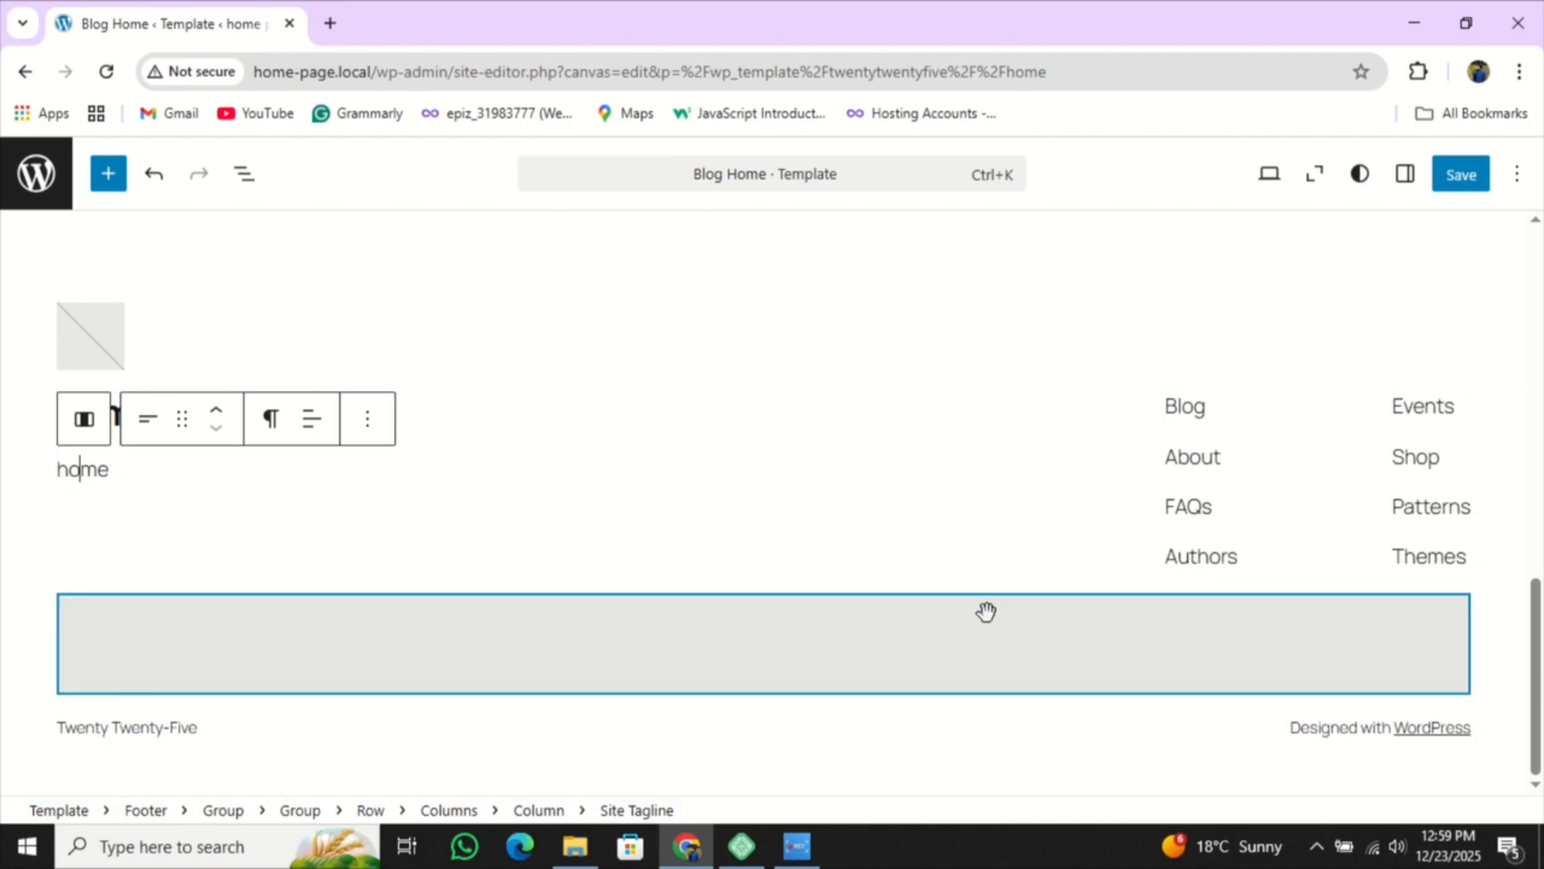
pyautogui.click(1193, 415)
pyautogui.click(1191, 457)
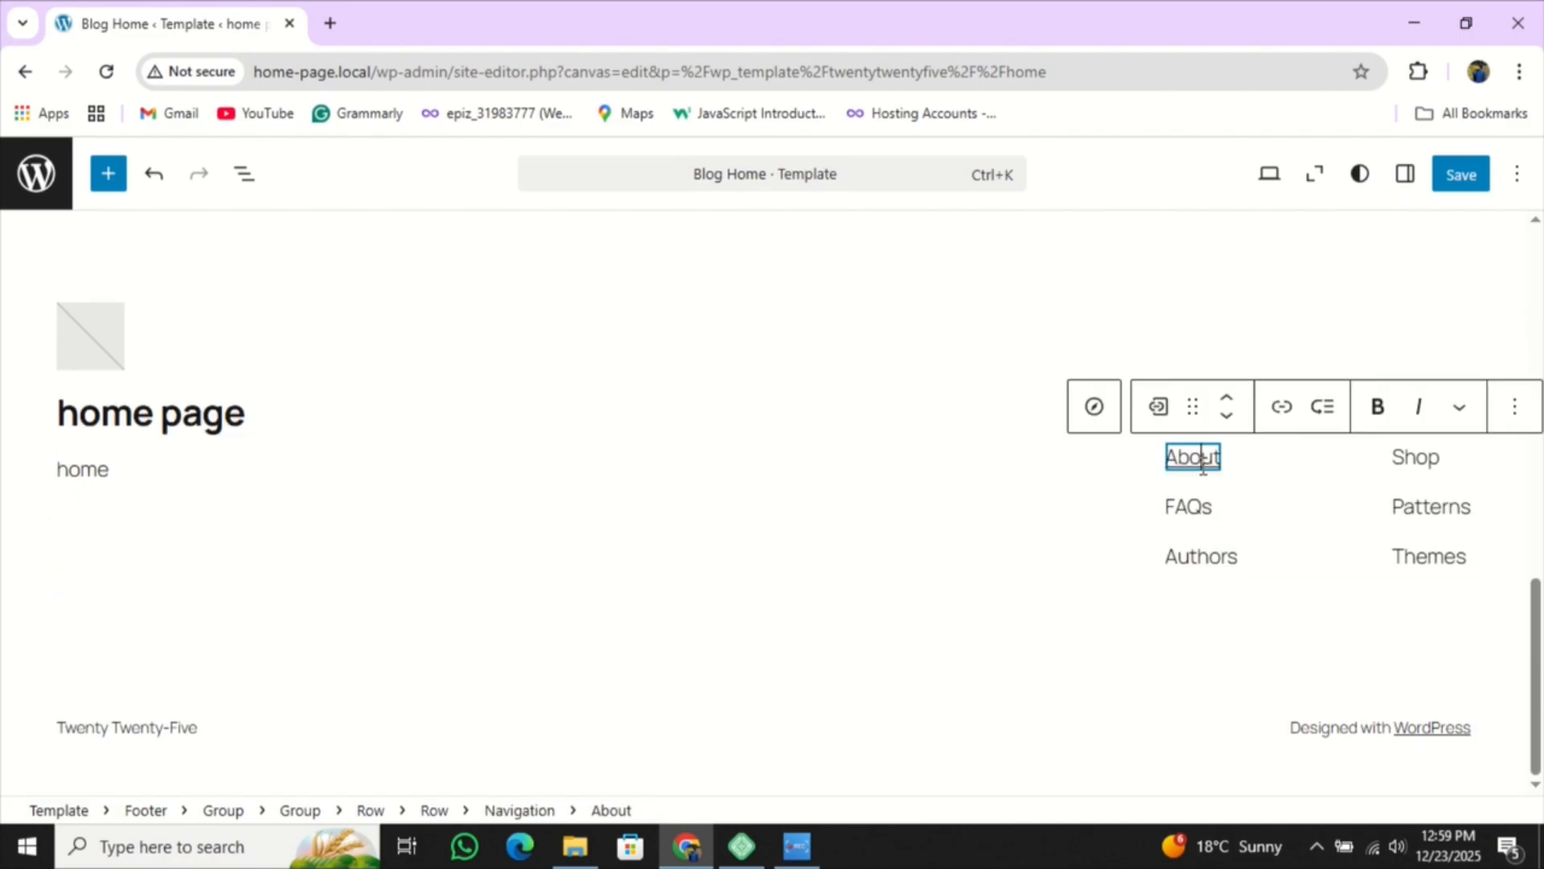
pyautogui.click(1191, 509)
pyautogui.click(1188, 556)
pyautogui.click(1046, 499)
pyautogui.scroll(7, 1045, 494)
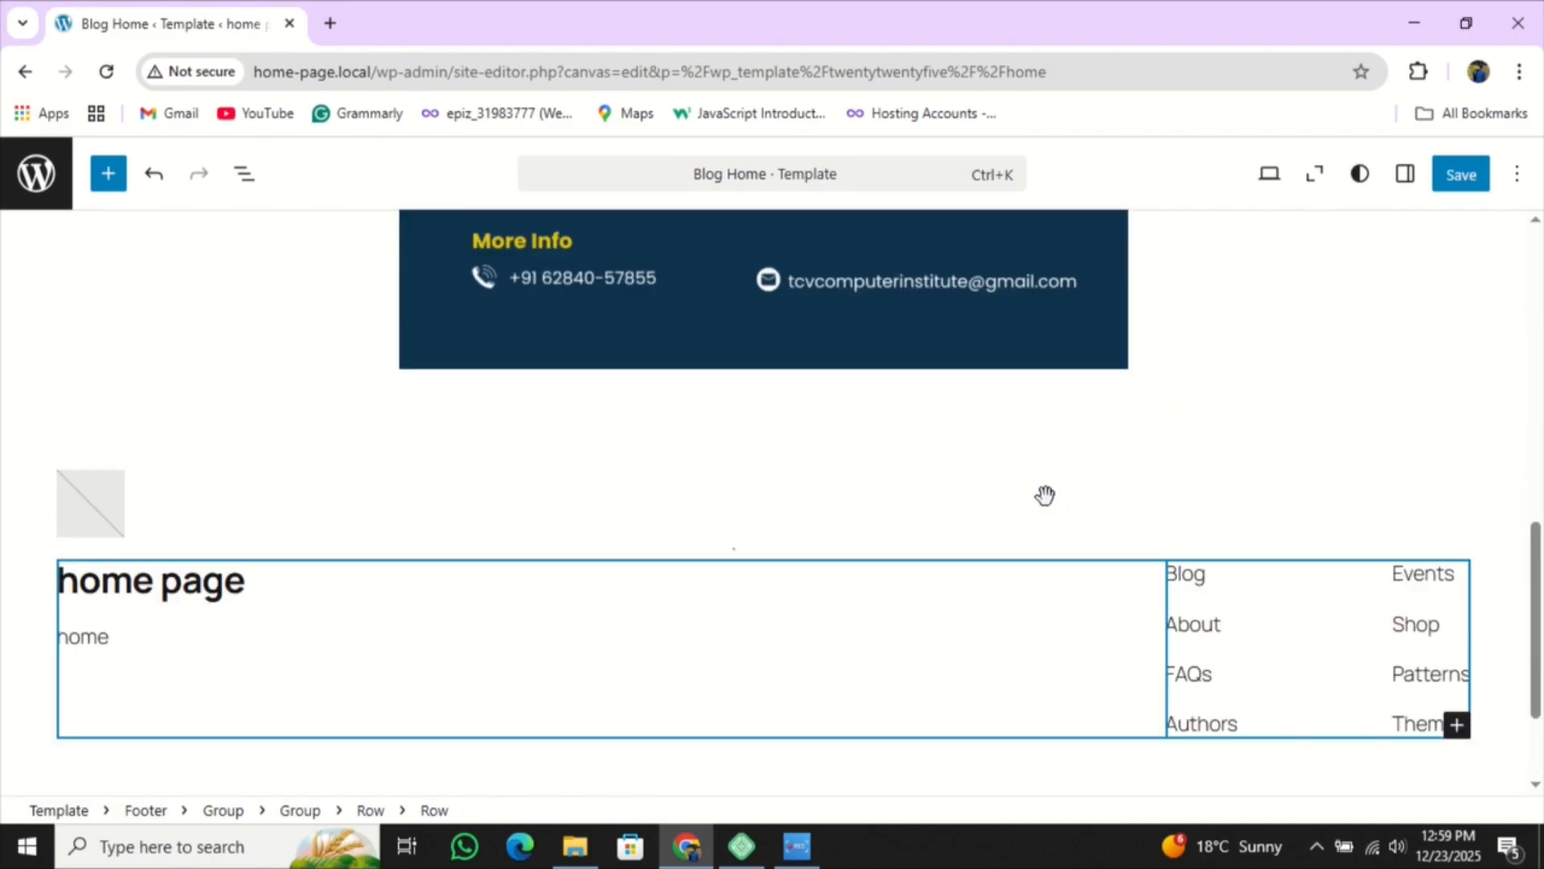
pyautogui.scroll(2, 1139, 483)
pyautogui.click(873, 472)
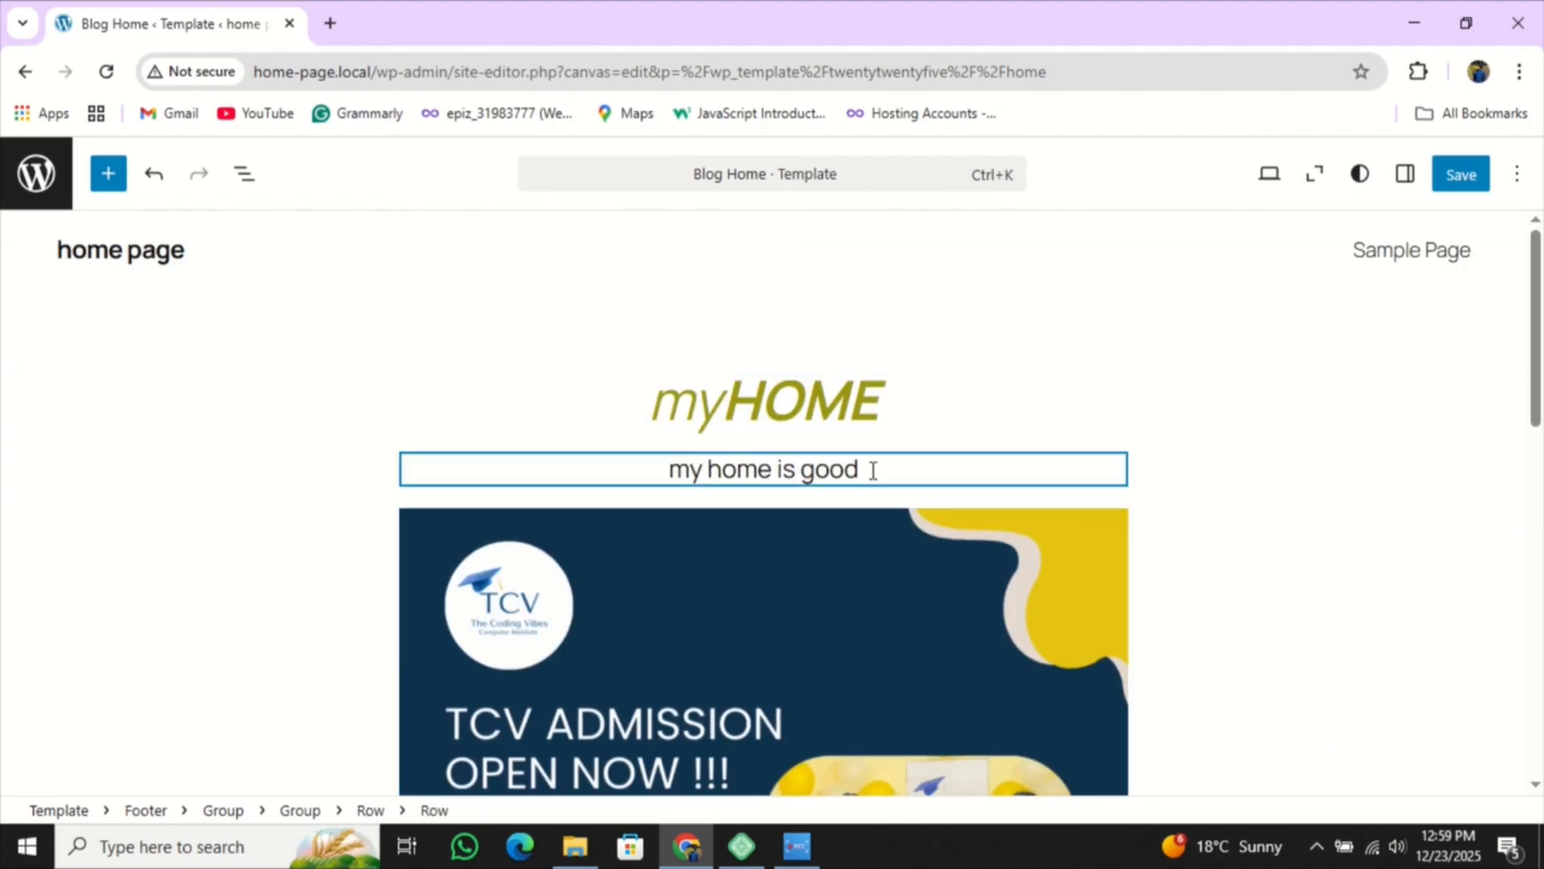
# - Add a full stop so the line reads 'my home is good.'
pyautogui.press('Return')
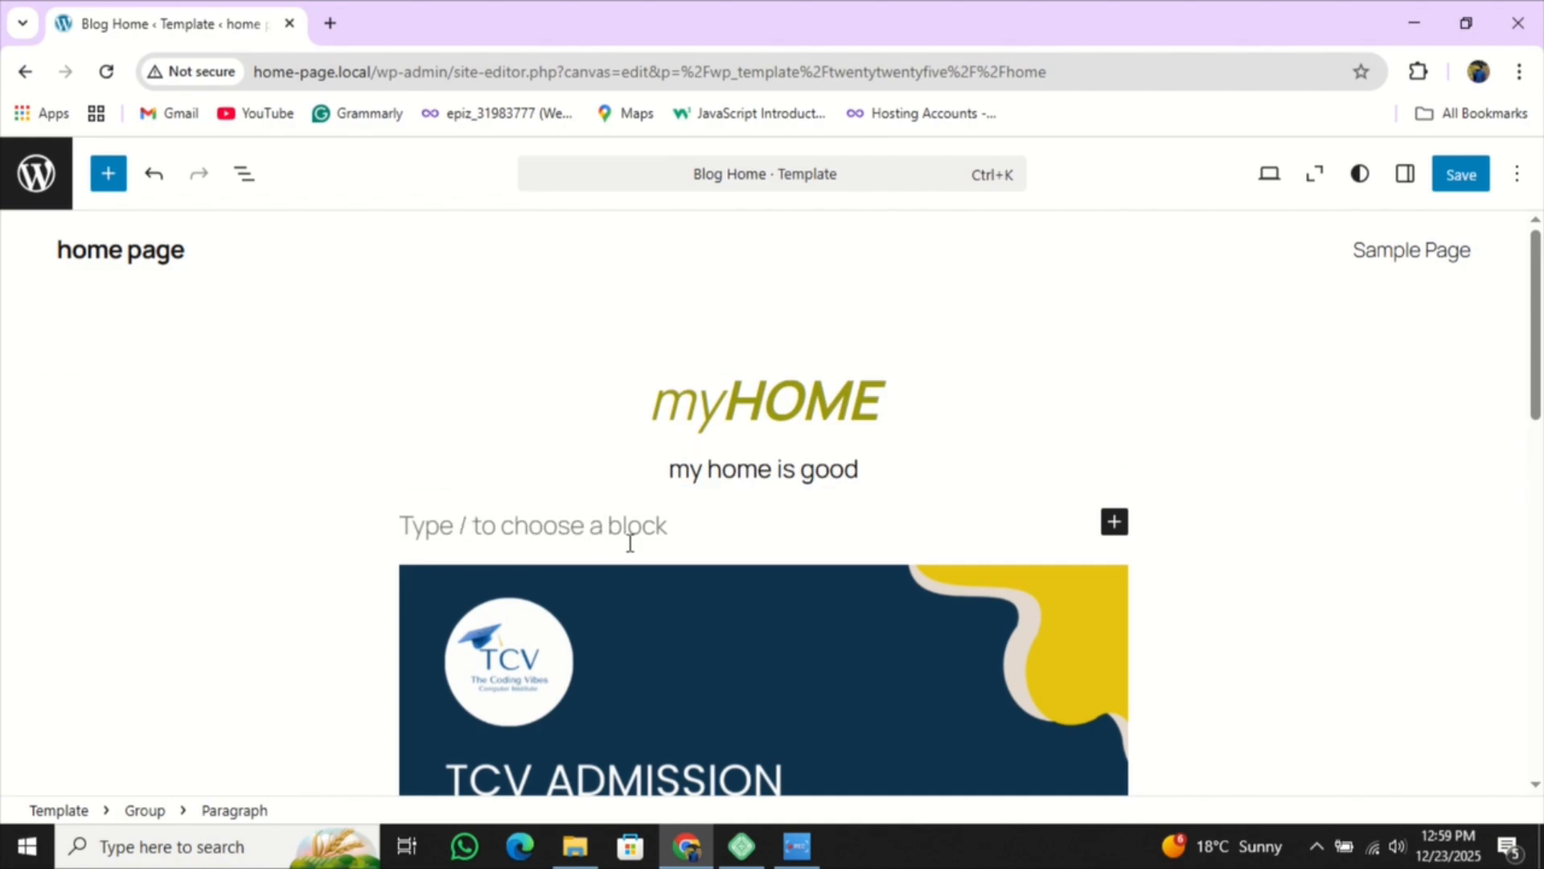
pyautogui.press('BackSpace')
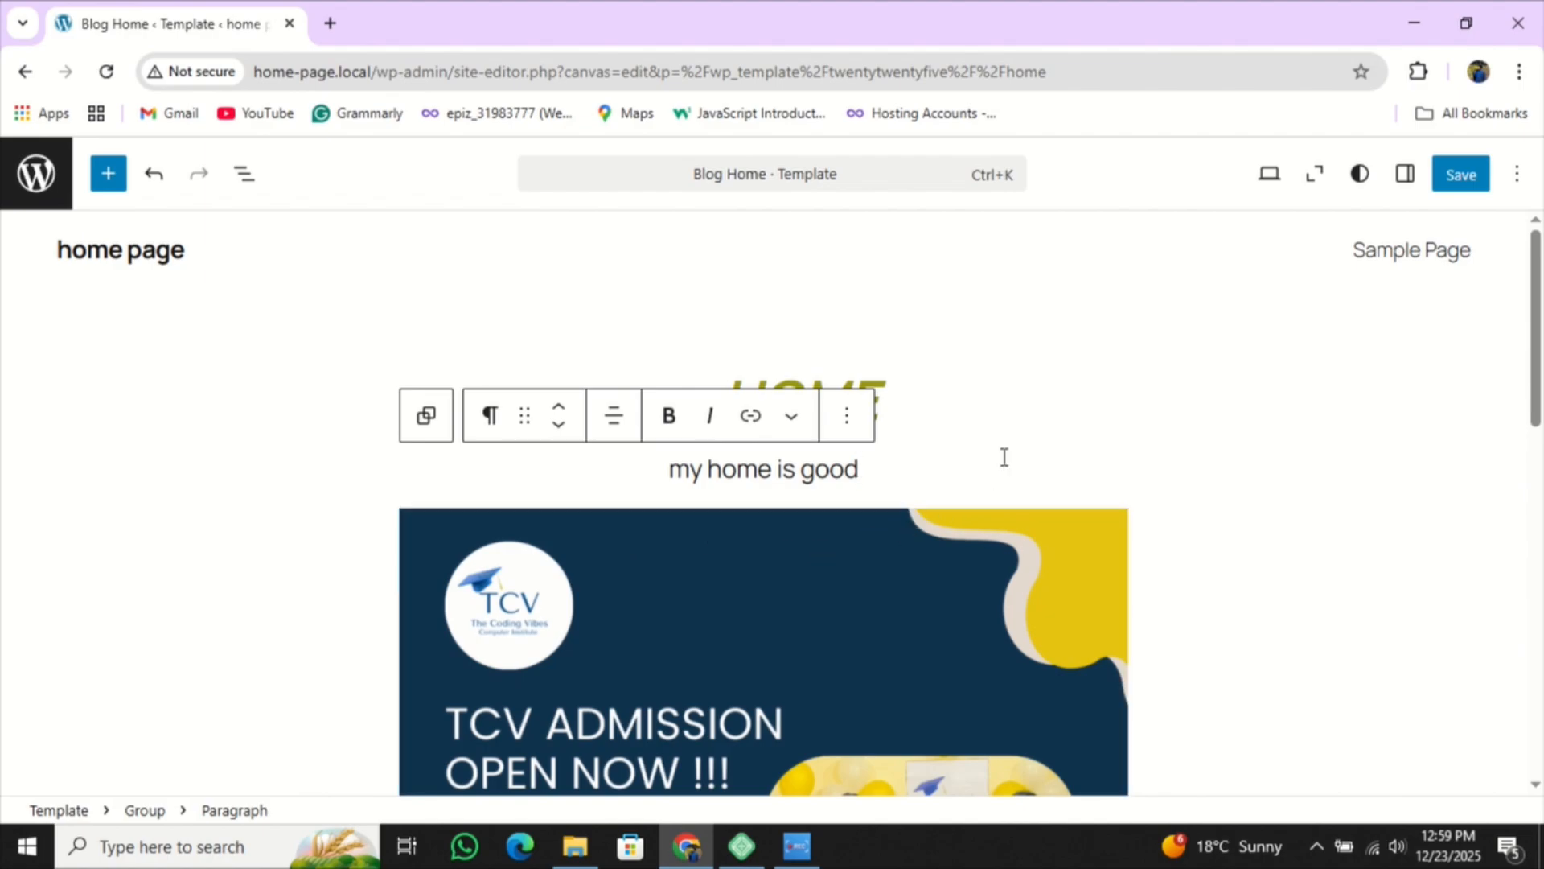
pyautogui.write('.')
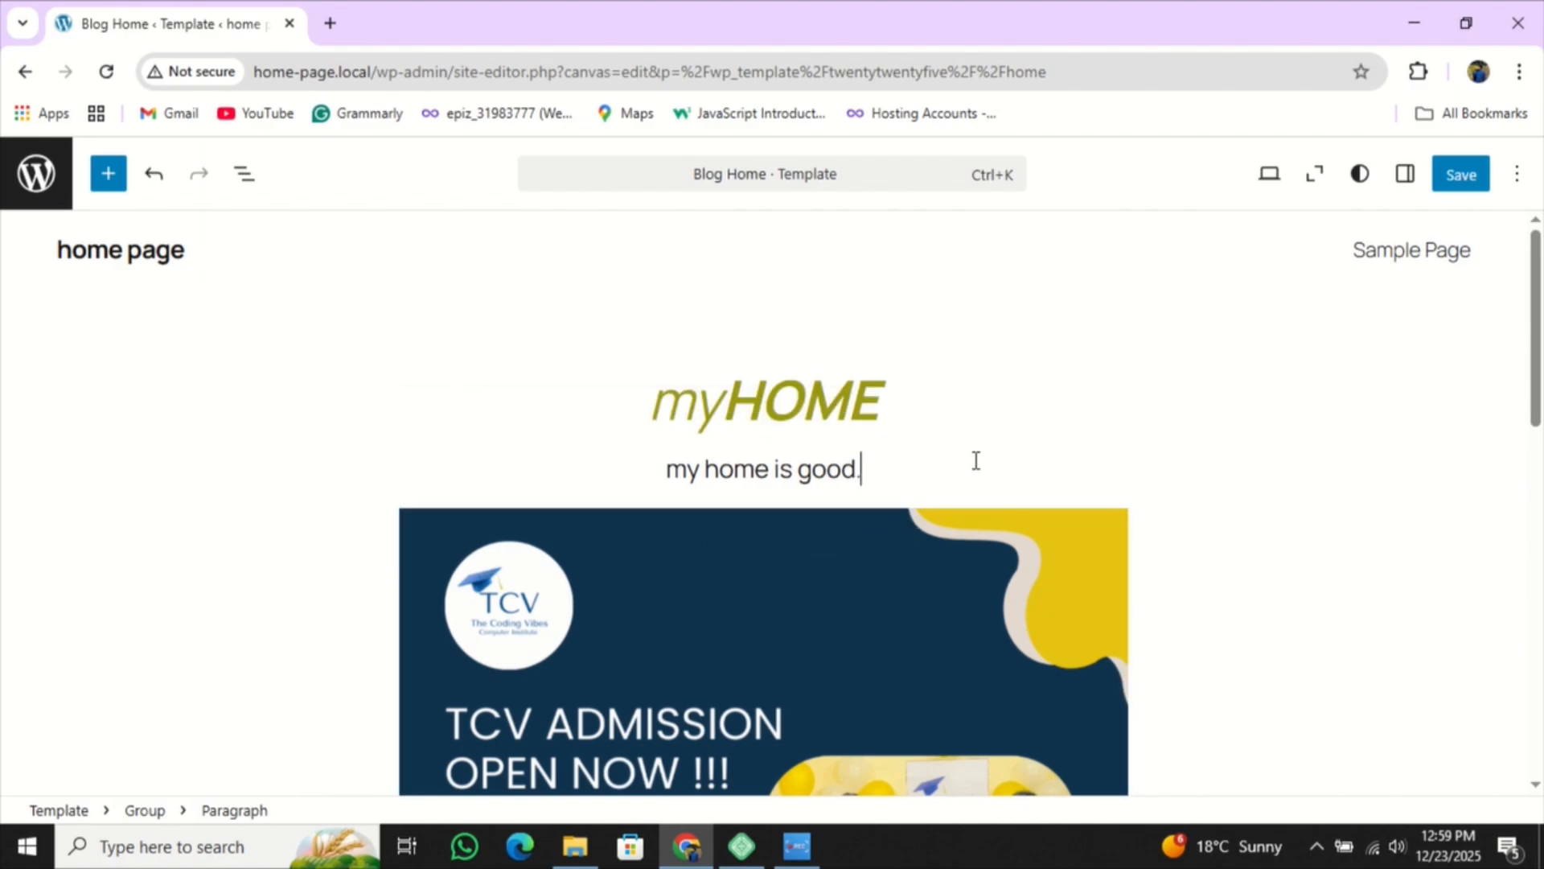
# - Check the myHOME heading and the 'my home is good.' paragraph
pyautogui.click(903, 400)
pyautogui.scroll(-3, 955, 439)
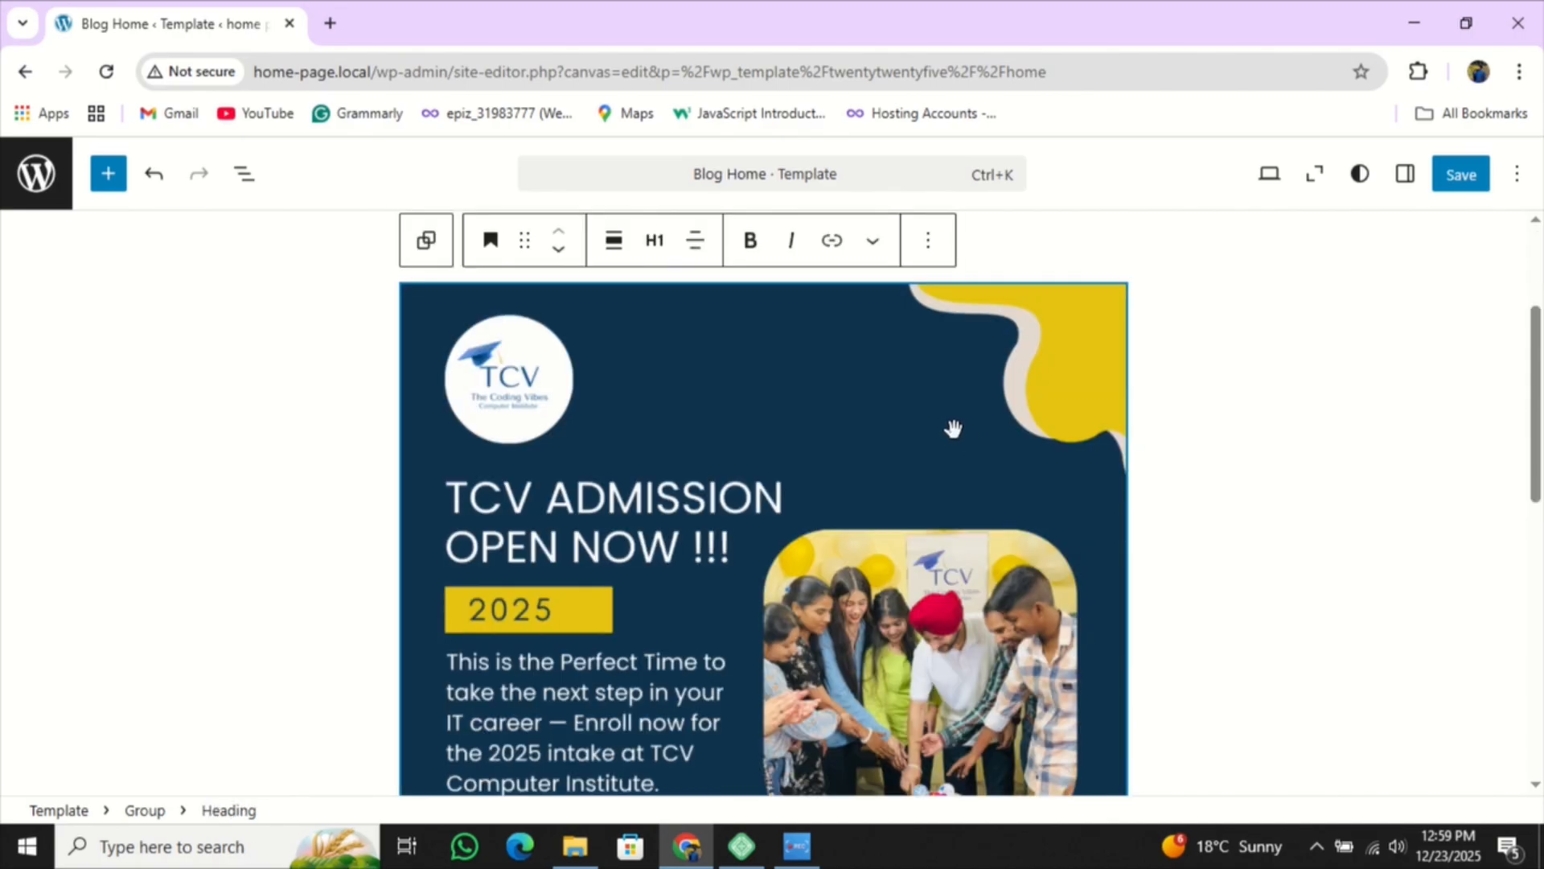
pyautogui.scroll(-5, 953, 429)
pyautogui.scroll(10, 1021, 445)
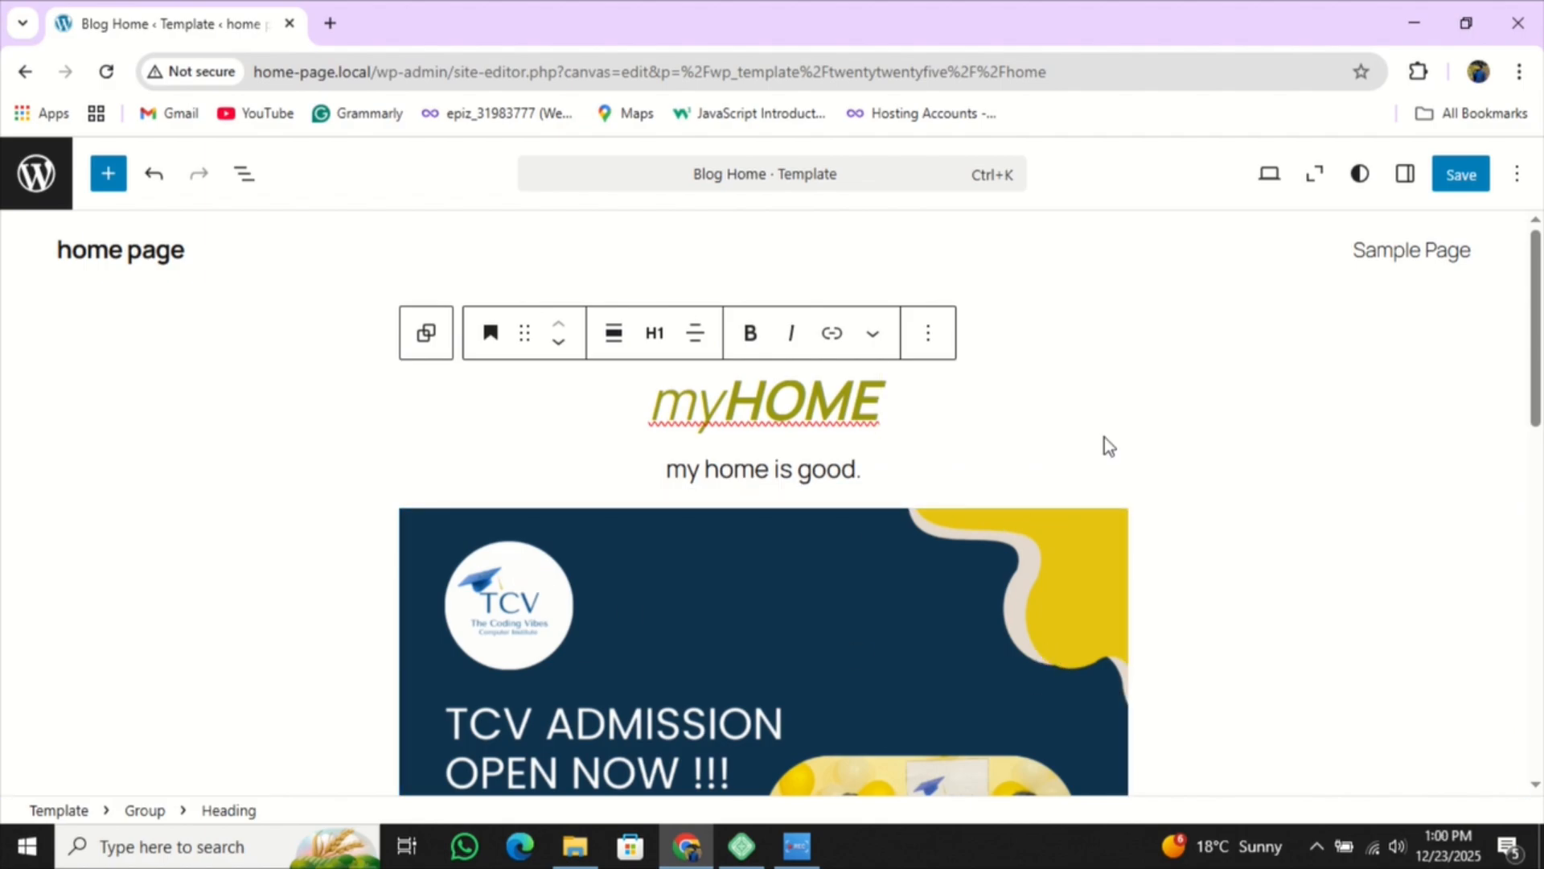
pyautogui.click(1105, 460)
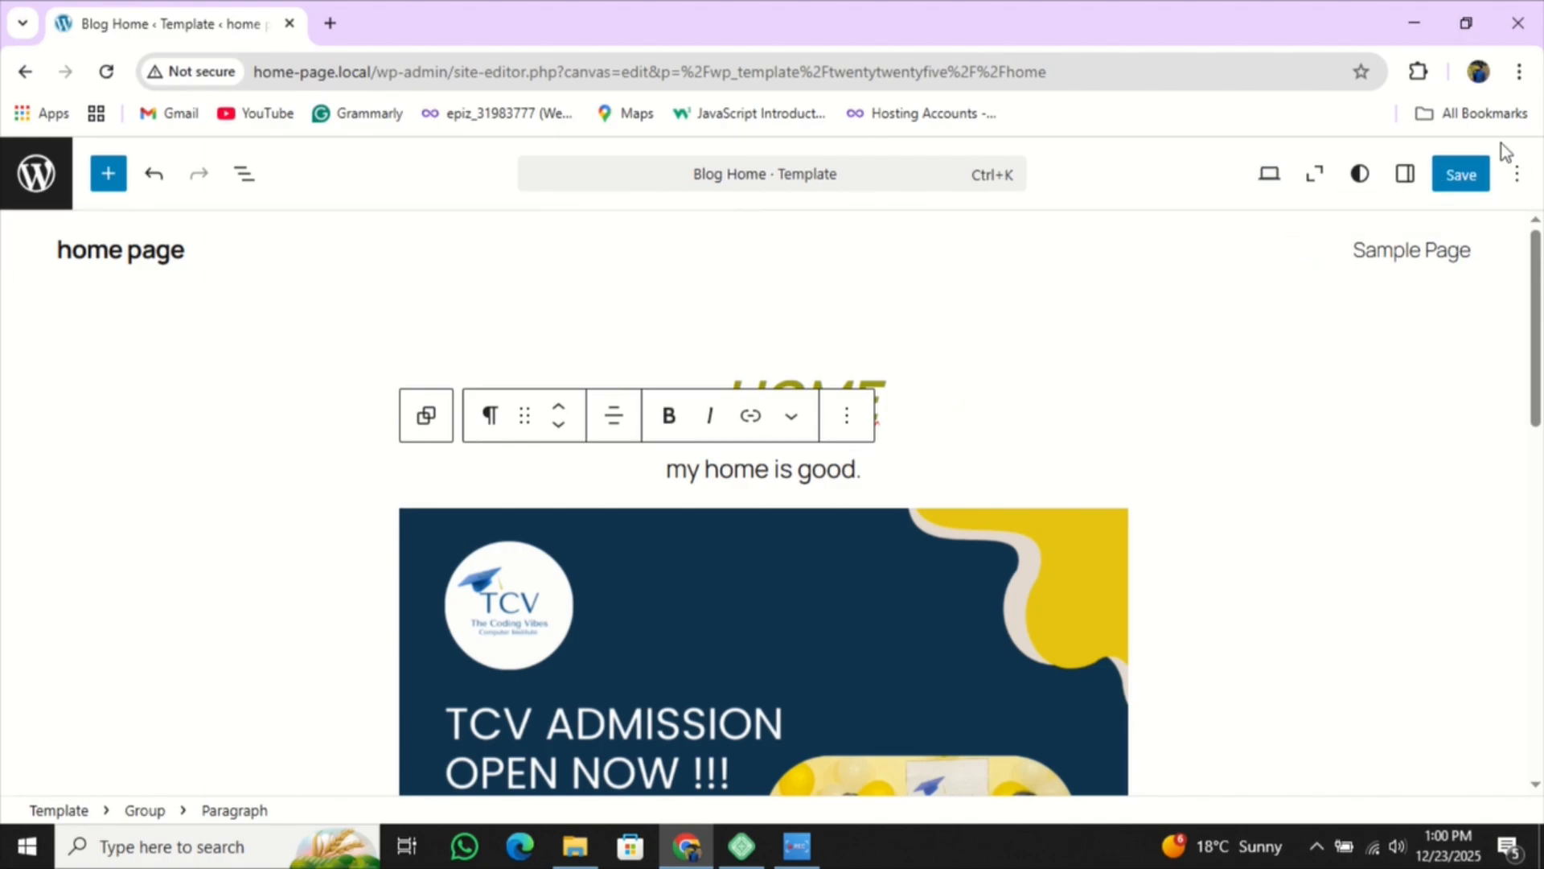
# - Save the site and template changes, then view the live home page
pyautogui.click(1459, 181)
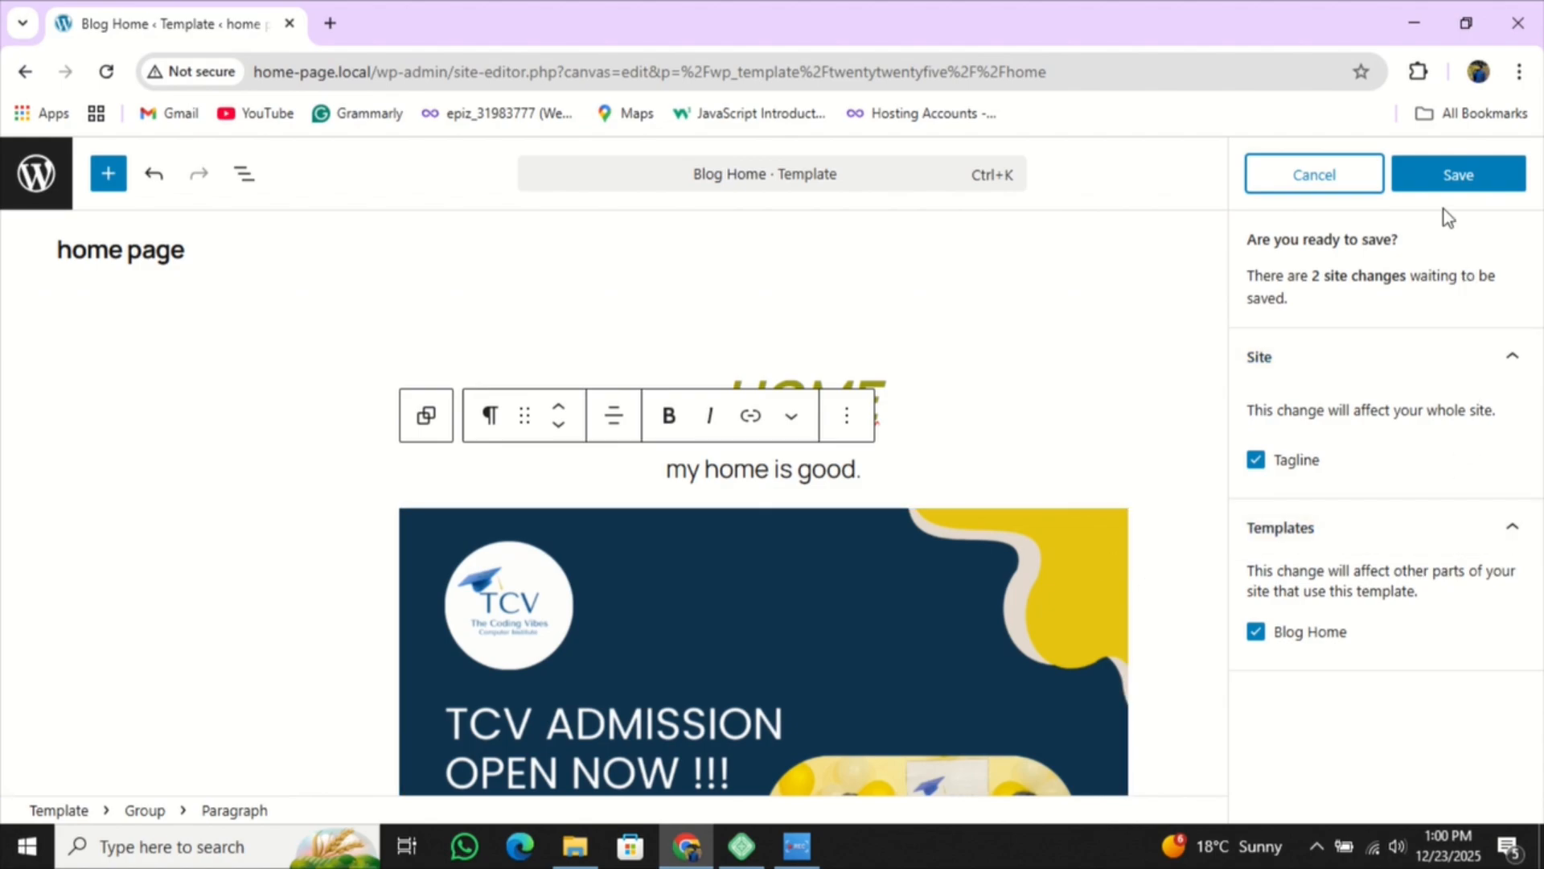
pyautogui.click(1460, 183)
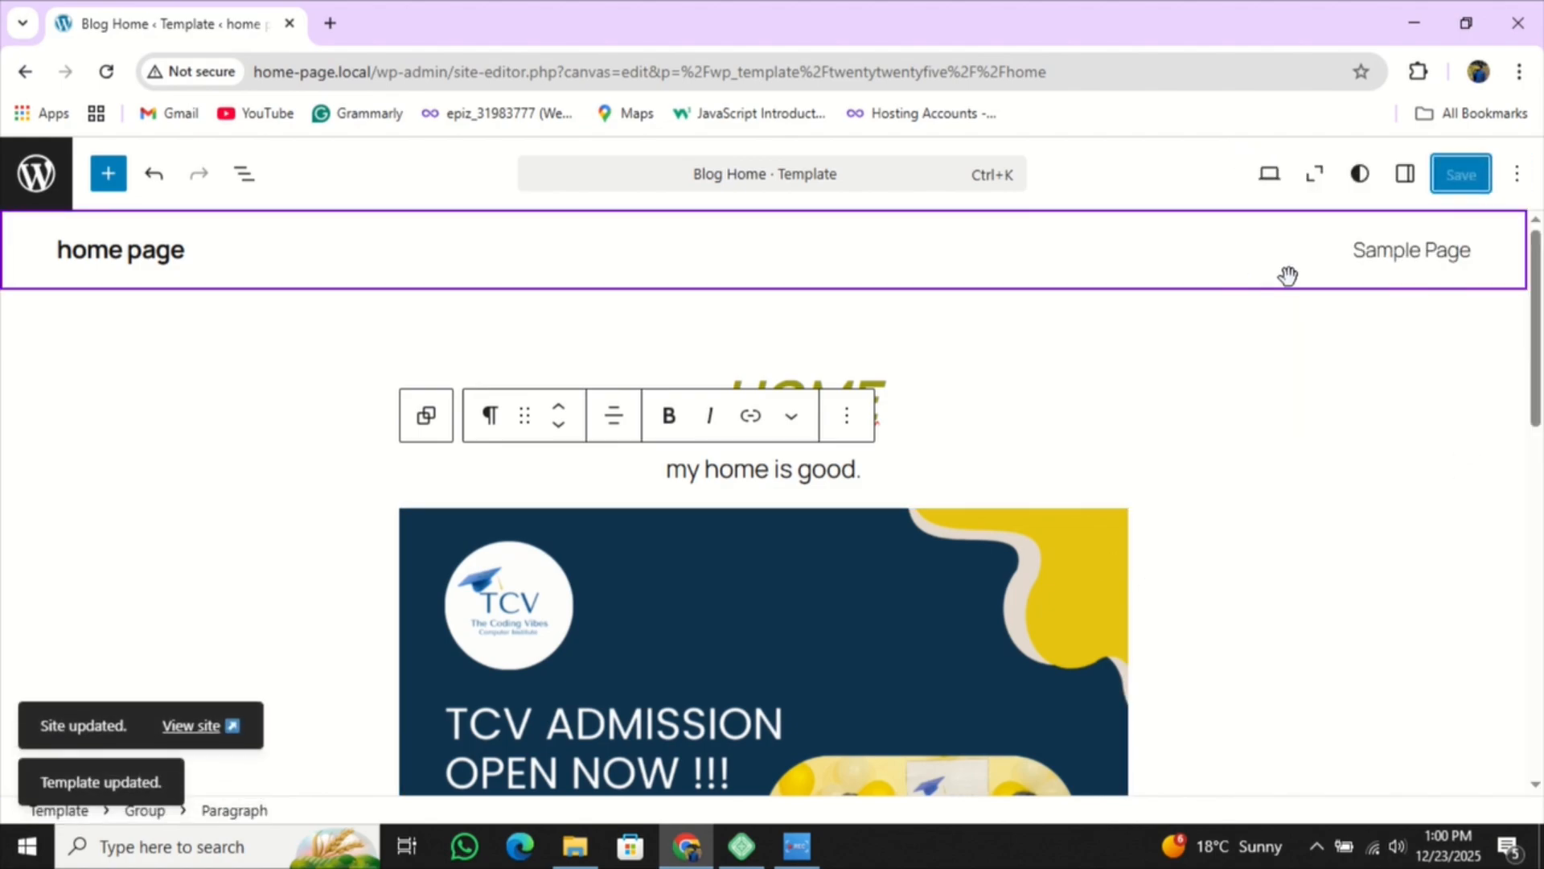
pyautogui.click(1266, 180)
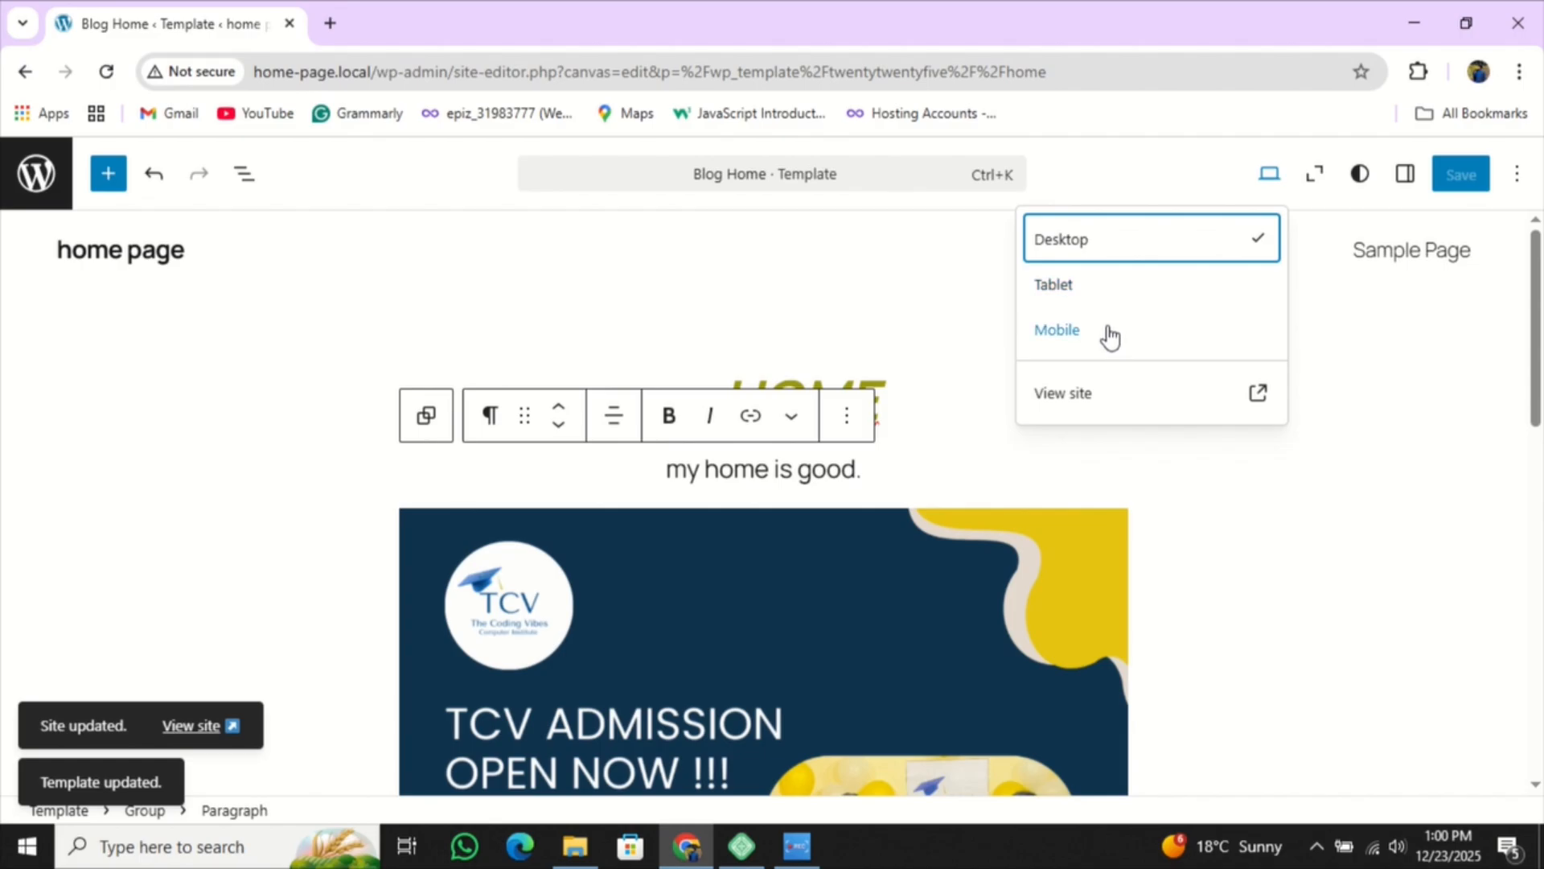
pyautogui.click(1125, 395)
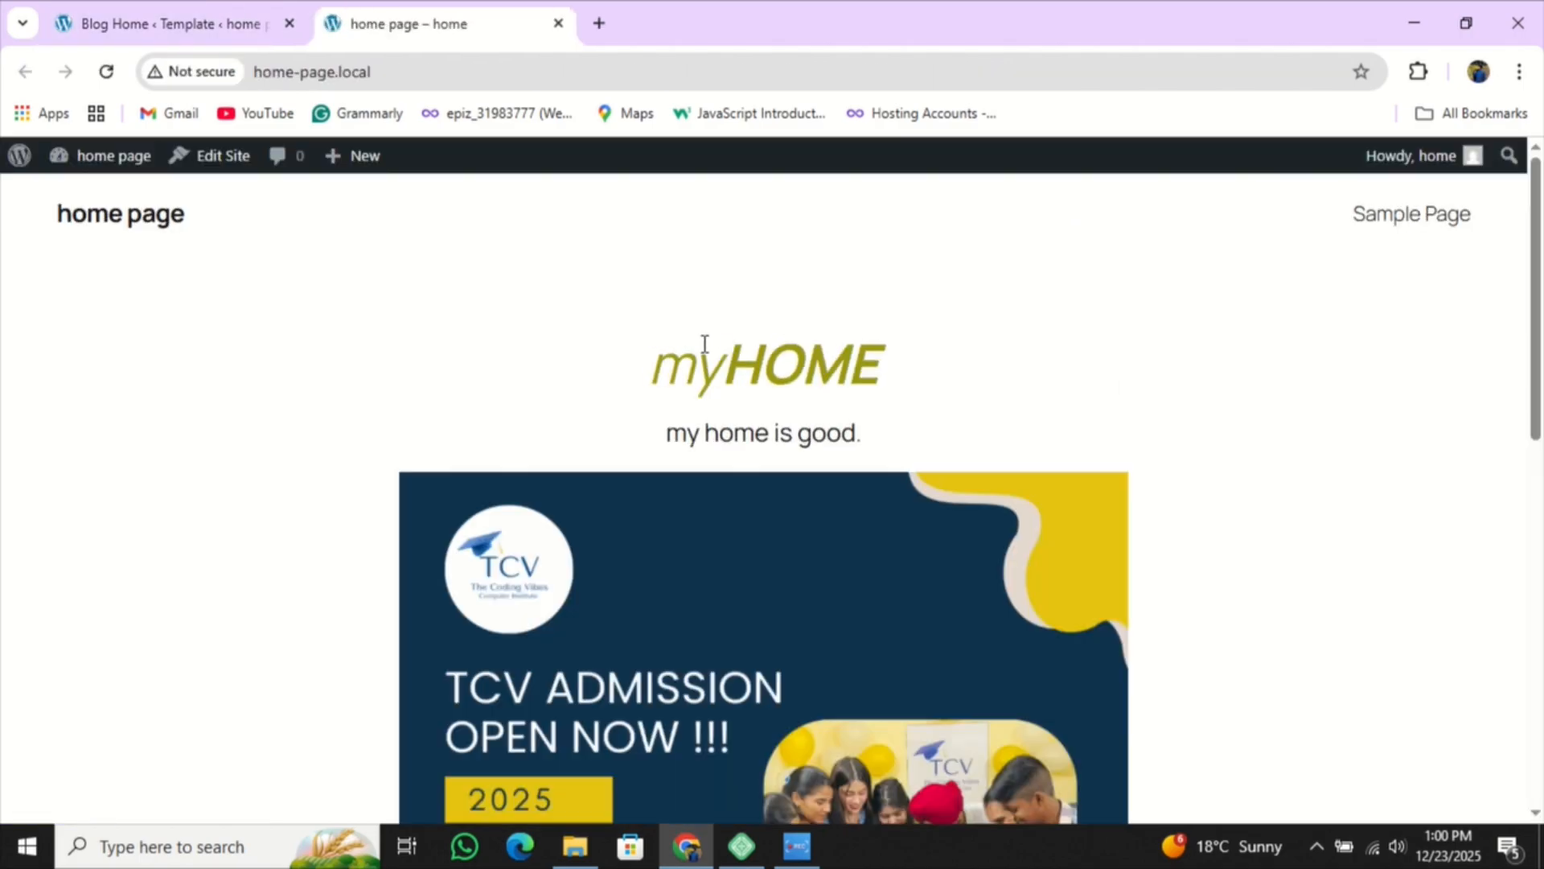
pyautogui.scroll(-1, 661, 378)
pyautogui.scroll(2, 661, 377)
pyautogui.scroll(-10, 684, 434)
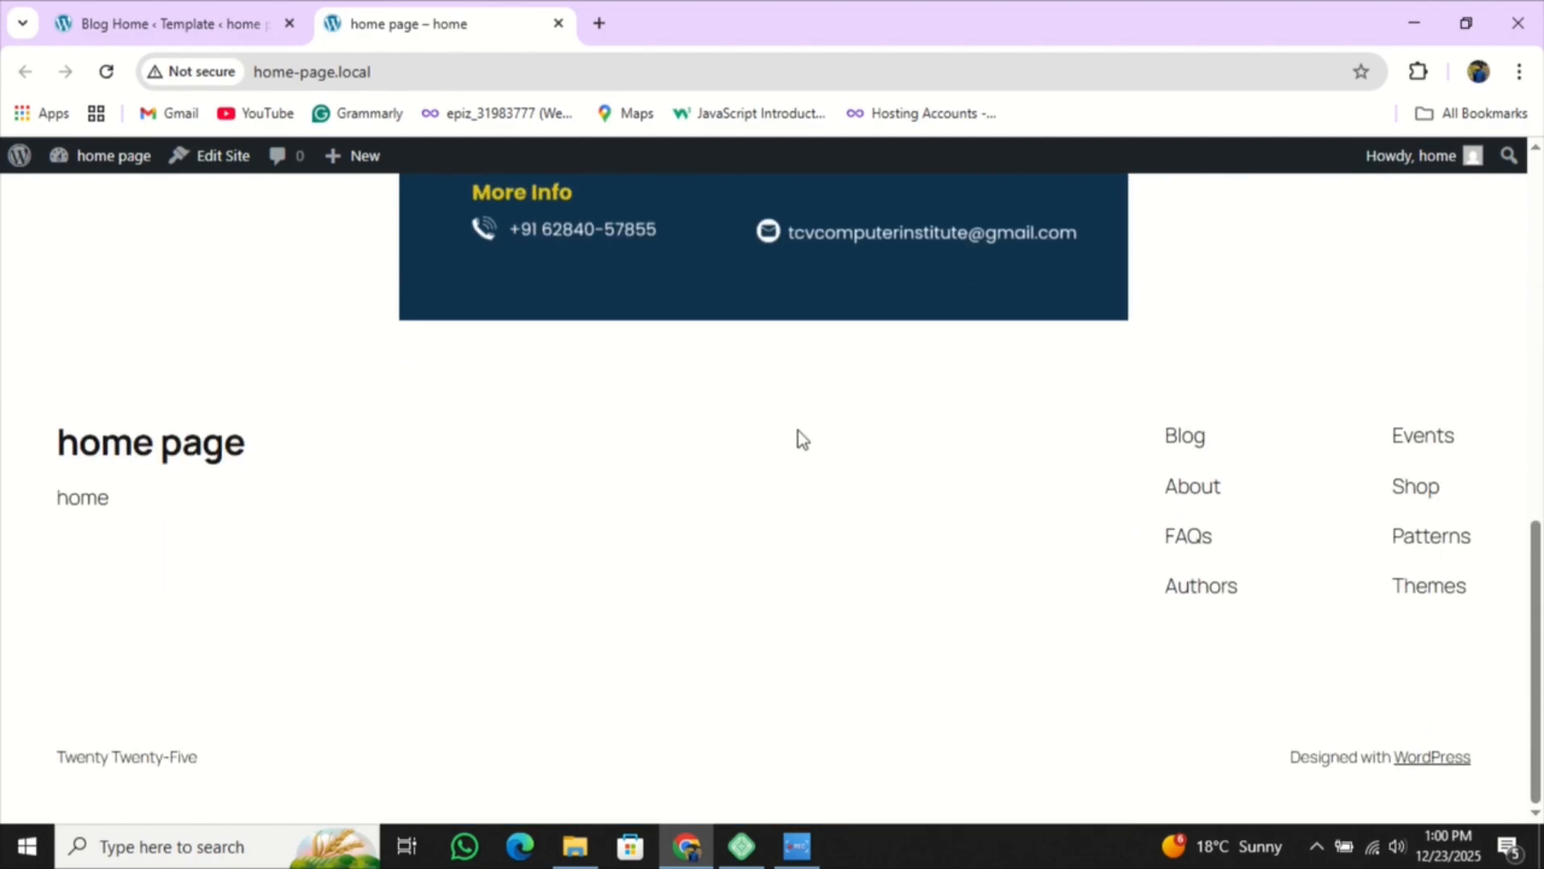
pyautogui.scroll(10, 650, 566)
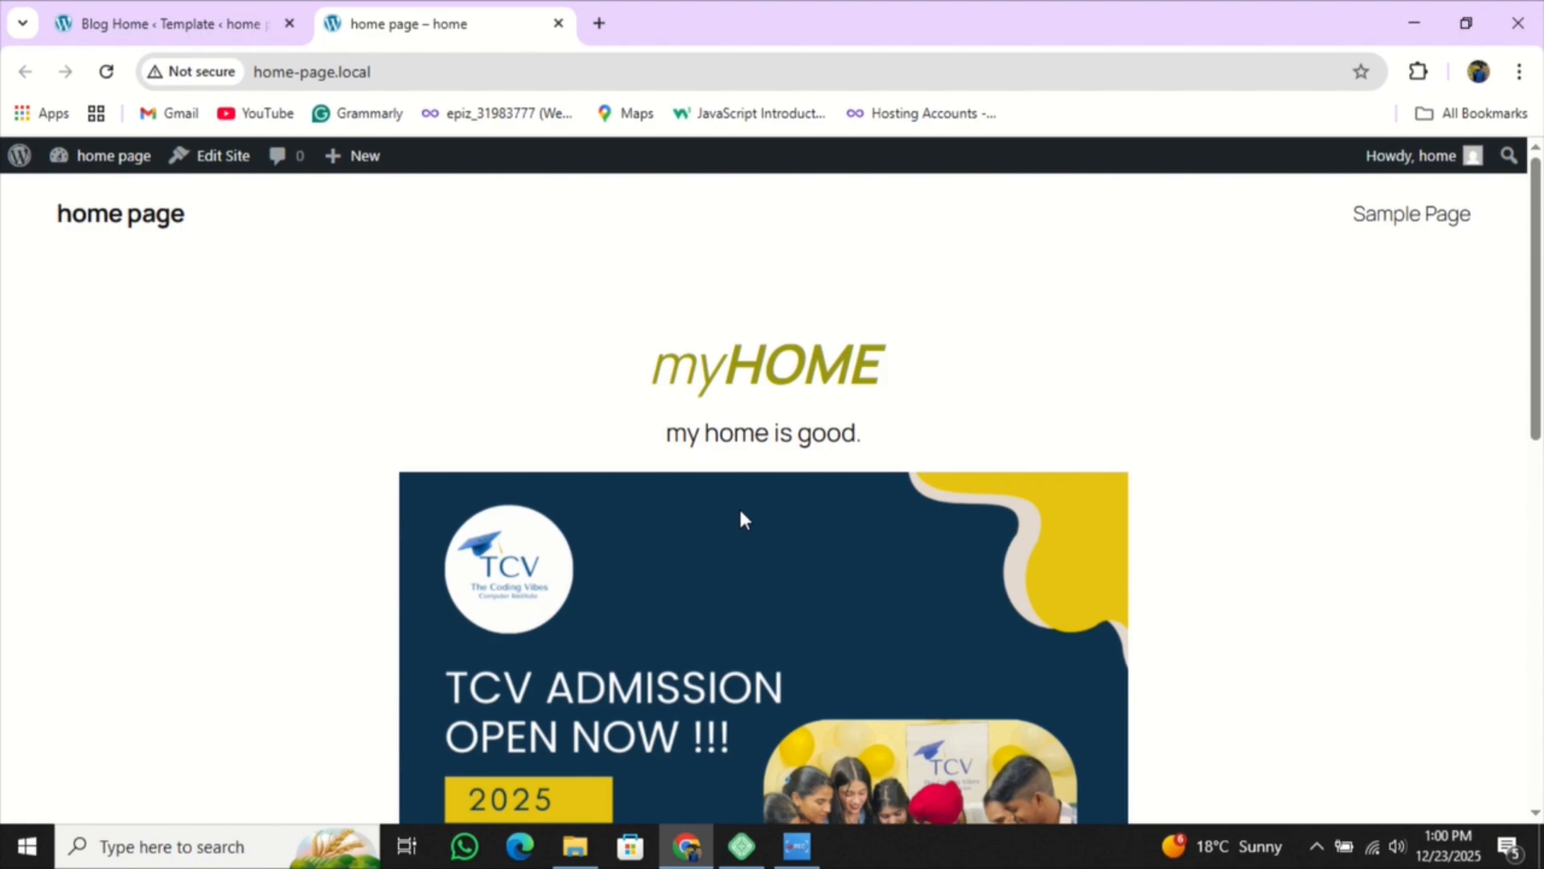
pyautogui.scroll(-10, 917, 324)
pyautogui.scroll(10, 537, 518)
# - Log out of WordPress, close the live home page and switch back to Local
pyautogui.moveTo(1467, 157)
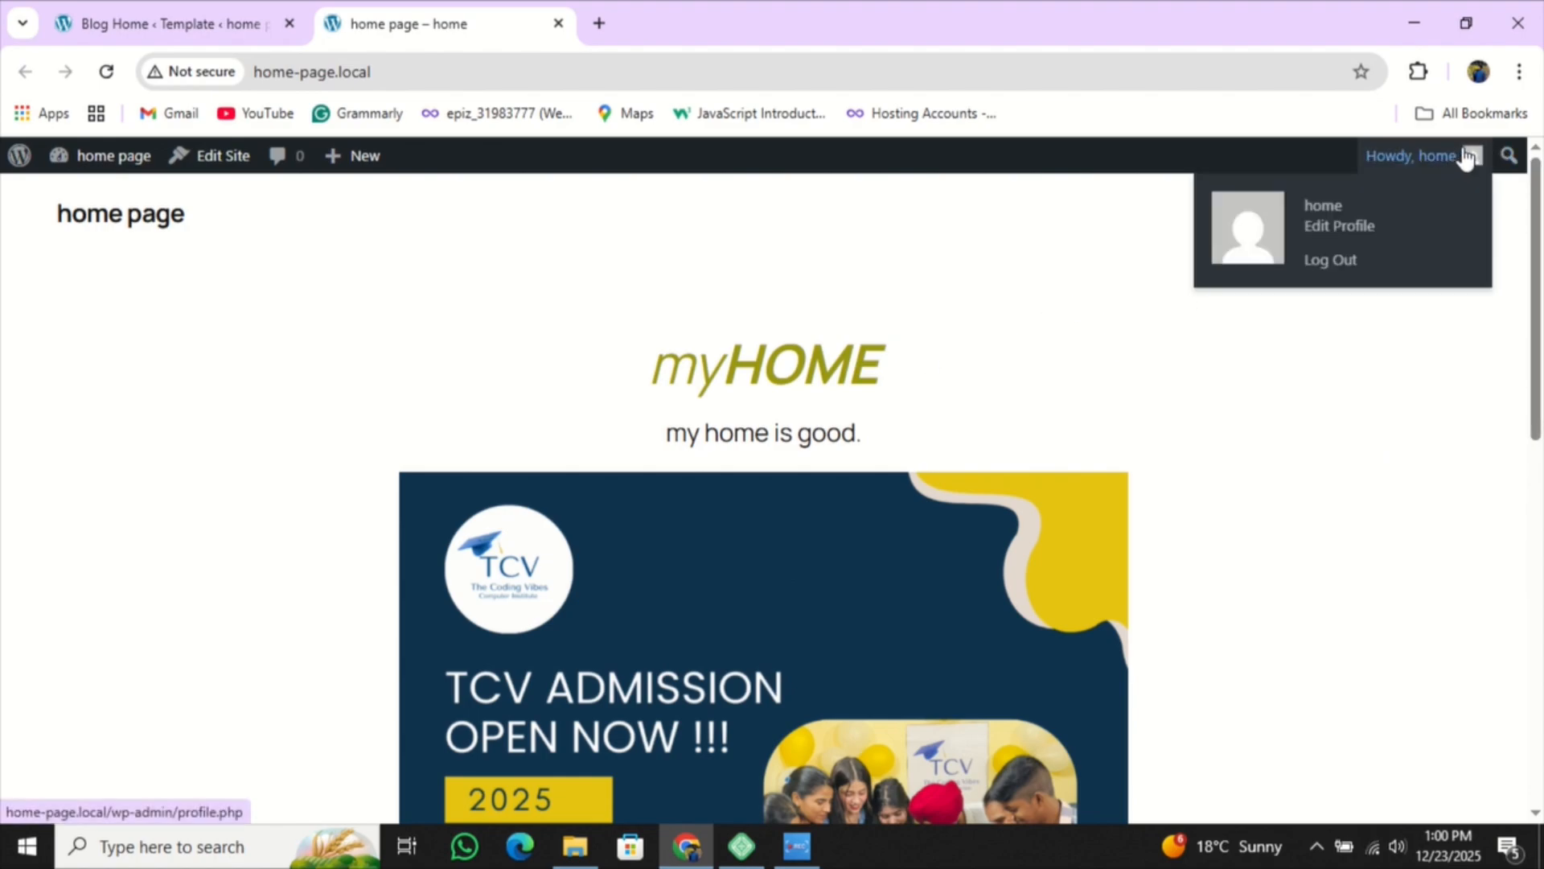
pyautogui.click(1335, 264)
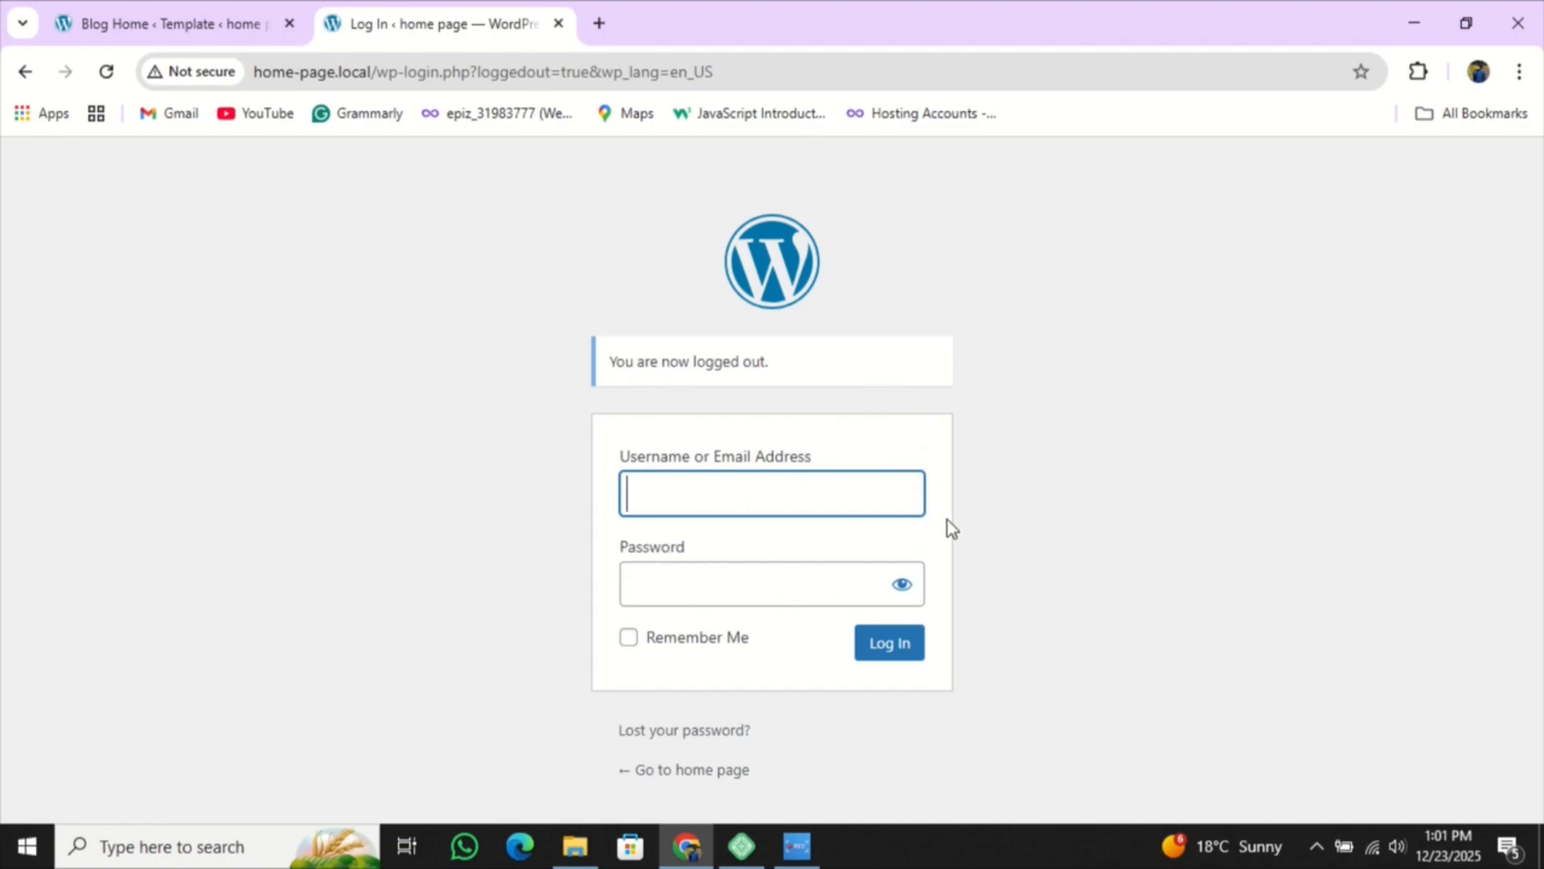
pyautogui.click(643, 769)
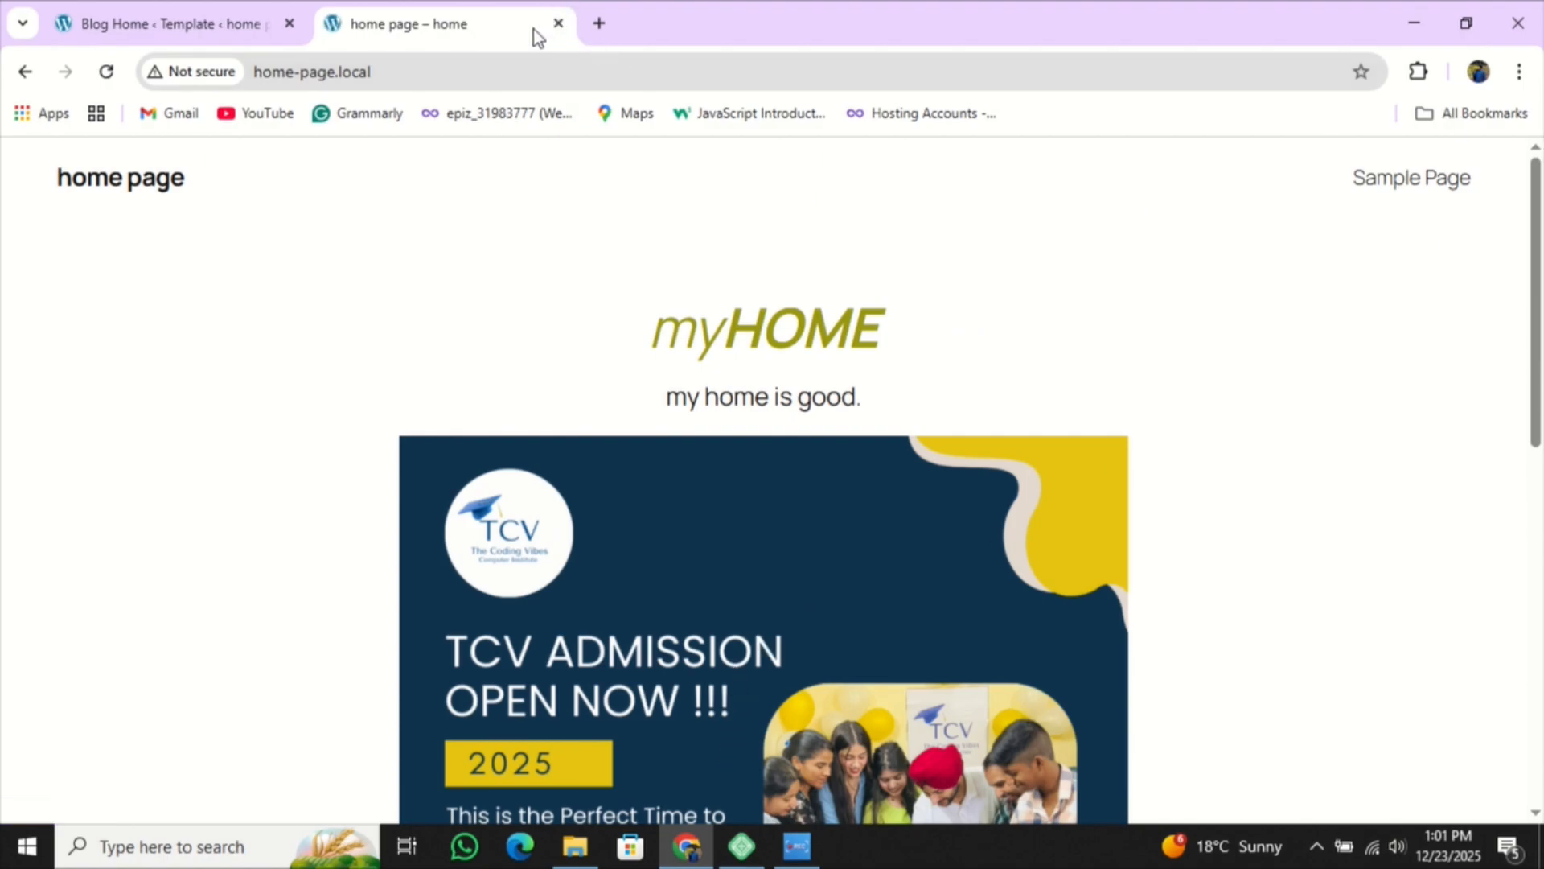
pyautogui.click(558, 23)
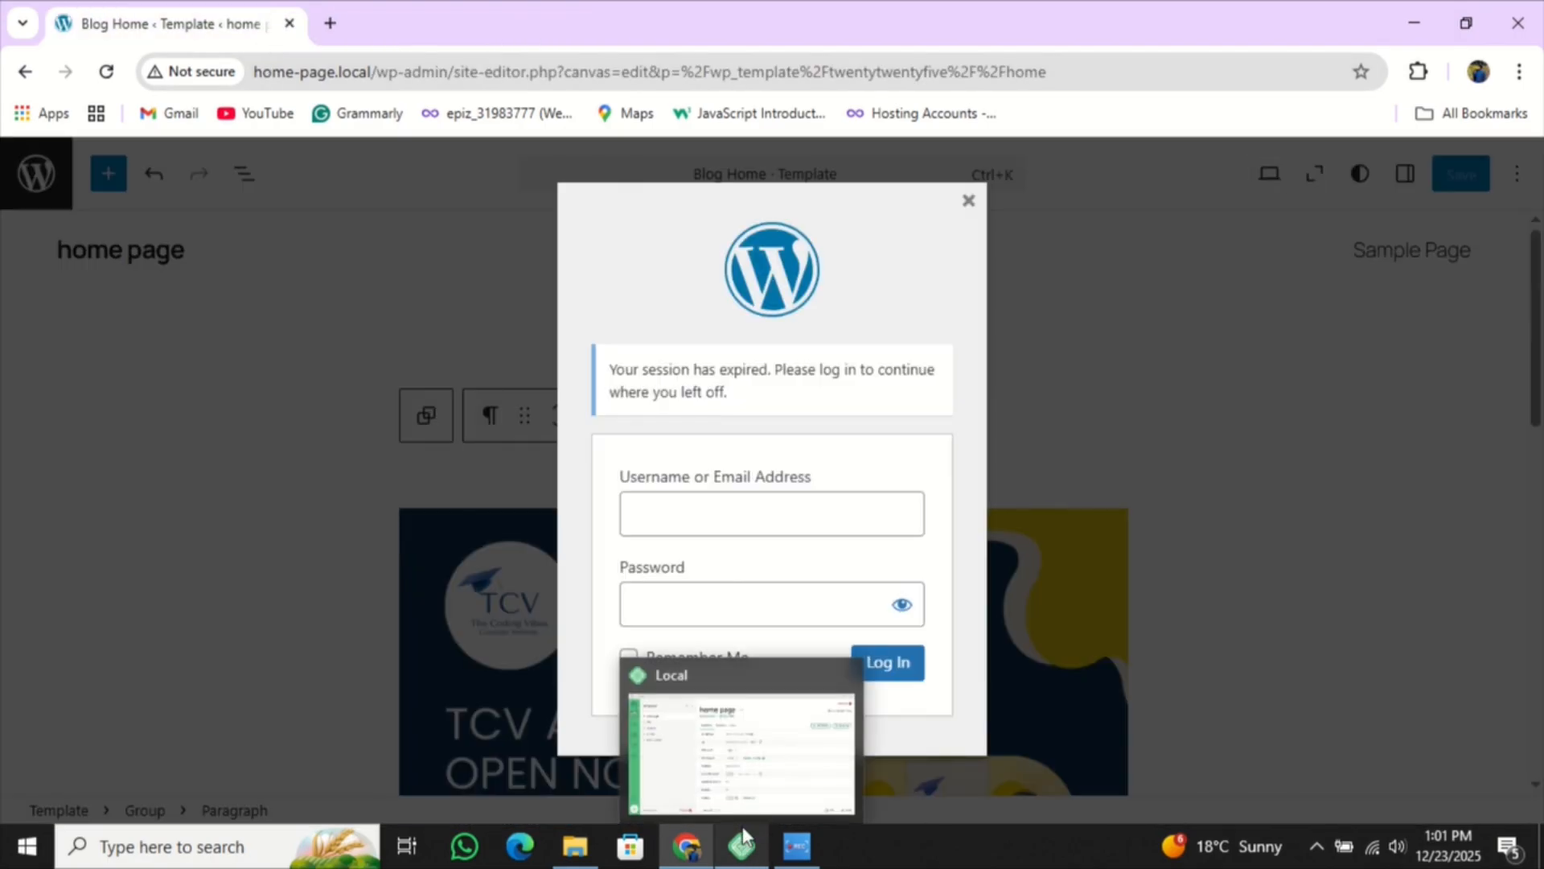
pyautogui.click(807, 518)
pyautogui.click(741, 844)
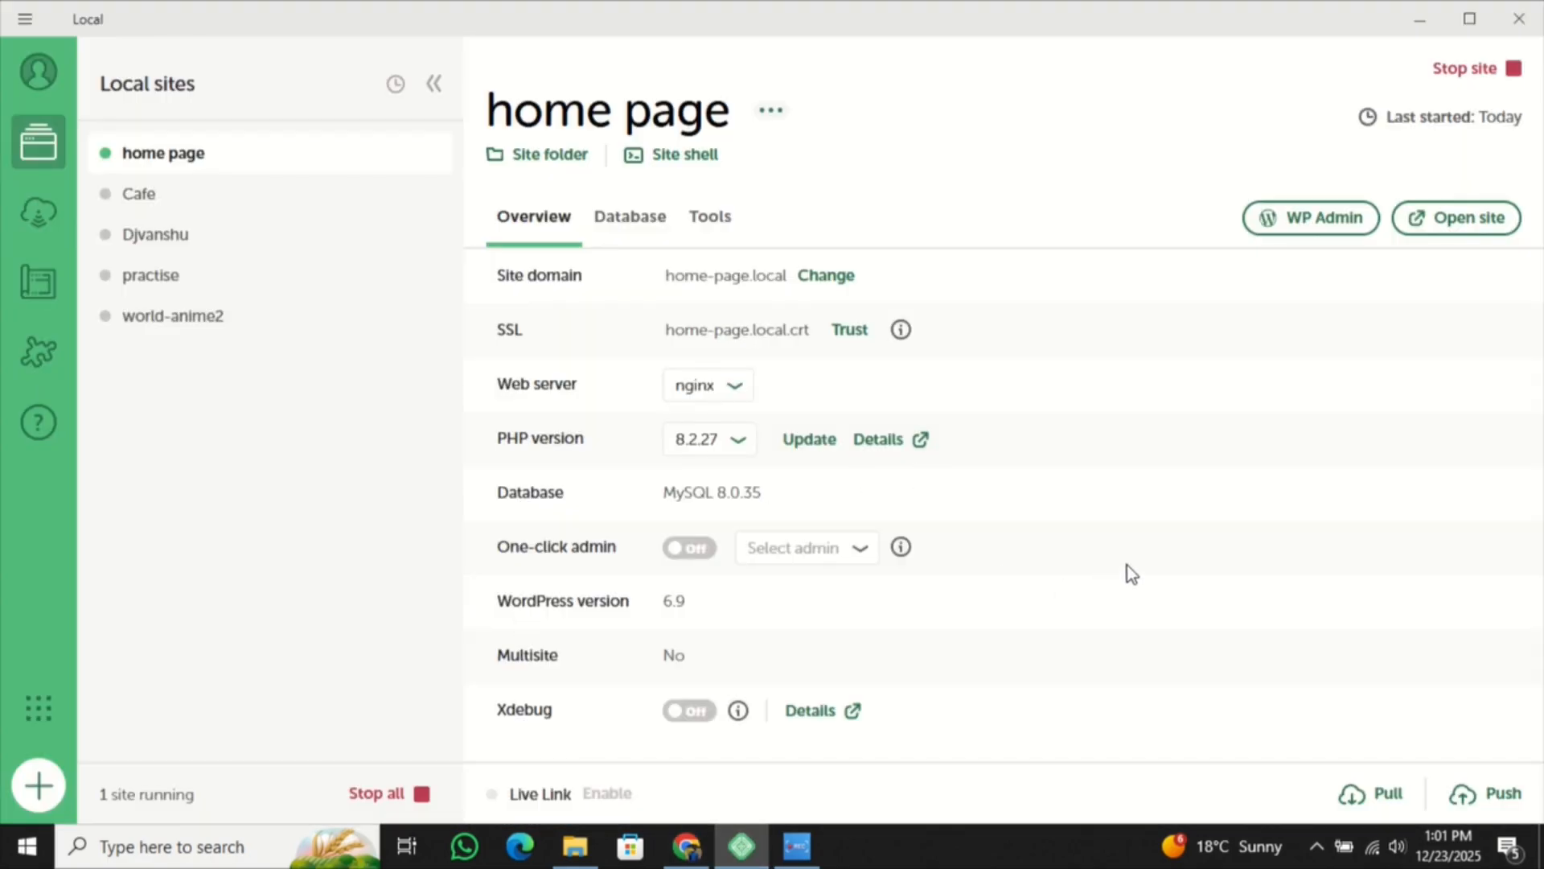